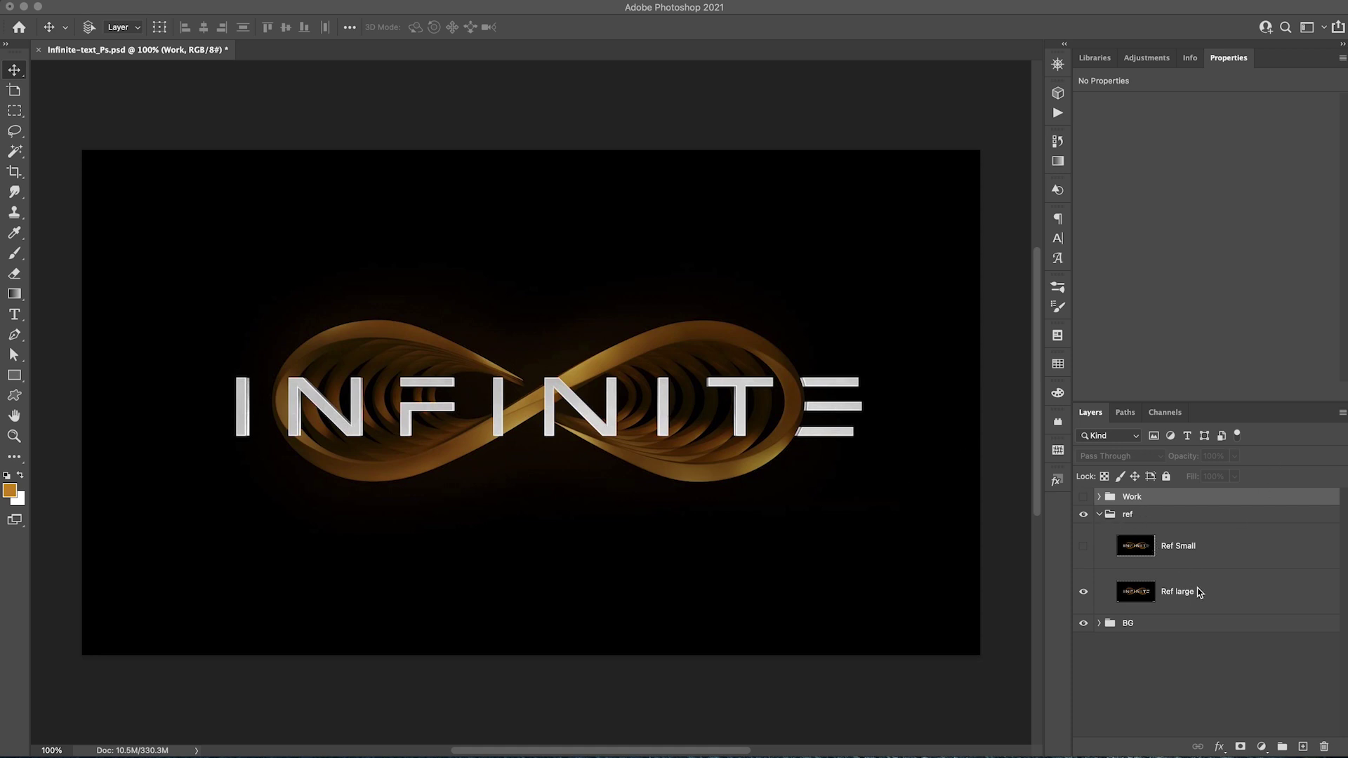
# - Hide the small INFINITE reference layer in the ref group
pyautogui.click(1084, 546)
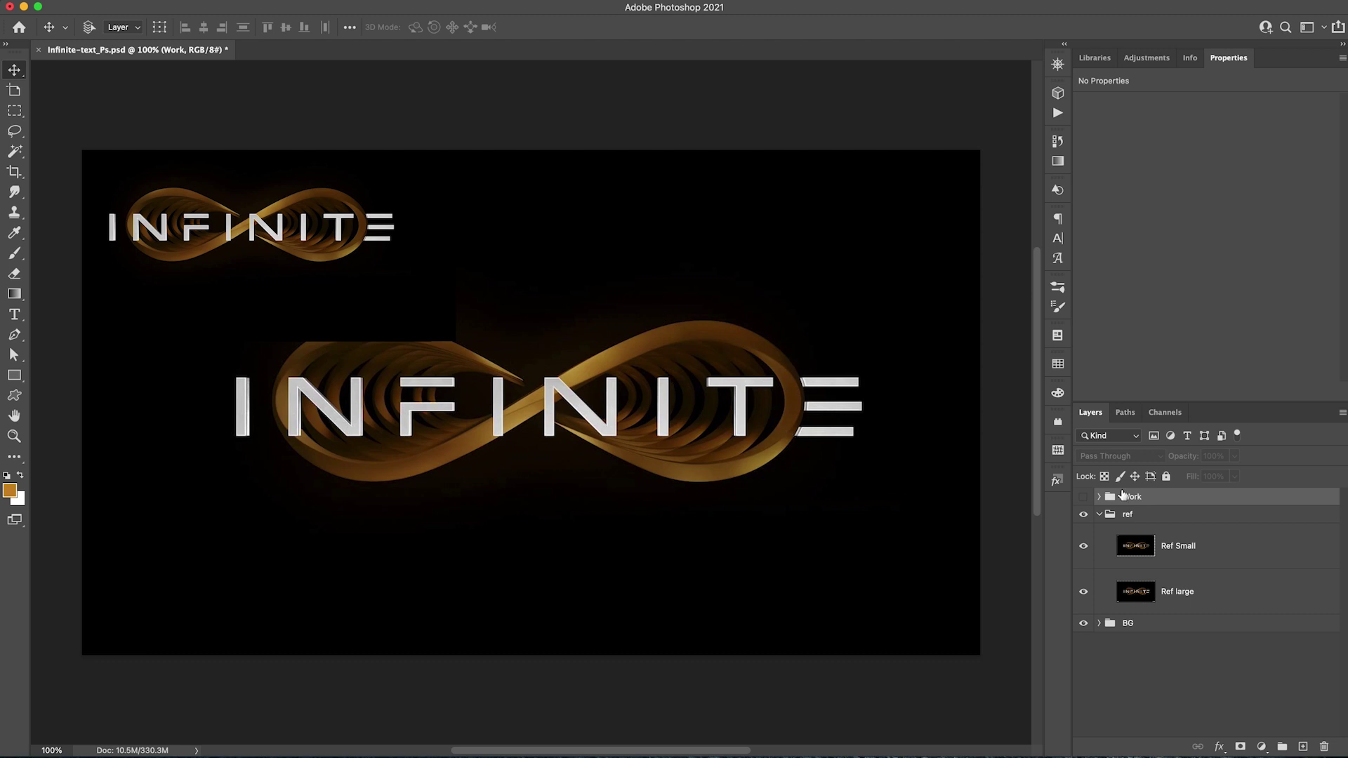
pyautogui.click(1084, 547)
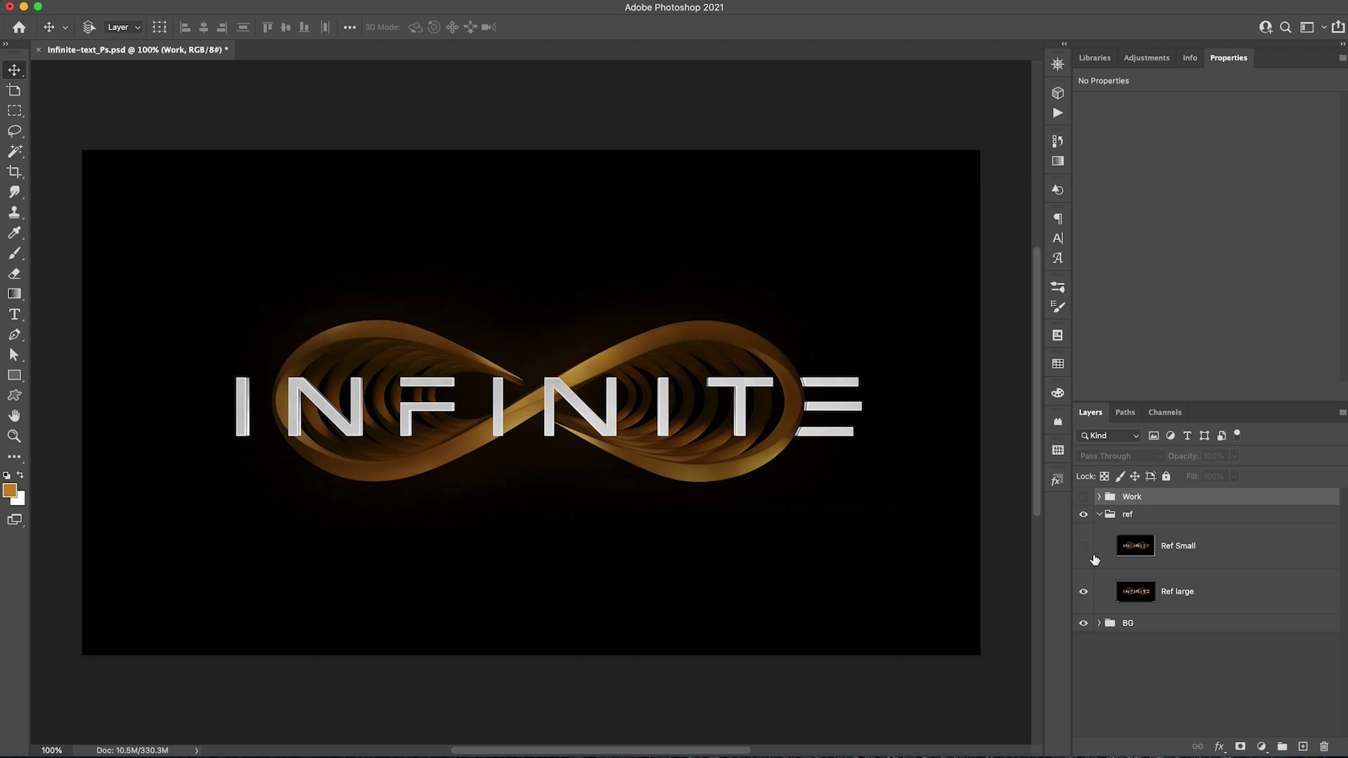
pyautogui.click(1100, 516)
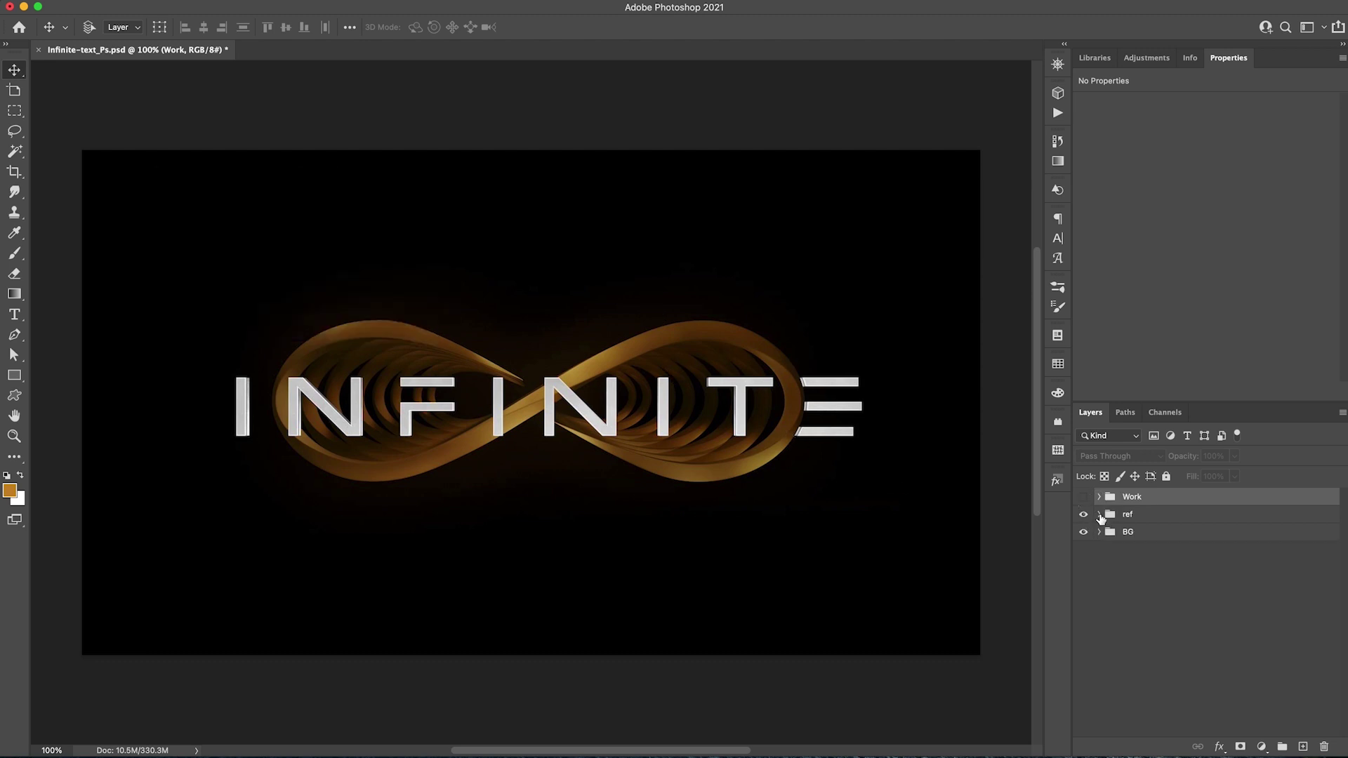
pyautogui.click(1100, 517)
# - Move Ref large about 450 px down to the canvas bottom and show the Work group's infinity shape
pyautogui.click(1185, 589)
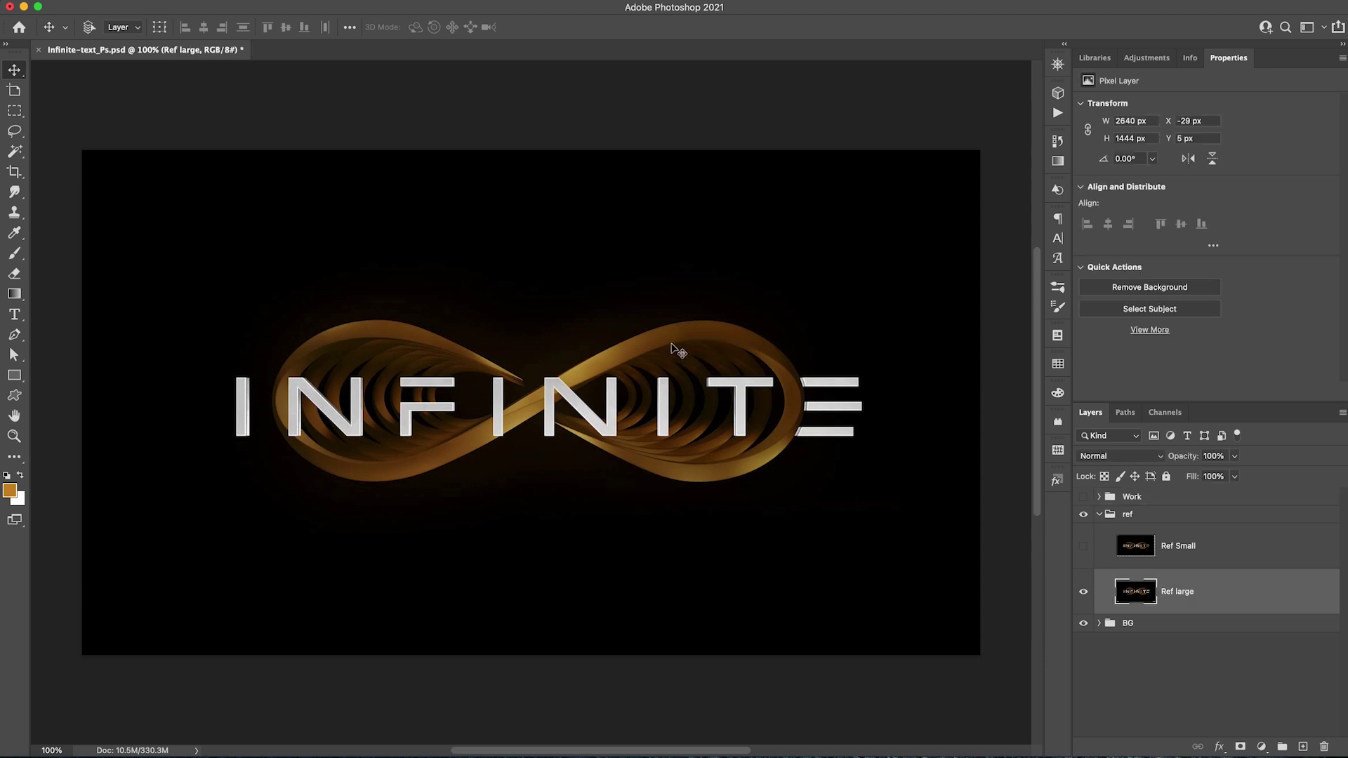
pyautogui.moveTo(673, 357); pyautogui.dragTo(669, 512)
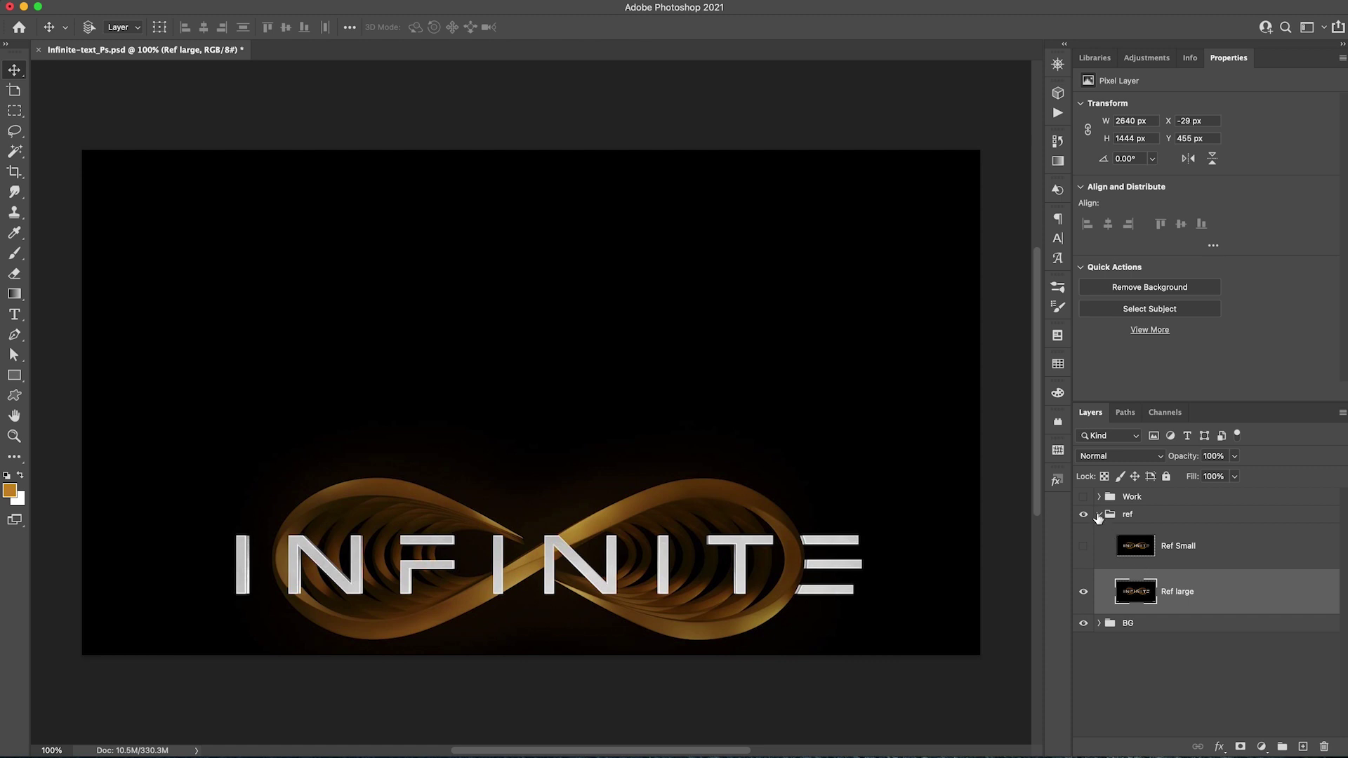
pyautogui.click(1100, 514)
pyautogui.click(1086, 497)
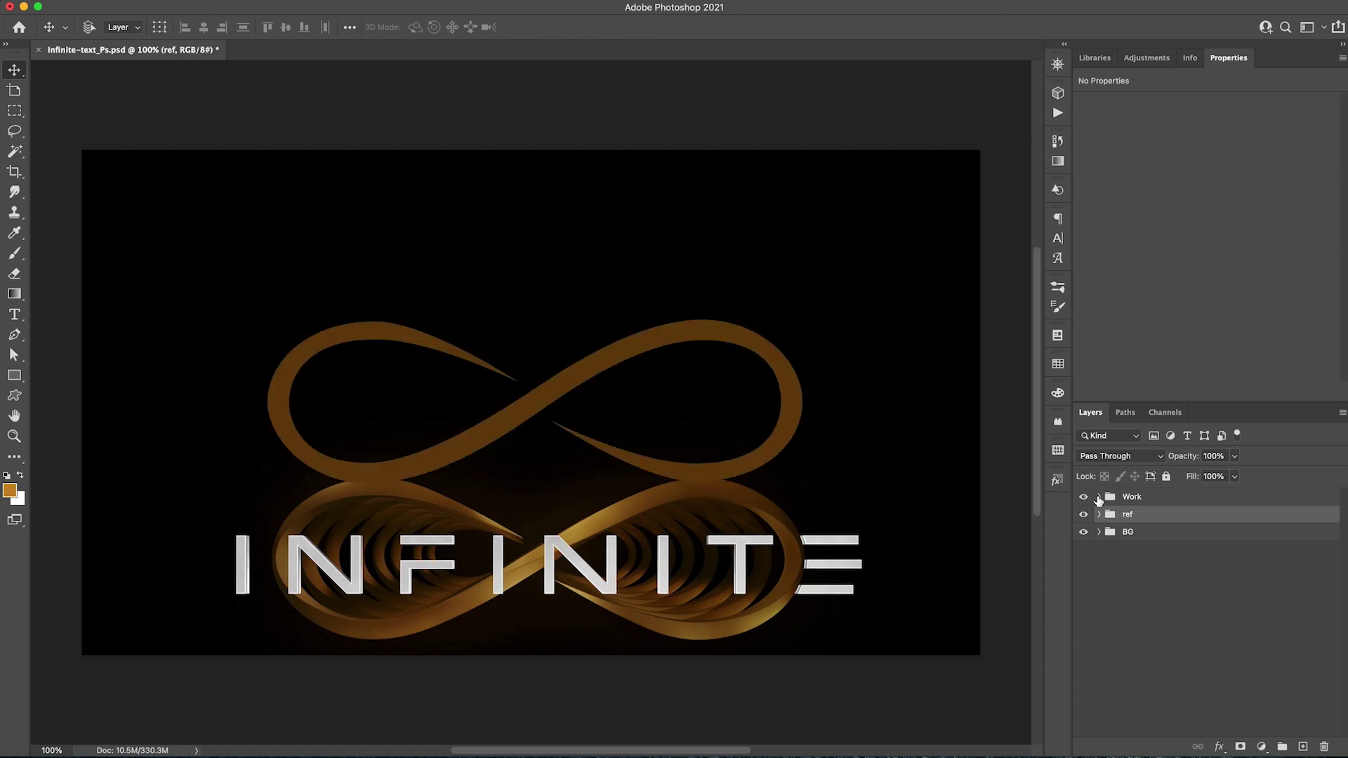
# - Nudge the large reference slightly further down on the canvas
pyautogui.click(1099, 498)
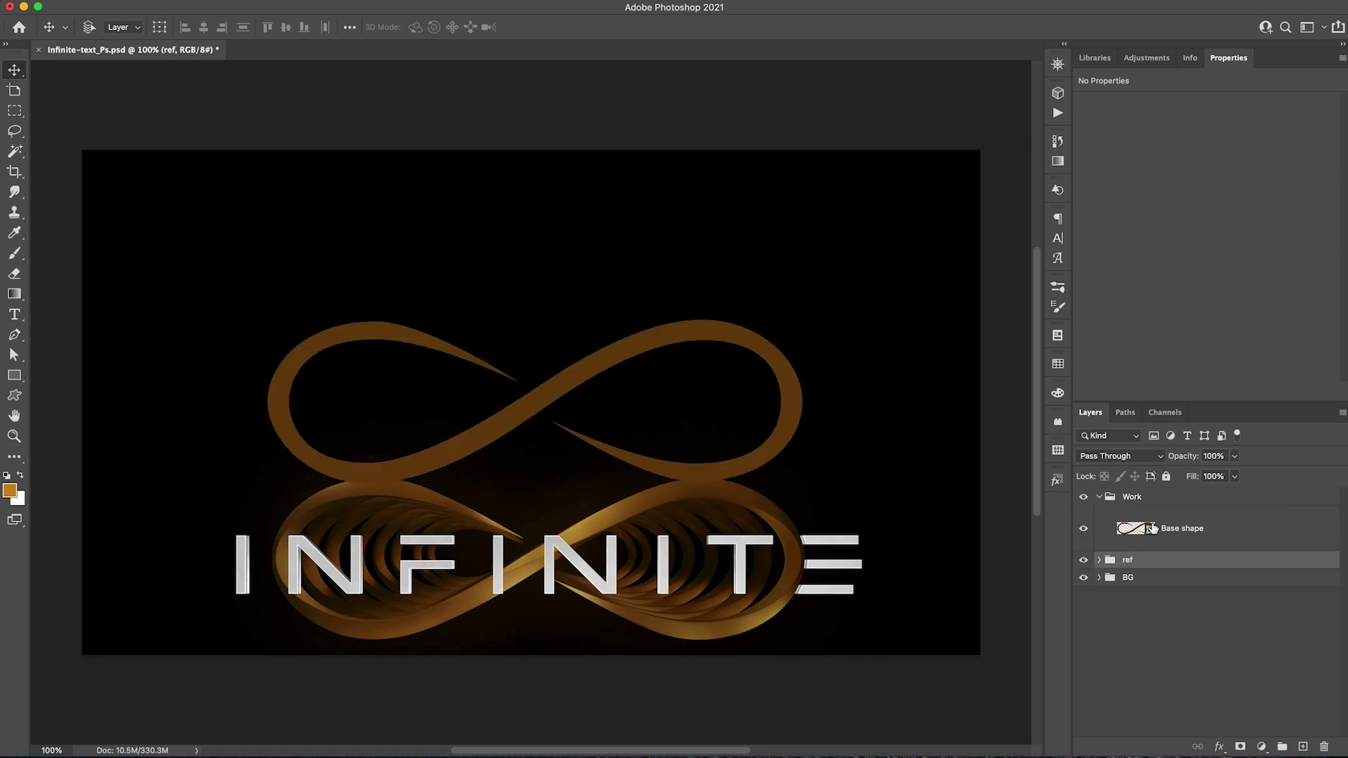
pyautogui.click(757, 521)
pyautogui.moveTo(739, 490); pyautogui.dragTo(738, 512)
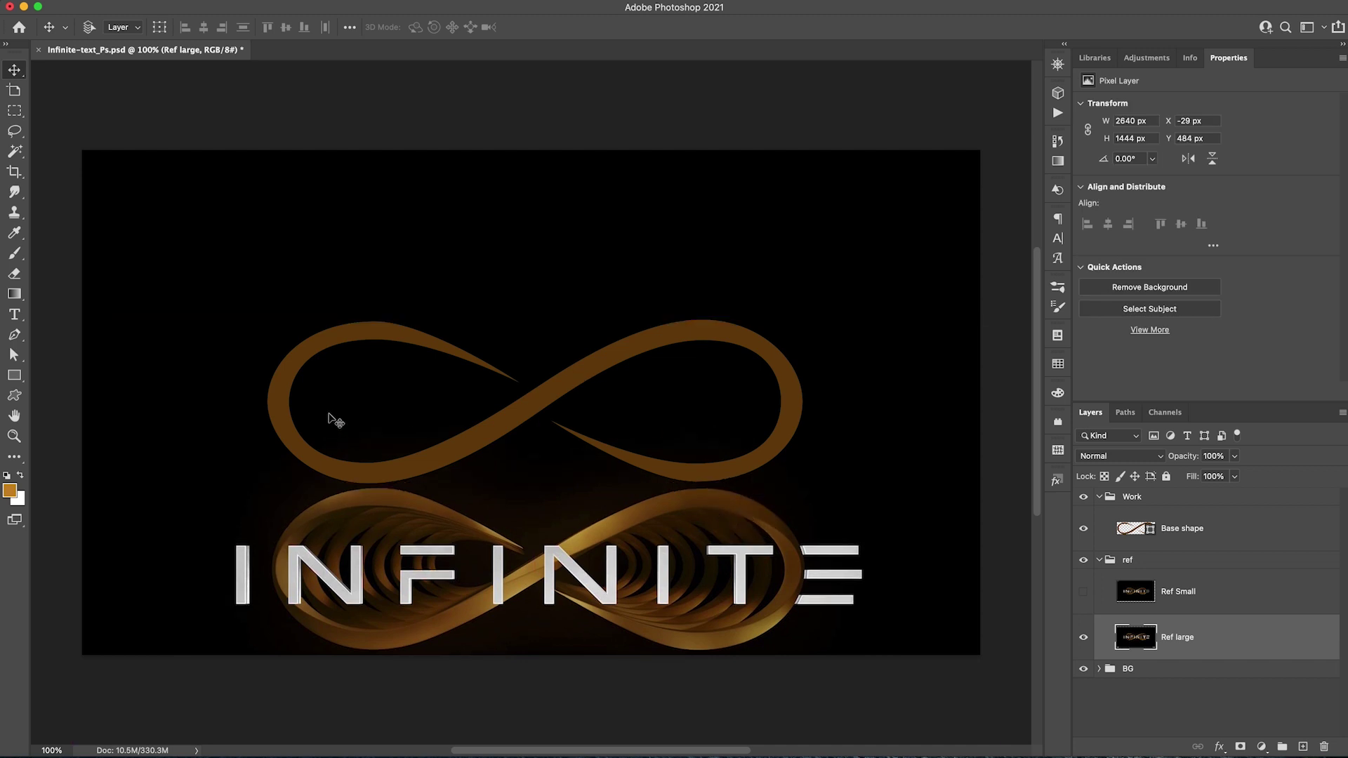
# - Duplicate the Base shape layer and rename the copy 'Bevel'
pyautogui.click(1224, 533)
pyautogui.scroll(2, 428, 435)
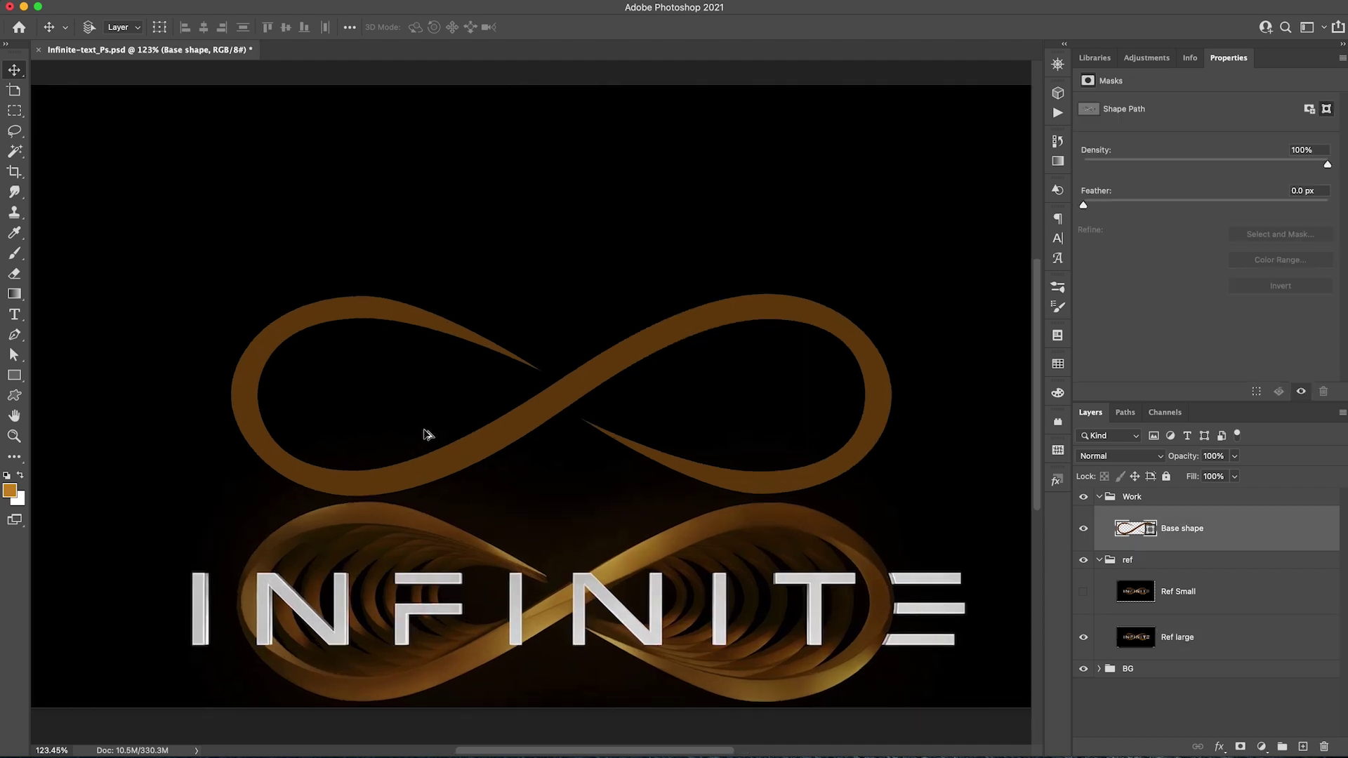
pyautogui.moveTo(1233, 535); pyautogui.dragTo(1230, 511)
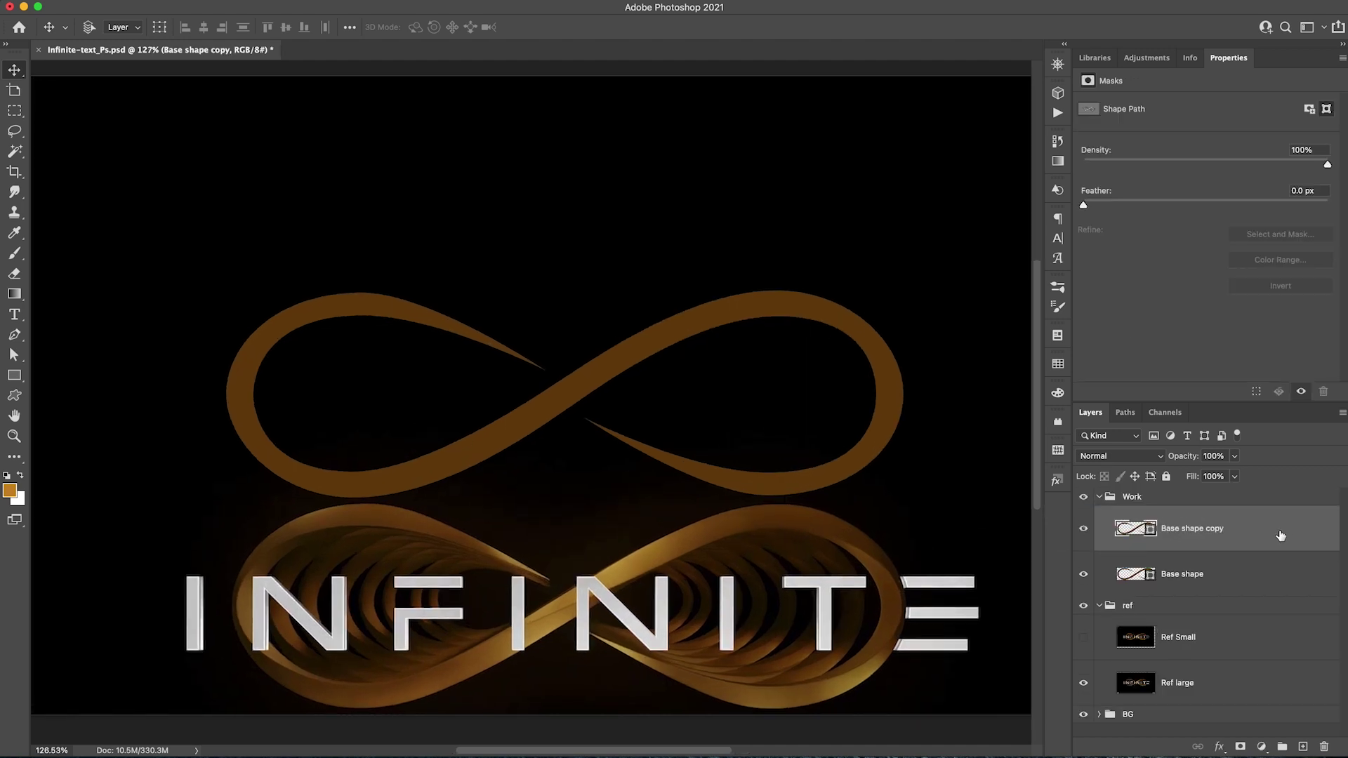
pyautogui.doubleClick(1209, 531)
pyautogui.write('Bevel')
pyautogui.press('Return')
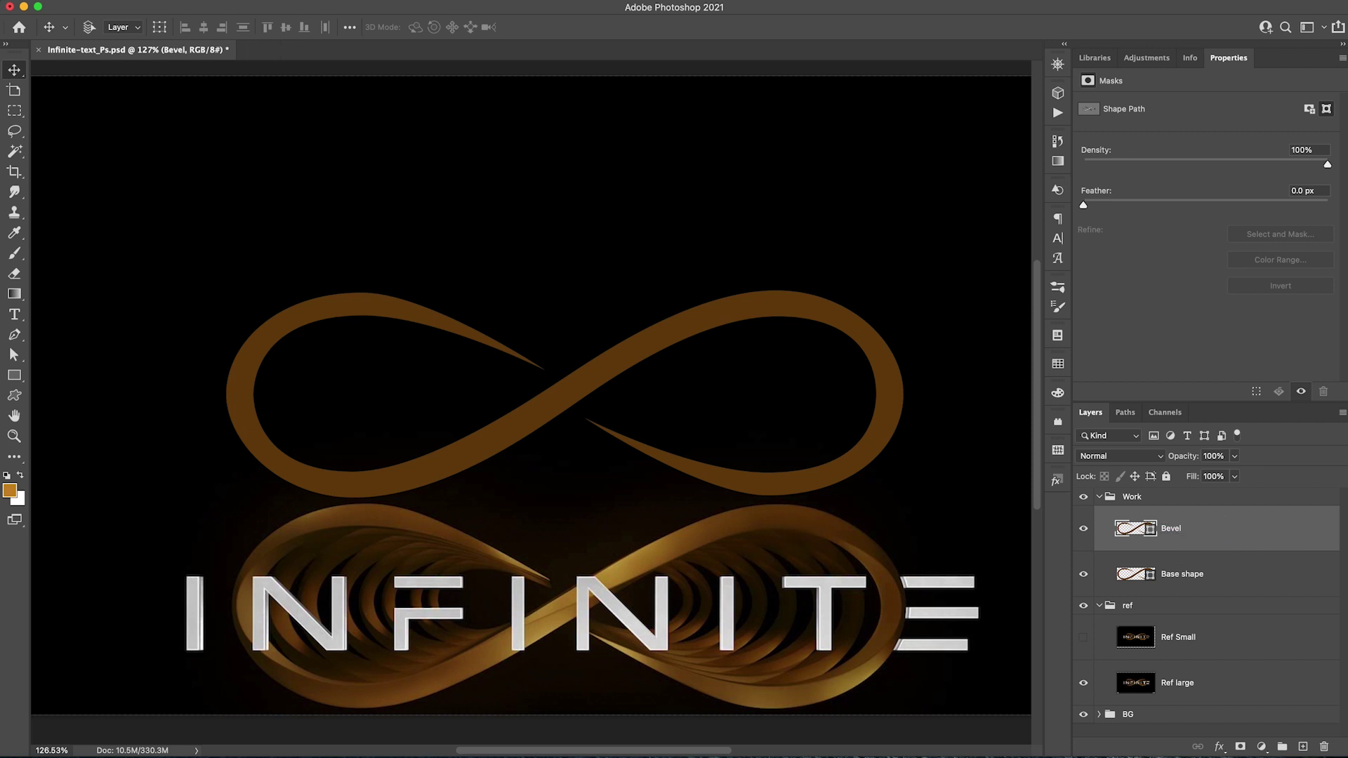
# - Fill Bevel with a darker brown, 7d4f0f, sampled from the reference
pyautogui.click(1213, 574)
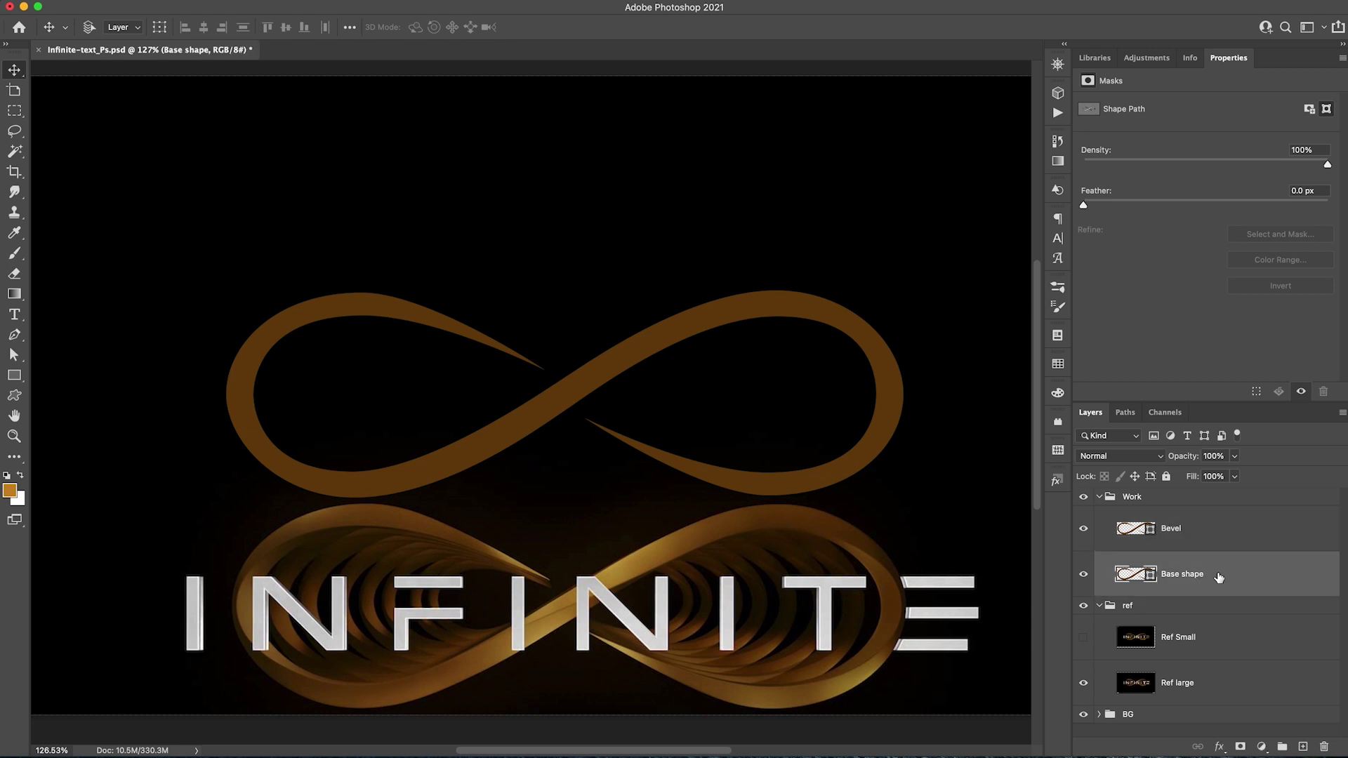
pyautogui.click(1139, 532)
pyautogui.doubleClick(1138, 532)
pyautogui.click(702, 528)
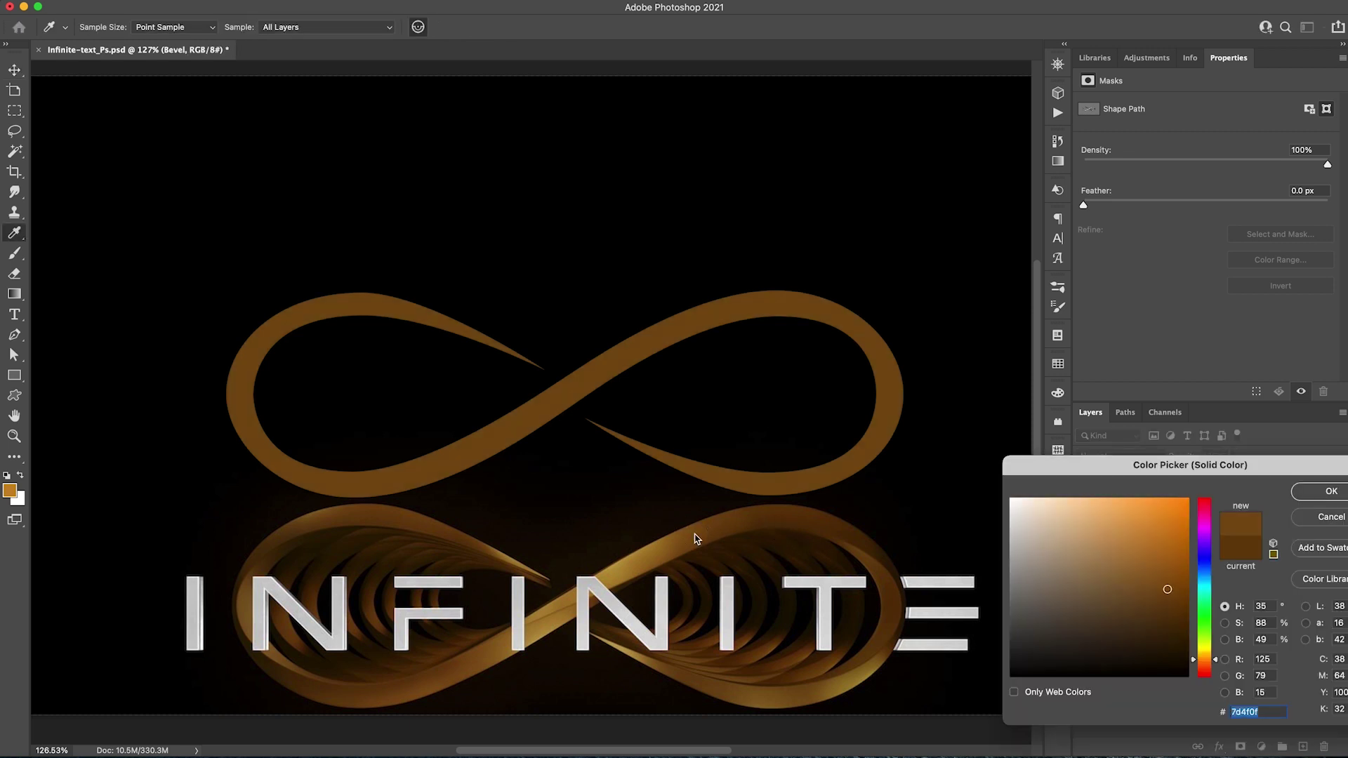
pyautogui.click(1310, 494)
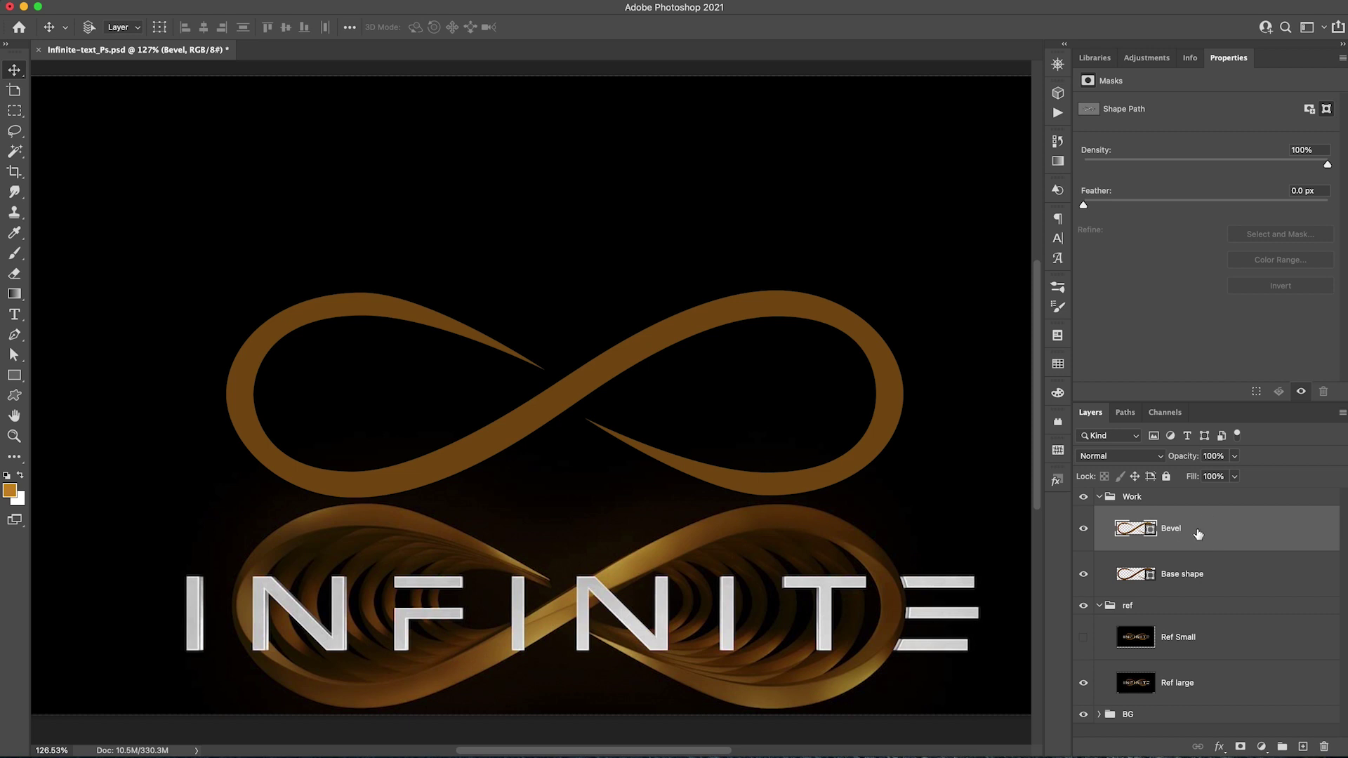
pyautogui.press('super')
pyautogui.press('super+t')
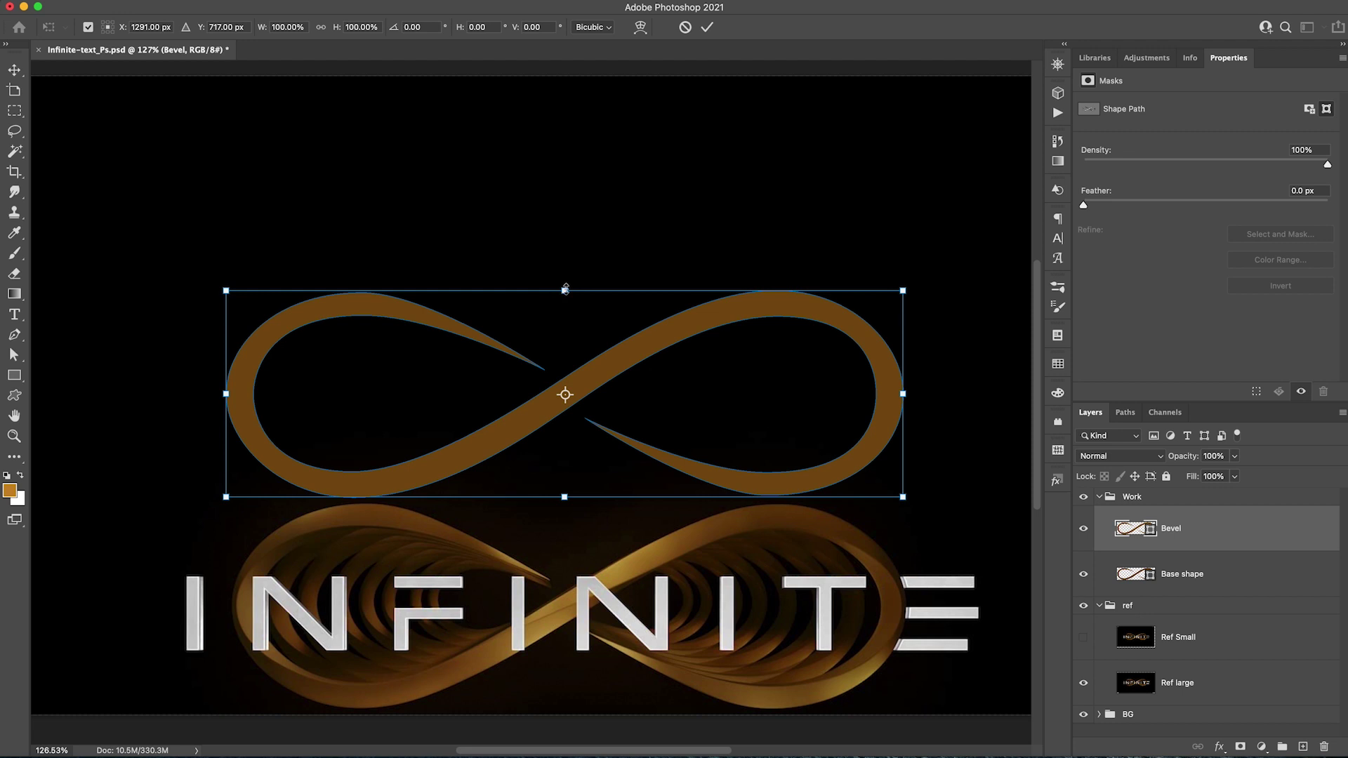
# - Scale the Bevel shape to about 98% width and 84% height (1493 × 390 px) and apply it
pyautogui.click(565, 290)
pyautogui.moveTo(565, 289); pyautogui.dragTo(568, 304)
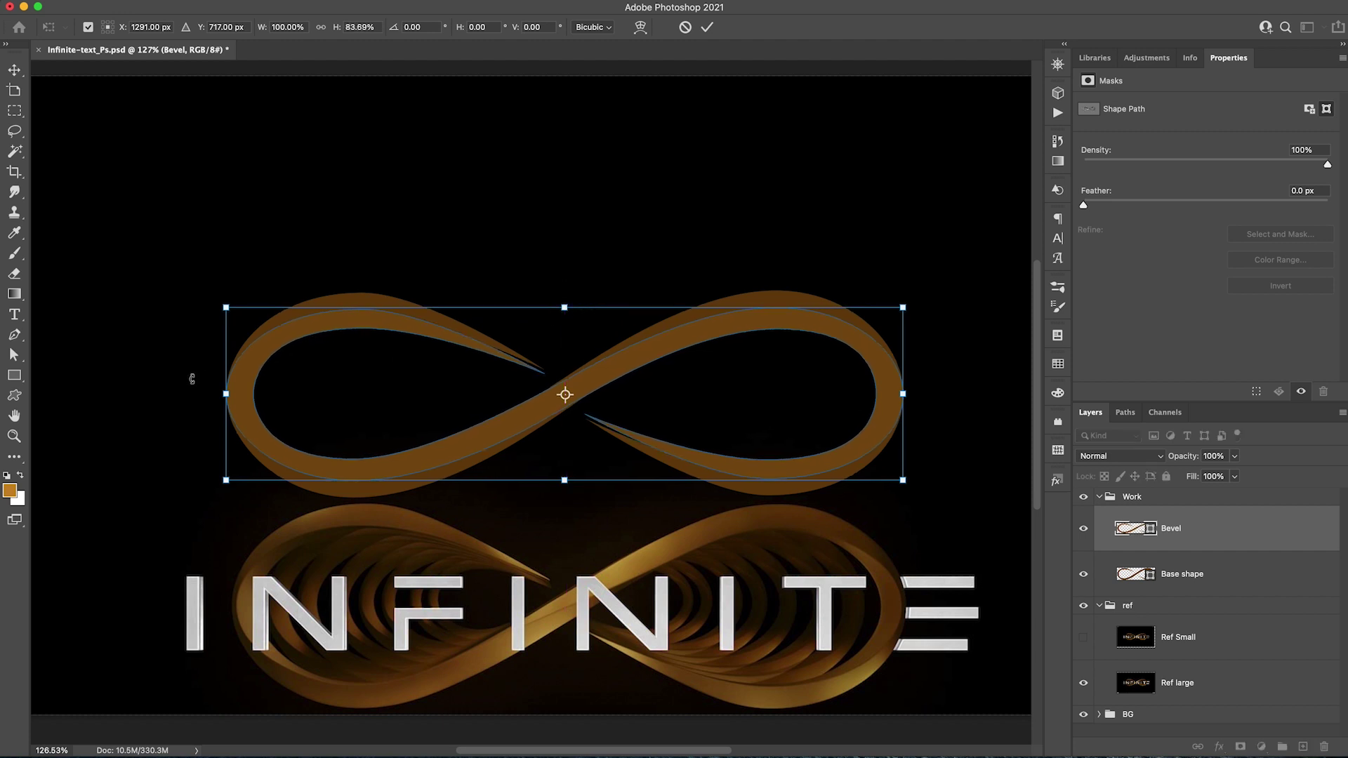
pyautogui.moveTo(219, 397); pyautogui.dragTo(232, 394)
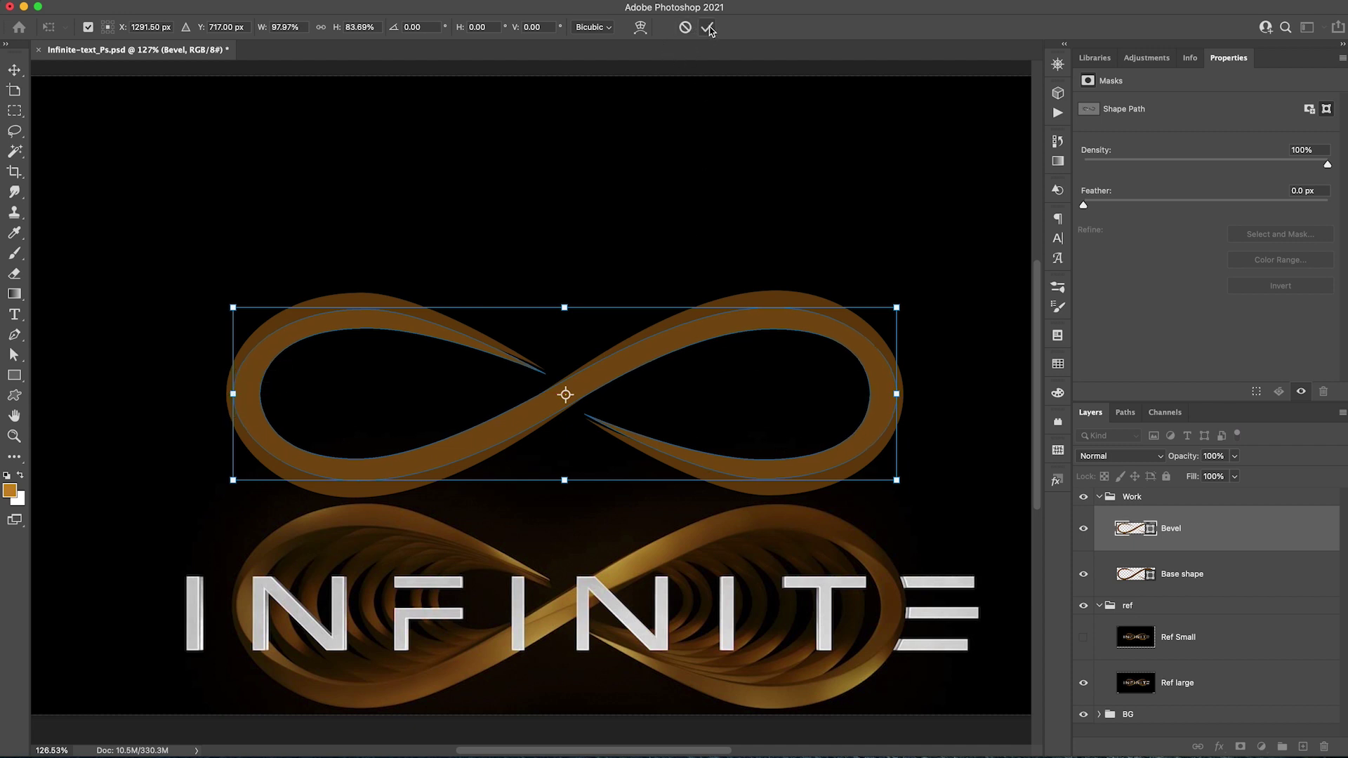
pyautogui.click(708, 28)
pyautogui.click(14, 335)
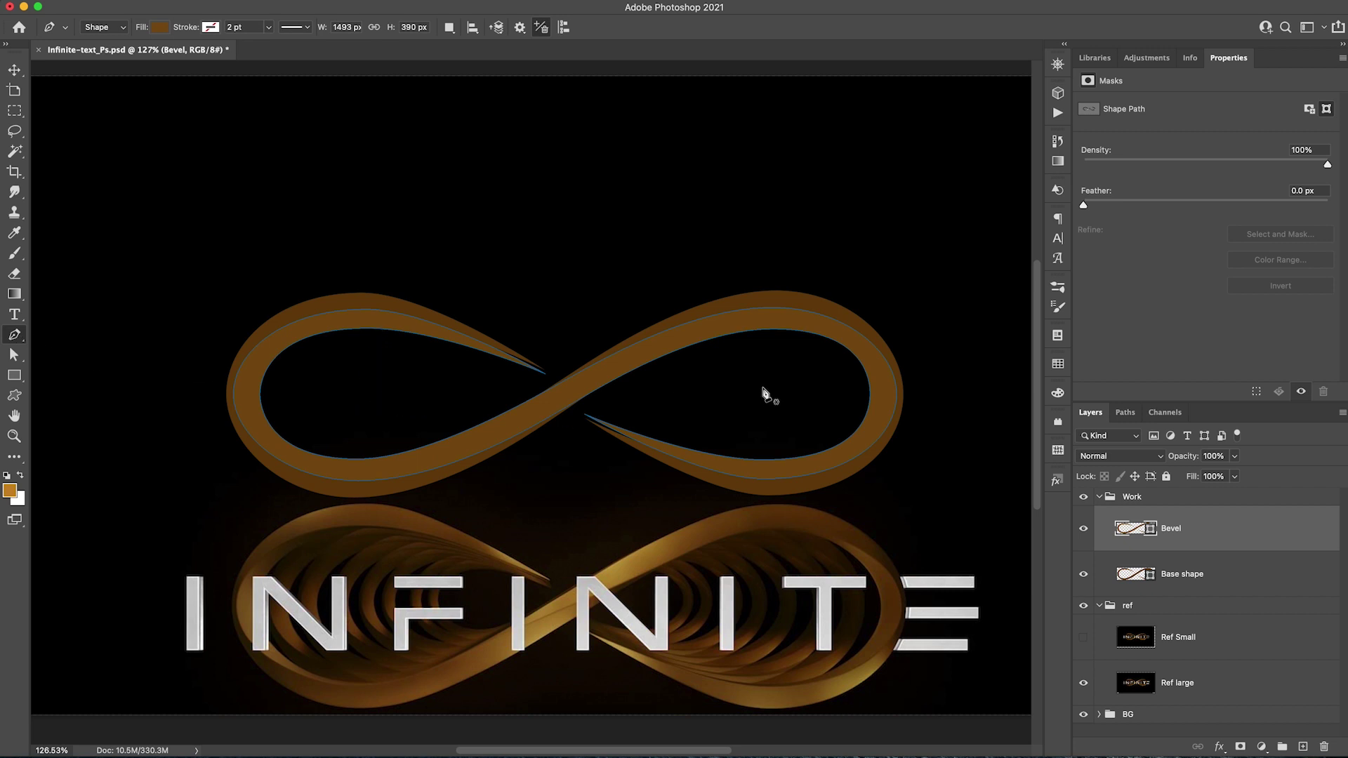
# - Duplicate Base shape and merge the copy into Bevel with Unite Shapes at Overlap
pyautogui.moveTo(741, 442); pyautogui.dragTo(777, 442)
pyautogui.click(1207, 575)
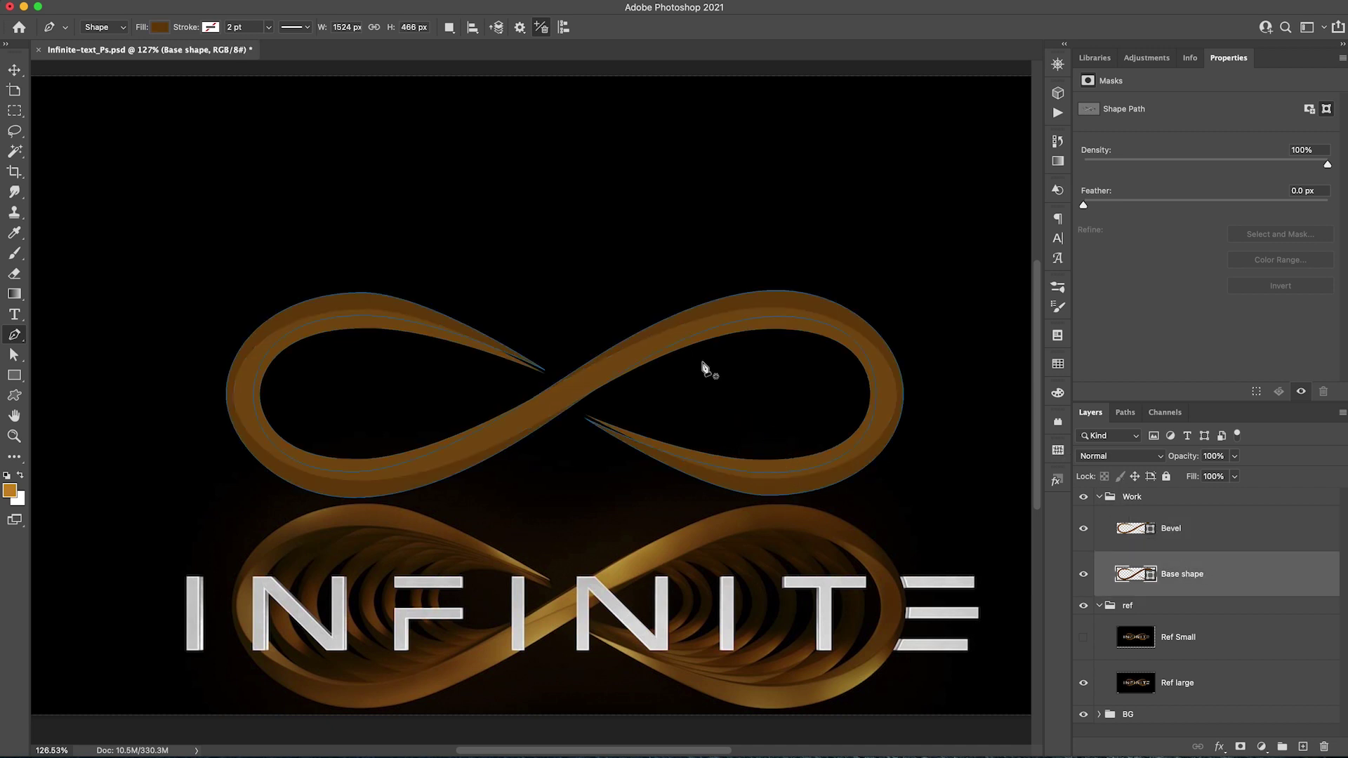
pyautogui.moveTo(1200, 574); pyautogui.dragTo(1197, 552)
pyautogui.click(1204, 532)
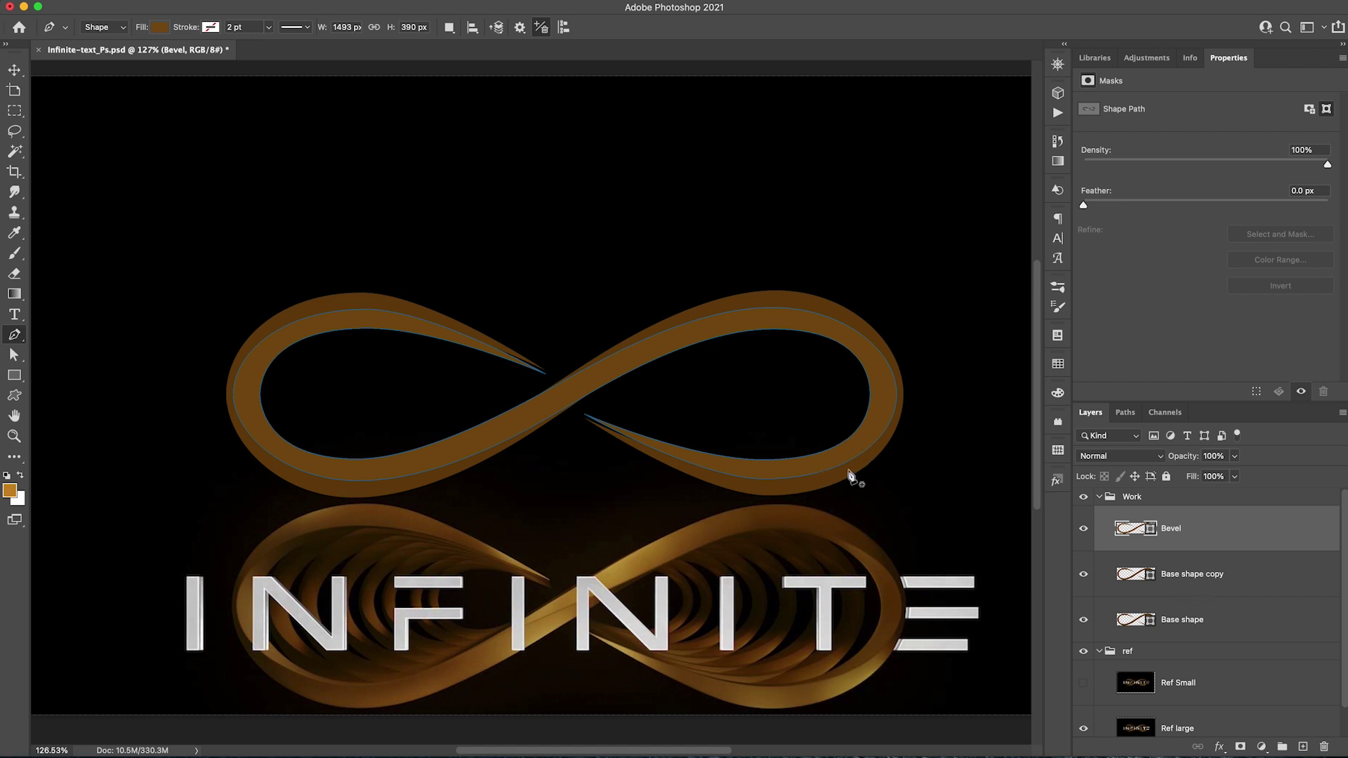
pyautogui.keyDown('shift'); pyautogui.click(1241, 572); pyautogui.keyUp('shift')
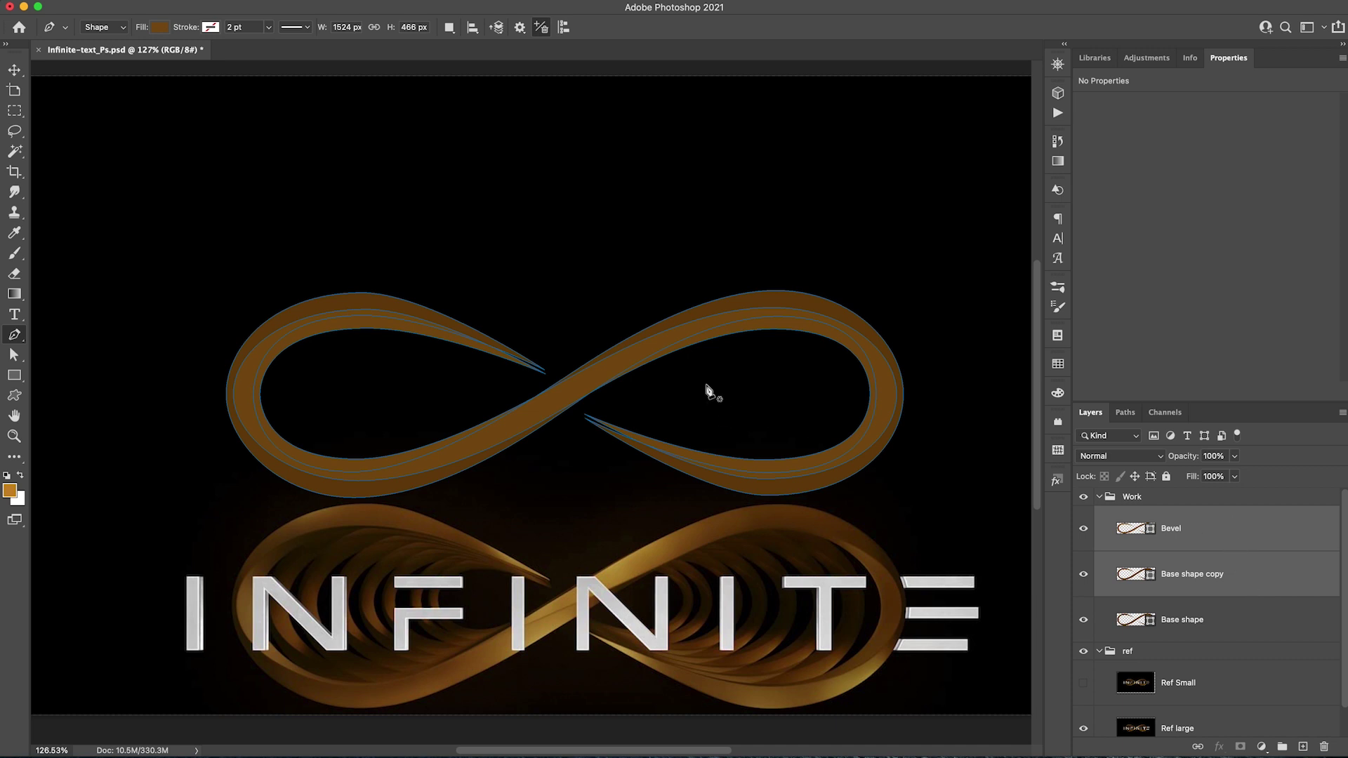
pyautogui.rightClick(577, 382)
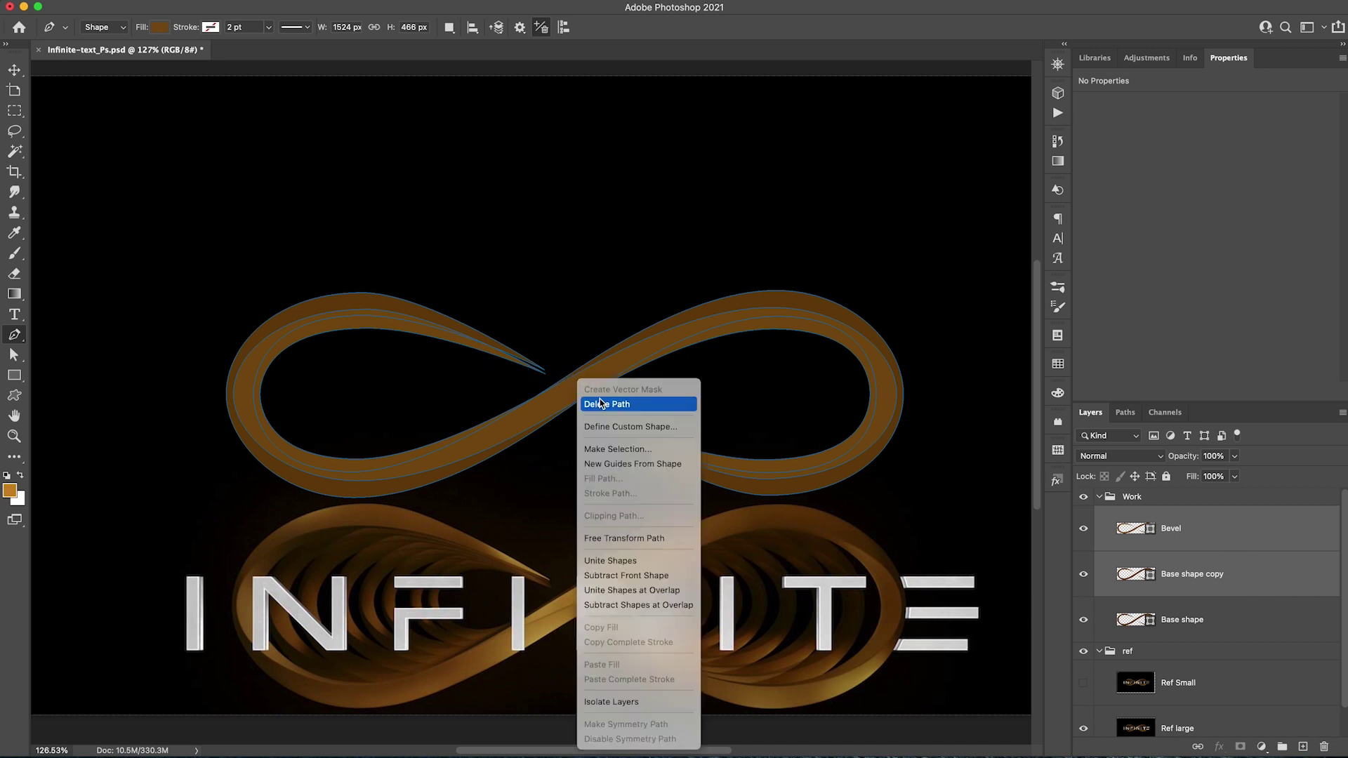
pyautogui.click(665, 590)
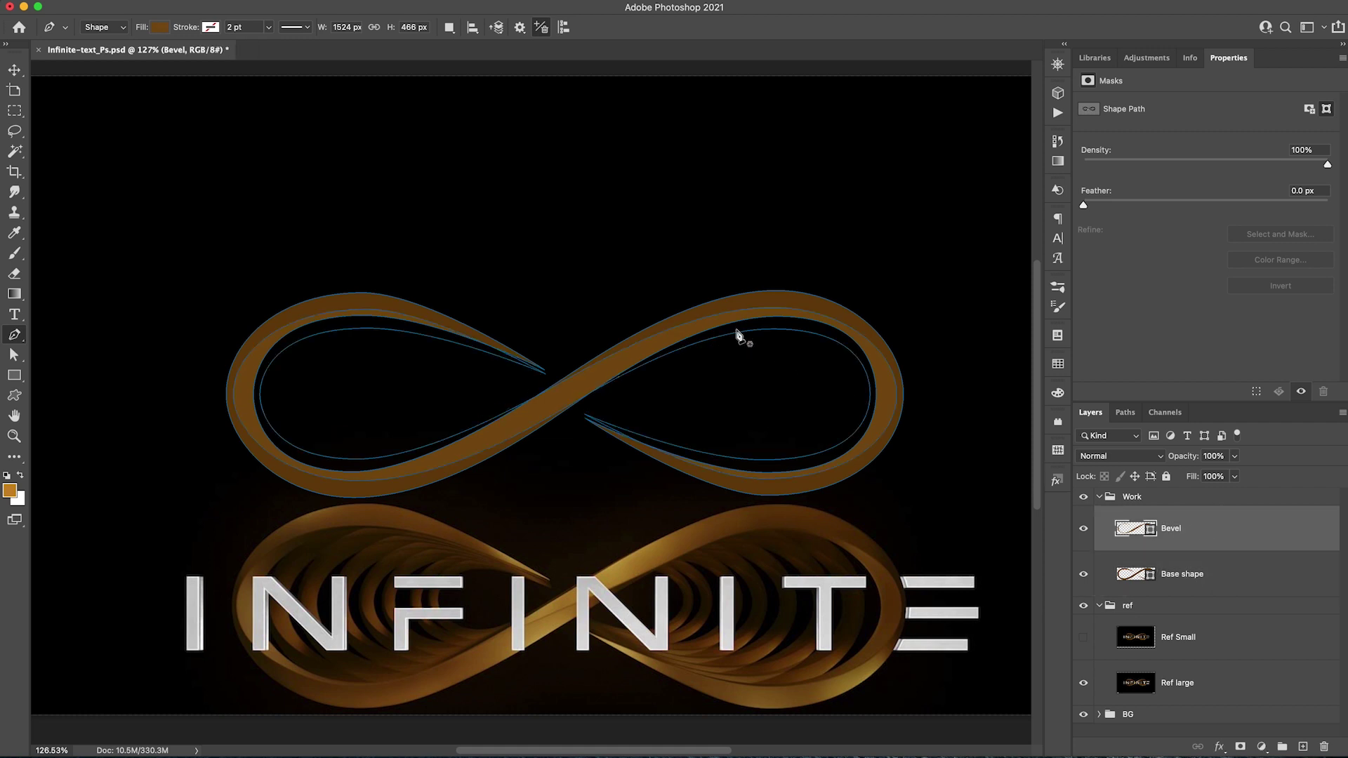
# - Nudge Bevel's four outer corner anchors a few pixels toward the vertical centre
pyautogui.scroll(1, 772, 337)
pyautogui.scroll(-5, 787, 326)
pyautogui.scroll(5, 779, 316)
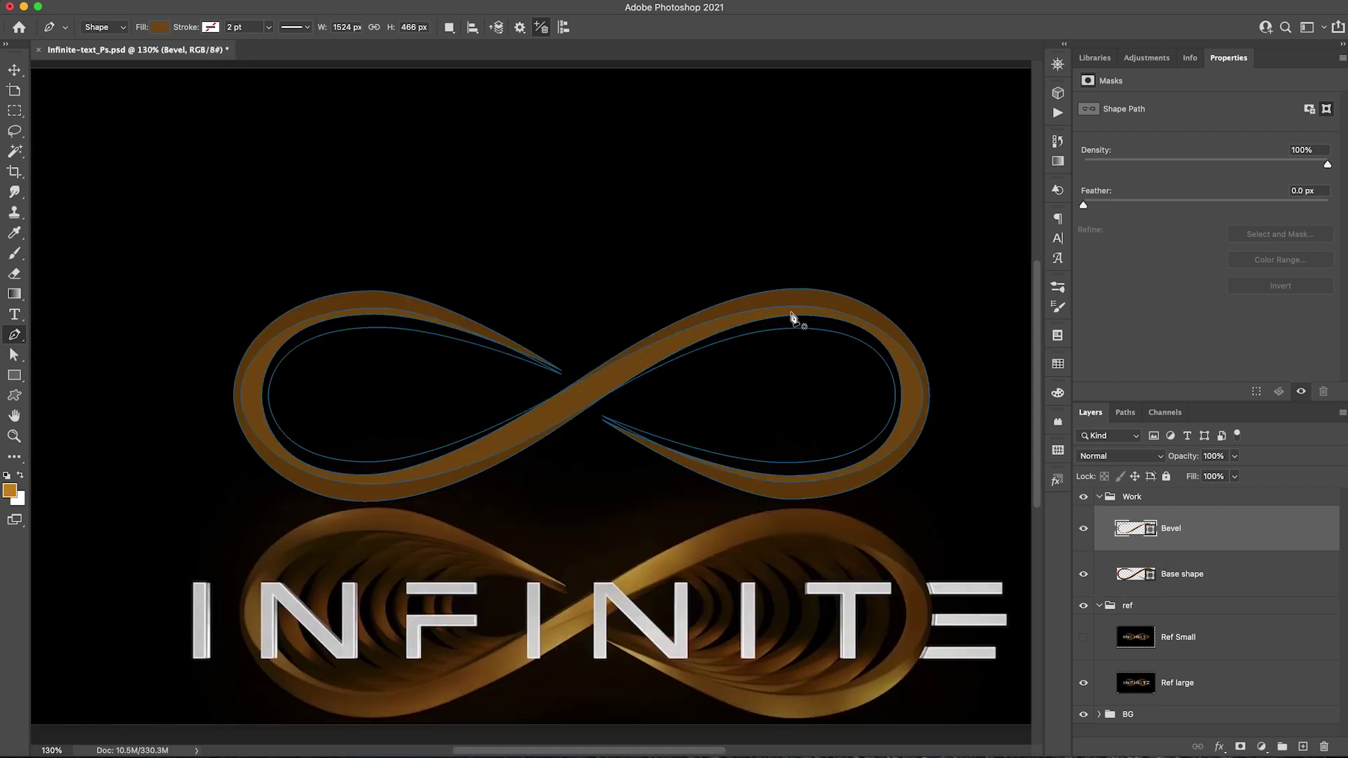
pyautogui.keyDown('ctrl'); pyautogui.click(804, 311); pyautogui.keyUp('ctrl')
pyautogui.keyDown('ctrl'); pyautogui.click(795, 307); pyautogui.keyUp('ctrl')
pyautogui.moveTo(796, 313); pyautogui.dragTo(798, 316)
pyautogui.keyDown('ctrl'); pyautogui.click(787, 483); pyautogui.keyUp('ctrl')
pyautogui.press('Up')
pyautogui.press('Up')
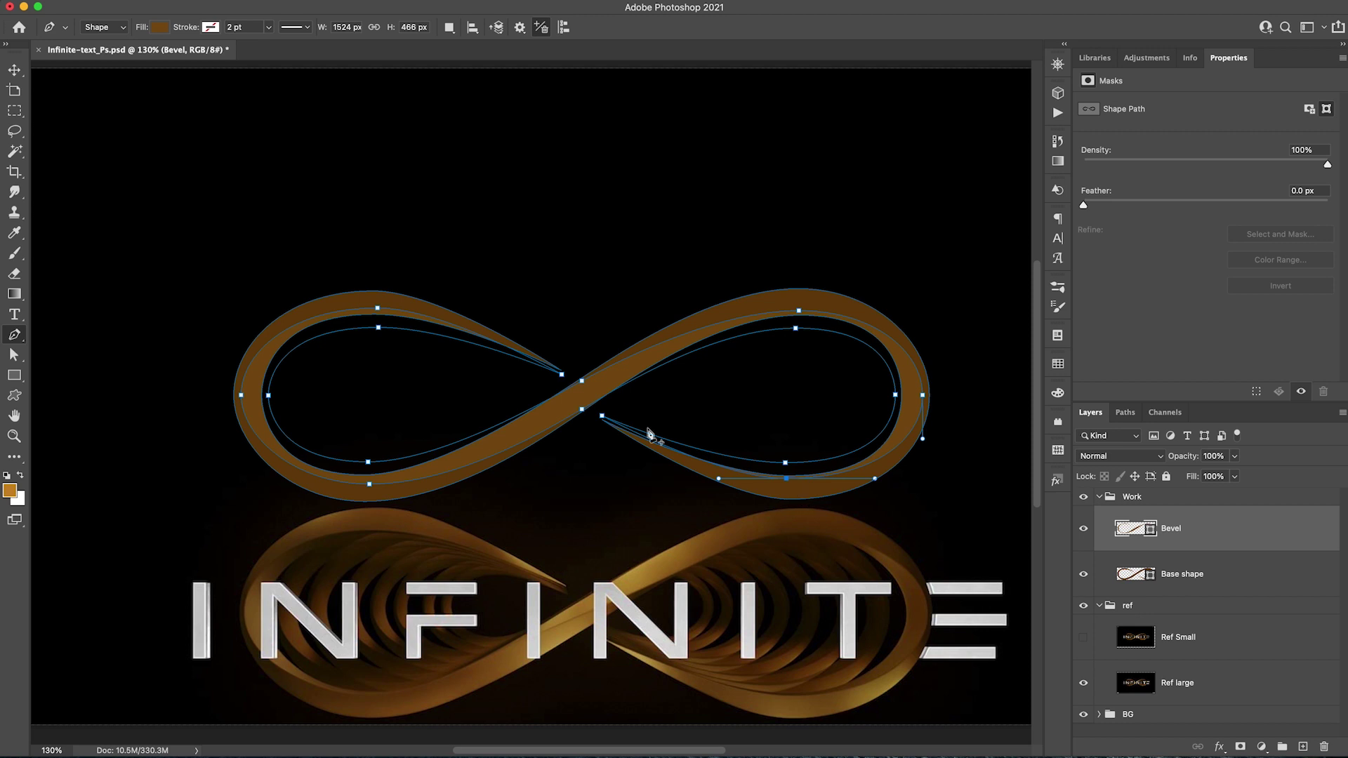
pyautogui.keyDown('ctrl'); pyautogui.click(369, 484); pyautogui.keyUp('ctrl')
pyautogui.press('Up')
pyautogui.press('Up')
pyautogui.press('Up')
pyautogui.press('Up')
pyautogui.press('Up')
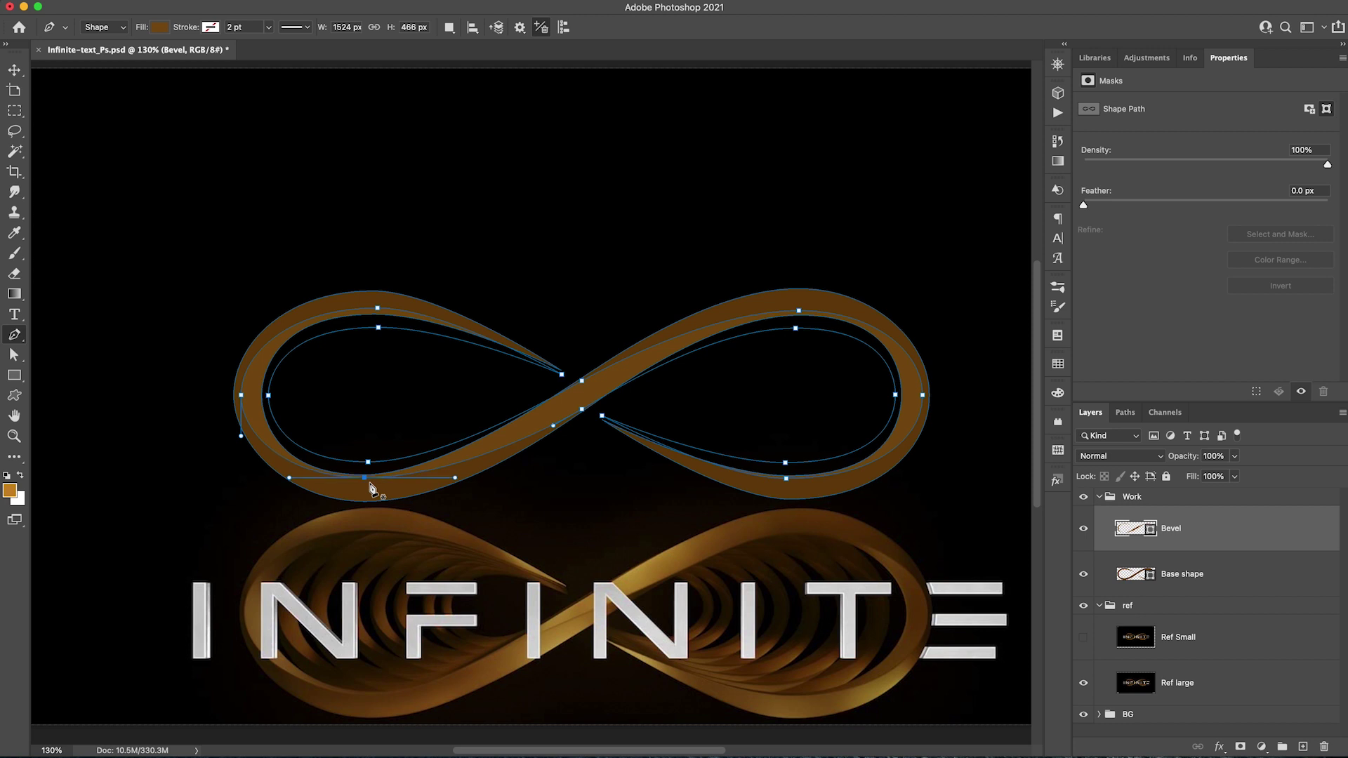
pyautogui.click(377, 309)
pyautogui.press('Down')
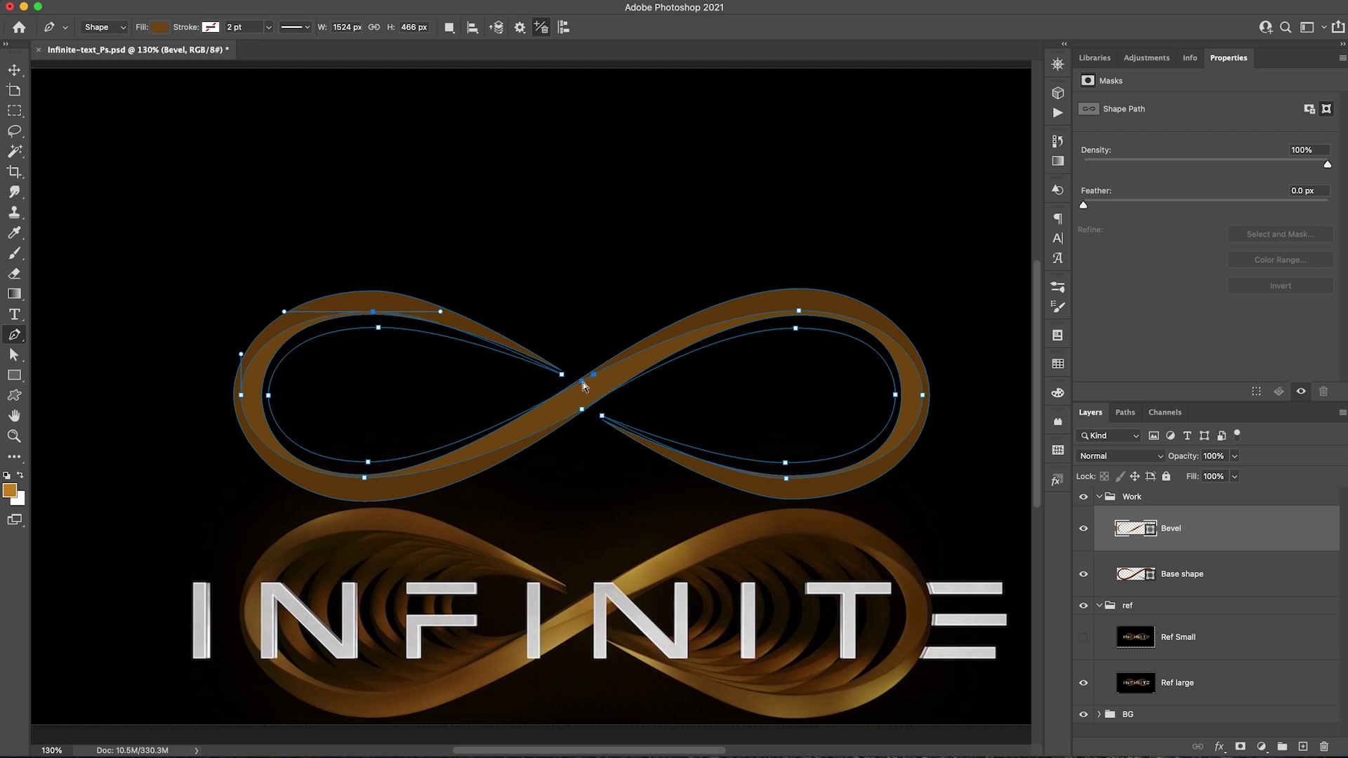
# - Adjust the two crossing anchors and the lower-left and upper-right inner anchors to even the curves
pyautogui.click(593, 376)
pyautogui.press('Down')
pyautogui.press('Down')
pyautogui.press('Down')
pyautogui.press('Down')
pyautogui.press('Down')
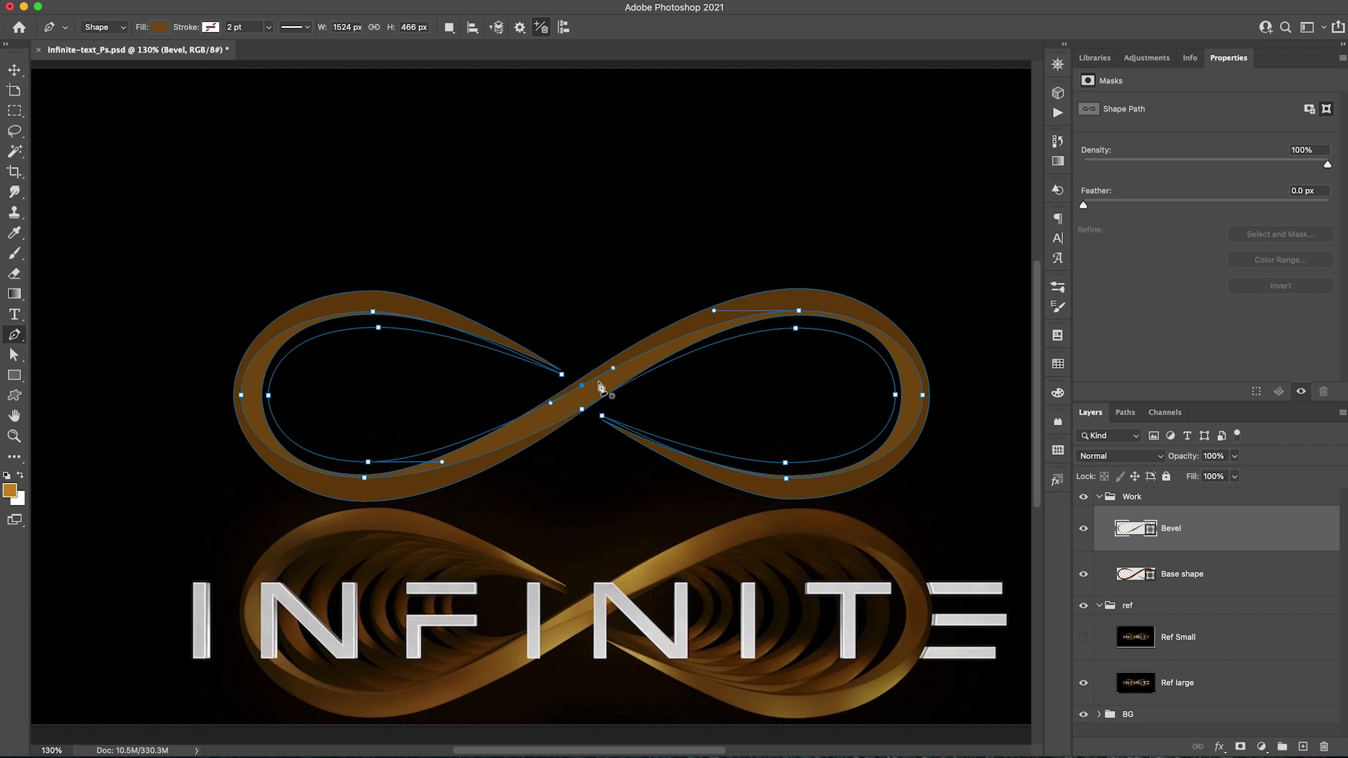
pyautogui.press('Down')
pyautogui.press('Down')
pyautogui.press('Down')
pyautogui.press('Down')
pyautogui.press('Down')
pyautogui.press('Down')
pyautogui.press('Down')
pyautogui.press('Down')
pyautogui.press('Down')
pyautogui.press('Down')
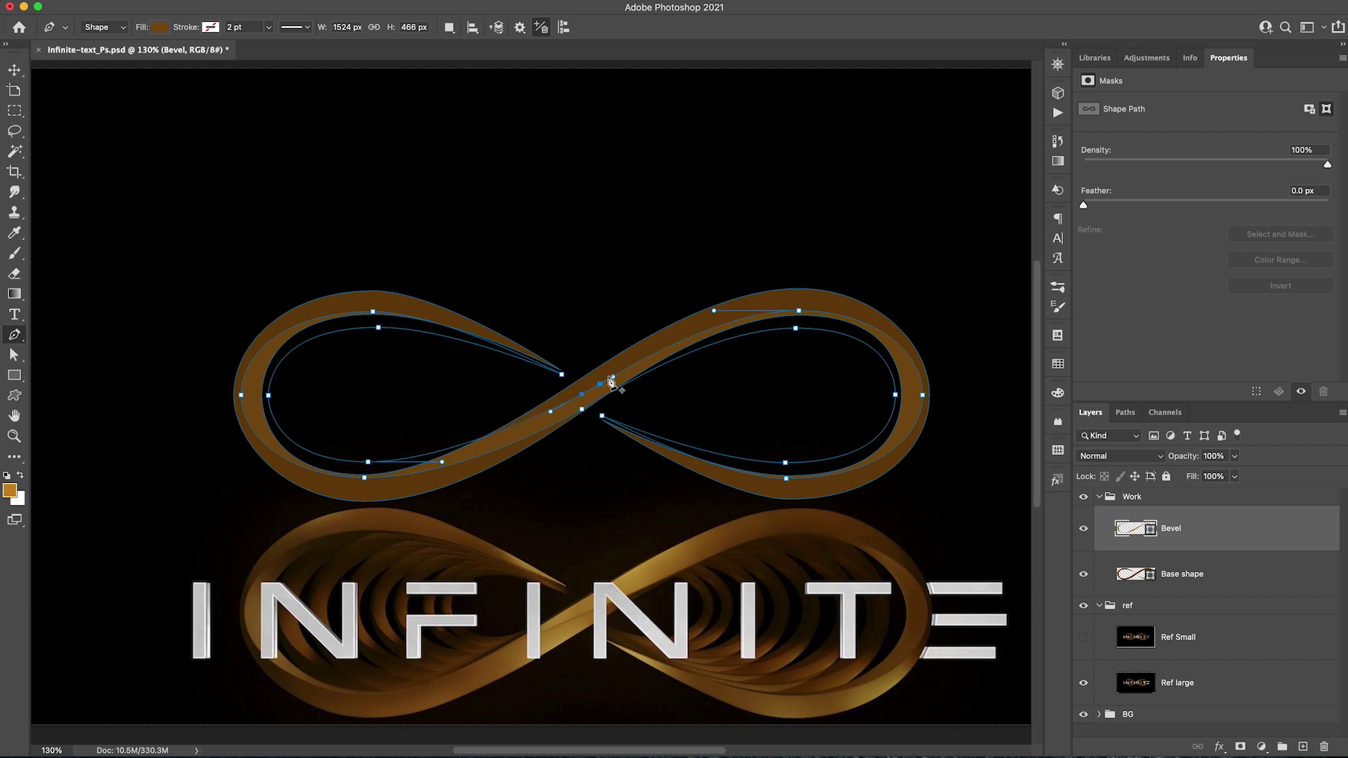
pyautogui.keyDown('ctrl'); pyautogui.click(597, 414); pyautogui.keyUp('ctrl')
pyautogui.press('Up')
pyautogui.press('Up')
pyautogui.press('Up')
pyautogui.press('Up')
pyautogui.press('Up')
pyautogui.press('Up')
pyautogui.press('Up')
pyautogui.press('Up')
pyautogui.press('Up')
pyautogui.press('Up')
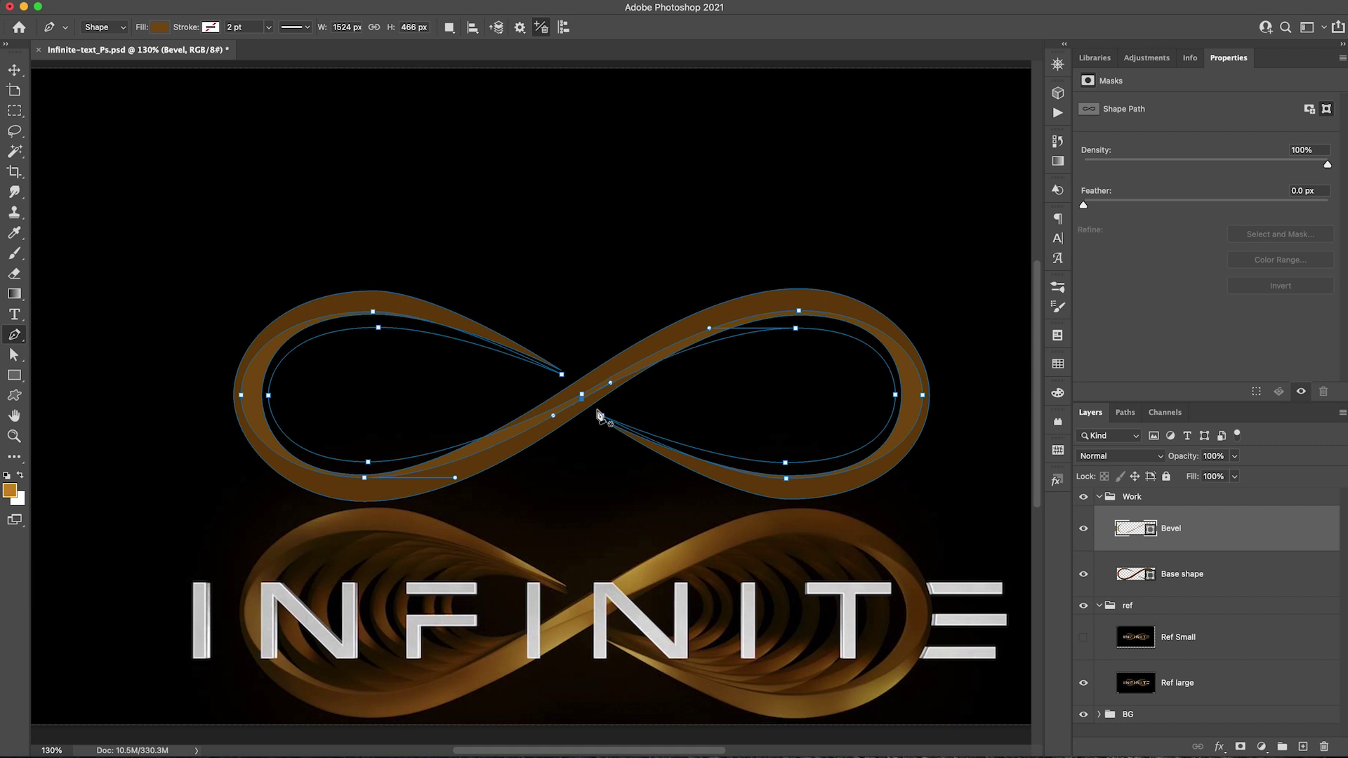
pyautogui.keyDown('ctrl'); pyautogui.click(368, 461); pyautogui.keyUp('ctrl')
pyautogui.press('Down')
pyautogui.press('Down')
pyautogui.press('Down')
pyautogui.press('Down')
pyautogui.press('Down')
pyautogui.press('Down')
pyautogui.press('Down')
pyautogui.press('Down')
pyautogui.press('Down')
pyautogui.press('Down')
pyautogui.press('Down')
pyautogui.press('Down')
pyautogui.press('Down')
pyautogui.press('Down')
pyautogui.press('Down')
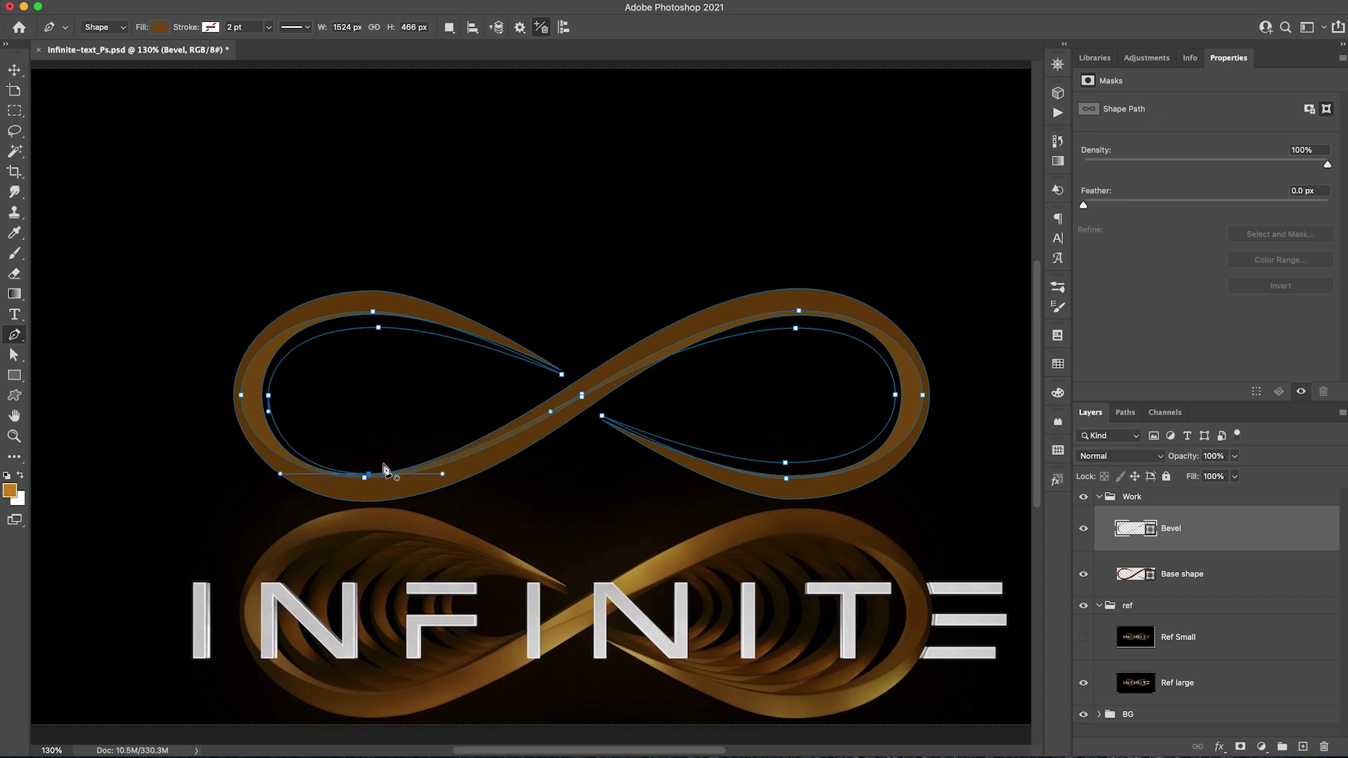
pyautogui.keyDown('ctrl'); pyautogui.click(794, 328); pyautogui.keyUp('ctrl')
pyautogui.press('Up')
pyautogui.press('Up')
pyautogui.press('Up')
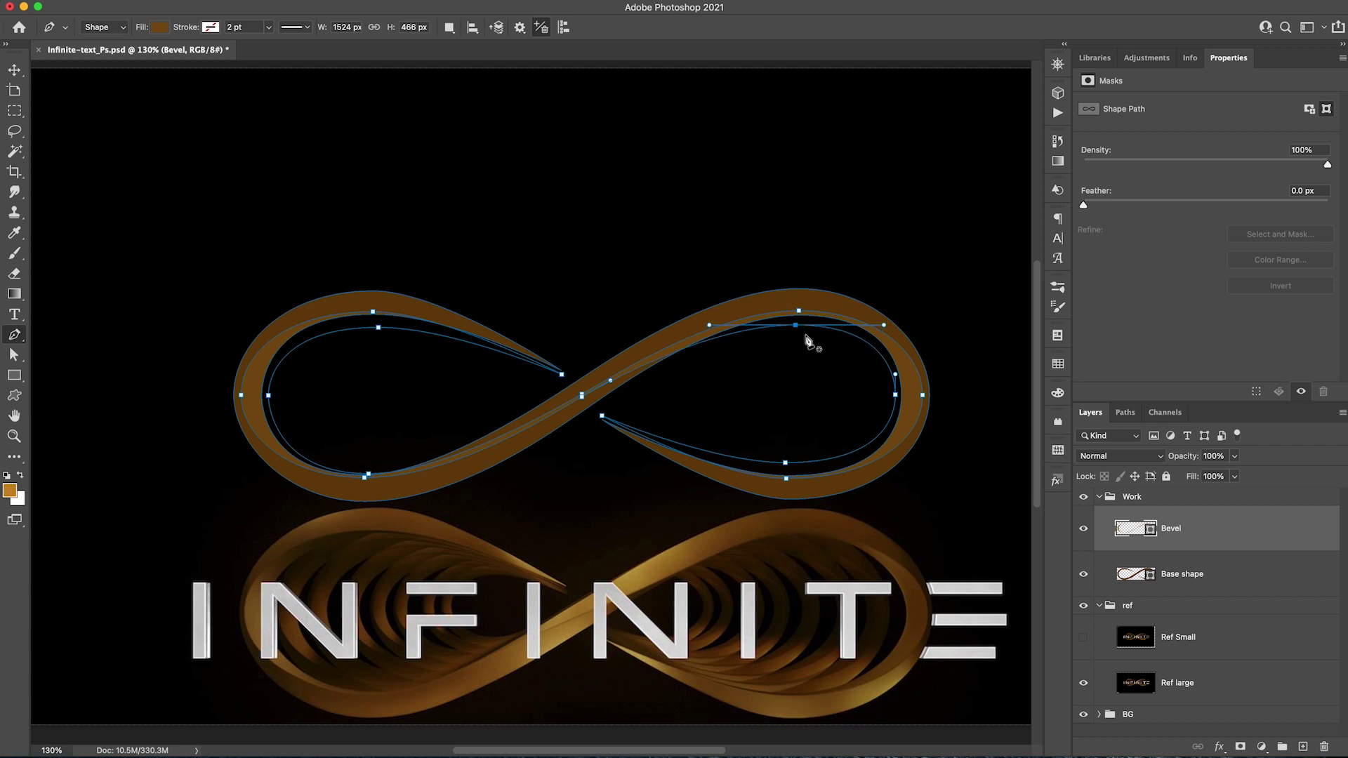
pyautogui.press('Up')
pyautogui.press('Up')
pyautogui.press('Up')
pyautogui.press('Up')
pyautogui.press('Up')
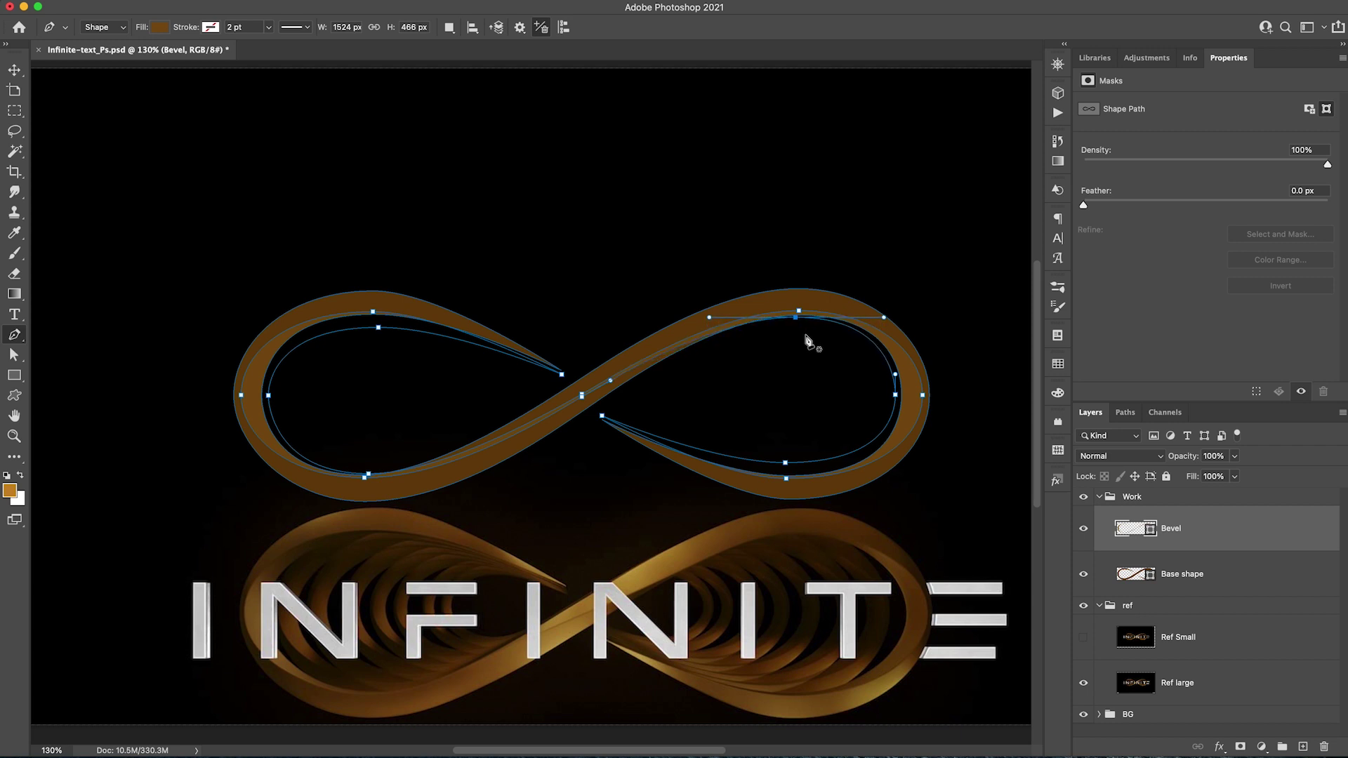
# - Hide the path and add a new empty Layer 9 above Base shape
pyautogui.press('Return')
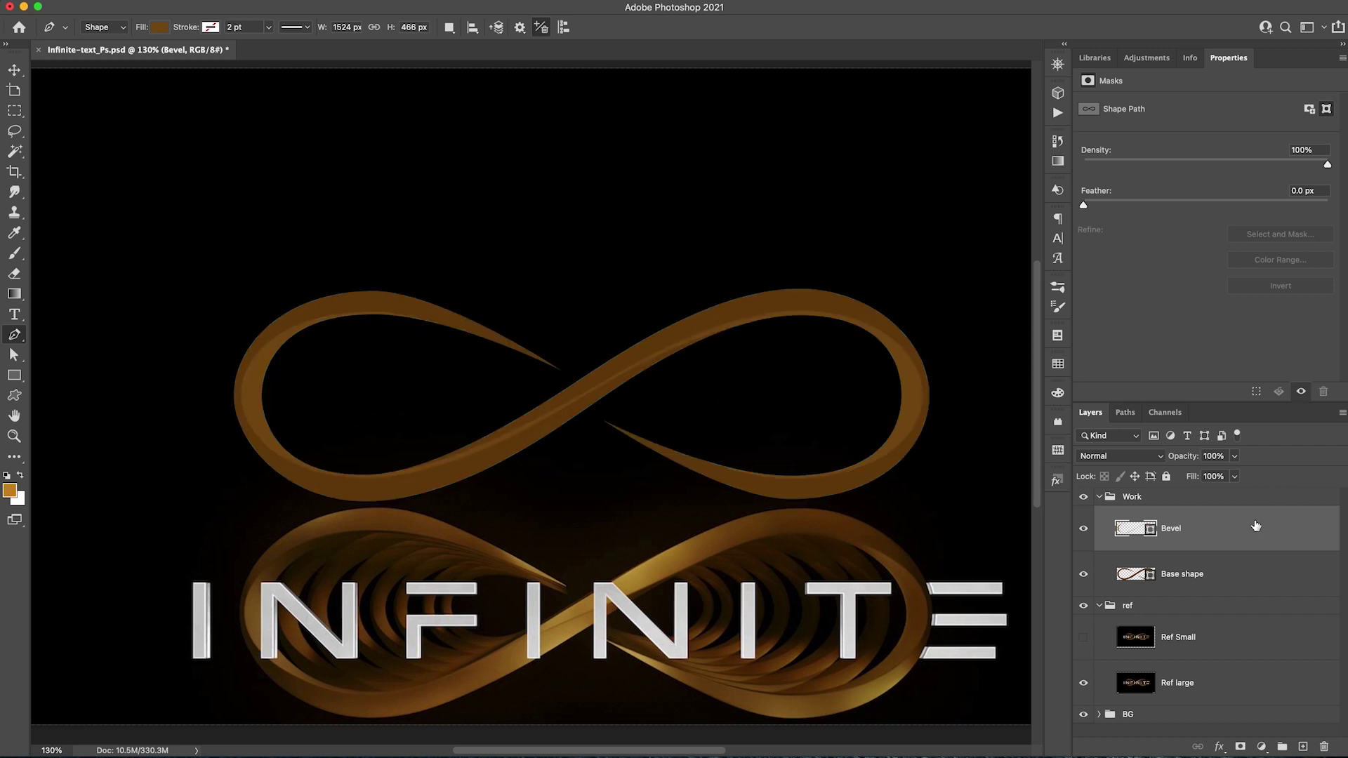
pyautogui.click(1217, 572)
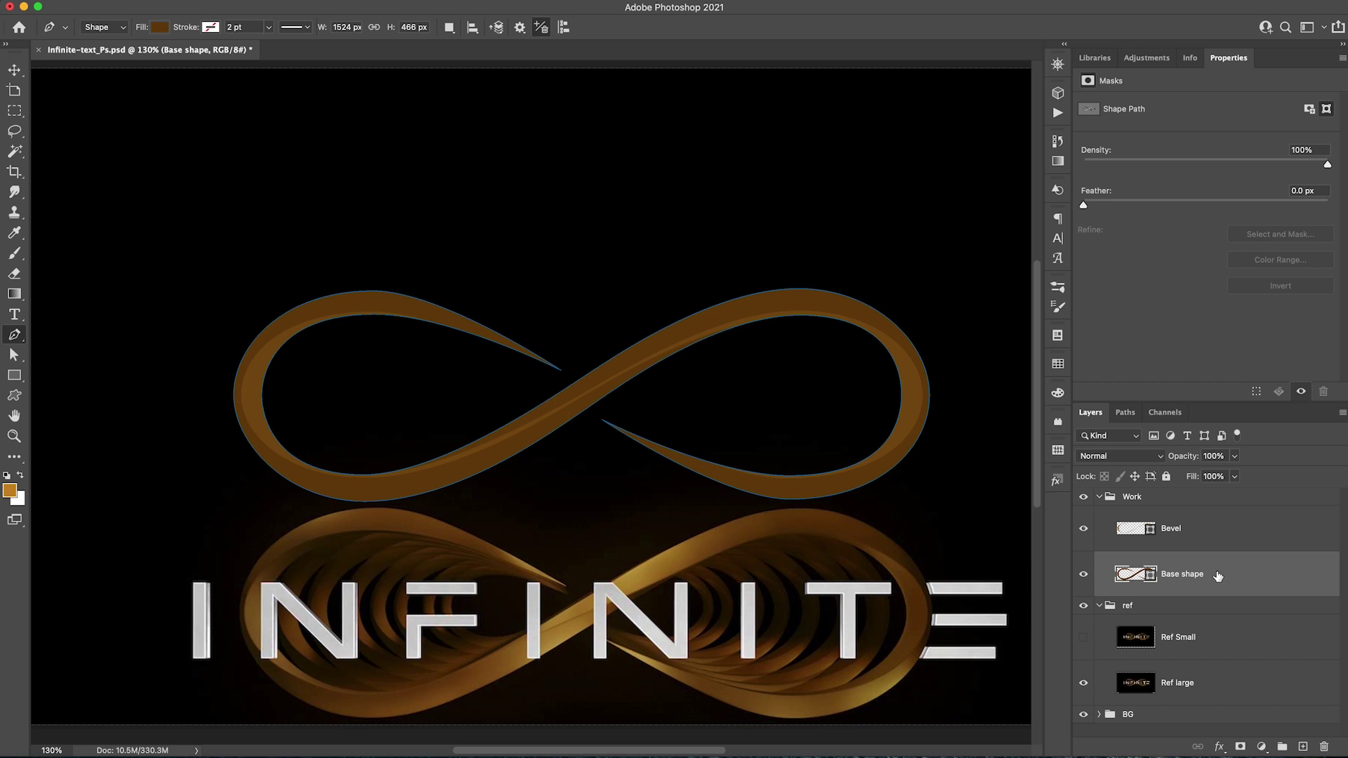
pyautogui.click(1303, 747)
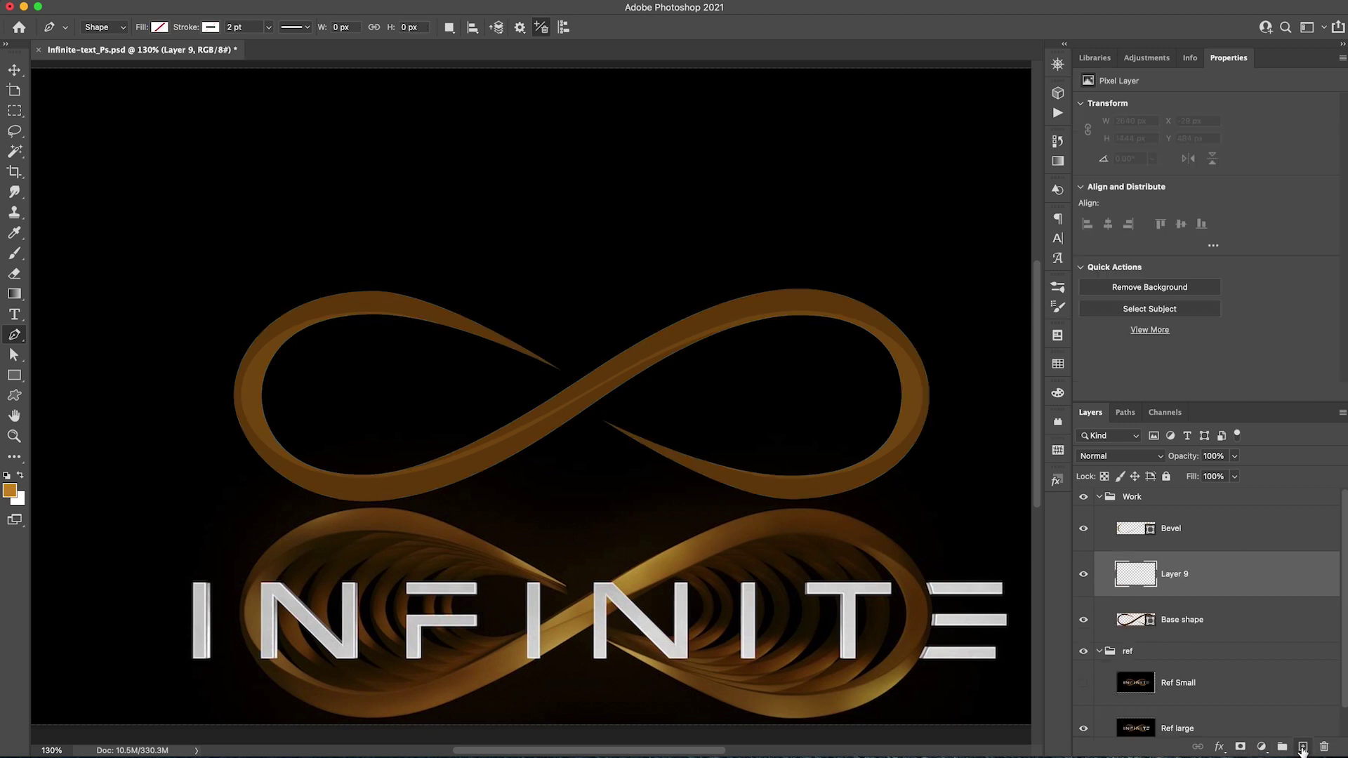
# - Clip Layer 9 to Base shape and set the brush opacity to 40%
pyautogui.keyDown('alt'); pyautogui.click(1137, 593); pyautogui.keyUp('alt')
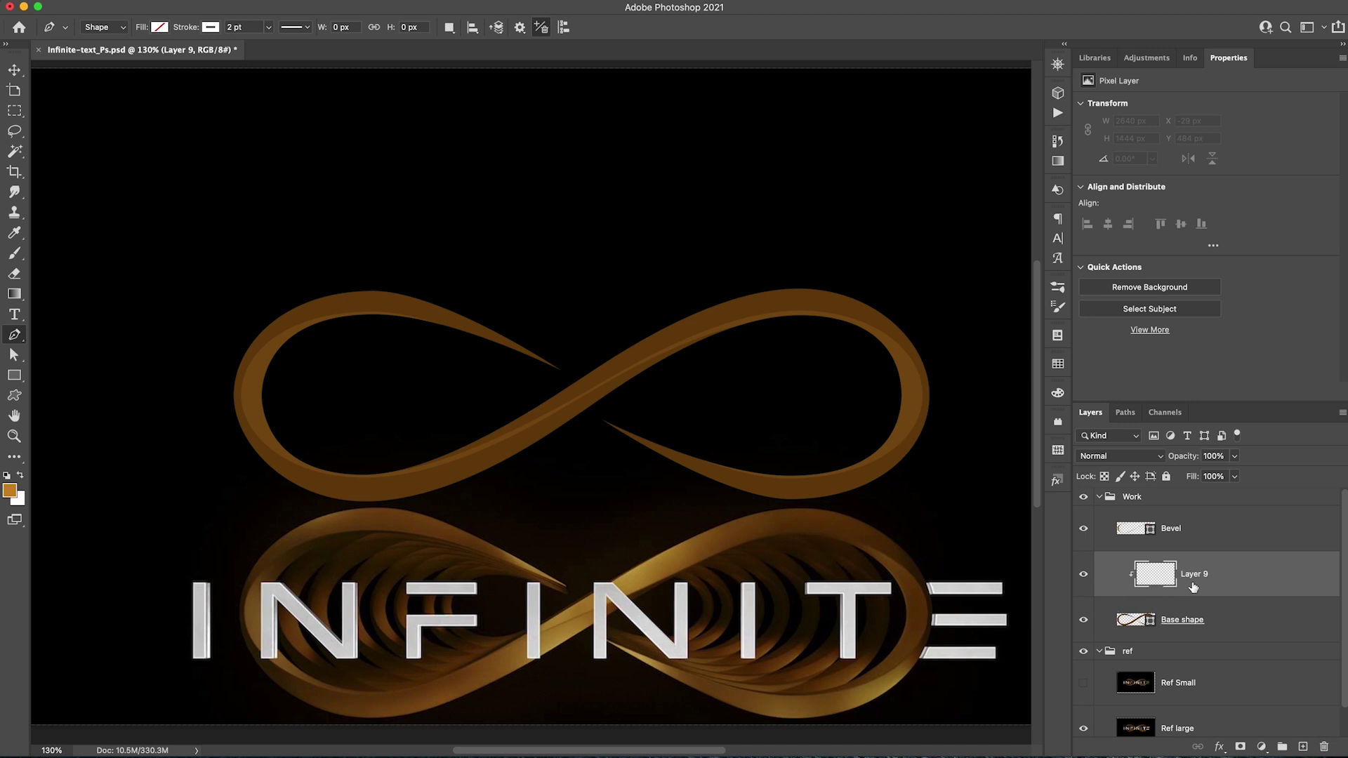
pyautogui.keyDown('alt'); pyautogui.click(1149, 594); pyautogui.keyUp('alt')
pyautogui.keyDown('alt'); pyautogui.click(1143, 593); pyautogui.keyUp('alt')
pyautogui.press('b')
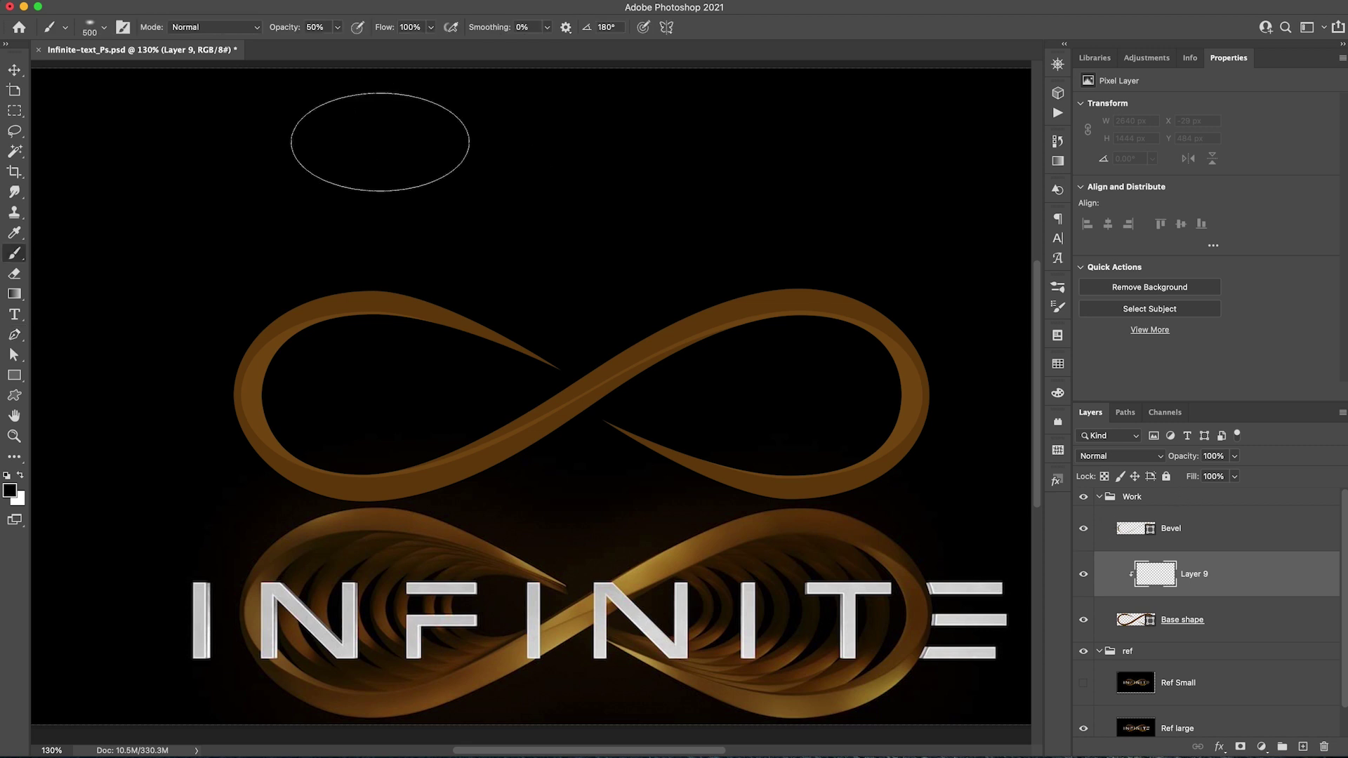
pyautogui.click(337, 29)
pyautogui.click(327, 28)
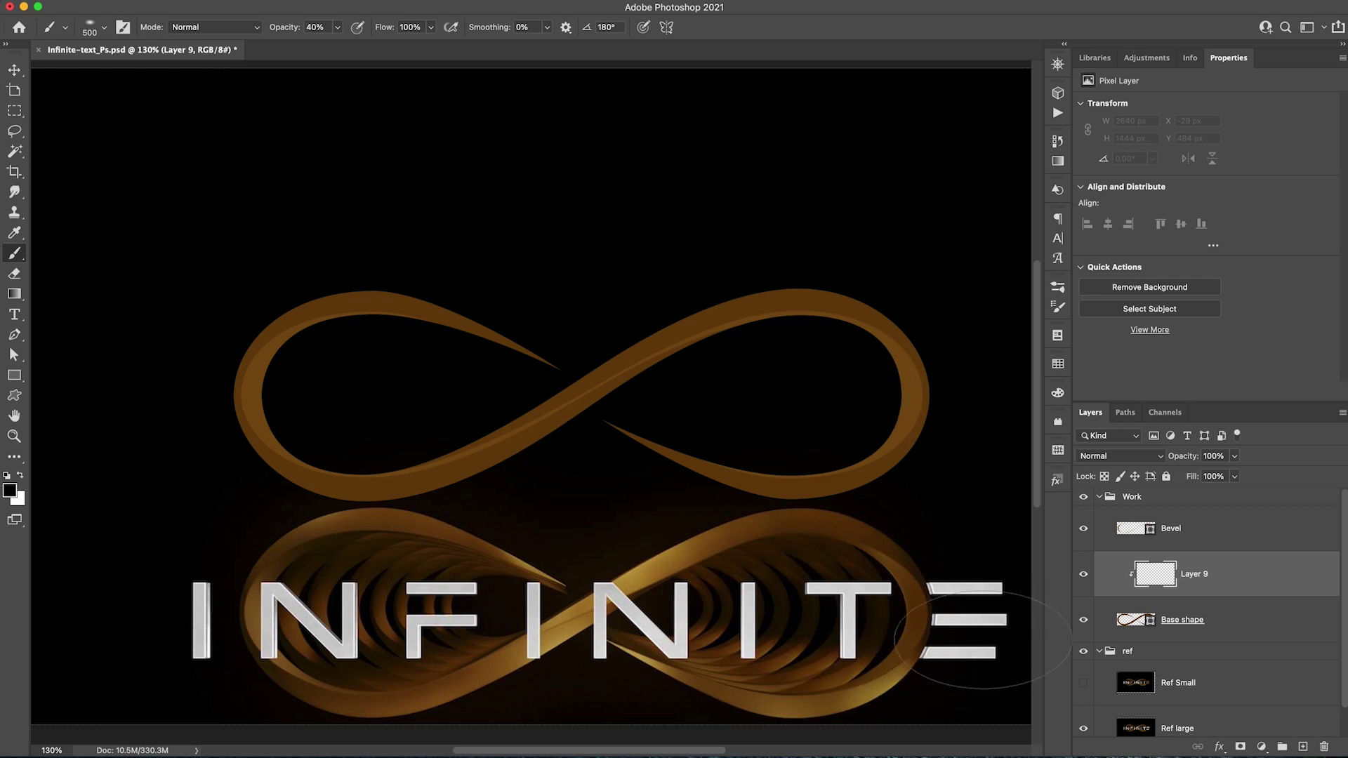
# - Paint soft black shading over both loops, the ribbon's top and its lower parts
pyautogui.moveTo(930, 448); pyautogui.dragTo(845, 367)
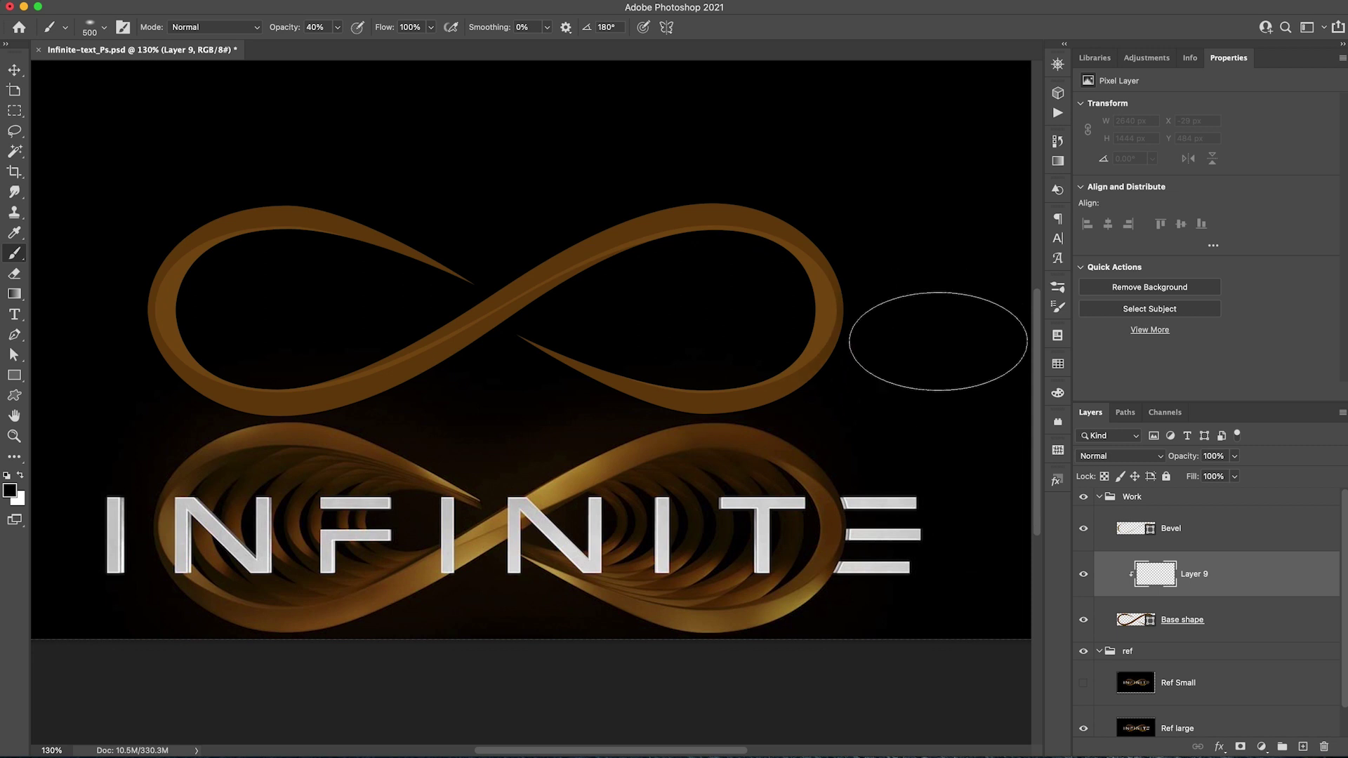
pyautogui.click(921, 318)
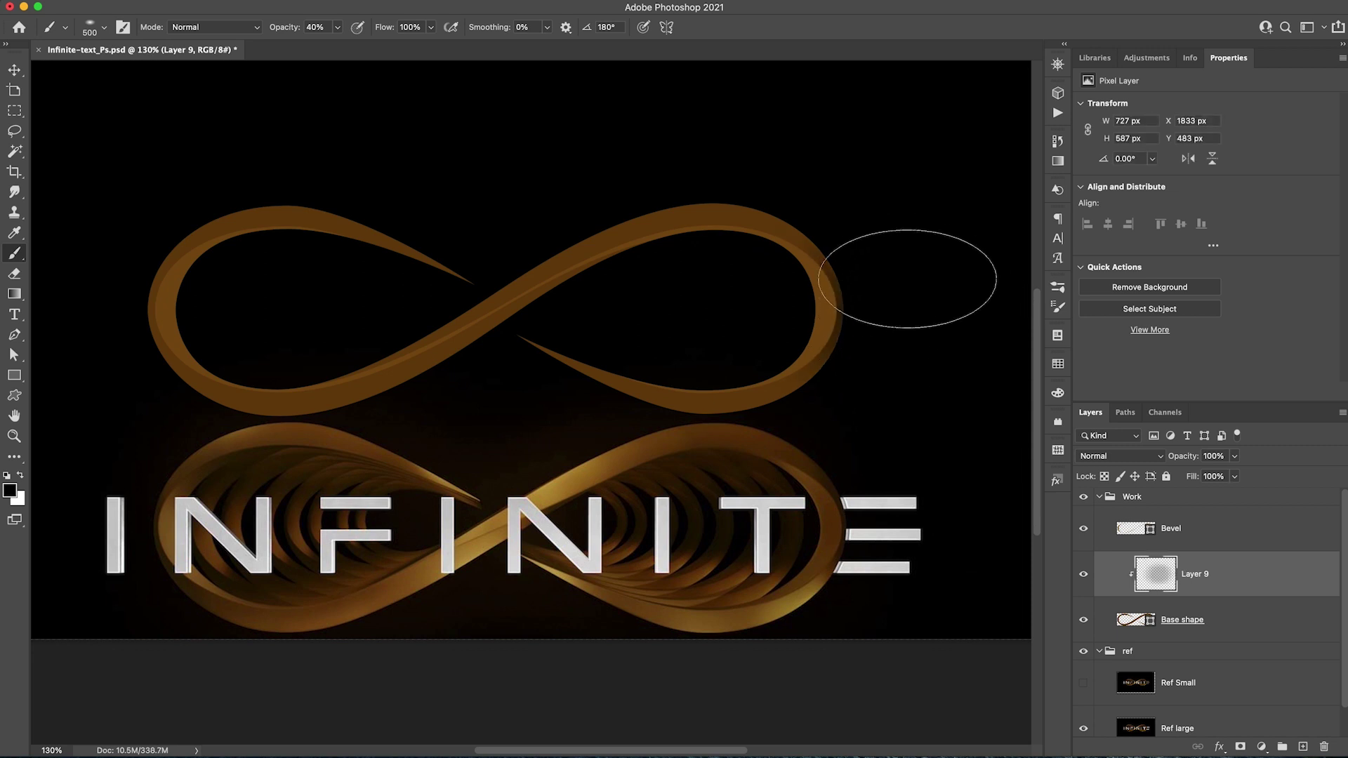
pyautogui.moveTo(915, 304); pyautogui.dragTo(933, 266)
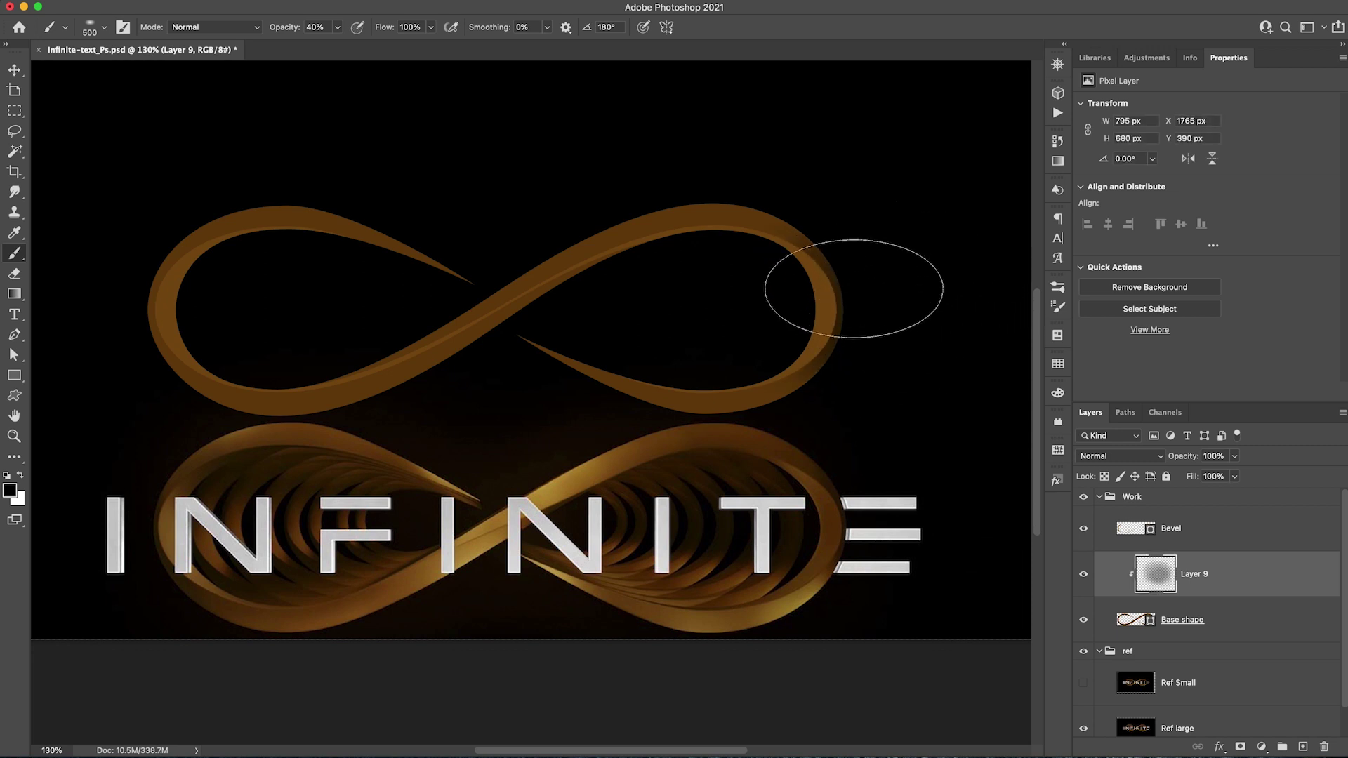
pyautogui.moveTo(134, 277)
pyautogui.mouseDown()
pyautogui.moveTo(144, 325)
pyautogui.moveTo(134, 313)
pyautogui.moveTo(153, 303)
pyautogui.moveTo(166, 333)
pyautogui.moveTo(159, 307)
pyautogui.moveTo(151, 293)
pyautogui.moveTo(157, 345)
pyautogui.moveTo(151, 292)
pyautogui.mouseUp()
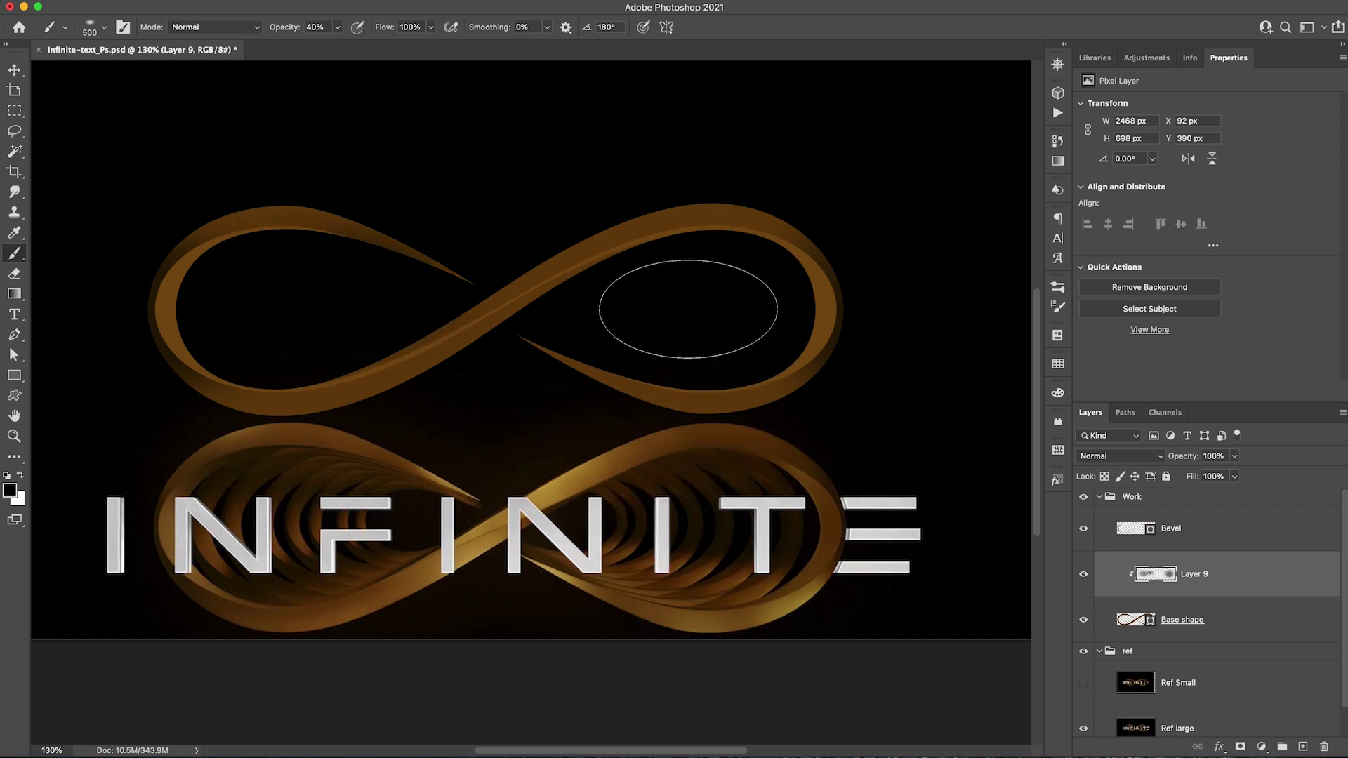
pyautogui.moveTo(502, 205)
pyautogui.mouseDown()
pyautogui.moveTo(681, 159)
pyautogui.moveTo(740, 112)
pyautogui.mouseUp()
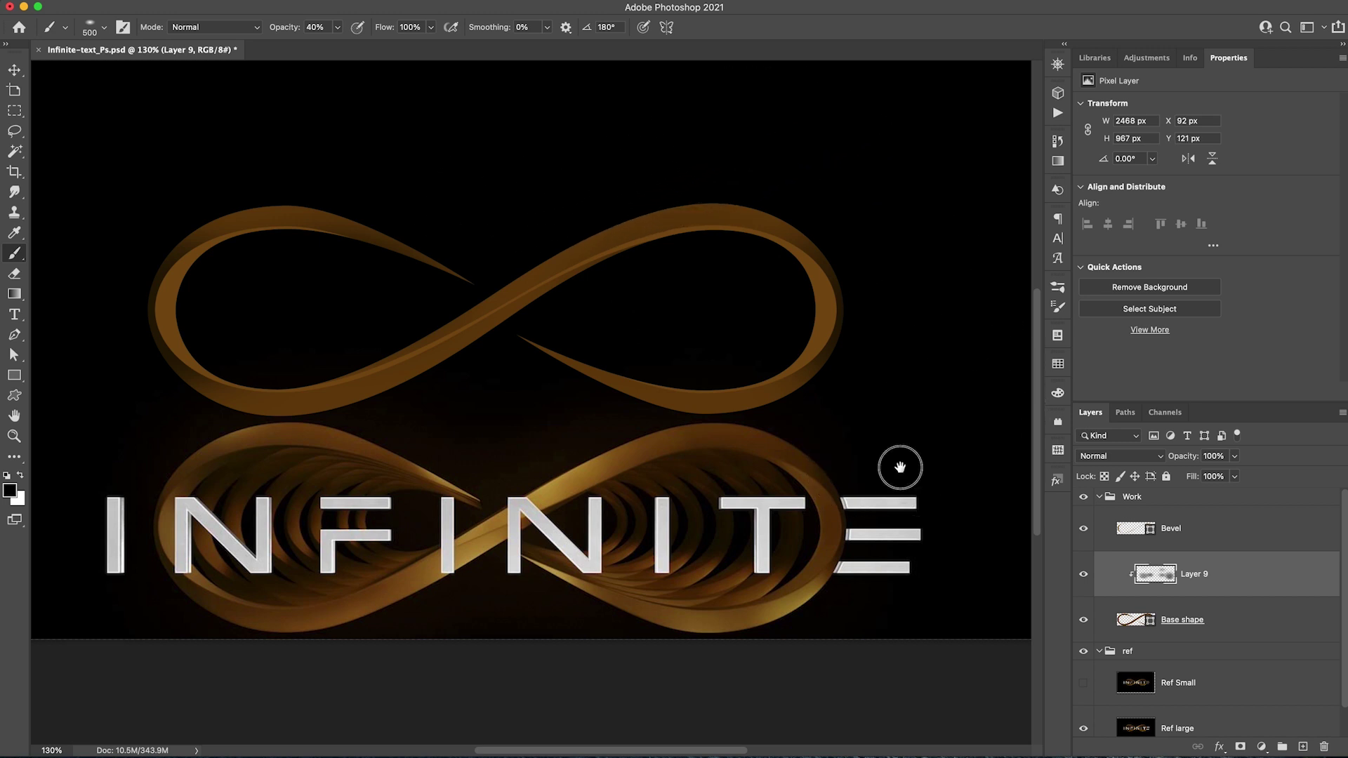
pyautogui.scroll(-2, 897, 467)
pyautogui.moveTo(686, 423)
pyautogui.mouseDown()
pyautogui.moveTo(602, 391)
pyautogui.moveTo(415, 385)
pyautogui.moveTo(482, 360)
pyautogui.mouseUp()
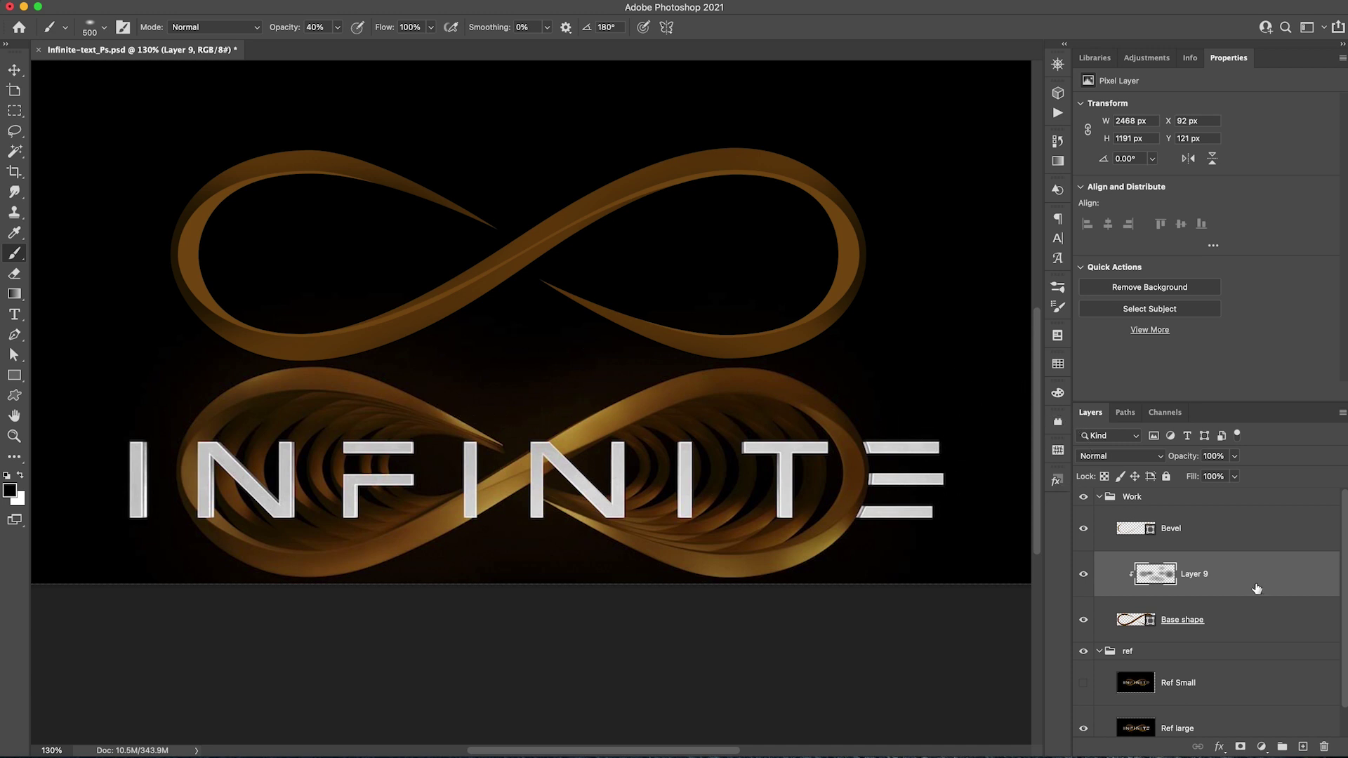
# - Add Layer 10 clipped to Layer 9 and set the foreground colour to orange ea9f36 sampled from the ribbon
pyautogui.click(1304, 746)
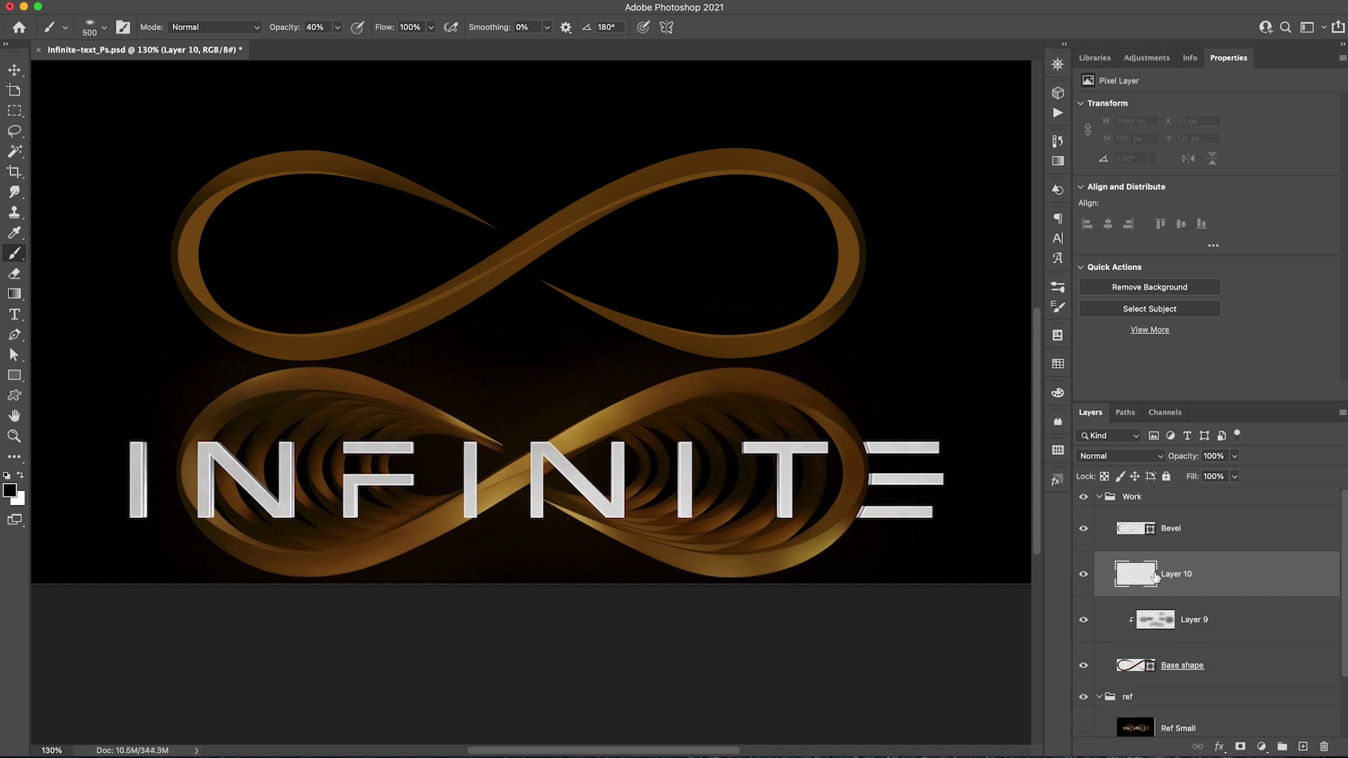
pyautogui.keyDown('alt'); pyautogui.click(1151, 595); pyautogui.keyUp('alt')
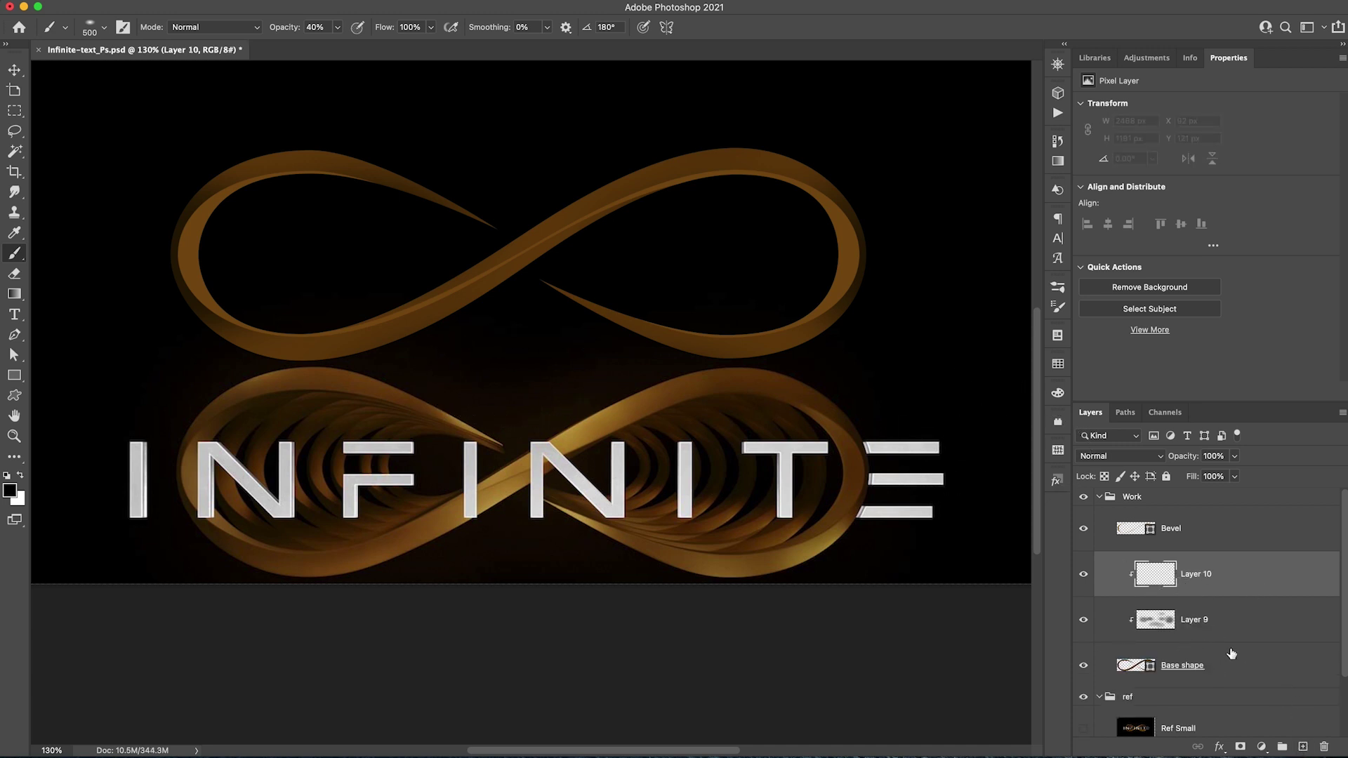
pyautogui.click(11, 490)
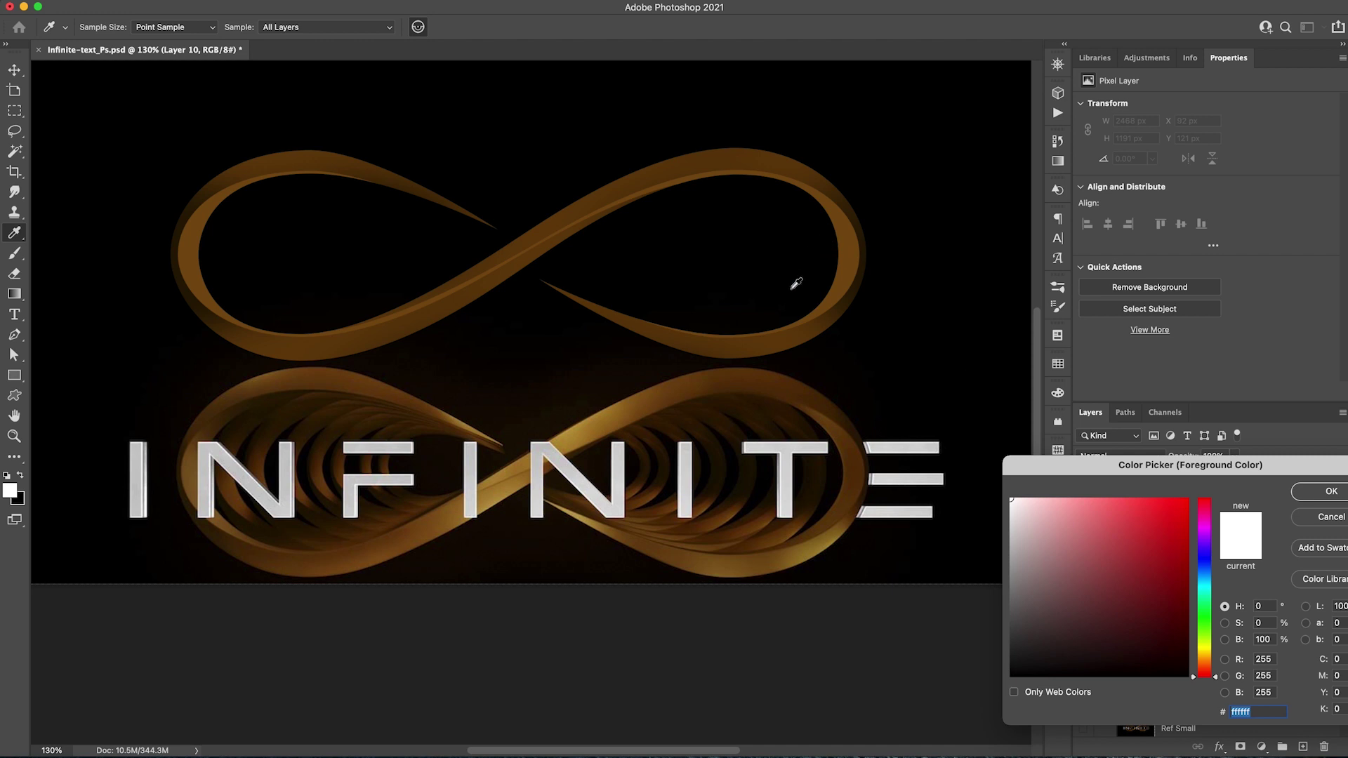
pyautogui.click(840, 284)
pyautogui.click(1158, 522)
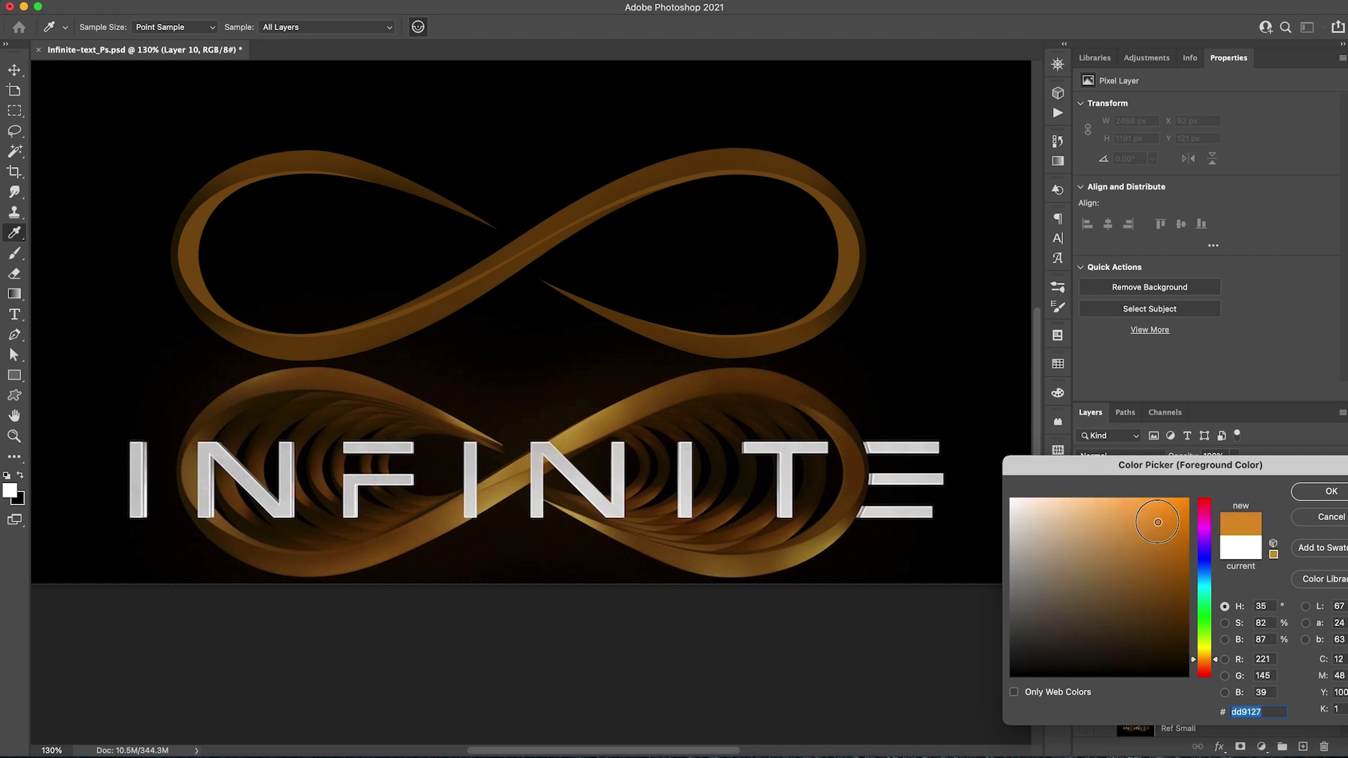
pyautogui.click(1143, 516)
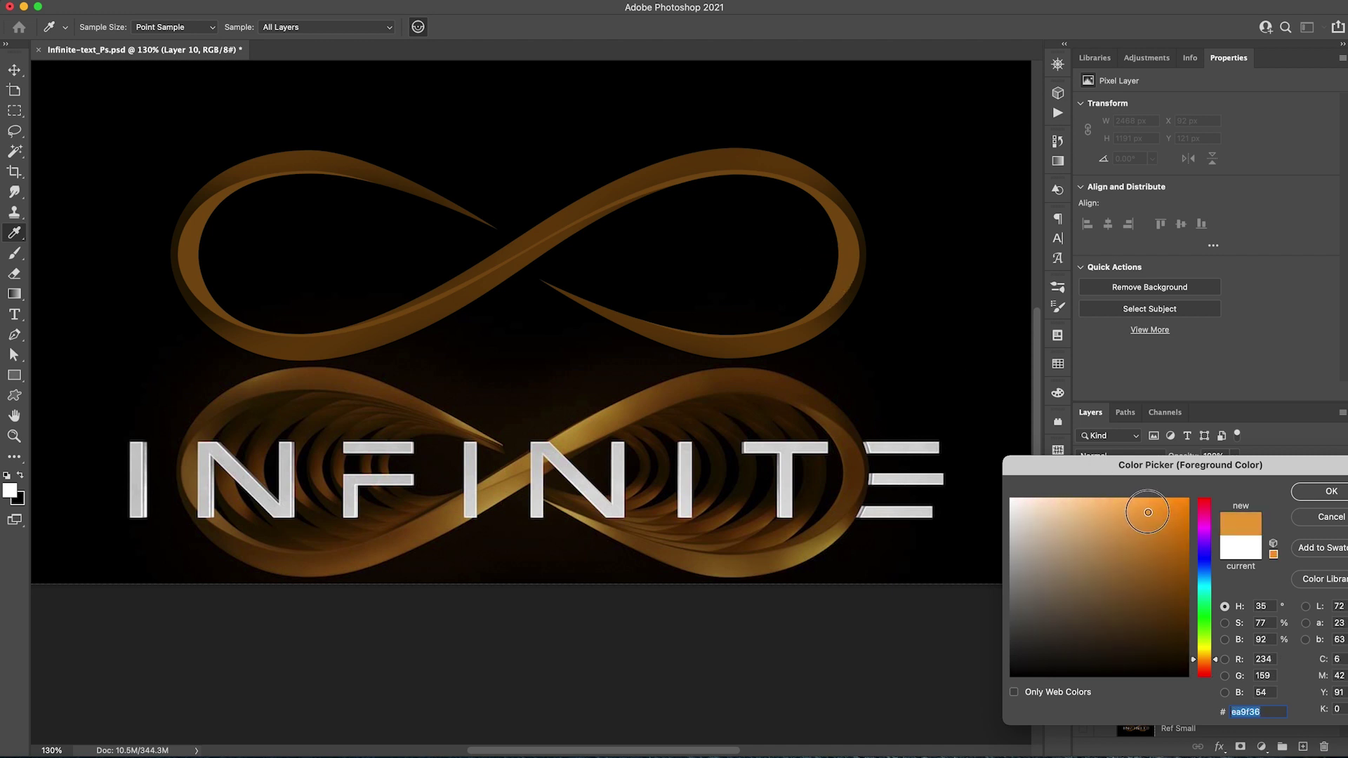
pyautogui.click(1333, 492)
# - Set Layer 10's blend mode to Linear Dodge (Add)
pyautogui.press('b')
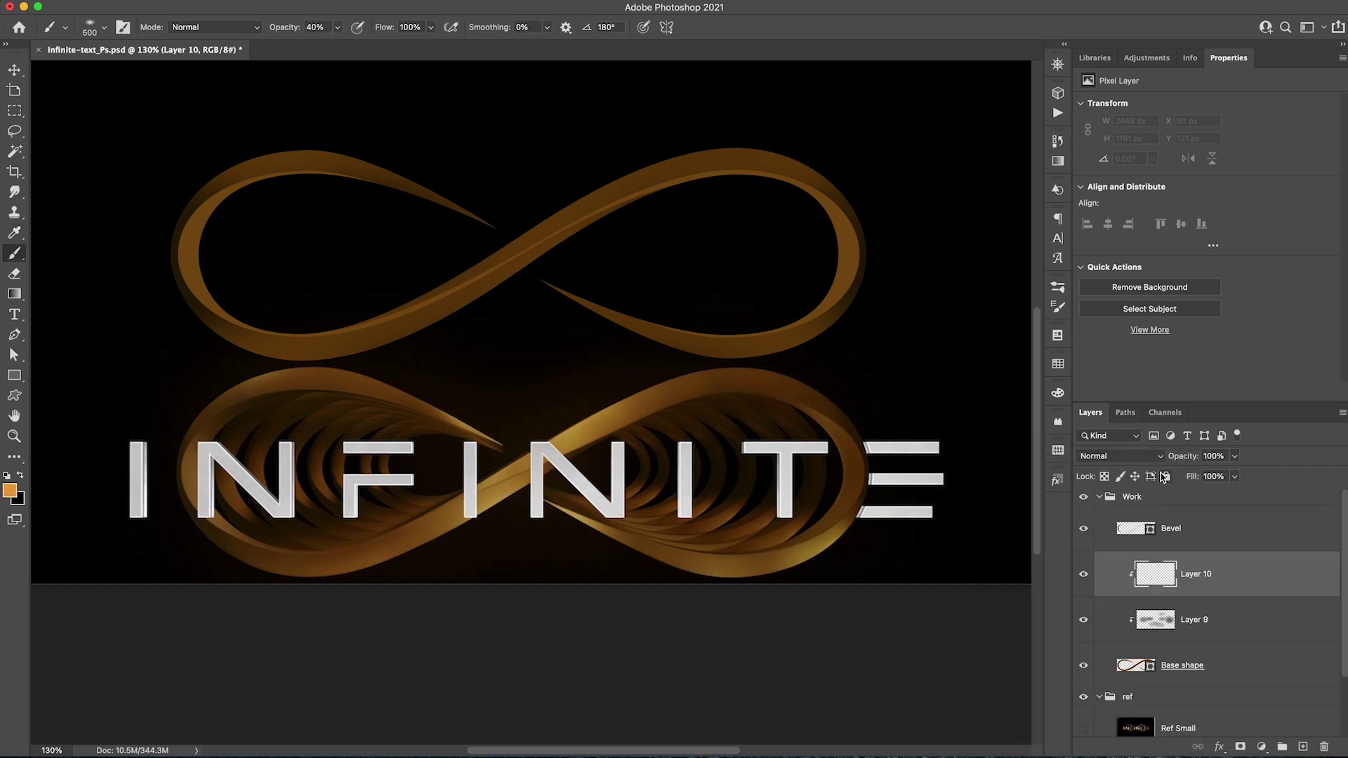
pyautogui.click(1128, 459)
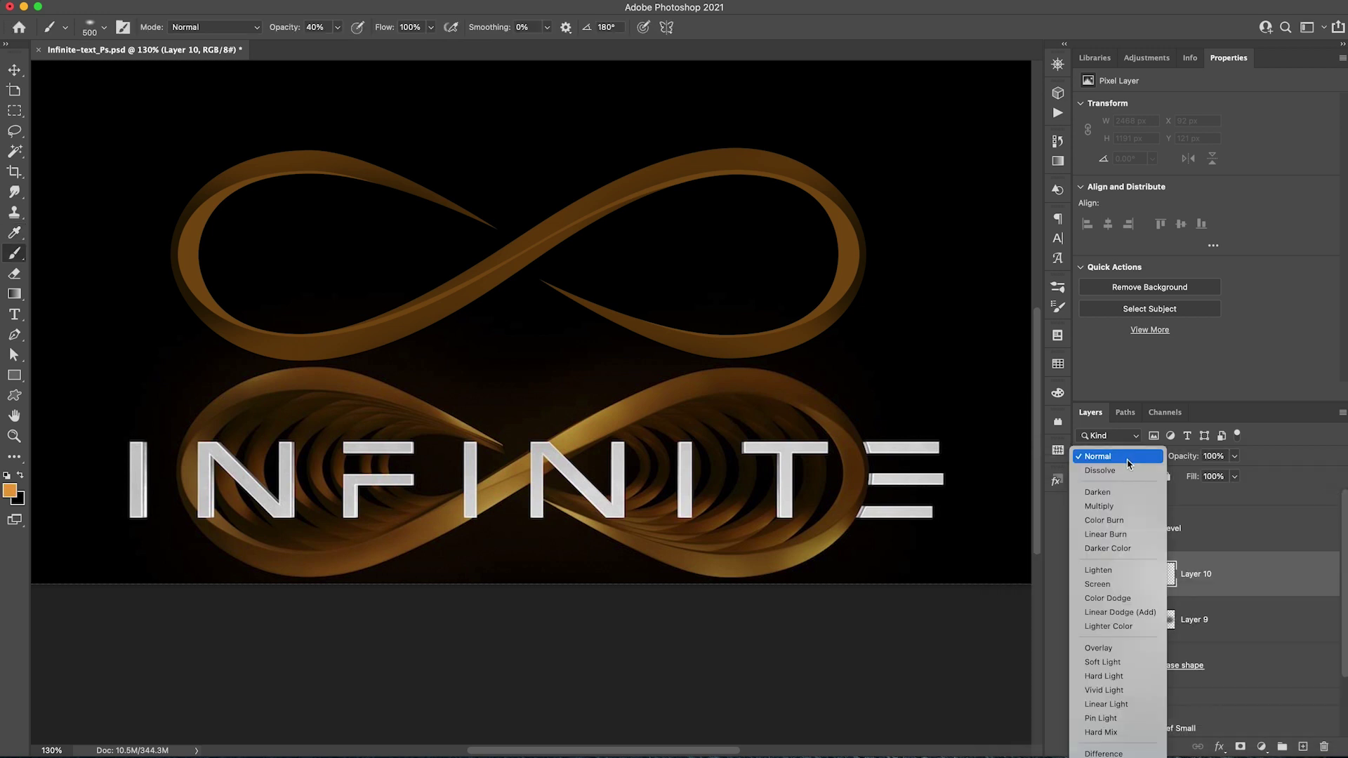
pyautogui.click(1132, 614)
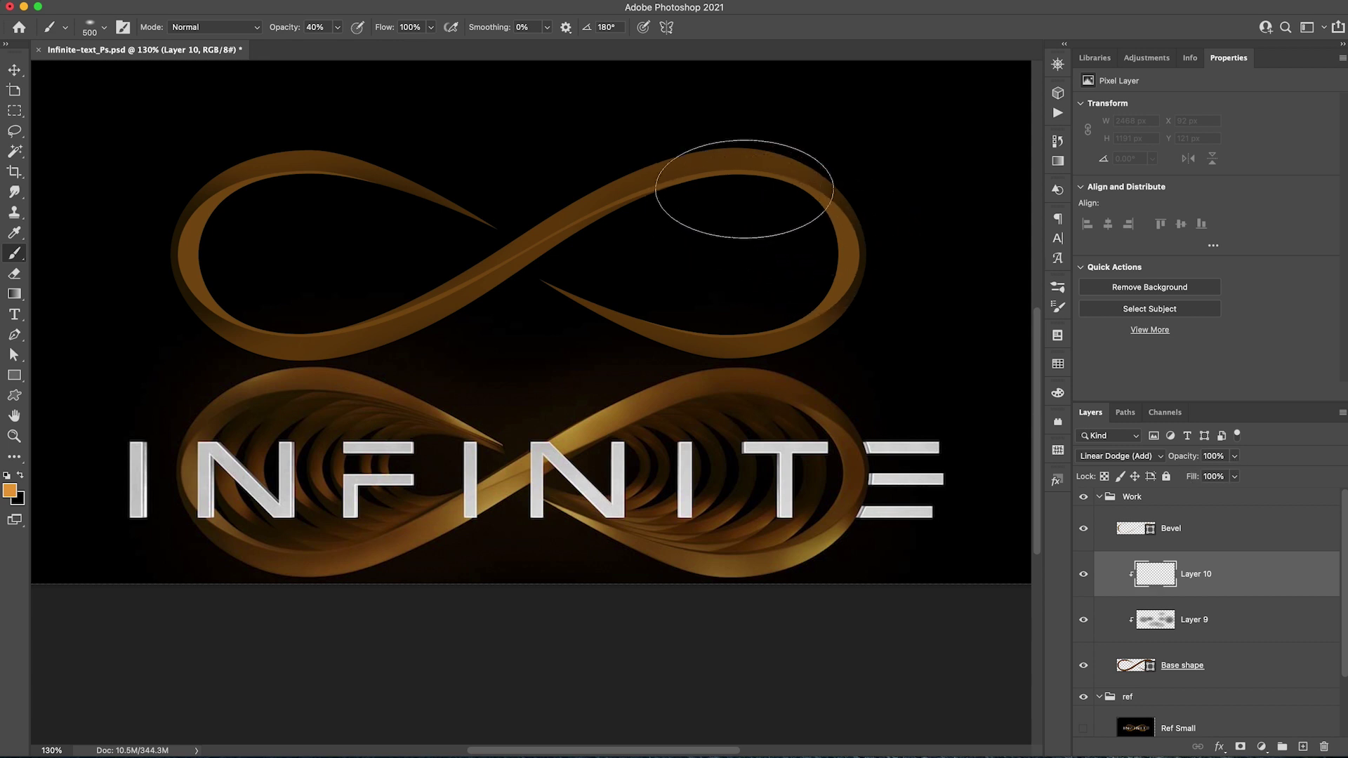
# - Paint soft orange highlights across the ribbon on Layer 10, redoing the first stroke at 30% opacity
pyautogui.moveTo(744, 189)
pyautogui.mouseDown()
pyautogui.moveTo(638, 226)
pyautogui.moveTo(559, 191)
pyautogui.moveTo(534, 168)
pyautogui.moveTo(551, 162)
pyautogui.moveTo(536, 166)
pyautogui.moveTo(494, 267)
pyautogui.moveTo(422, 253)
pyautogui.moveTo(443, 289)
pyautogui.moveTo(549, 212)
pyautogui.moveTo(419, 271)
pyautogui.mouseUp()
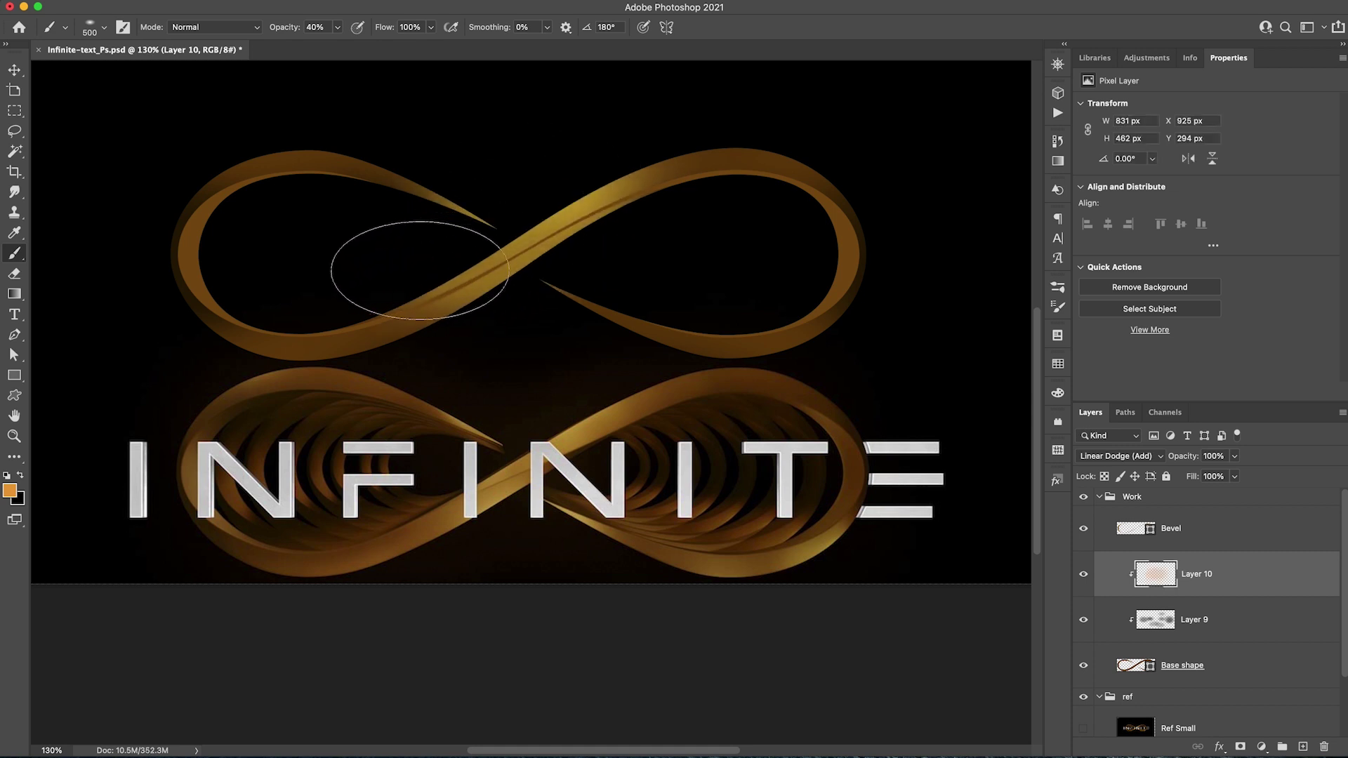
pyautogui.press('super+z')
pyautogui.press('super+z')
pyautogui.press('super+z')
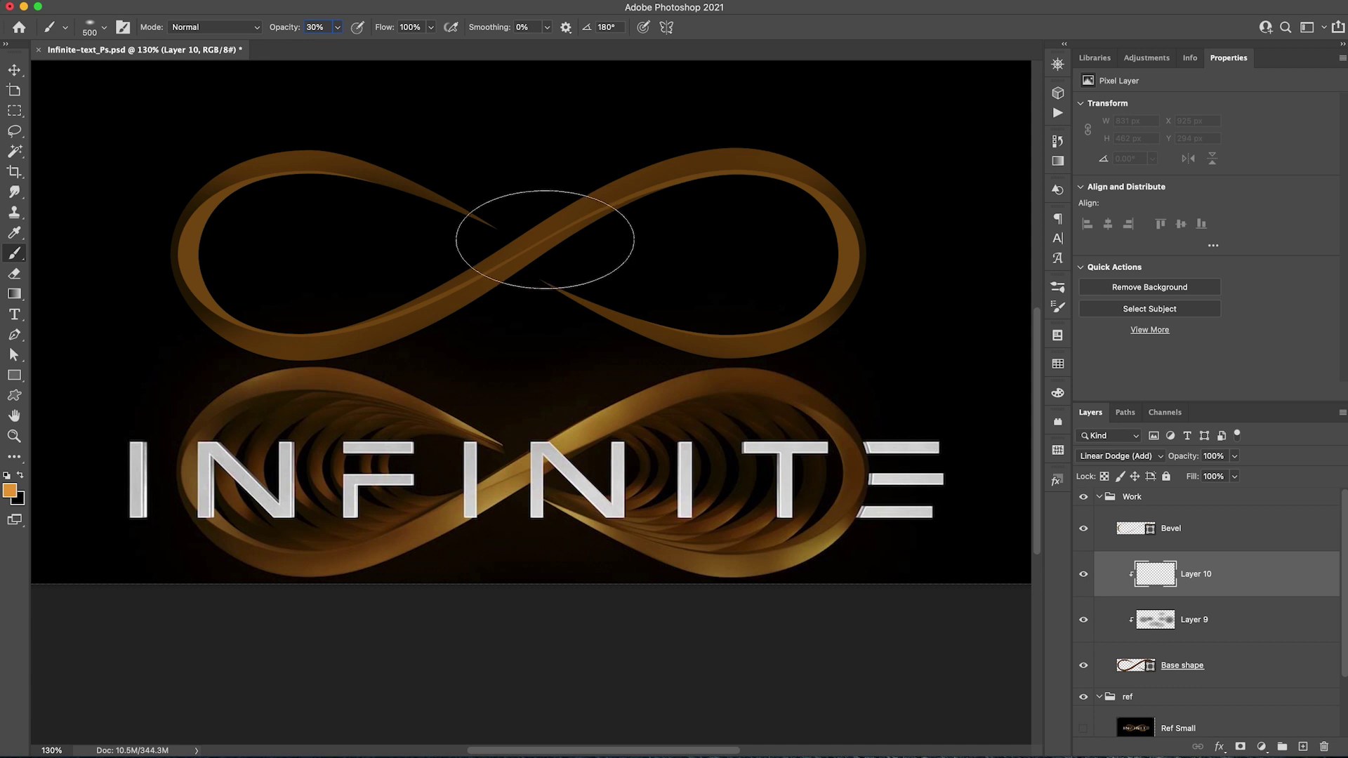
pyautogui.moveTo(526, 236)
pyautogui.mouseDown()
pyautogui.moveTo(451, 275)
pyautogui.moveTo(373, 261)
pyautogui.moveTo(460, 250)
pyautogui.moveTo(594, 173)
pyautogui.moveTo(544, 159)
pyautogui.moveTo(635, 112)
pyautogui.moveTo(821, 119)
pyautogui.moveTo(904, 215)
pyautogui.moveTo(896, 337)
pyautogui.moveTo(930, 340)
pyautogui.moveTo(874, 389)
pyautogui.moveTo(977, 343)
pyautogui.moveTo(860, 381)
pyautogui.moveTo(977, 320)
pyautogui.moveTo(885, 417)
pyautogui.moveTo(573, 338)
pyautogui.moveTo(531, 411)
pyautogui.moveTo(753, 423)
pyautogui.moveTo(192, 244)
pyautogui.moveTo(88, 277)
pyautogui.moveTo(137, 234)
pyautogui.moveTo(200, 237)
pyautogui.moveTo(70, 215)
pyautogui.moveTo(97, 189)
pyautogui.moveTo(106, 203)
pyautogui.moveTo(169, 127)
pyautogui.moveTo(263, 92)
pyautogui.moveTo(362, 99)
pyautogui.moveTo(234, 91)
pyautogui.moveTo(349, 93)
pyautogui.moveTo(367, 502)
pyautogui.moveTo(309, 452)
pyautogui.moveTo(344, 424)
pyautogui.mouseUp()
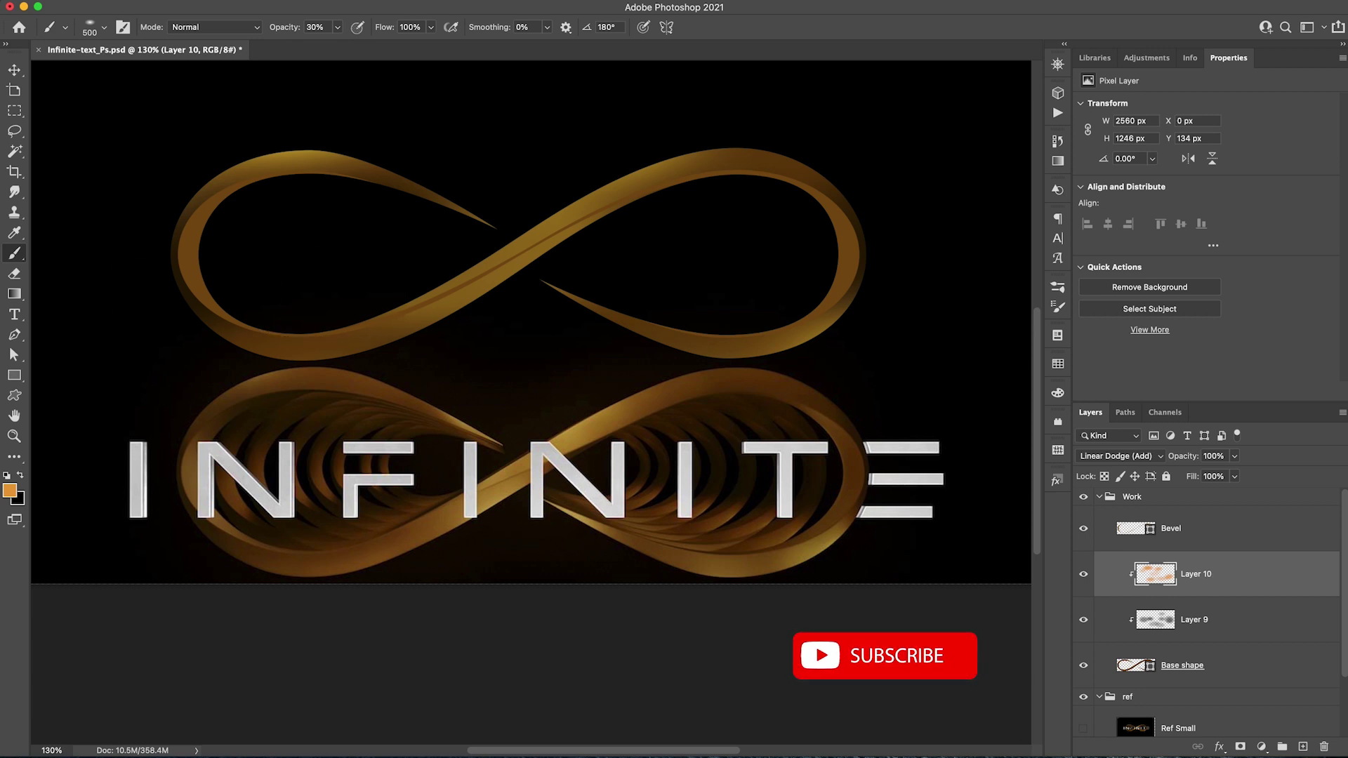
pyautogui.click(16, 192)
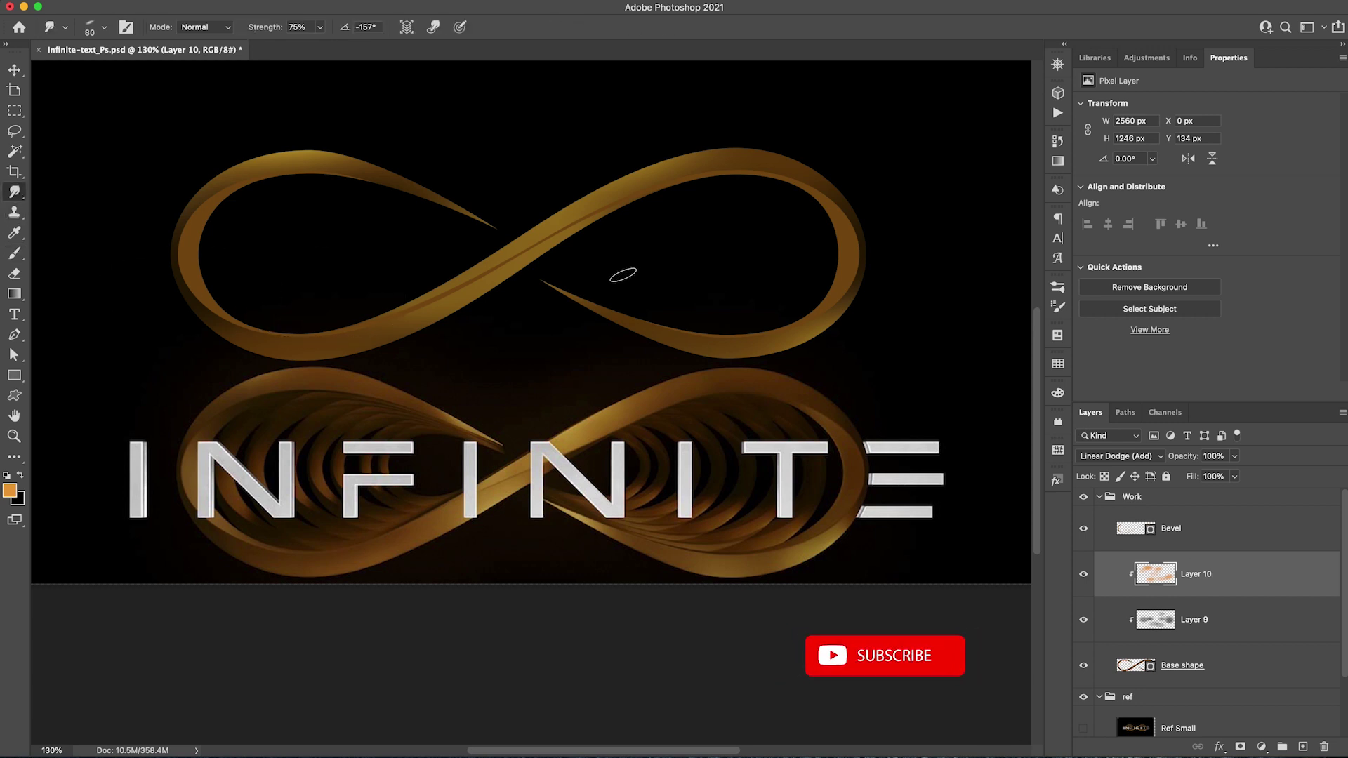
# - Resize the Smudge brush up to 500 px and back down to 300 px
pyautogui.press(']')
pyautogui.press(']')
pyautogui.press(']')
pyautogui.press(']')
pyautogui.press(']')
pyautogui.press(']')
pyautogui.press(']')
pyautogui.rightClick(692, 274)
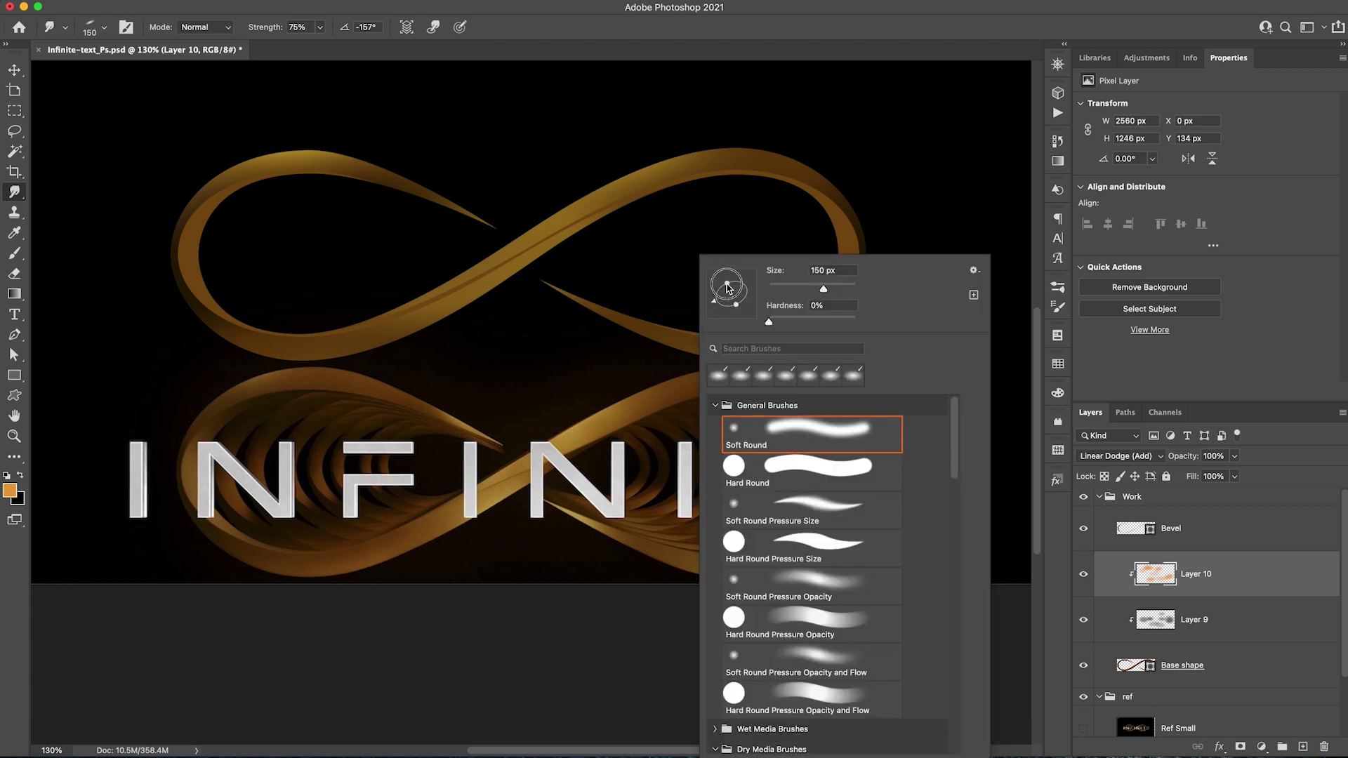
pyautogui.press('Escape')
pyautogui.press(']')
pyautogui.press(']')
pyautogui.press(']')
pyautogui.press(']')
pyautogui.press(']')
pyautogui.press(']')
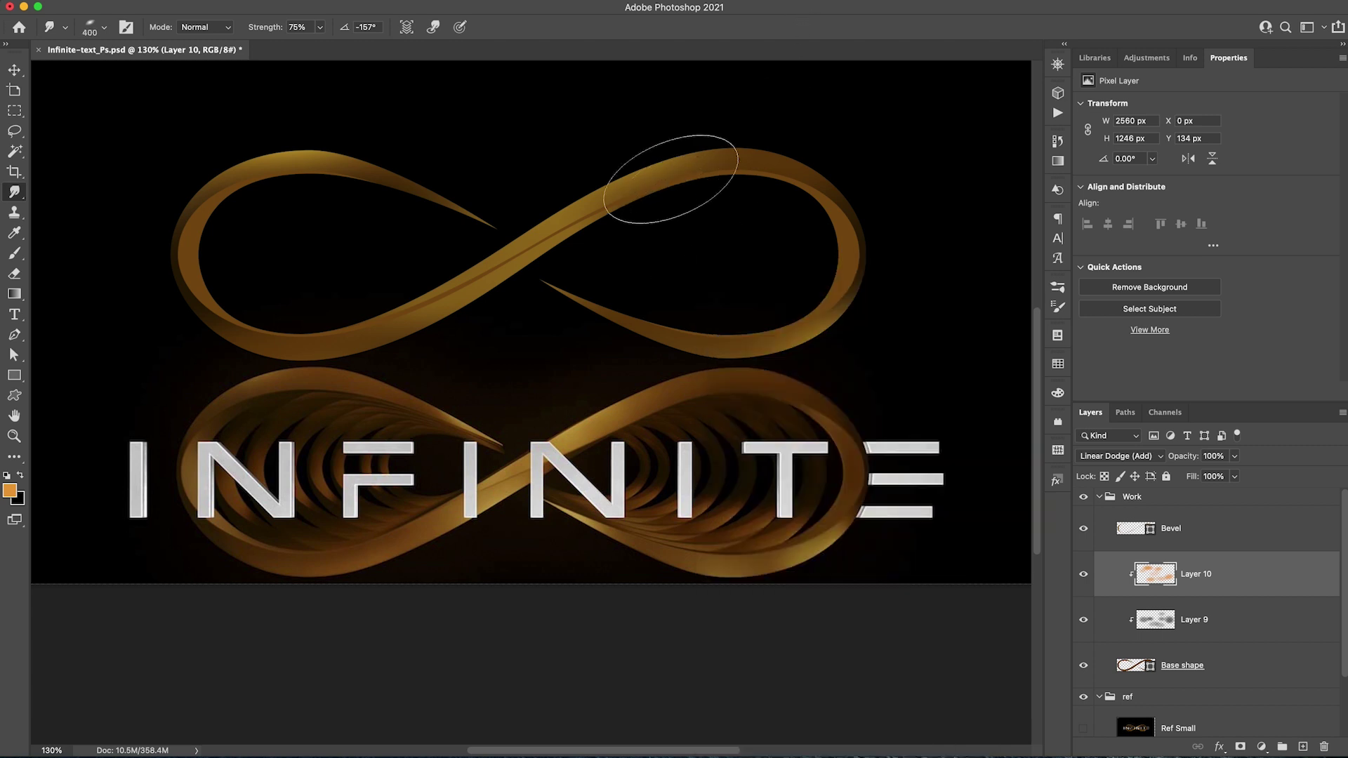
pyautogui.press('[')
pyautogui.press('[')
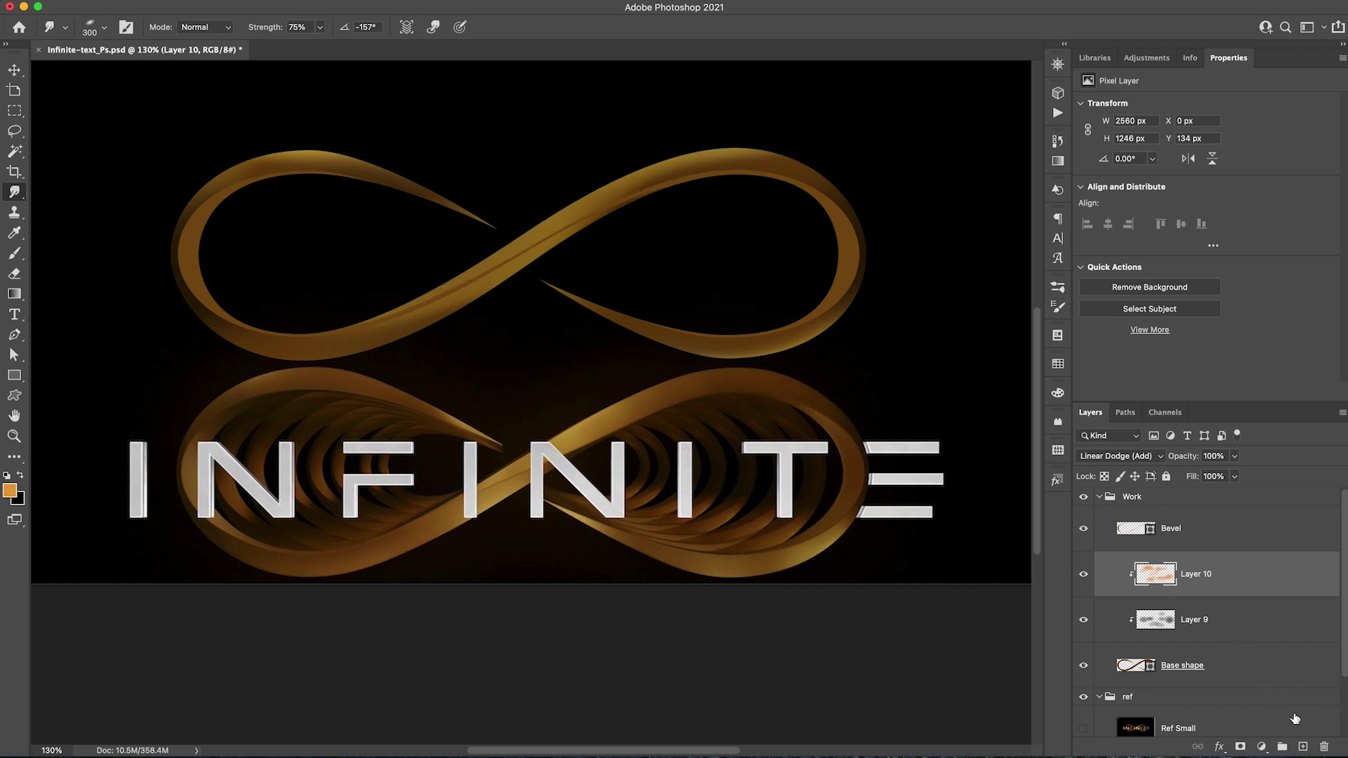
pyautogui.click(1302, 747)
# - Move Layer 11 above Bevel, clip it to Bevel and set it to Linear Dodge (Add)
pyautogui.keyDown('alt'); pyautogui.click(1211, 591); pyautogui.keyUp('alt')
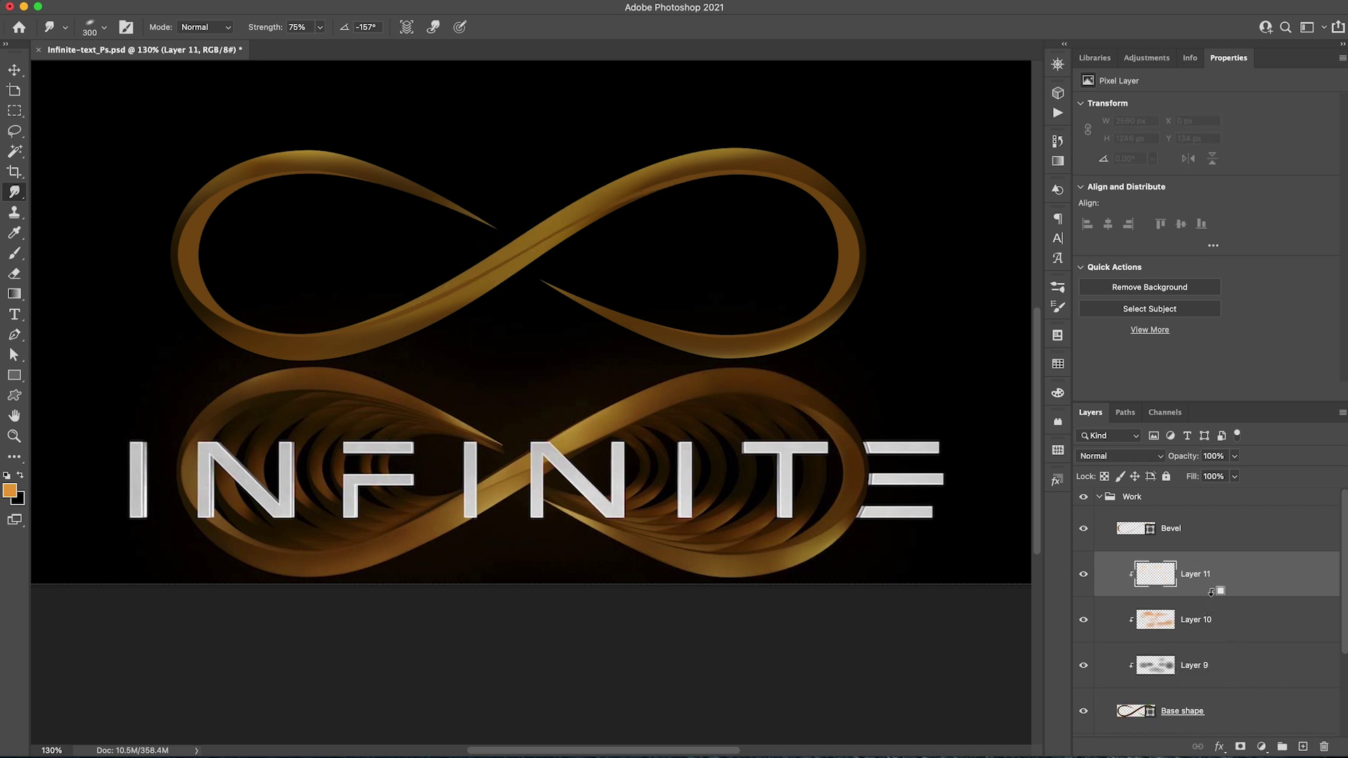
pyautogui.moveTo(1230, 574); pyautogui.dragTo(1213, 529)
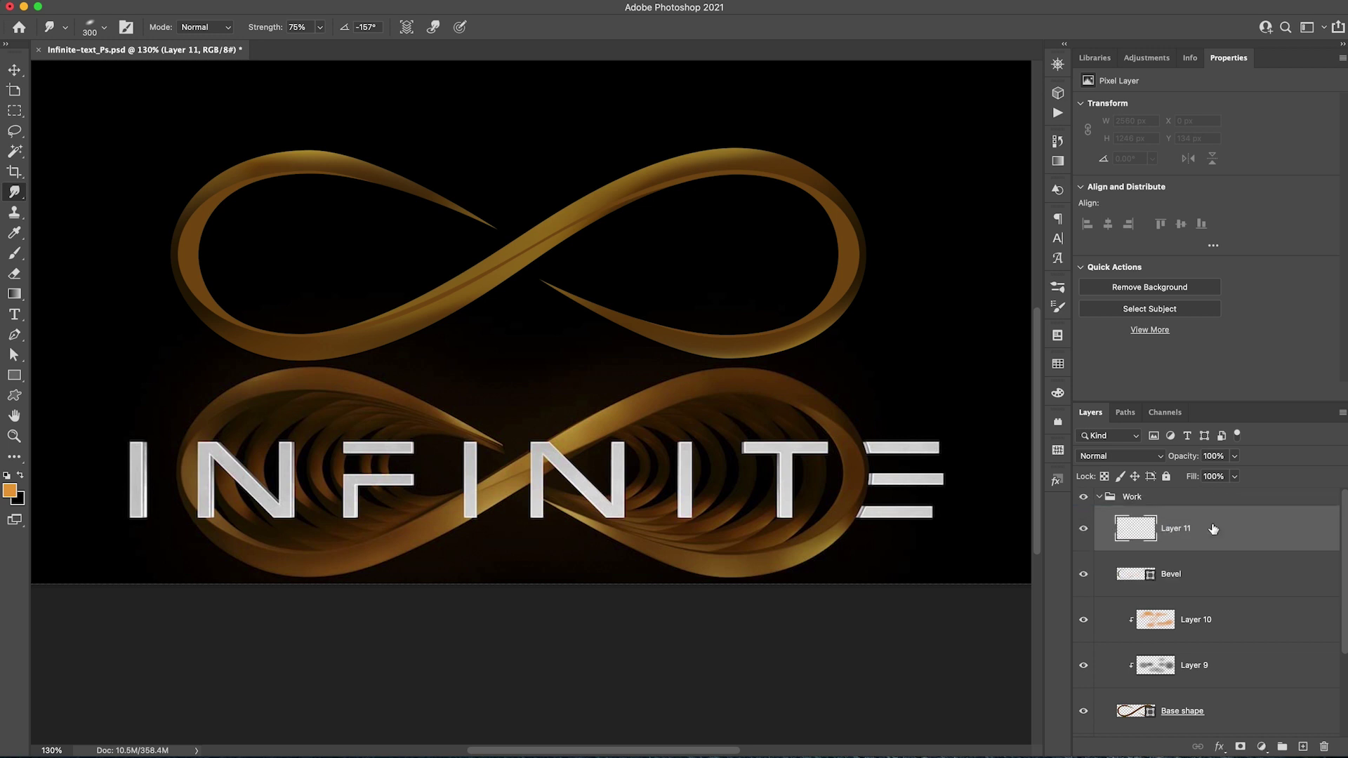
pyautogui.click(1182, 560)
pyautogui.keyDown('alt'); pyautogui.click(1185, 548); pyautogui.keyUp('alt')
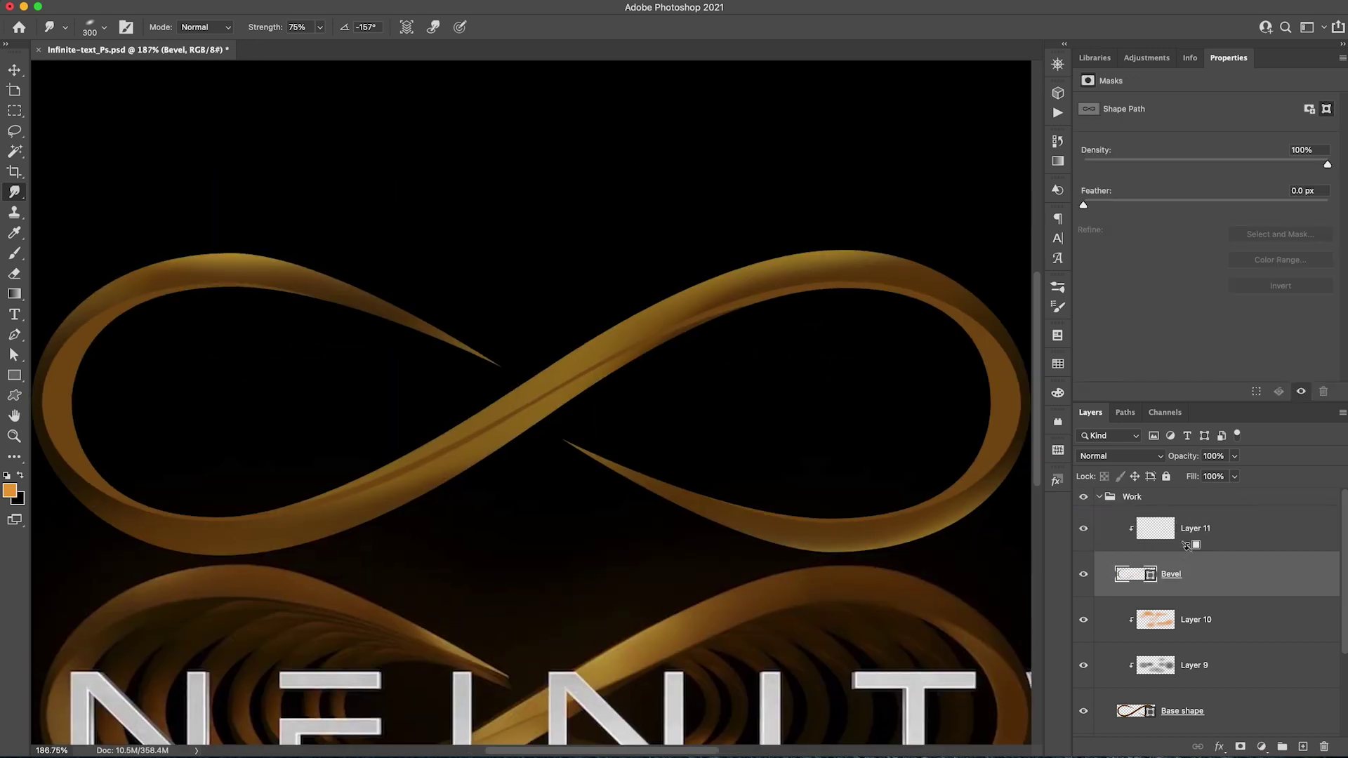
pyautogui.scroll(-3, 518, 405)
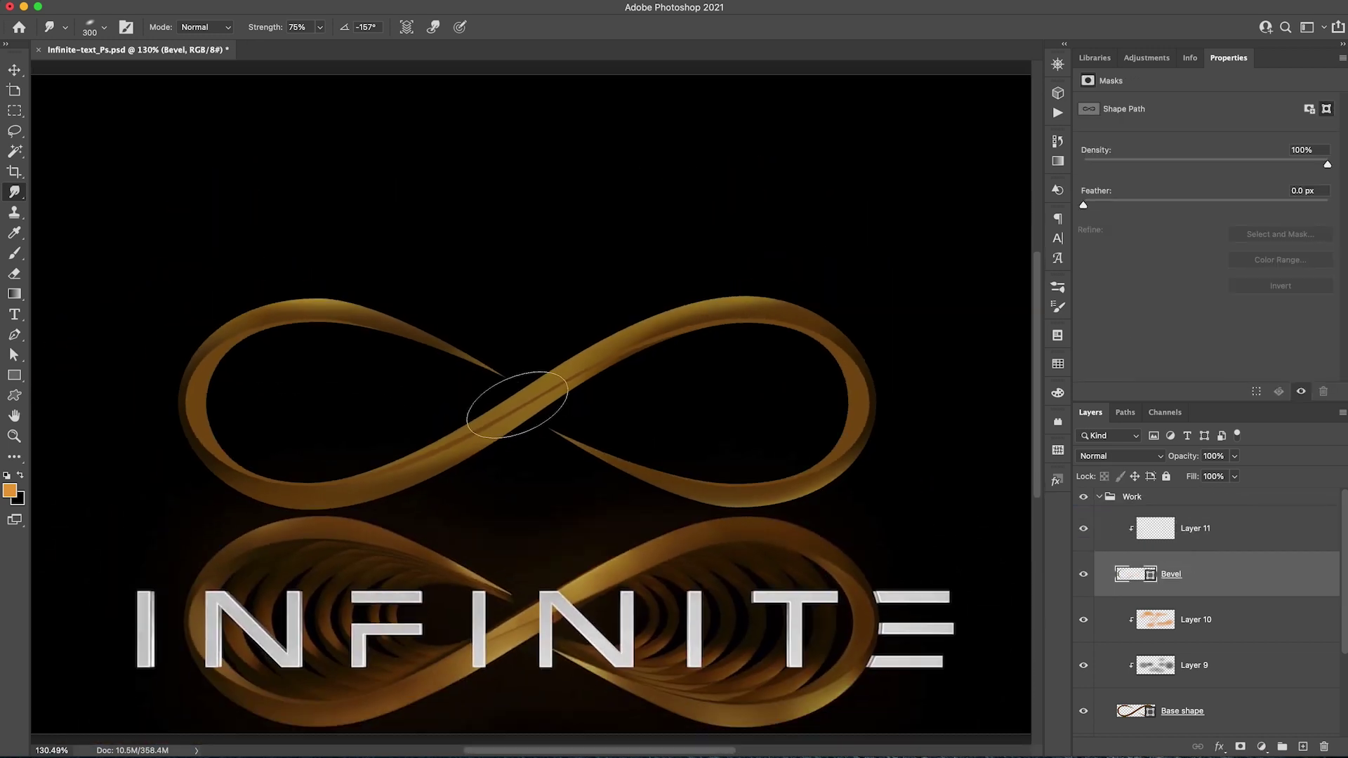
pyautogui.click(1202, 530)
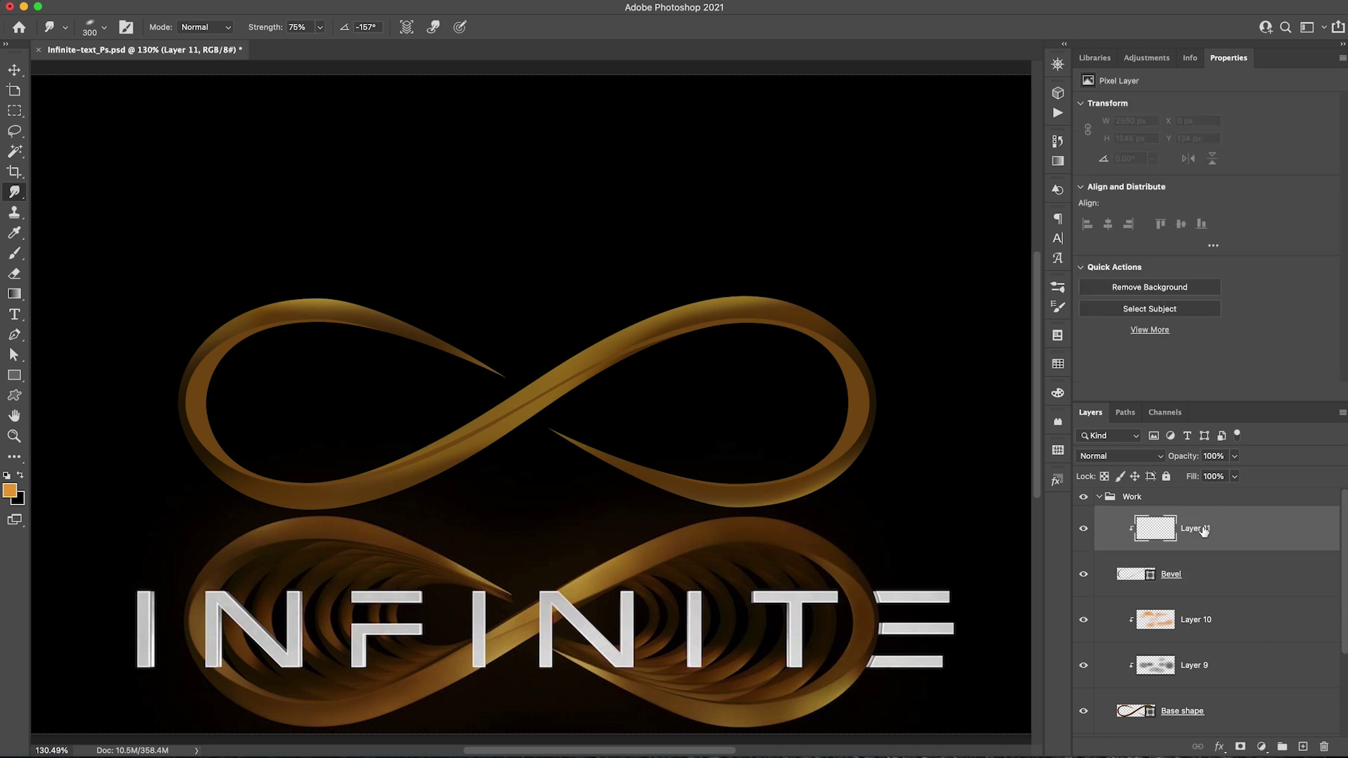
pyautogui.click(1109, 453)
pyautogui.click(1143, 617)
# - Set the brush to 500 px and smudge the glow along the ribbon's centre crossing
pyautogui.click(14, 253)
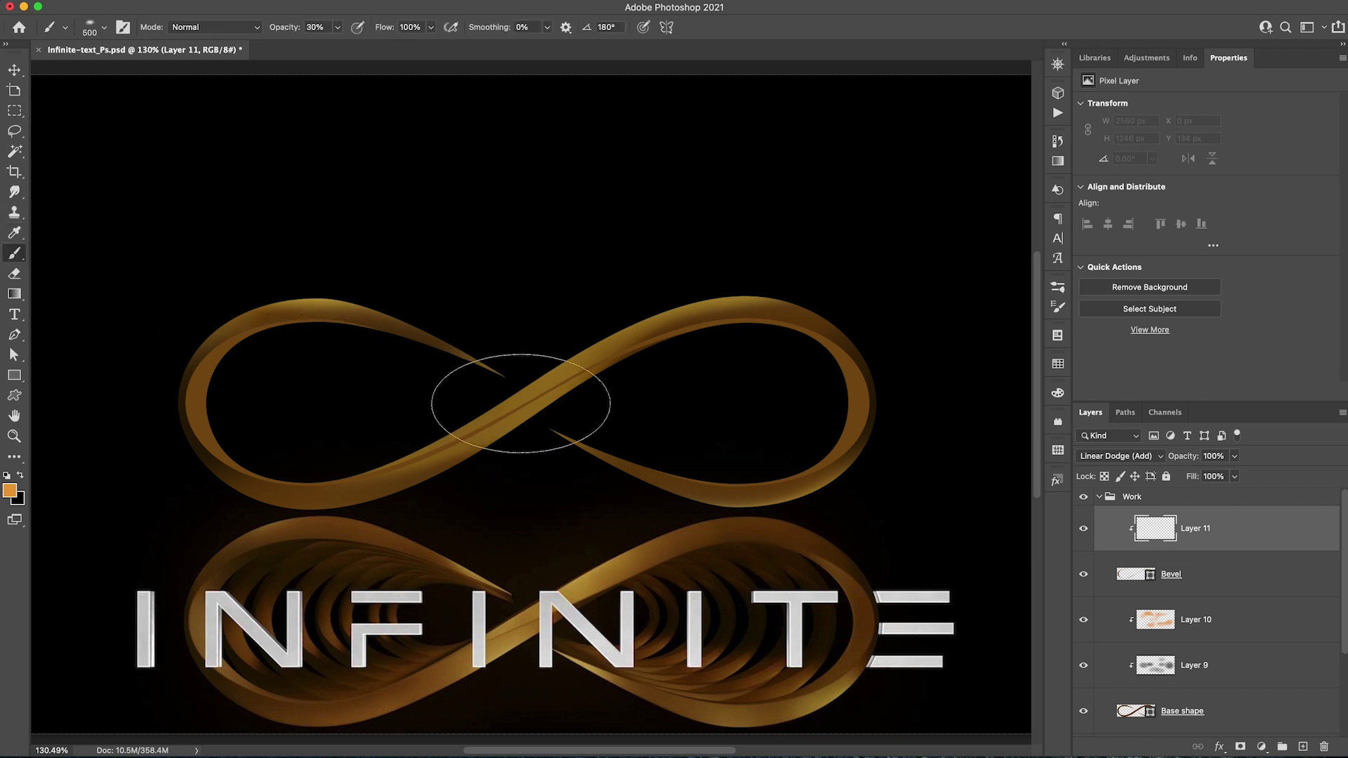
pyautogui.press(']')
pyautogui.rightClick(533, 193)
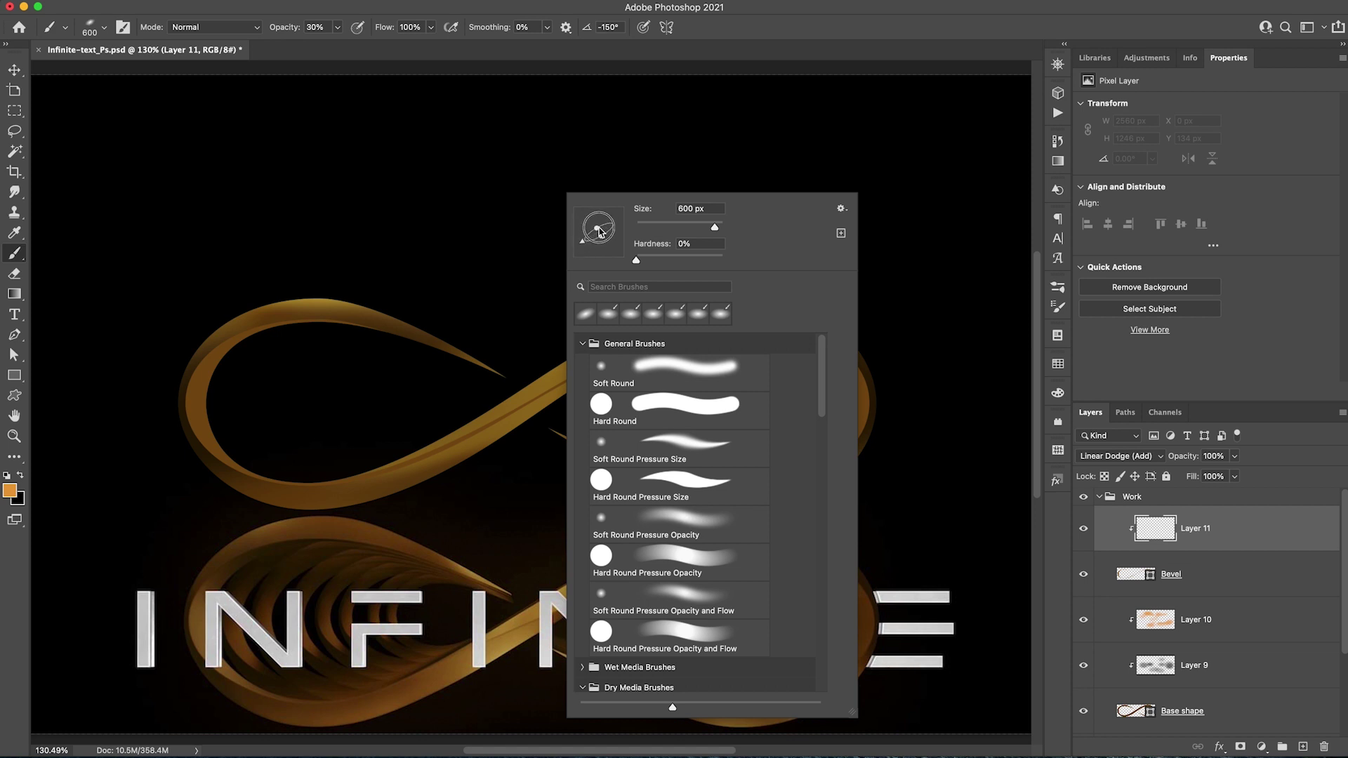
pyautogui.press('Return')
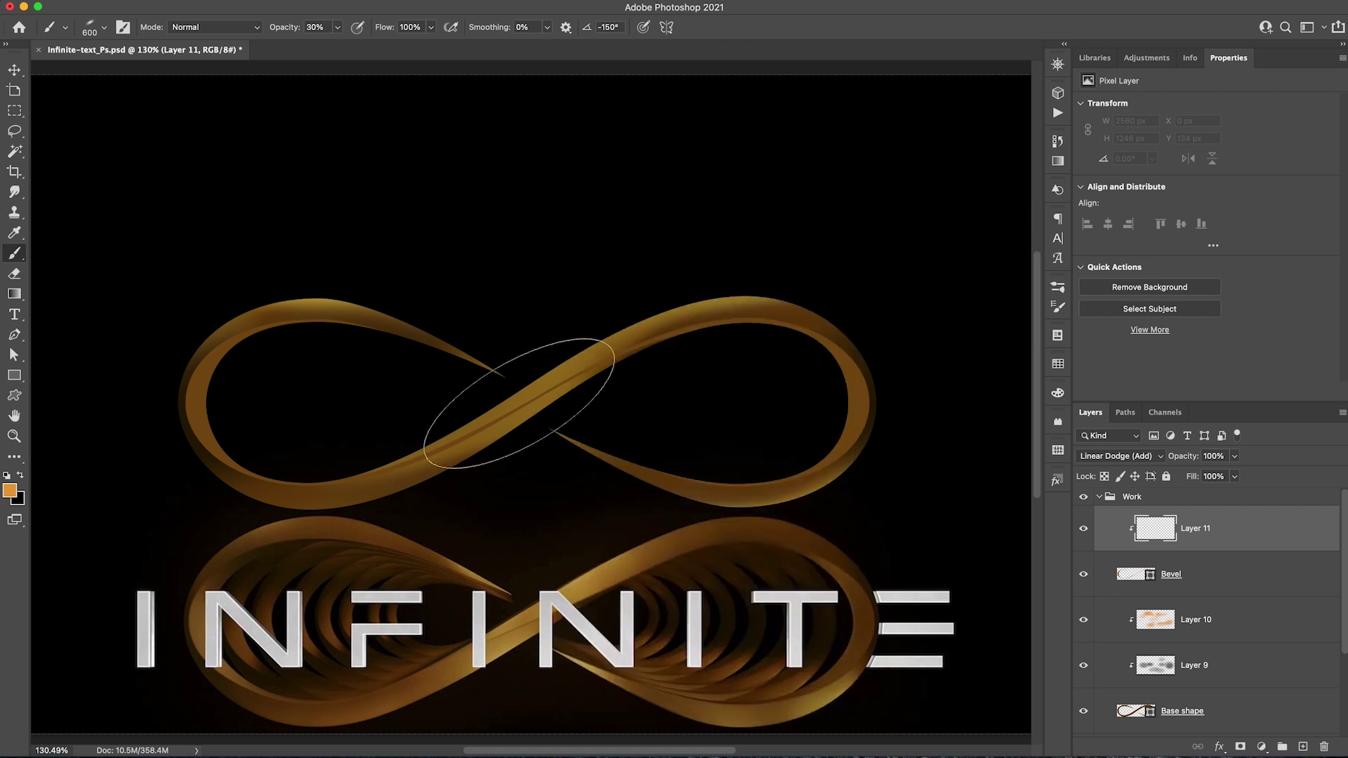
pyautogui.press('[')
pyautogui.press('[')
pyautogui.press('[')
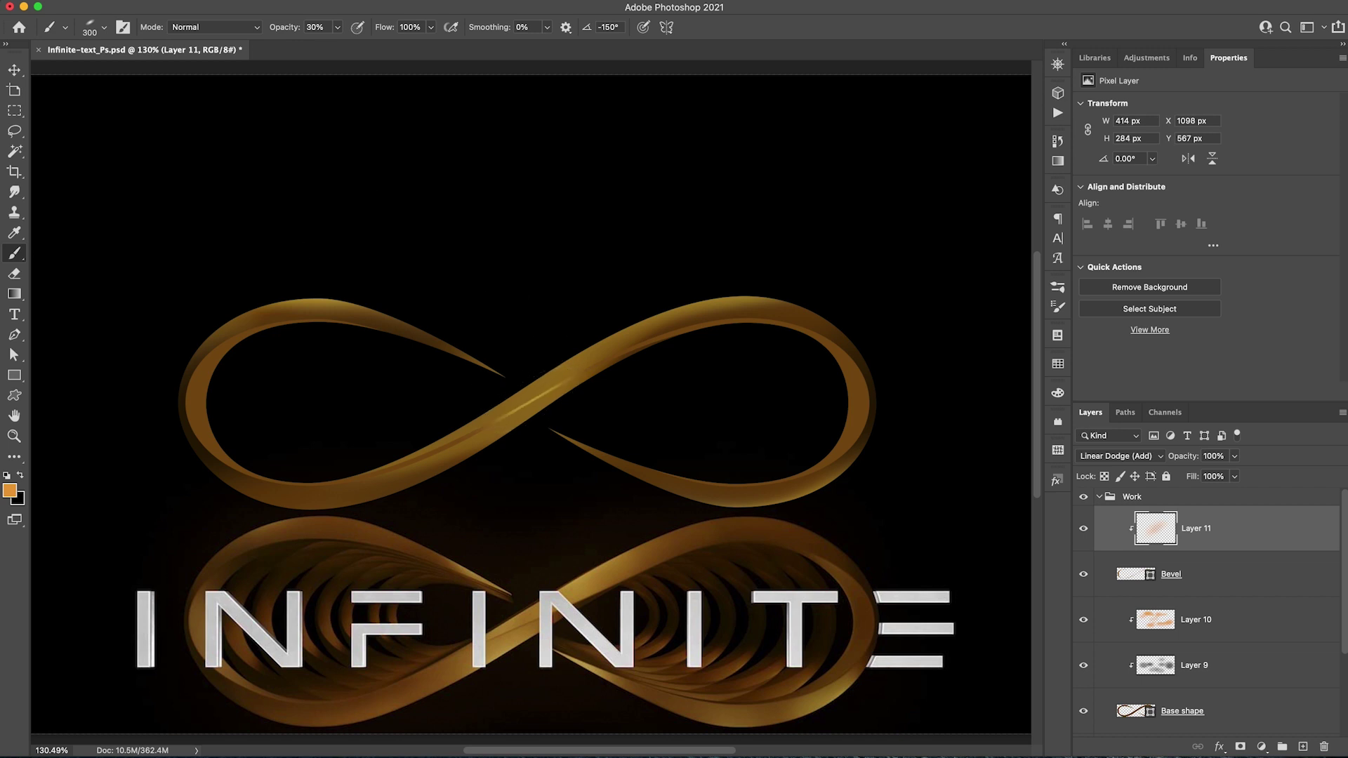
pyautogui.click(14, 192)
pyautogui.moveTo(601, 347)
pyautogui.mouseDown()
pyautogui.moveTo(630, 383)
pyautogui.moveTo(536, 406)
pyautogui.moveTo(500, 436)
pyautogui.moveTo(516, 410)
pyautogui.moveTo(484, 410)
pyautogui.moveTo(518, 377)
pyautogui.moveTo(506, 441)
pyautogui.moveTo(446, 459)
pyautogui.moveTo(522, 358)
pyautogui.moveTo(523, 371)
pyautogui.moveTo(554, 353)
pyautogui.moveTo(569, 410)
pyautogui.moveTo(660, 339)
pyautogui.moveTo(509, 443)
pyautogui.moveTo(525, 432)
pyautogui.moveTo(410, 467)
pyautogui.moveTo(534, 409)
pyautogui.moveTo(469, 400)
pyautogui.moveTo(504, 380)
pyautogui.moveTo(439, 415)
pyautogui.moveTo(505, 445)
pyautogui.moveTo(457, 428)
pyautogui.moveTo(489, 422)
pyautogui.moveTo(428, 386)
pyautogui.moveTo(456, 395)
pyautogui.moveTo(438, 410)
pyautogui.moveTo(459, 407)
pyautogui.moveTo(399, 439)
pyautogui.moveTo(427, 436)
pyautogui.moveTo(351, 479)
pyautogui.moveTo(420, 428)
pyautogui.moveTo(335, 446)
pyautogui.moveTo(350, 447)
pyautogui.moveTo(363, 512)
pyautogui.moveTo(497, 467)
pyautogui.moveTo(571, 376)
pyautogui.moveTo(557, 355)
pyautogui.moveTo(620, 318)
pyautogui.moveTo(641, 391)
pyautogui.moveTo(617, 385)
pyautogui.moveTo(624, 336)
pyautogui.moveTo(620, 385)
pyautogui.moveTo(632, 368)
pyautogui.moveTo(590, 319)
pyautogui.moveTo(616, 375)
pyautogui.mouseUp()
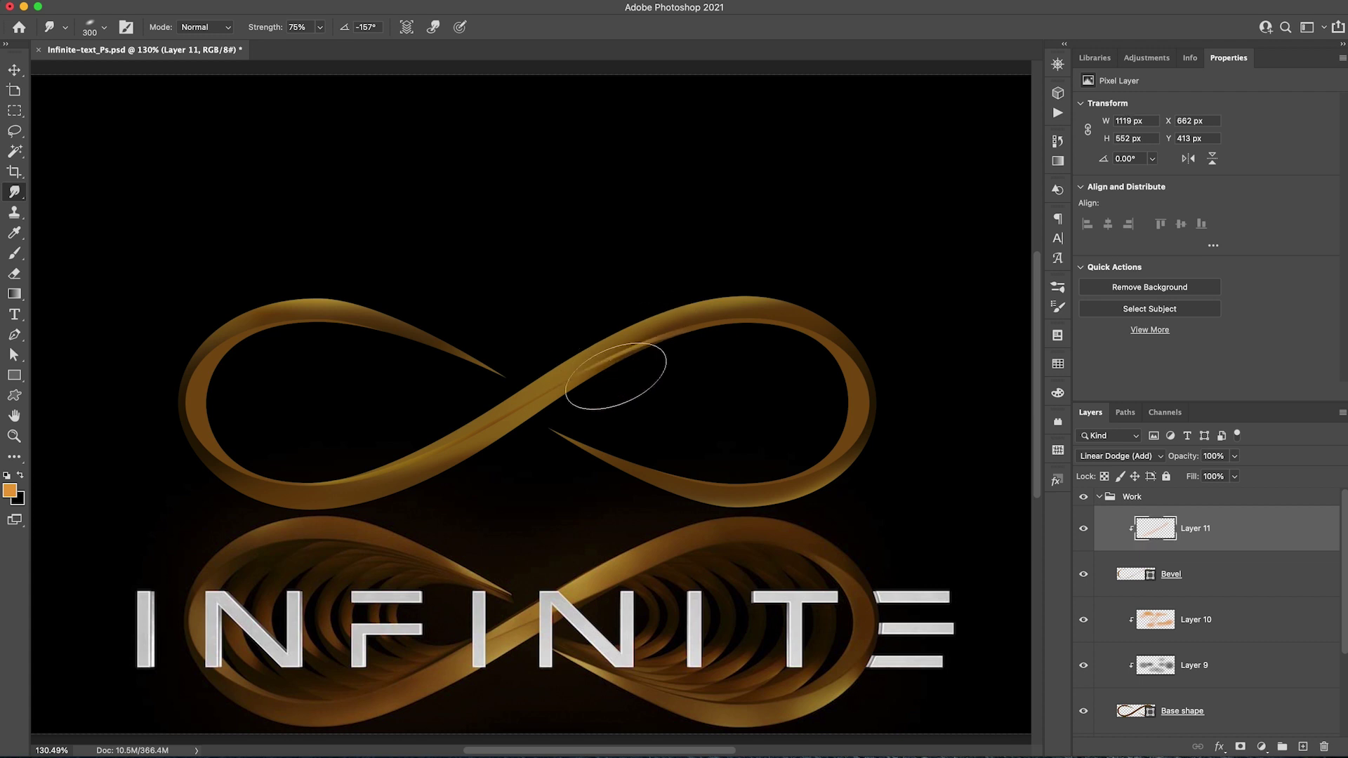
pyautogui.click(1229, 621)
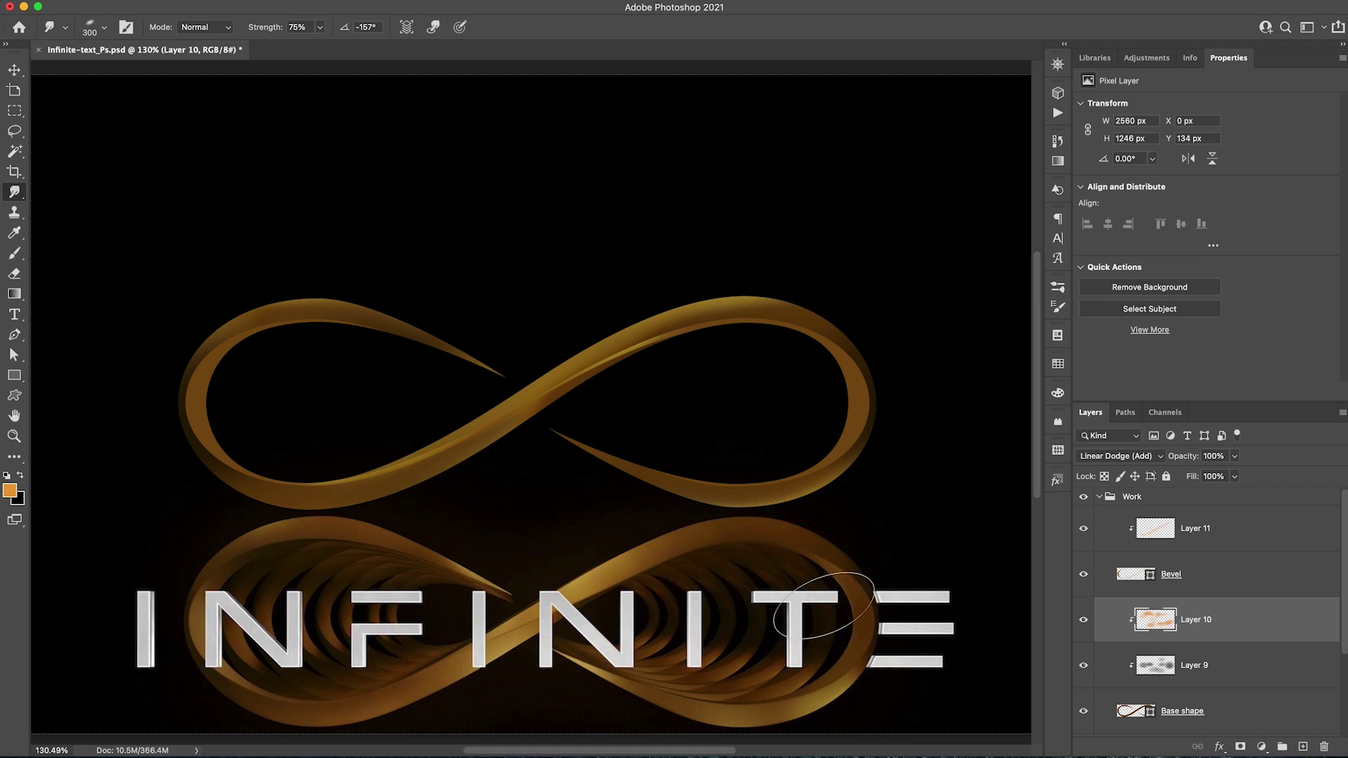
pyautogui.click(1232, 572)
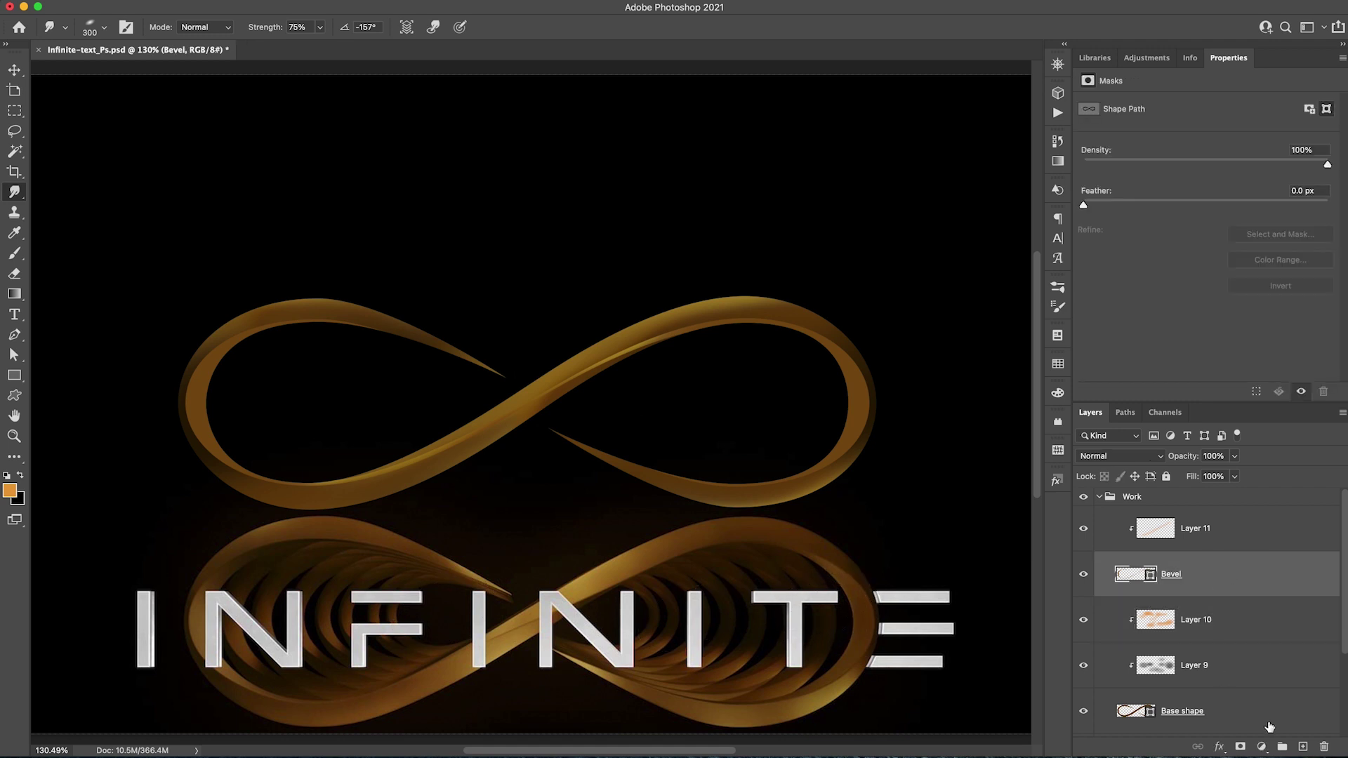
# - Add a new layer above Bevel, with black paint and a 180° soft brush tip at 500 px
pyautogui.click(1302, 747)
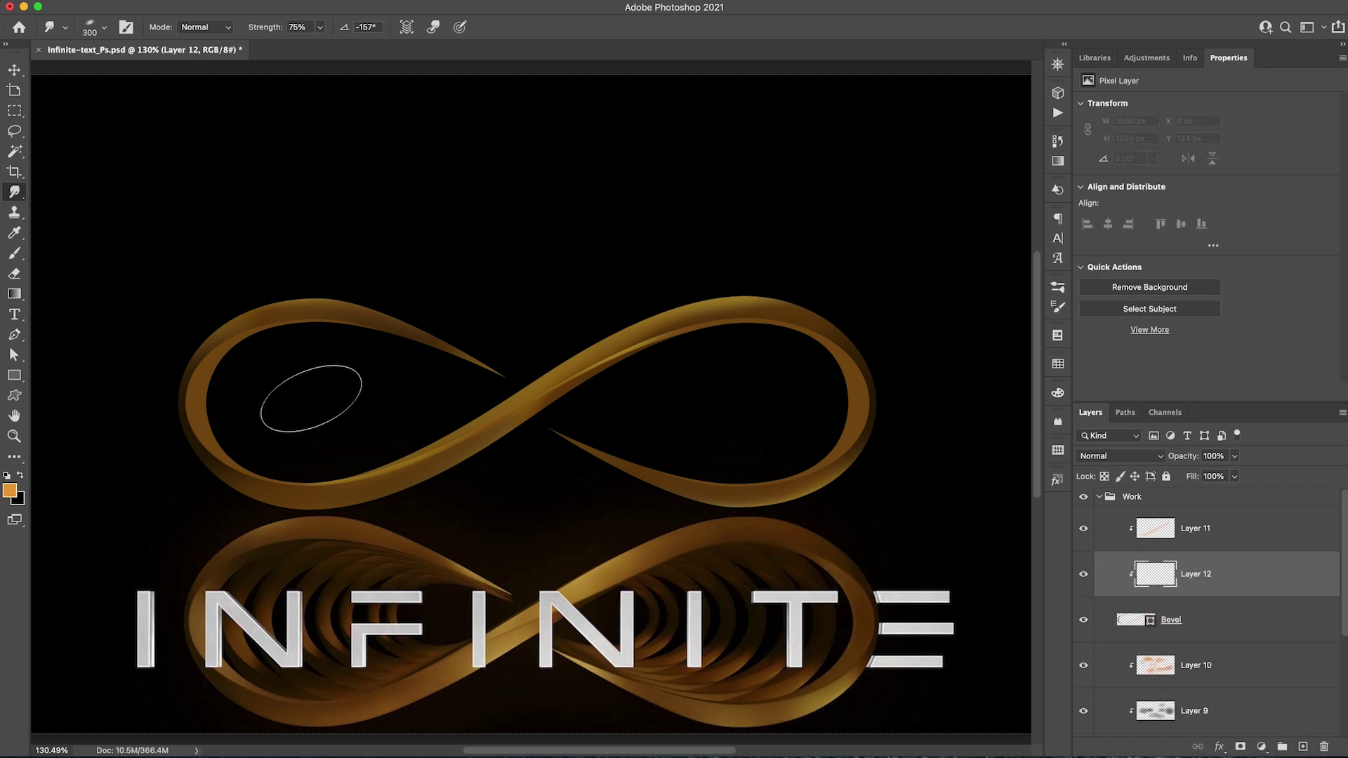
pyautogui.click(20, 475)
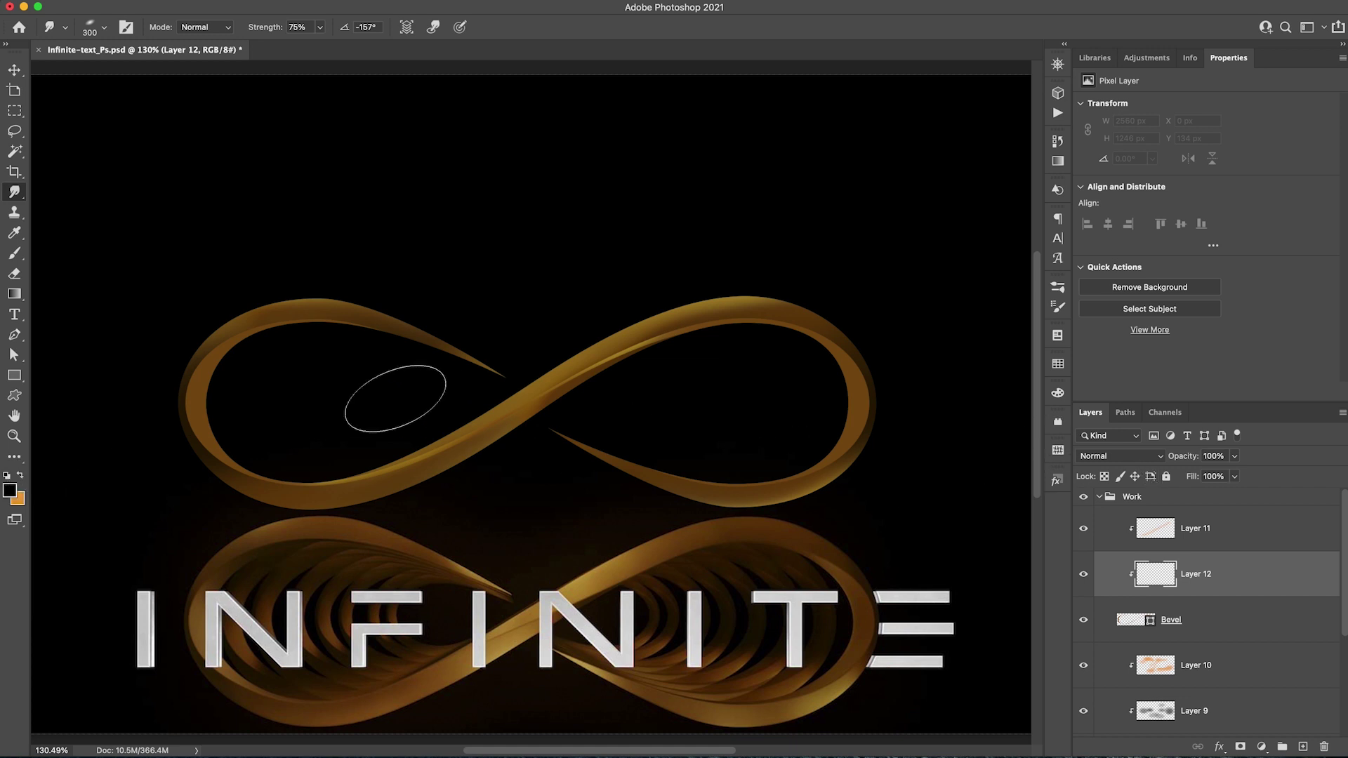
pyautogui.rightClick(335, 419)
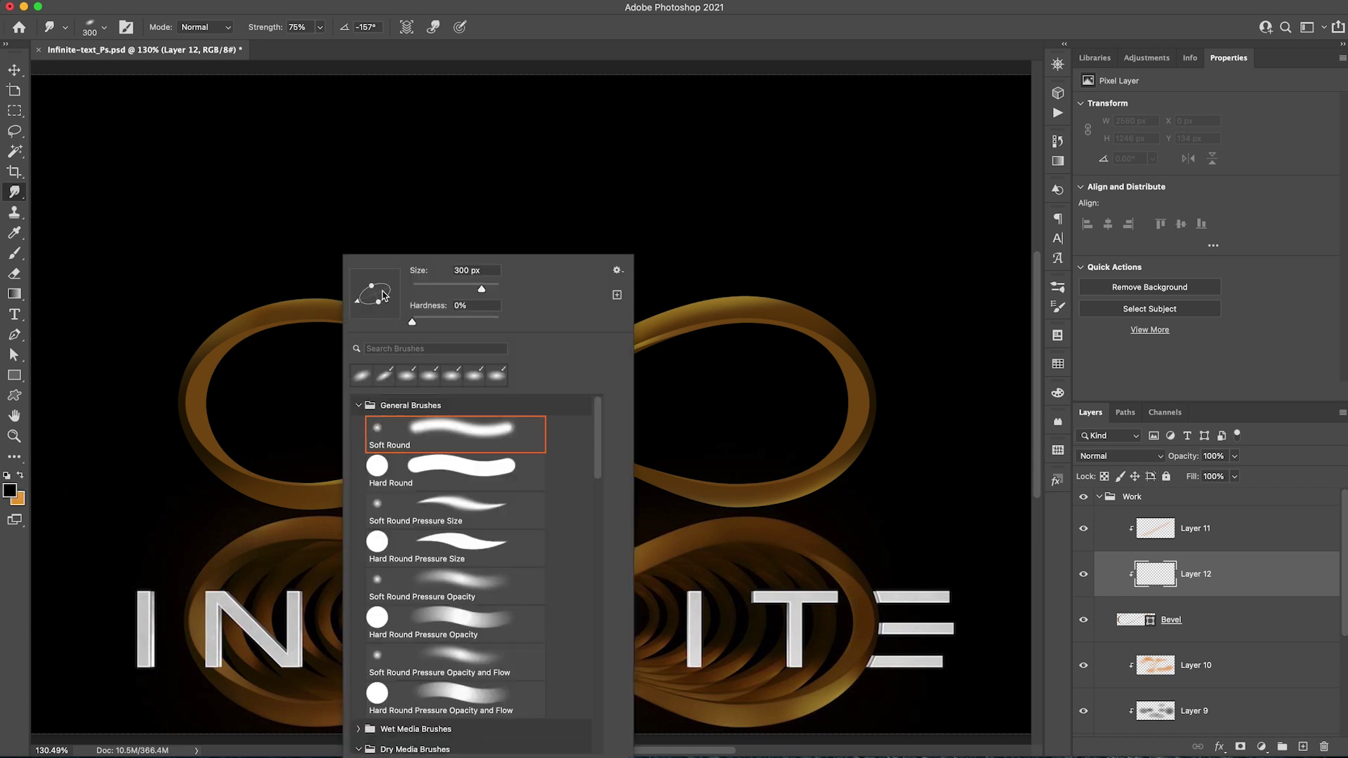
pyautogui.moveTo(353, 306)
pyautogui.mouseDown()
pyautogui.moveTo(337, 288)
pyautogui.moveTo(352, 289)
pyautogui.mouseUp()
pyautogui.press('Return')
pyautogui.press(']')
pyautogui.press(']')
pyautogui.press(']')
pyautogui.press(']')
pyautogui.press(']')
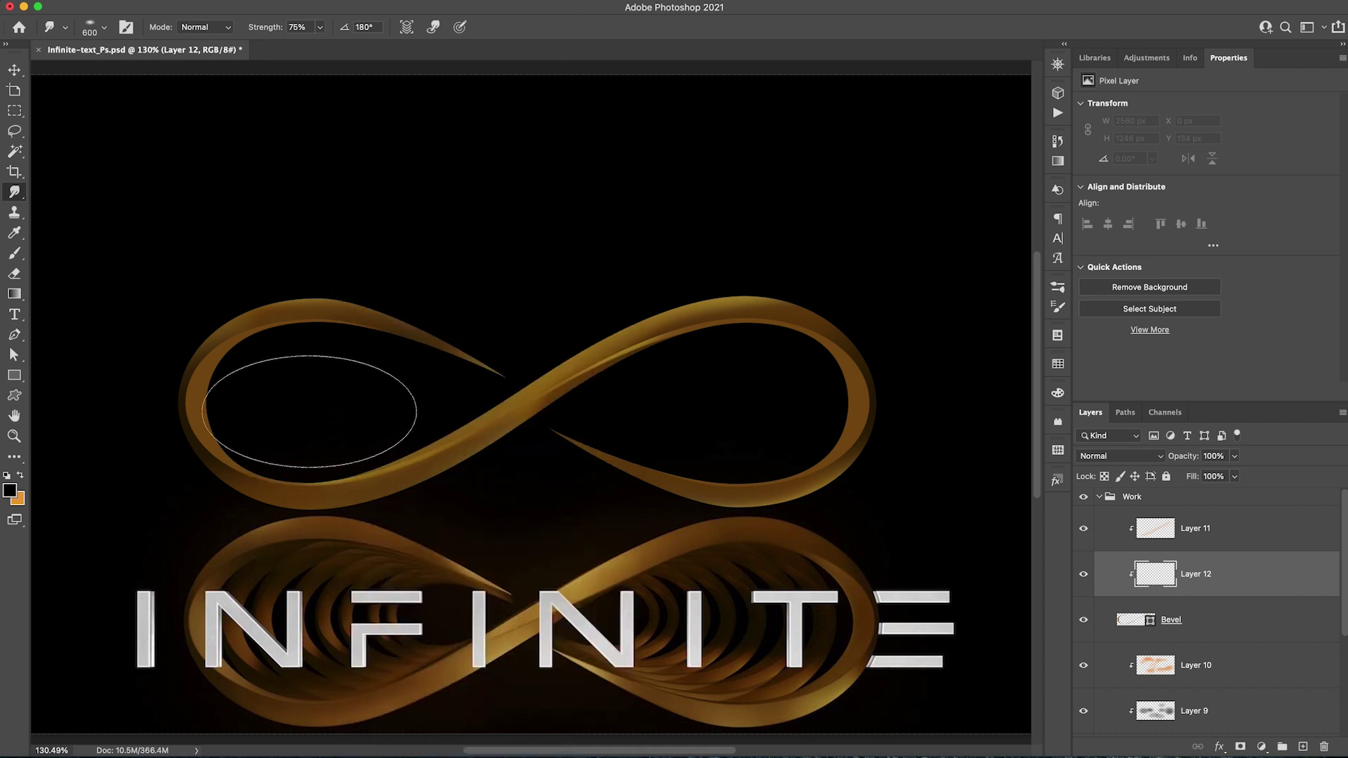
pyautogui.press('[')
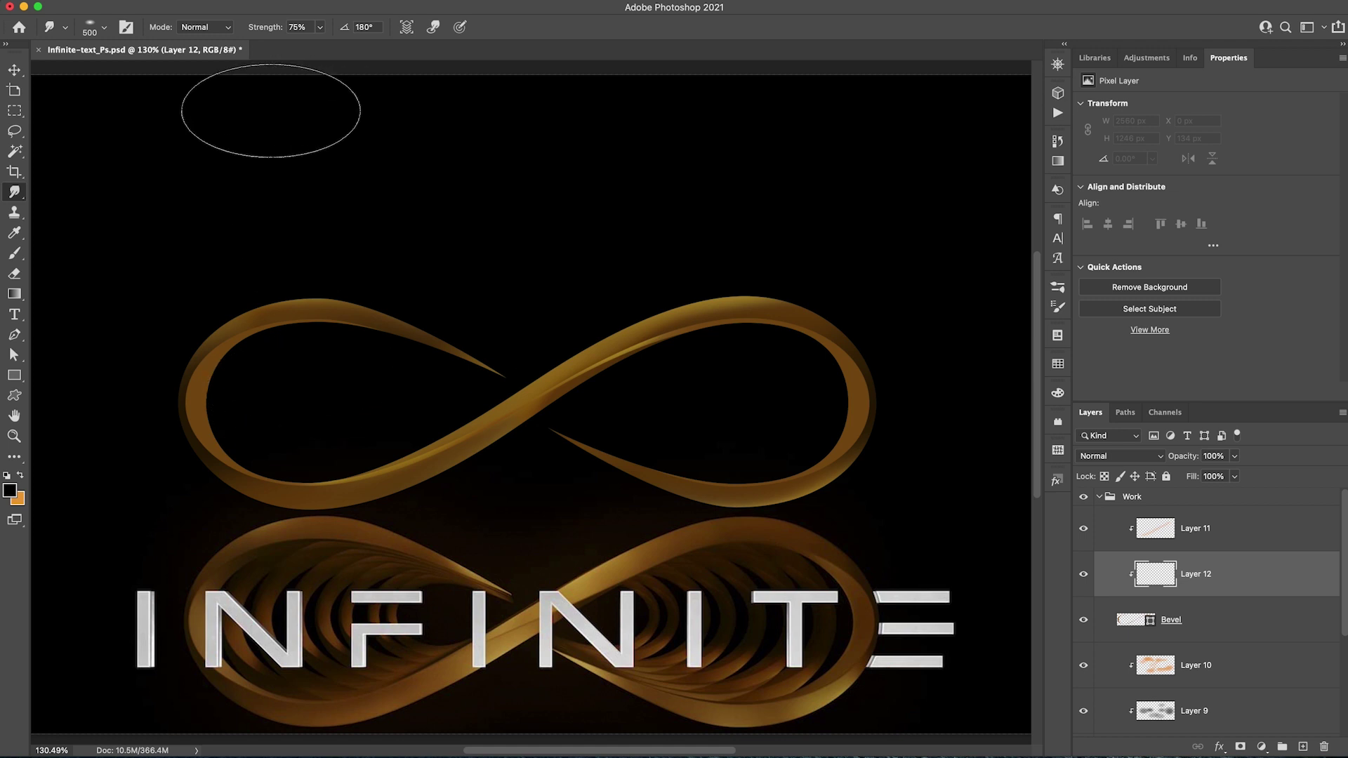
# - Use the Brush tool with a roughly flat tip at 600 px
pyautogui.press('b')
pyautogui.rightClick(388, 195)
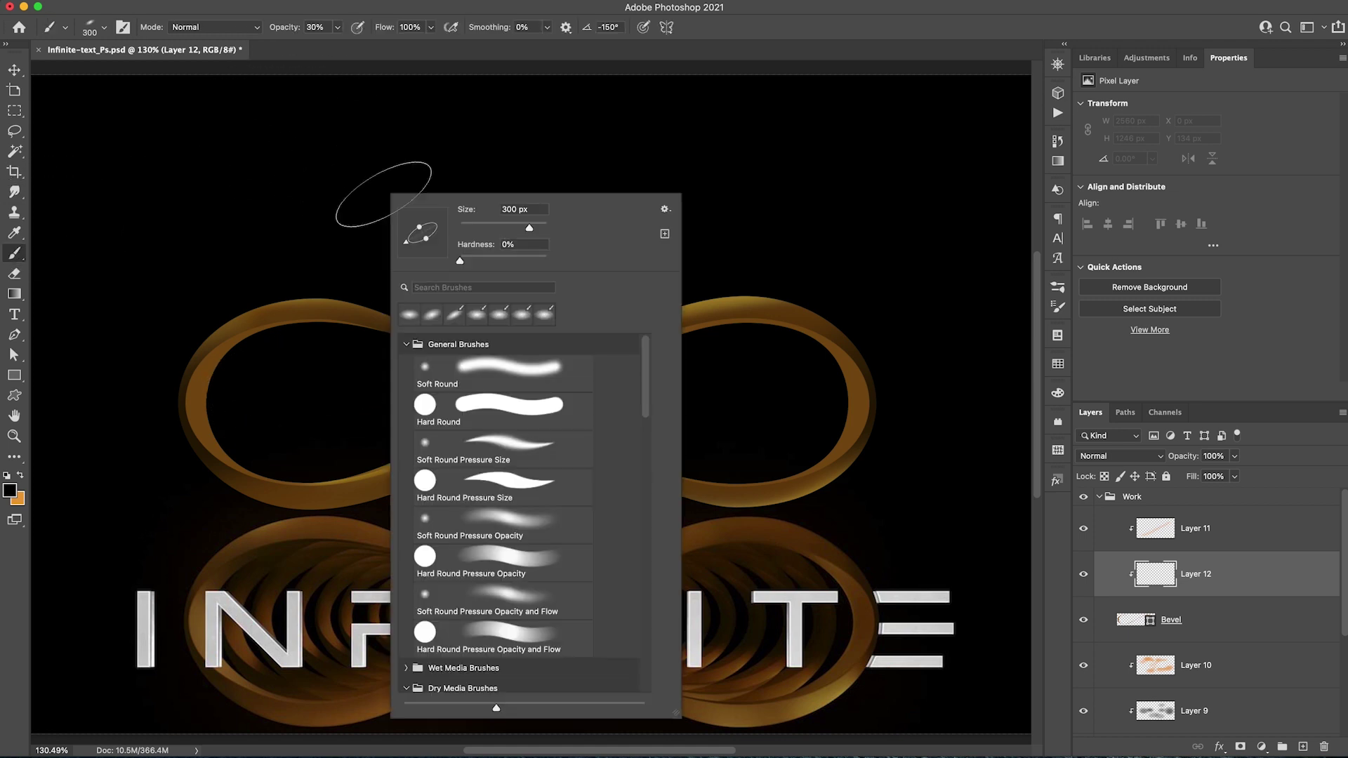
pyautogui.moveTo(416, 243); pyautogui.dragTo(401, 236)
pyautogui.click(812, 22)
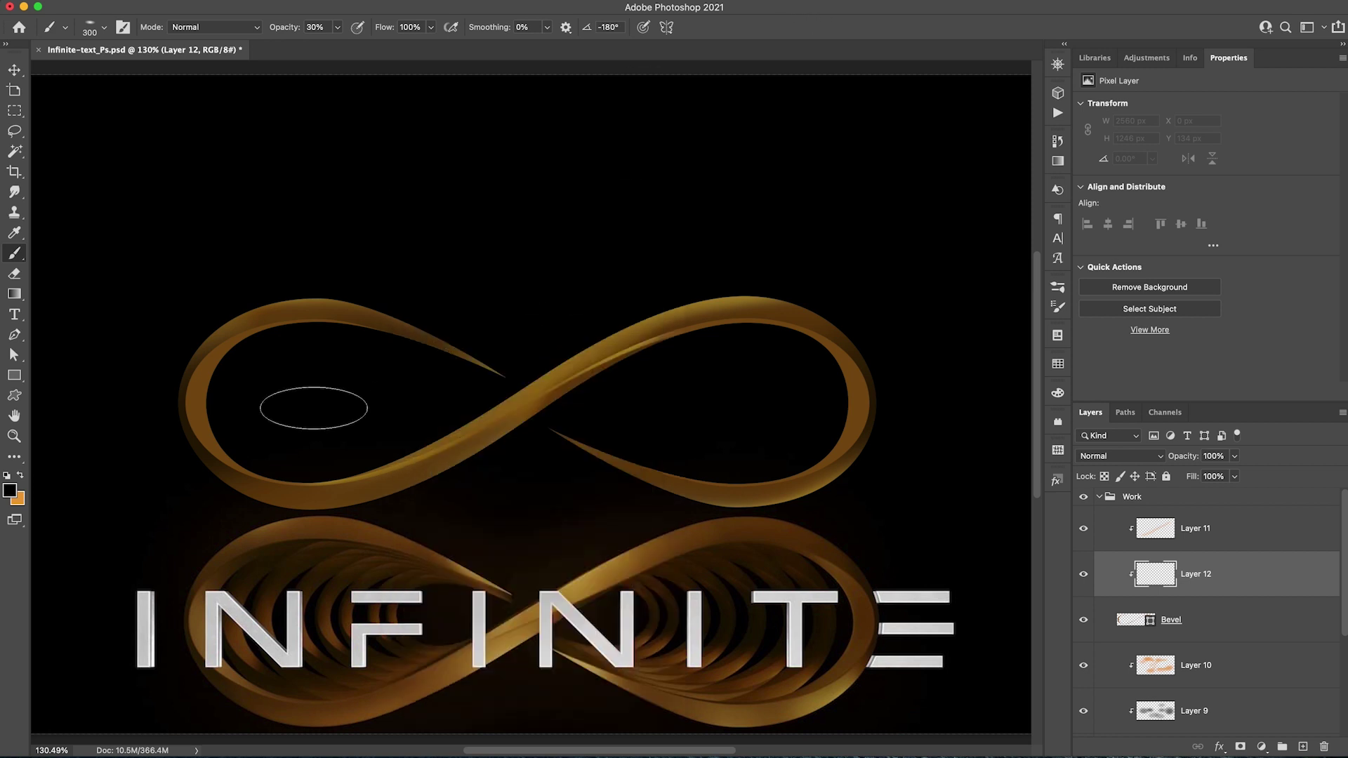
pyautogui.press(']')
pyautogui.press(']')
pyautogui.press(']')
# - Paint soft black shading into the left and right loops, then select Layer 11
pyautogui.moveTo(301, 408)
pyautogui.mouseDown()
pyautogui.moveTo(339, 394)
pyautogui.moveTo(301, 397)
pyautogui.moveTo(313, 376)
pyautogui.moveTo(295, 400)
pyautogui.moveTo(300, 367)
pyautogui.mouseUp()
pyautogui.press('[')
pyautogui.press('[')
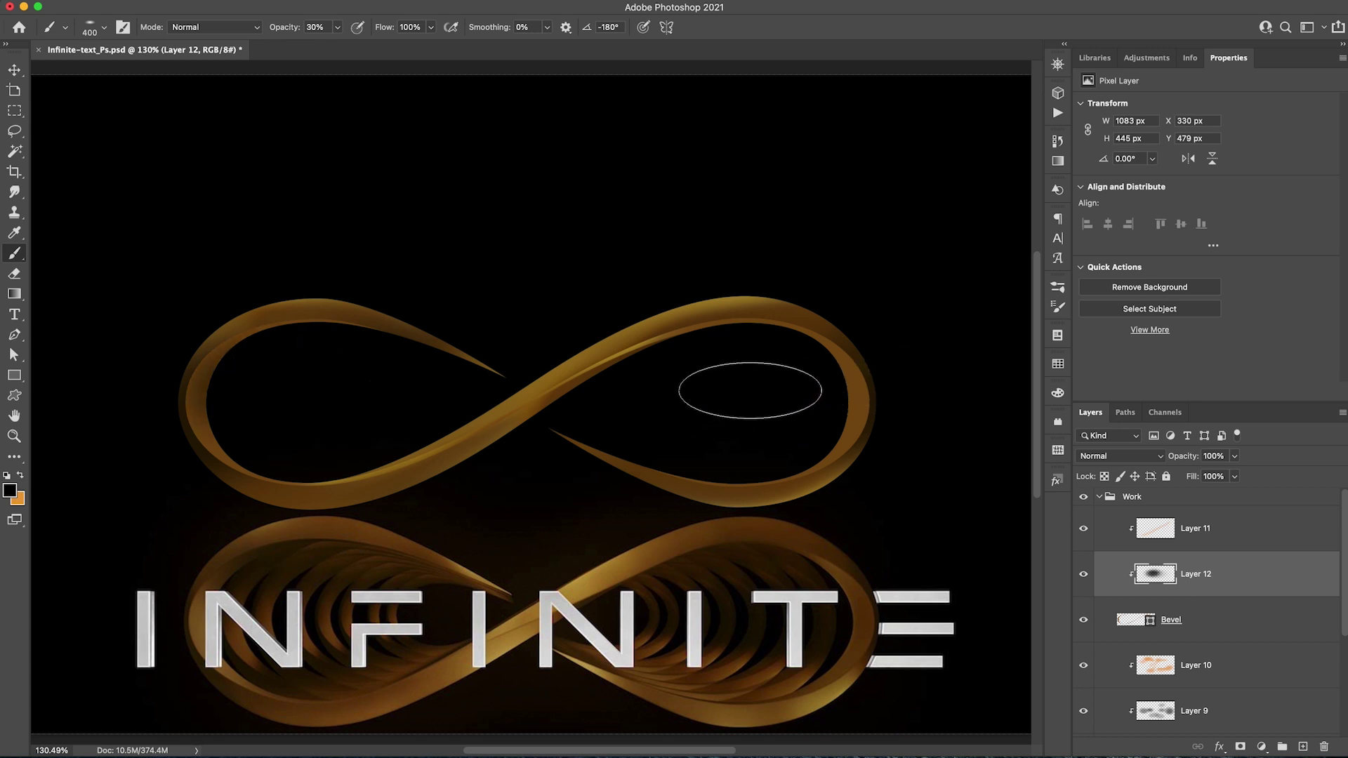
pyautogui.moveTo(751, 392)
pyautogui.mouseDown()
pyautogui.moveTo(776, 411)
pyautogui.moveTo(768, 391)
pyautogui.mouseUp()
pyautogui.moveTo(764, 437)
pyautogui.mouseDown()
pyautogui.moveTo(752, 367)
pyautogui.moveTo(745, 425)
pyautogui.moveTo(751, 400)
pyautogui.mouseUp()
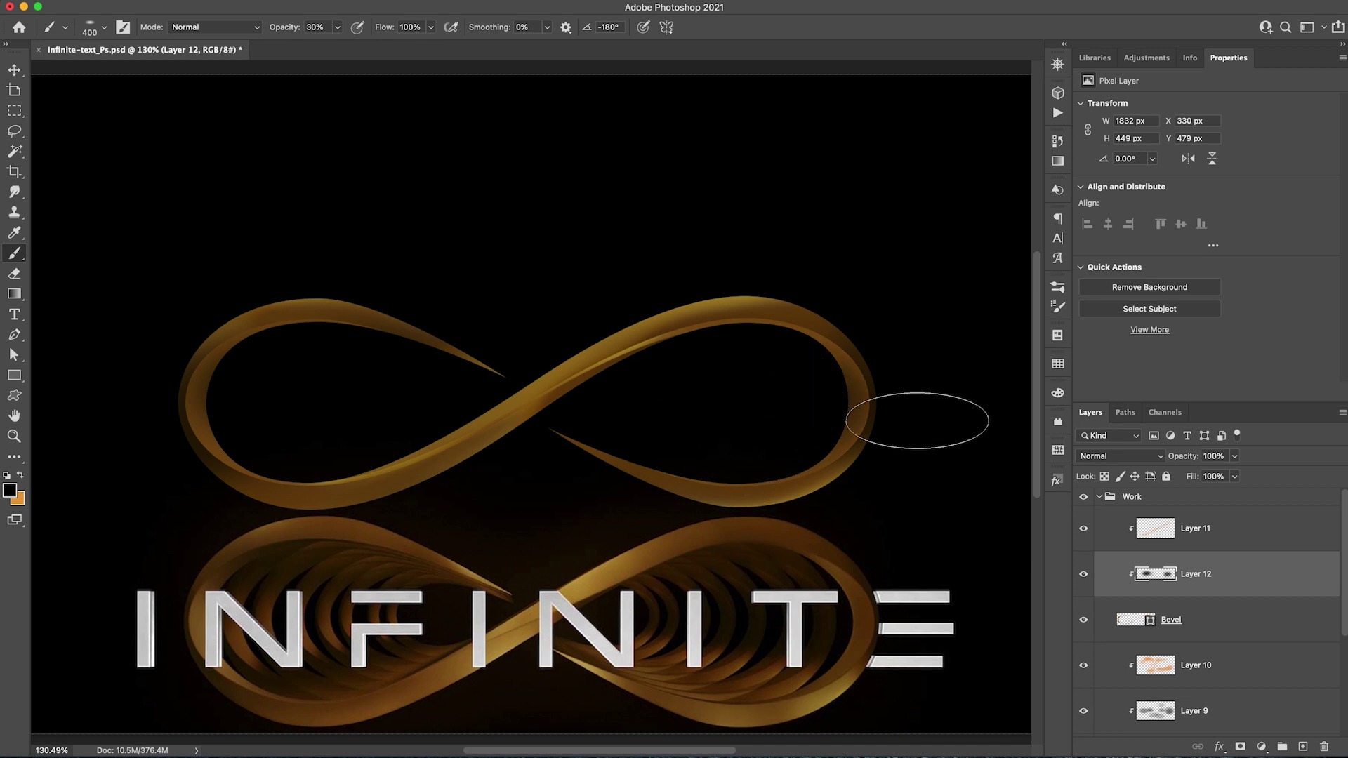
pyautogui.click(1155, 535)
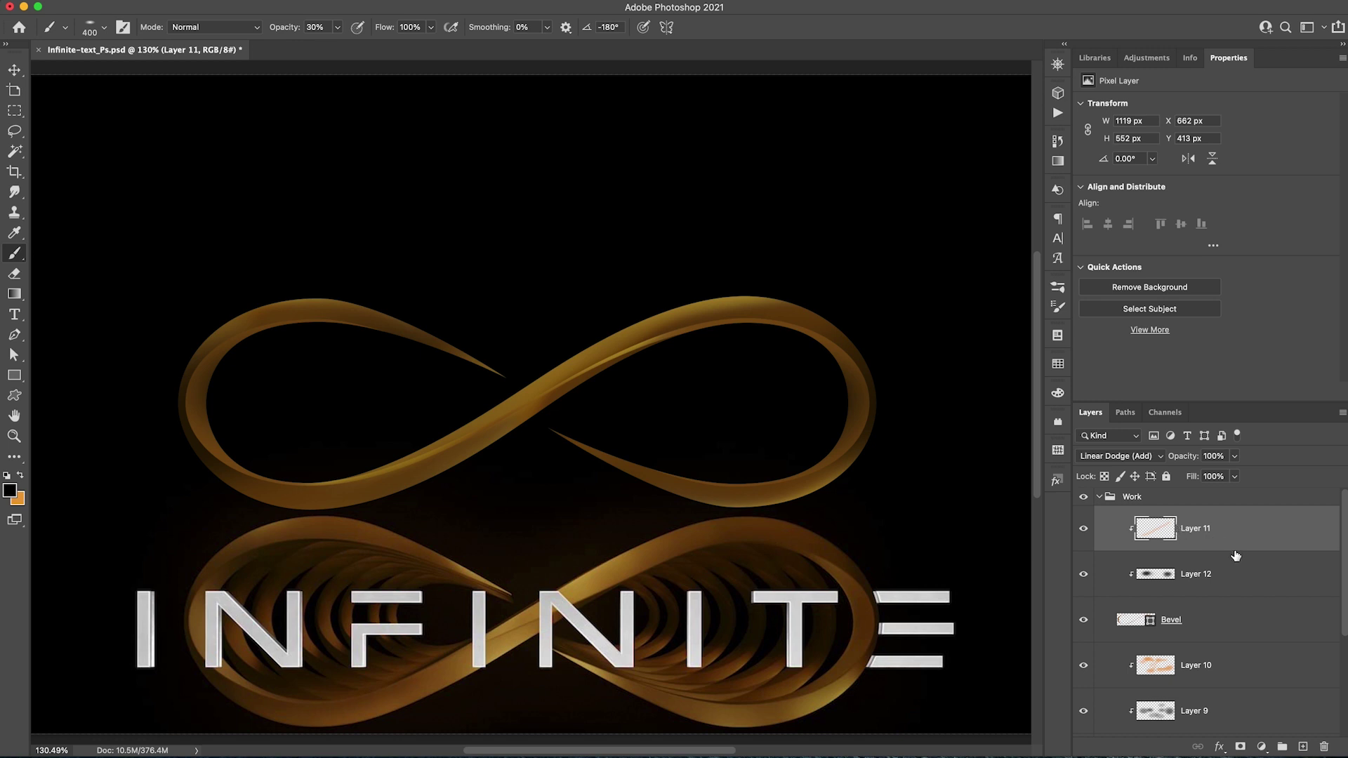
pyautogui.scroll(-5, 1236, 556)
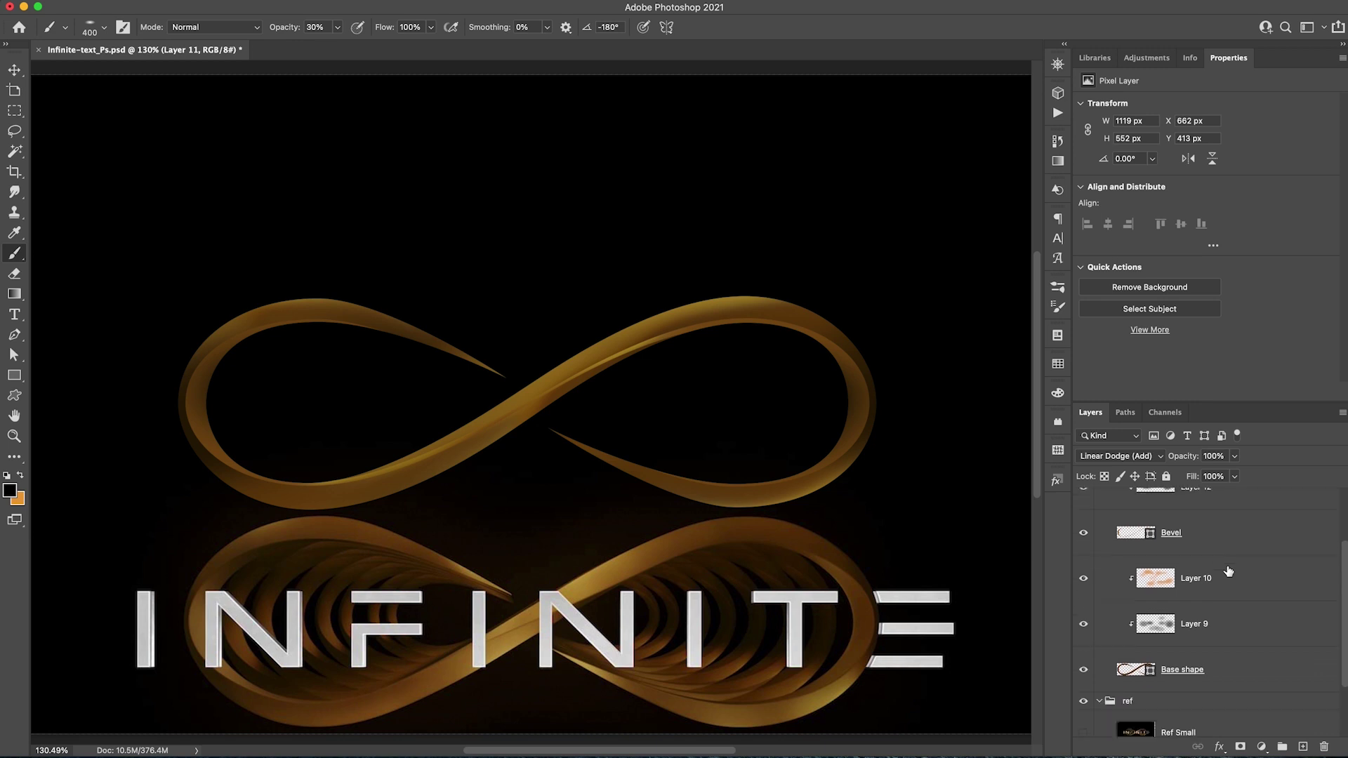
# - Group the work layers from Layer 11 down to Base shape into Group 3
pyautogui.click(1242, 672)
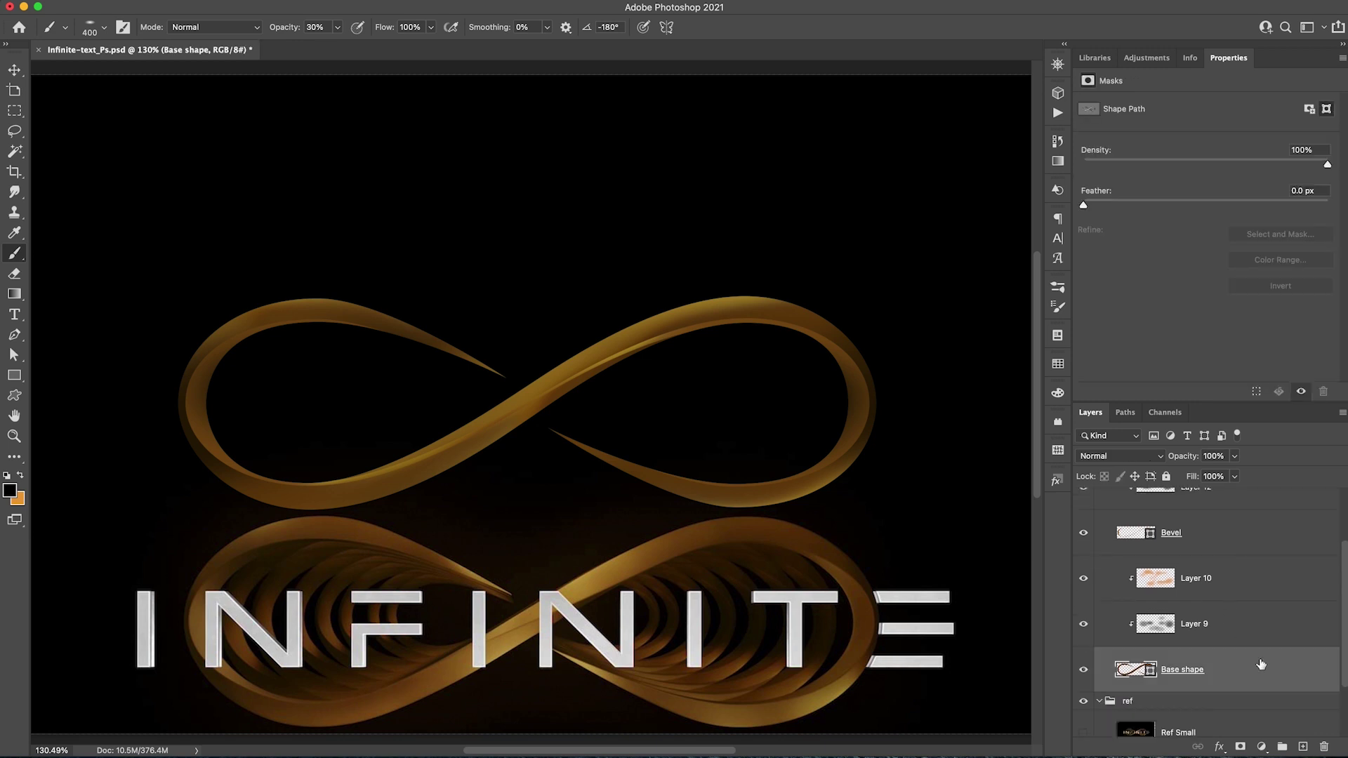
pyautogui.scroll(5, 1249, 649)
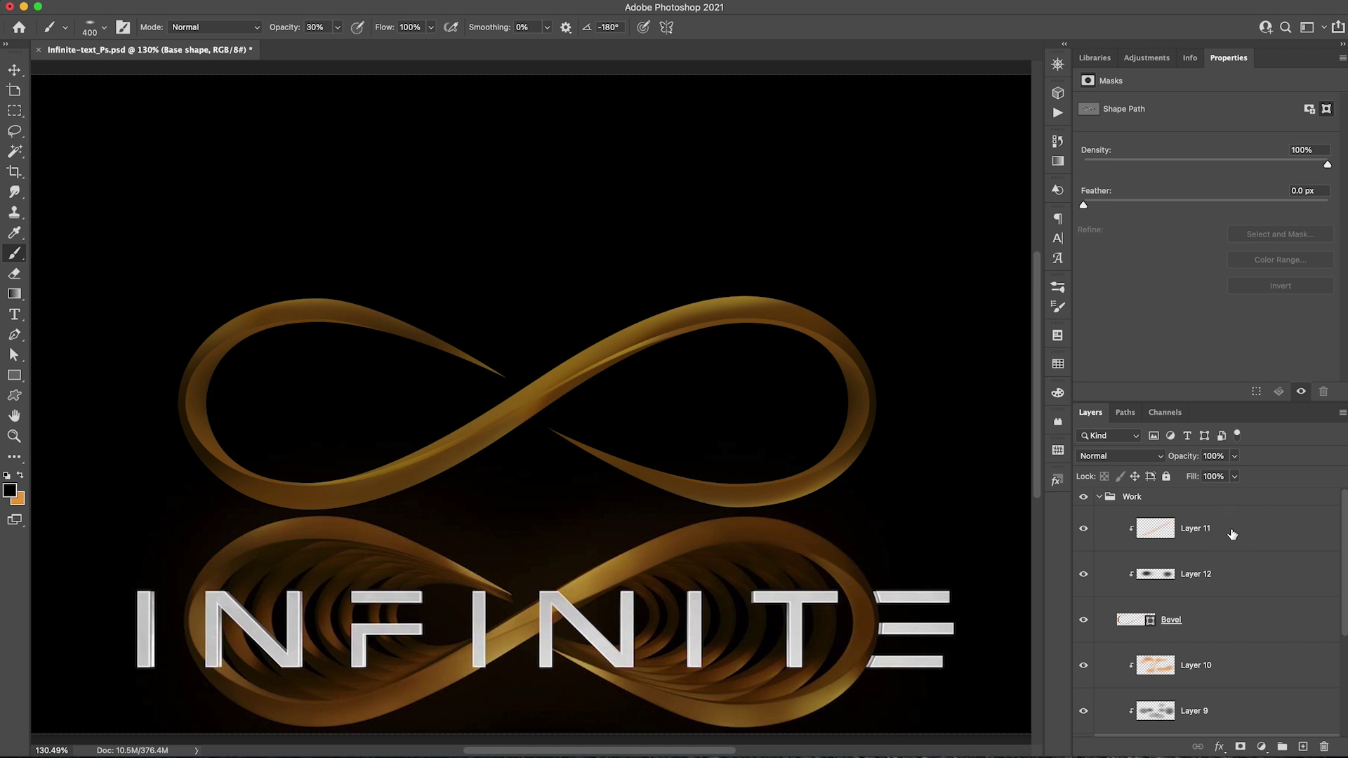
pyautogui.keyDown('shift'); pyautogui.click(1232, 534); pyautogui.keyUp('shift')
pyautogui.press('super+g')
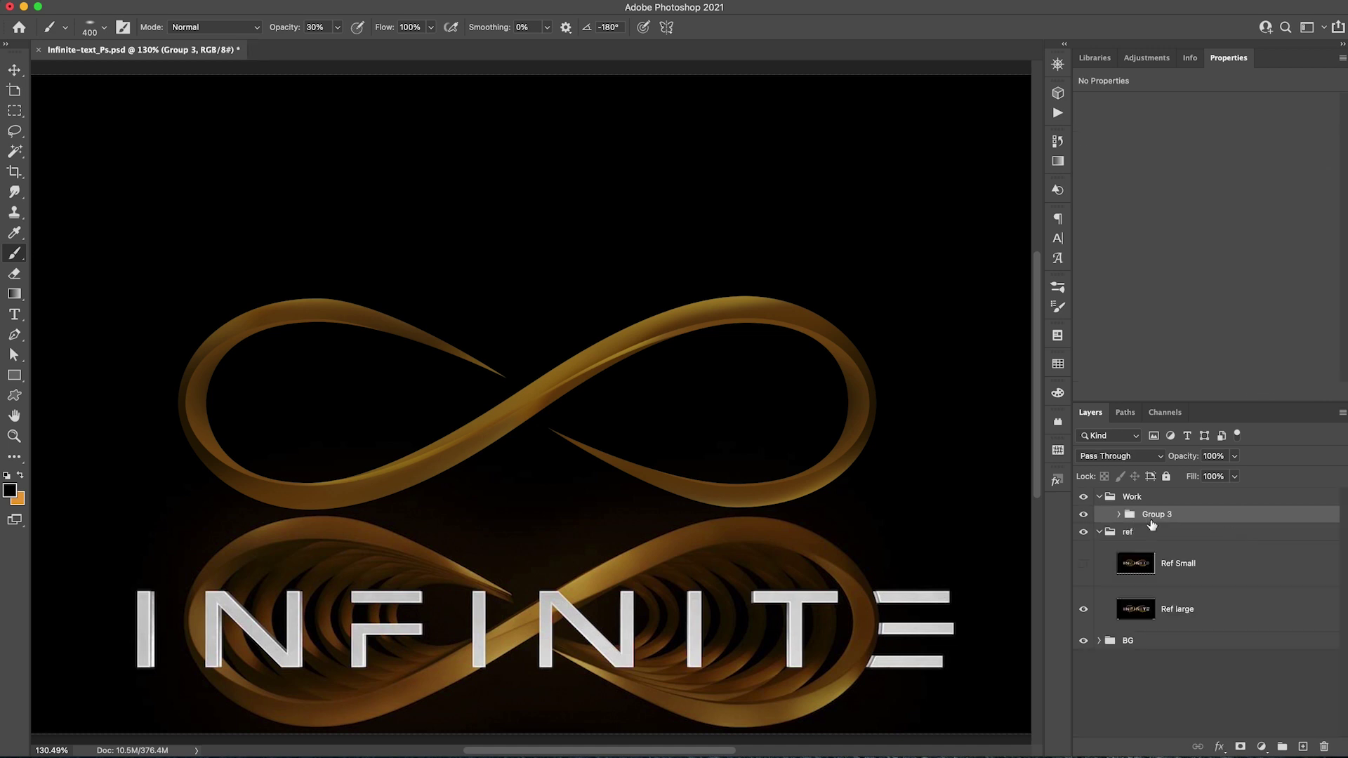
pyautogui.click(1119, 514)
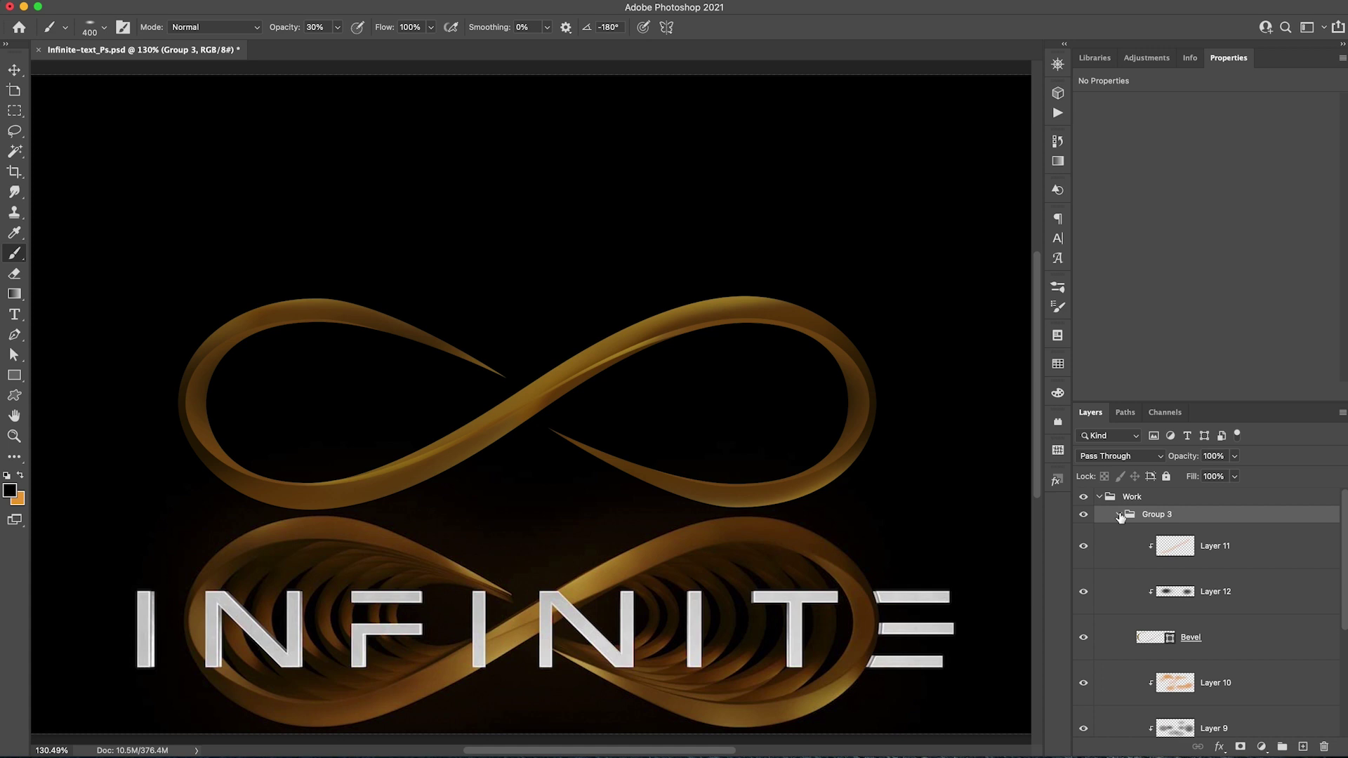
pyautogui.click(1120, 515)
# - Convert Group 3 into an embedded smart object
pyautogui.rightClick(1203, 520)
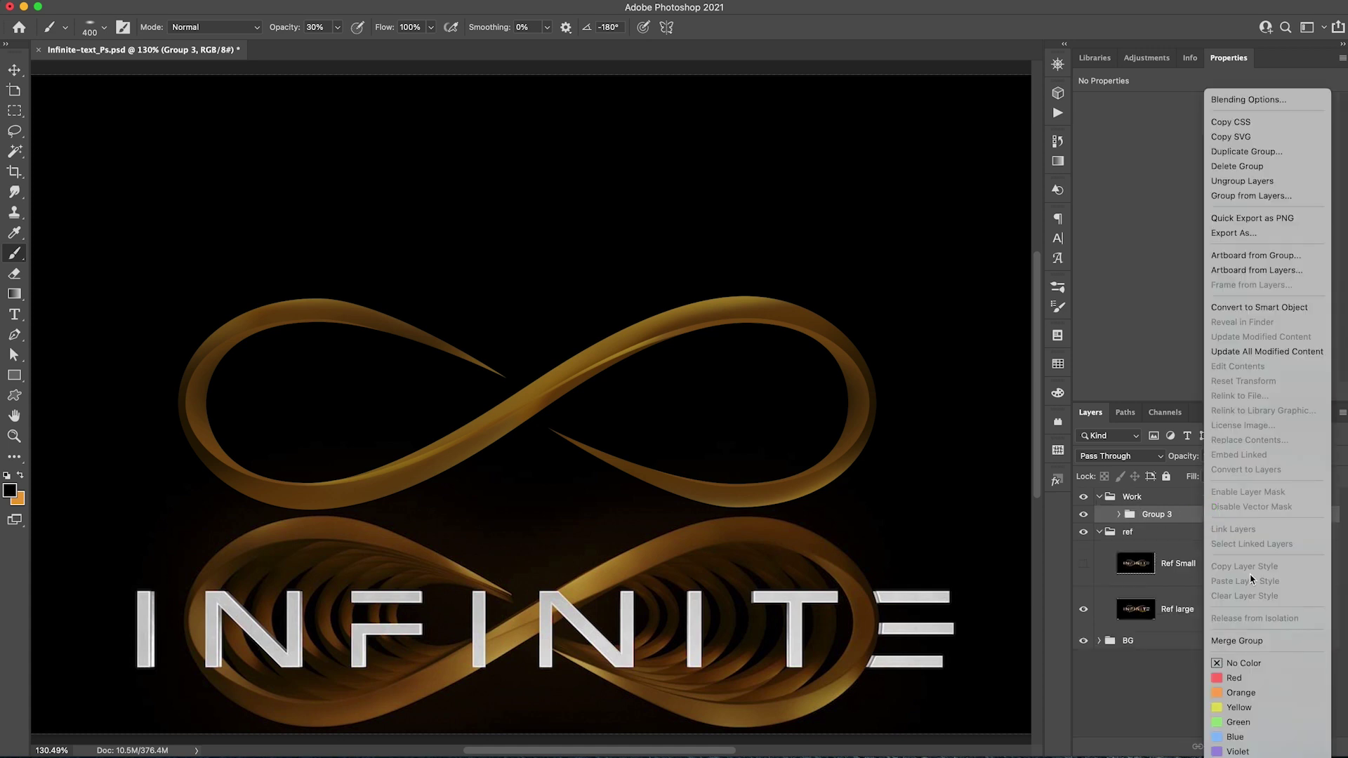
pyautogui.click(1263, 308)
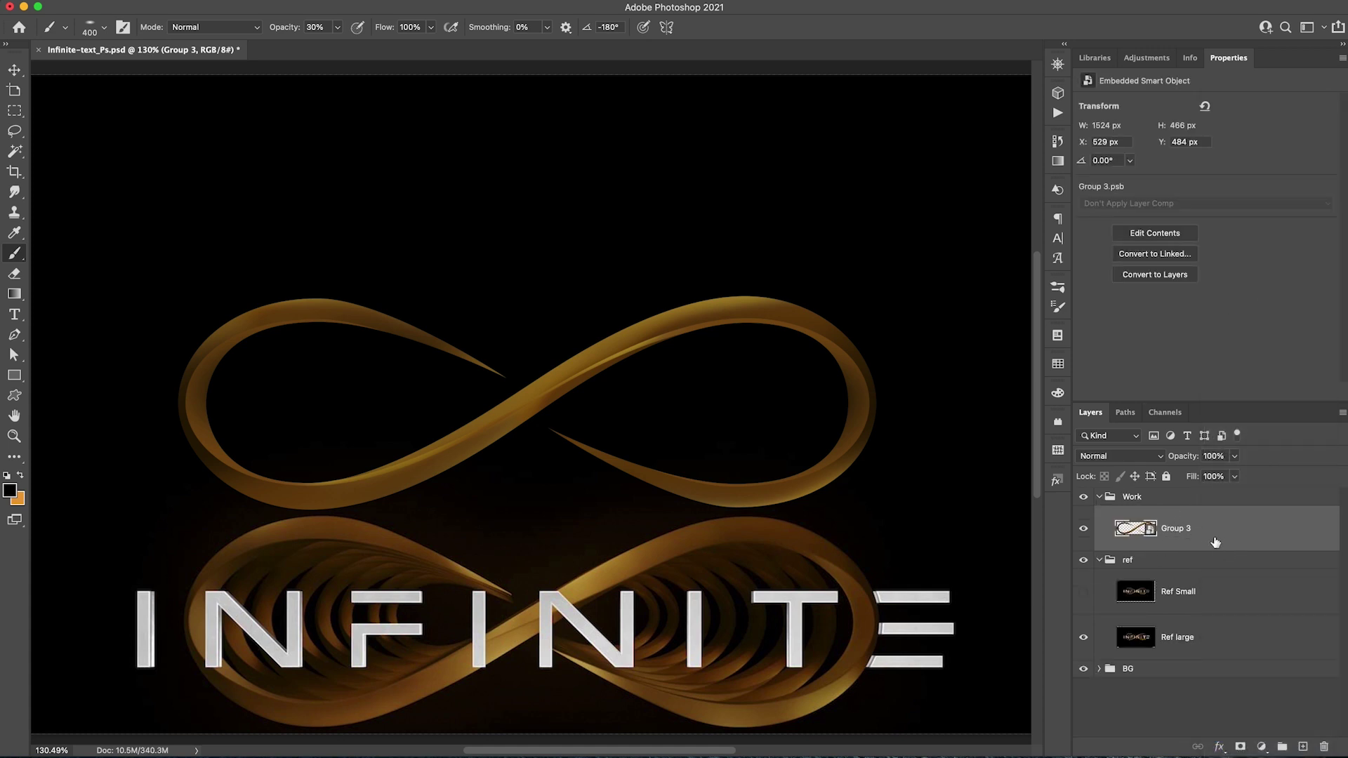
pyautogui.click(1220, 747)
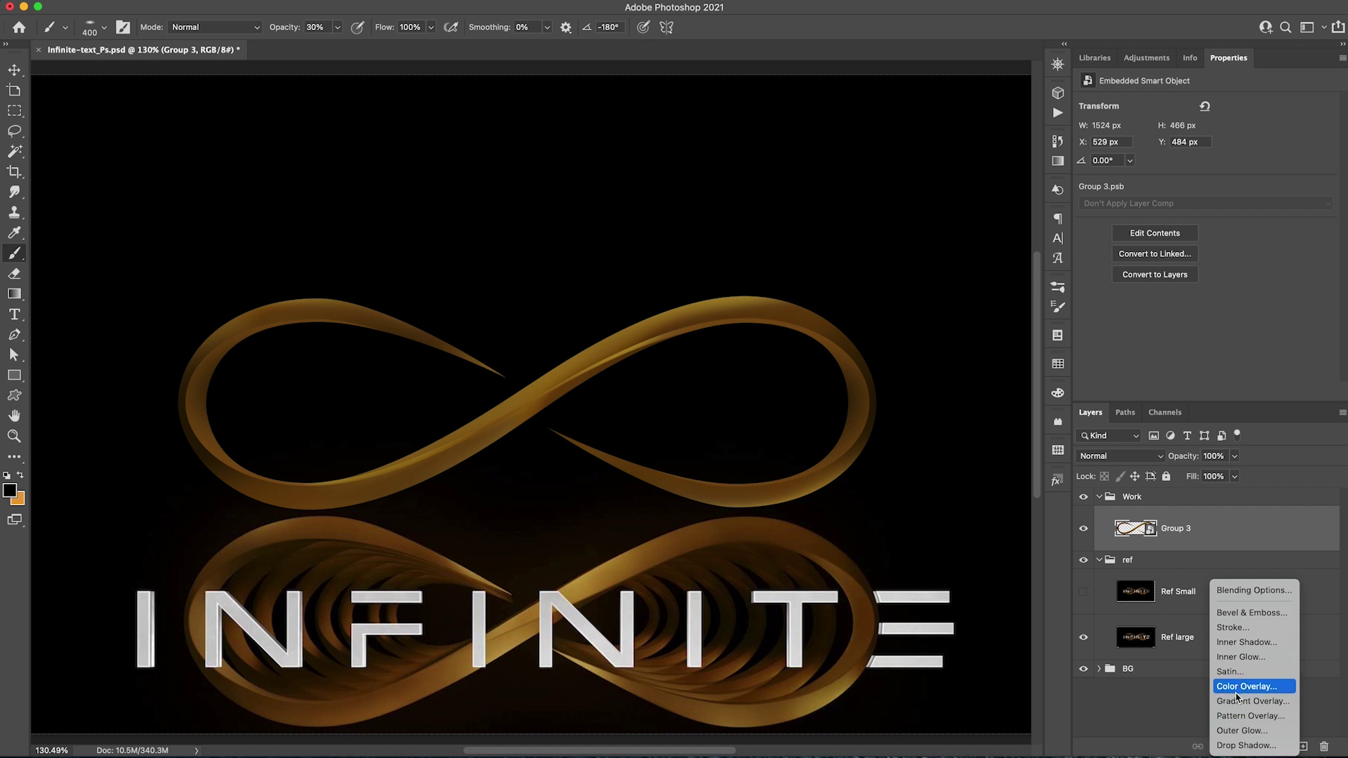
# - Give Group 3 a black outer glow, 60% opacity, 100 px, checked over an orange layer above Ref Small
pyautogui.click(1248, 728)
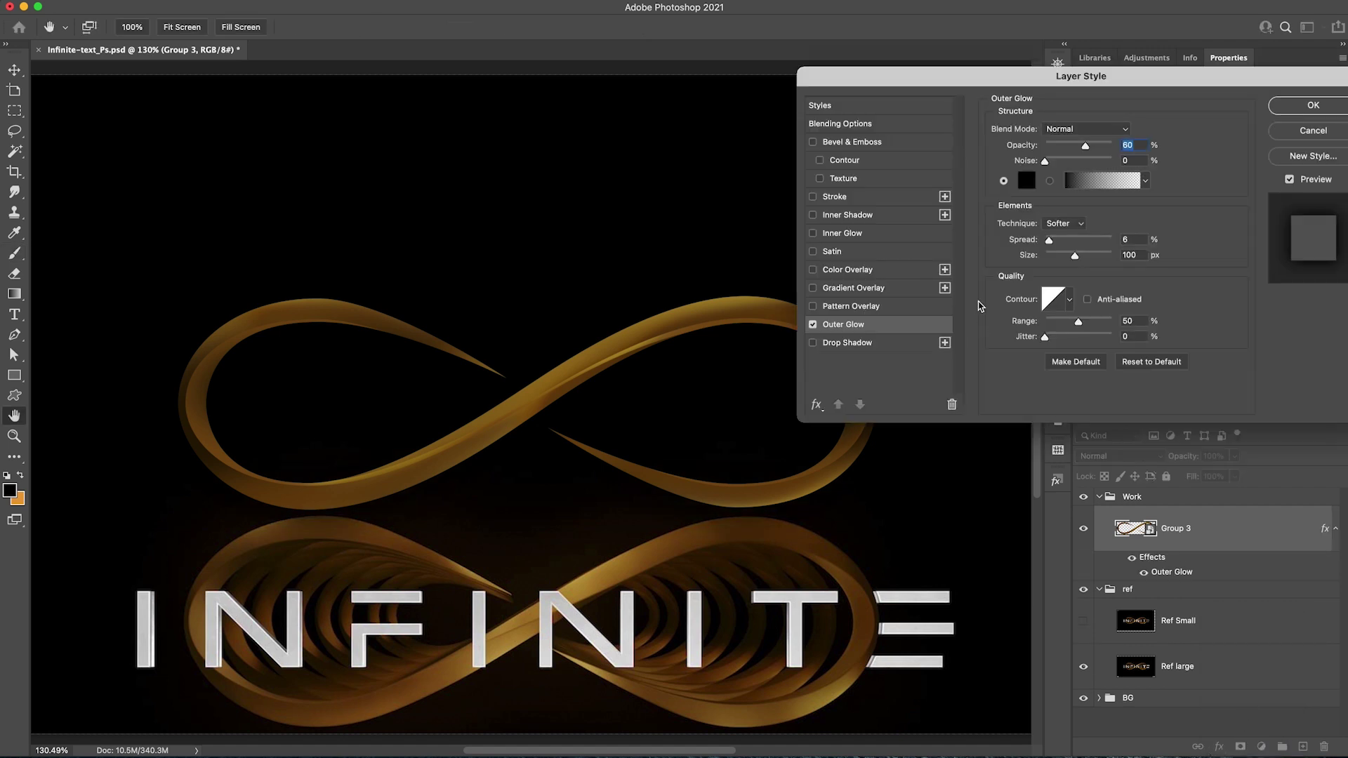
pyautogui.click(1300, 107)
pyautogui.click(1187, 627)
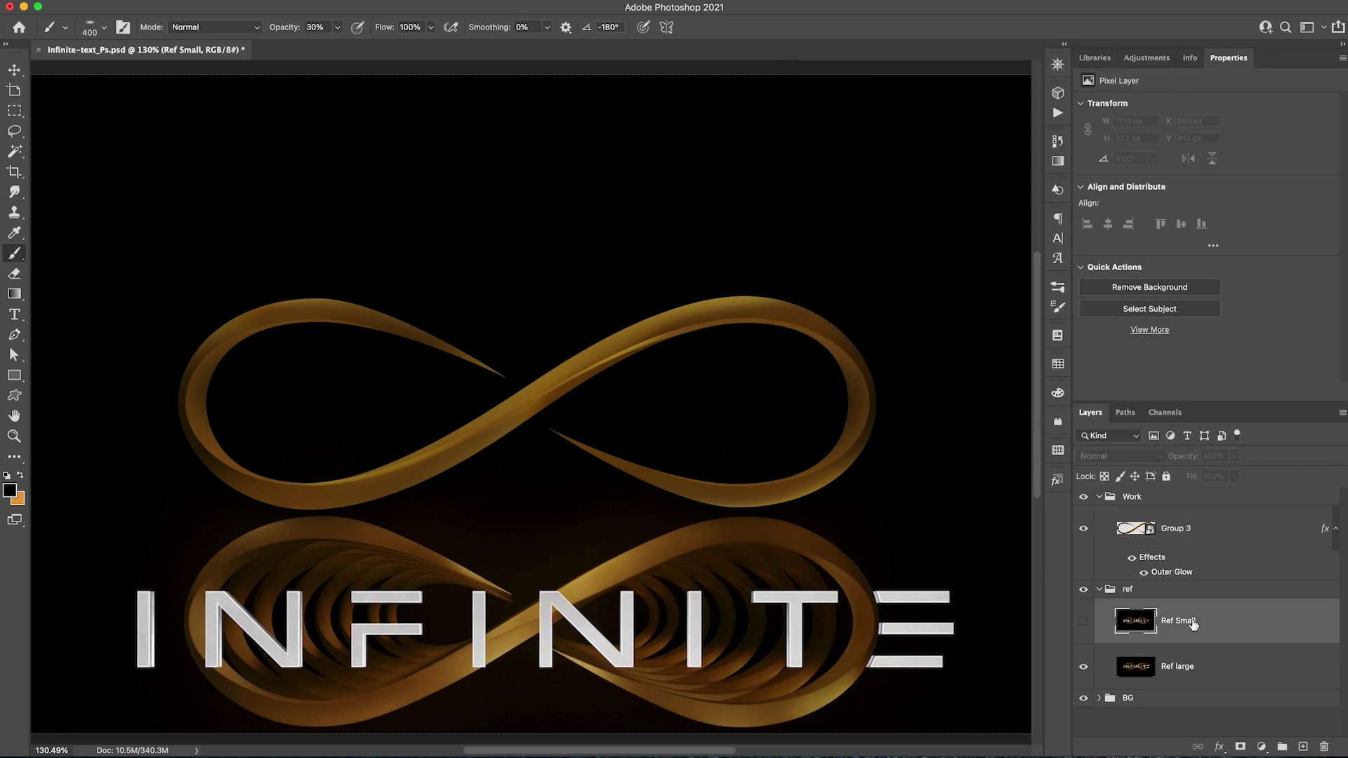
pyautogui.click(1302, 747)
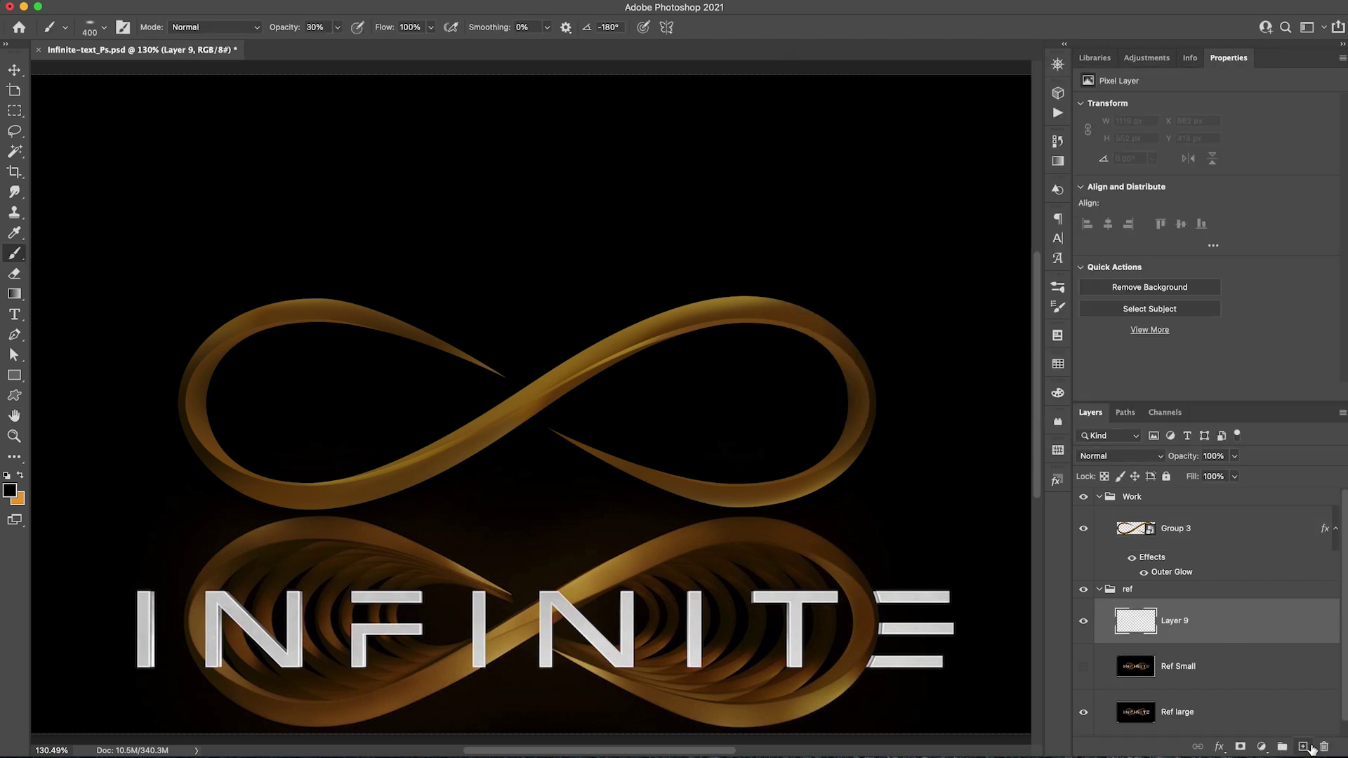
pyautogui.press('super+BackSpace')
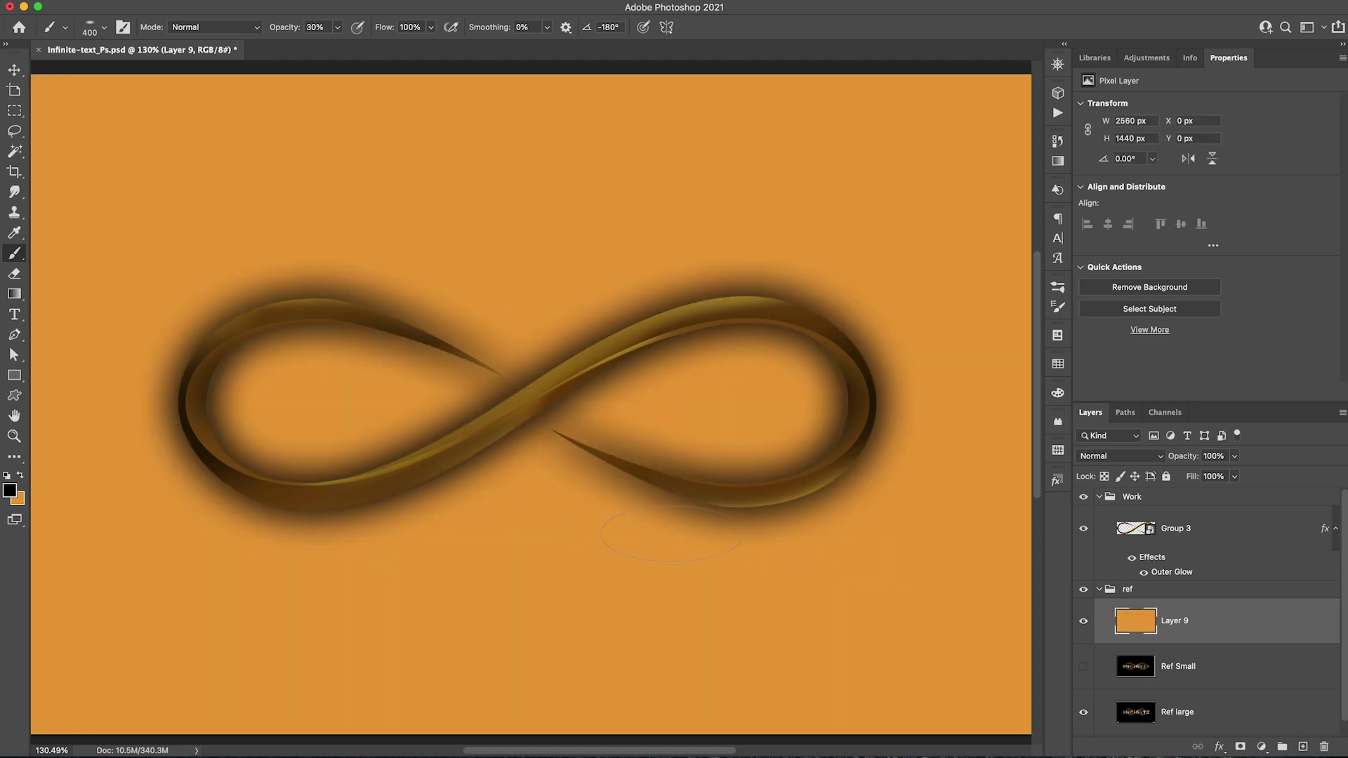
pyautogui.doubleClick(1178, 573)
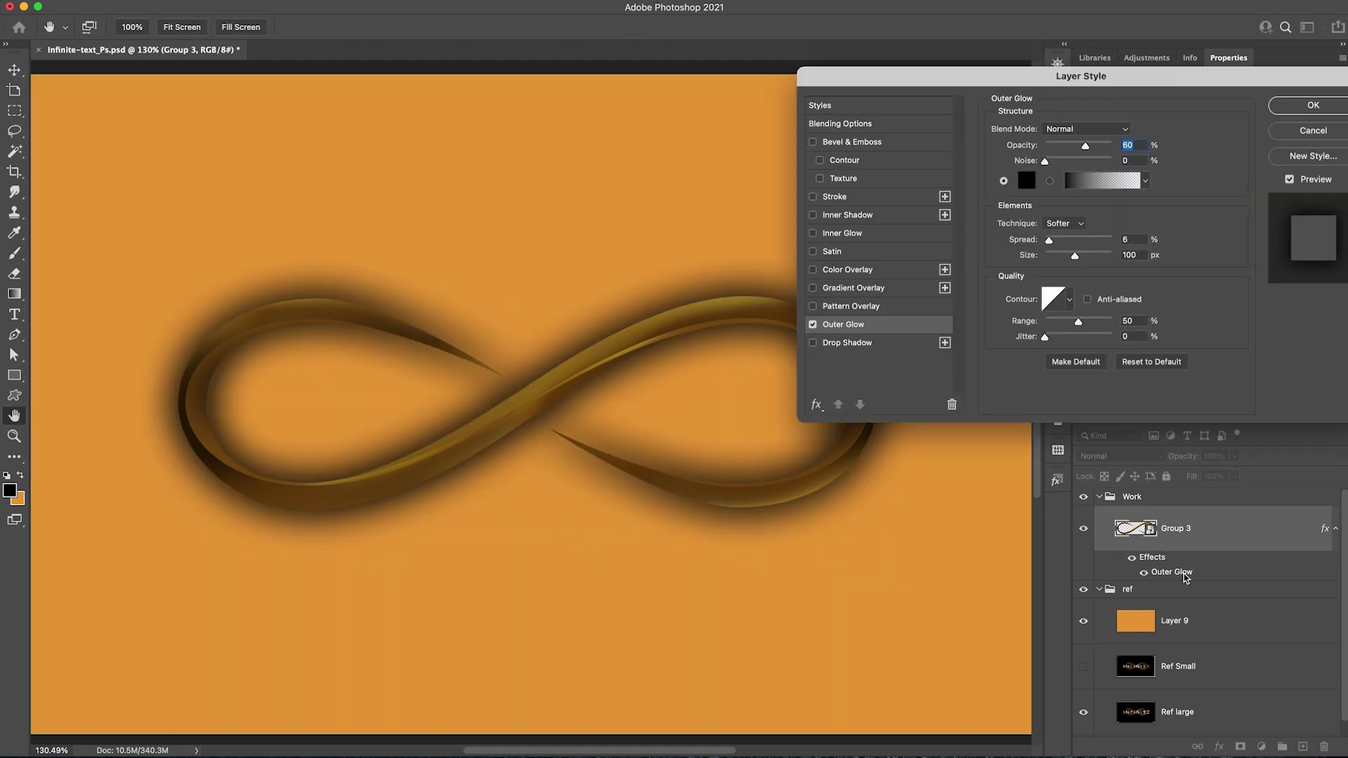
pyautogui.moveTo(1062, 91); pyautogui.dragTo(1009, 274)
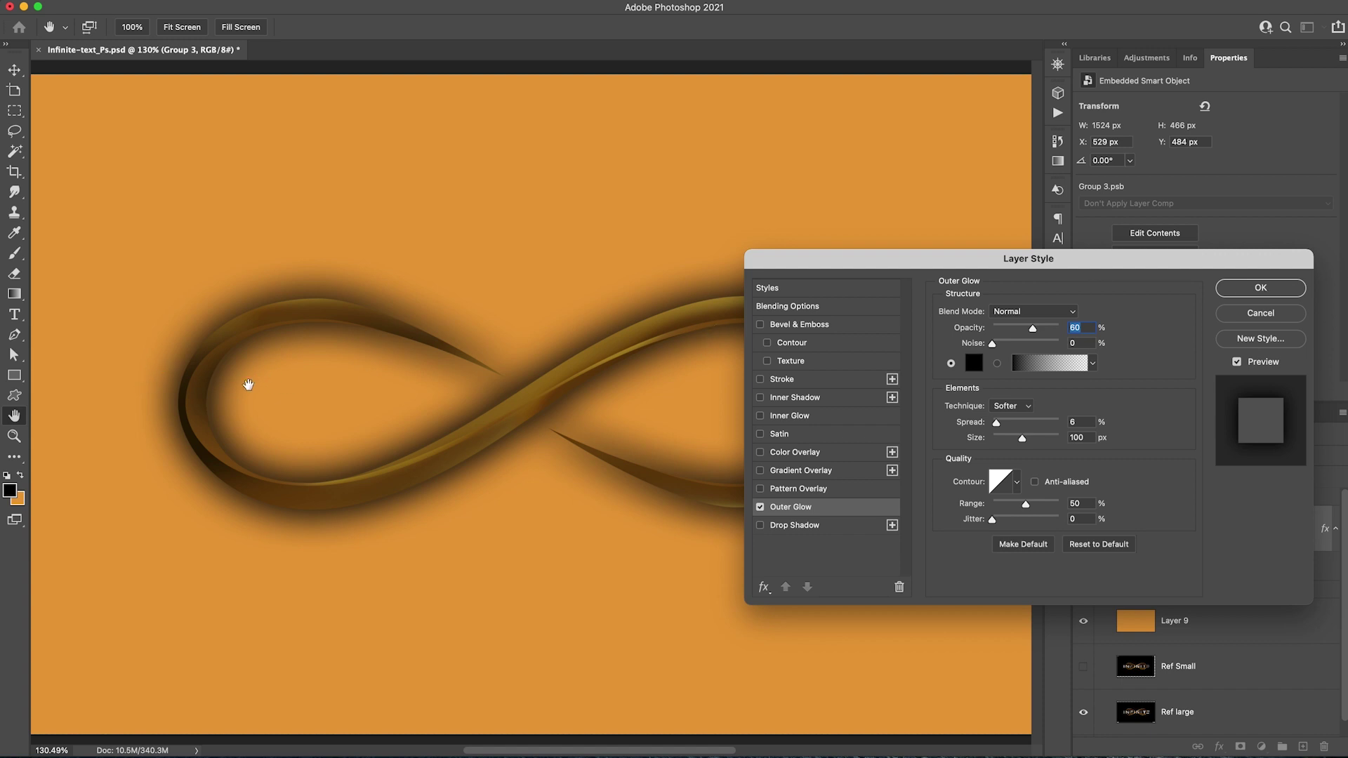
pyautogui.click(1255, 292)
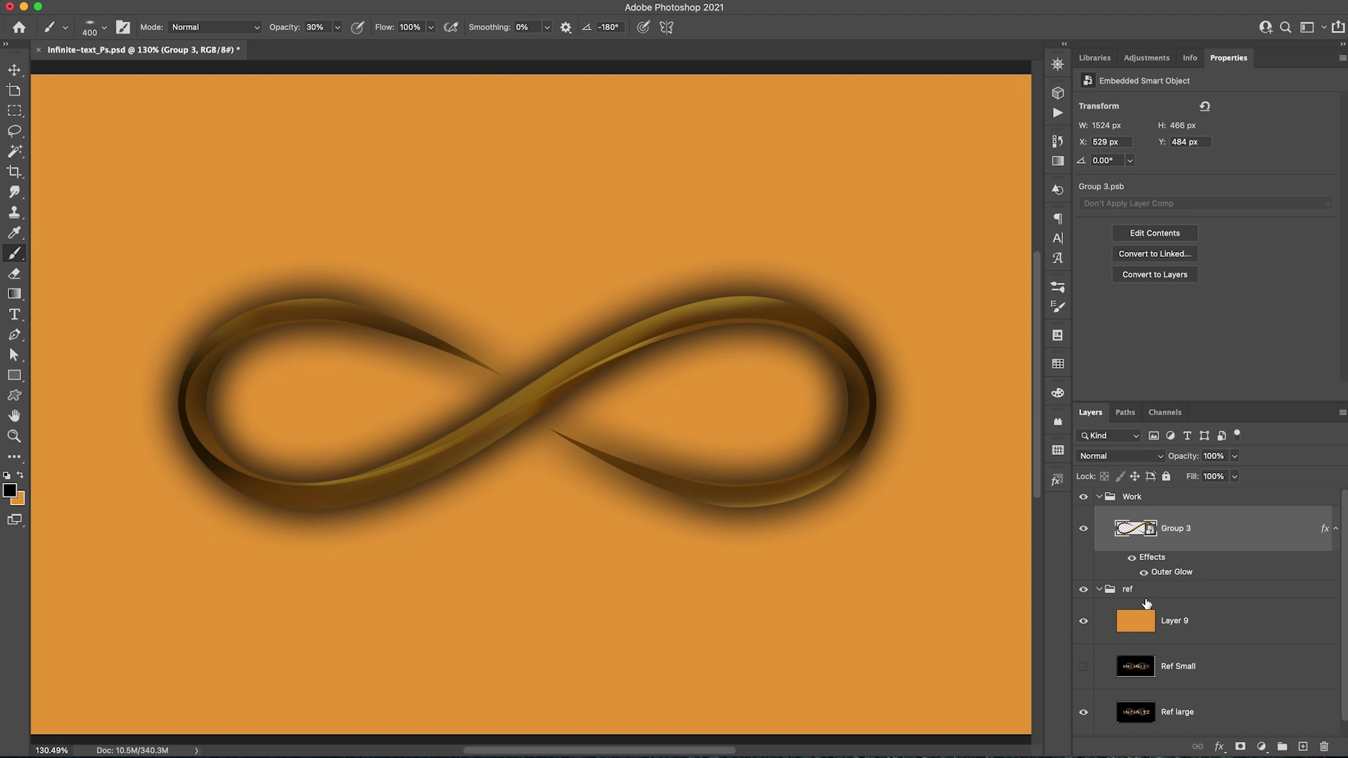
# - Delete the orange test layer and duplicate Group 3 as a new smart object copy
pyautogui.click(1186, 621)
pyautogui.press('Delete')
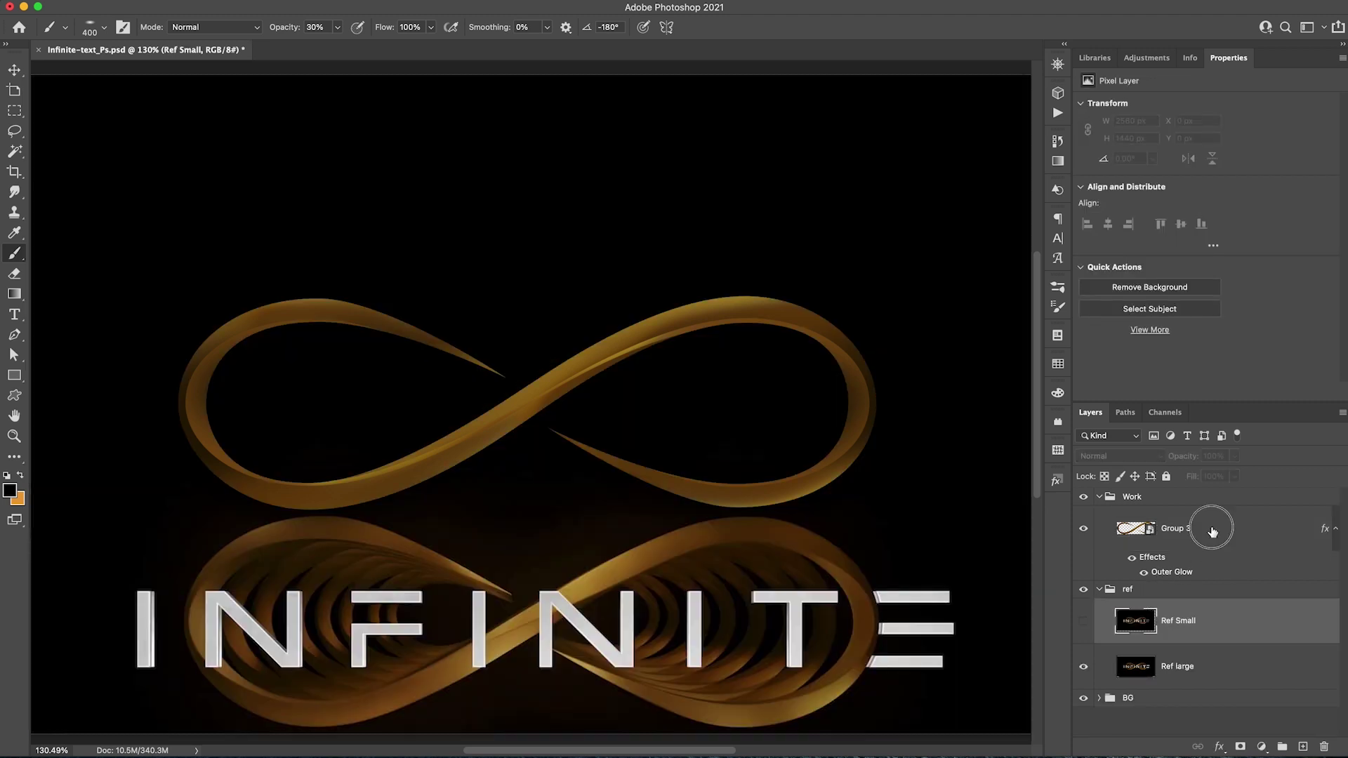
pyautogui.click(1212, 532)
pyautogui.moveTo(1229, 545)
pyautogui.mouseDown()
pyautogui.moveTo(1228, 562)
pyautogui.moveTo(1219, 541)
pyautogui.moveTo(1222, 565)
pyautogui.mouseUp()
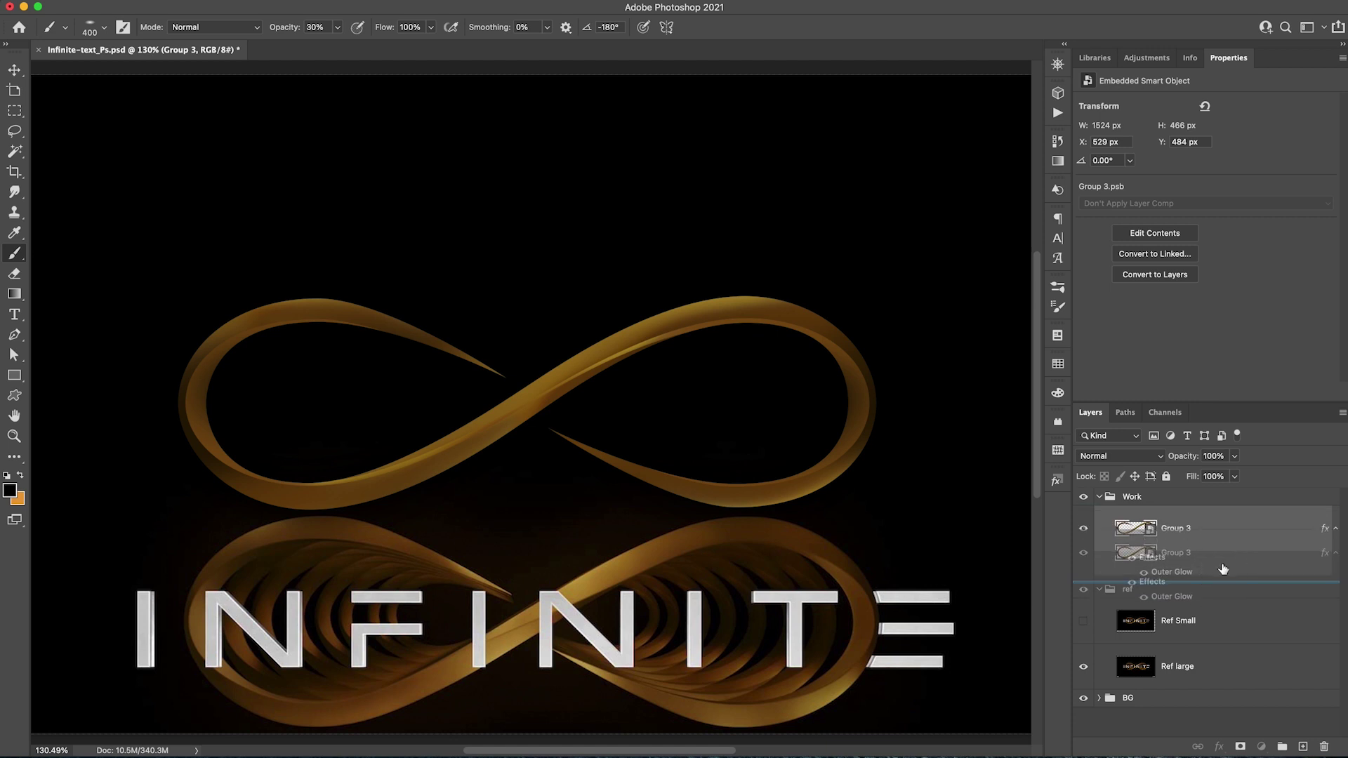
pyautogui.hotkey('ctrl', 't')
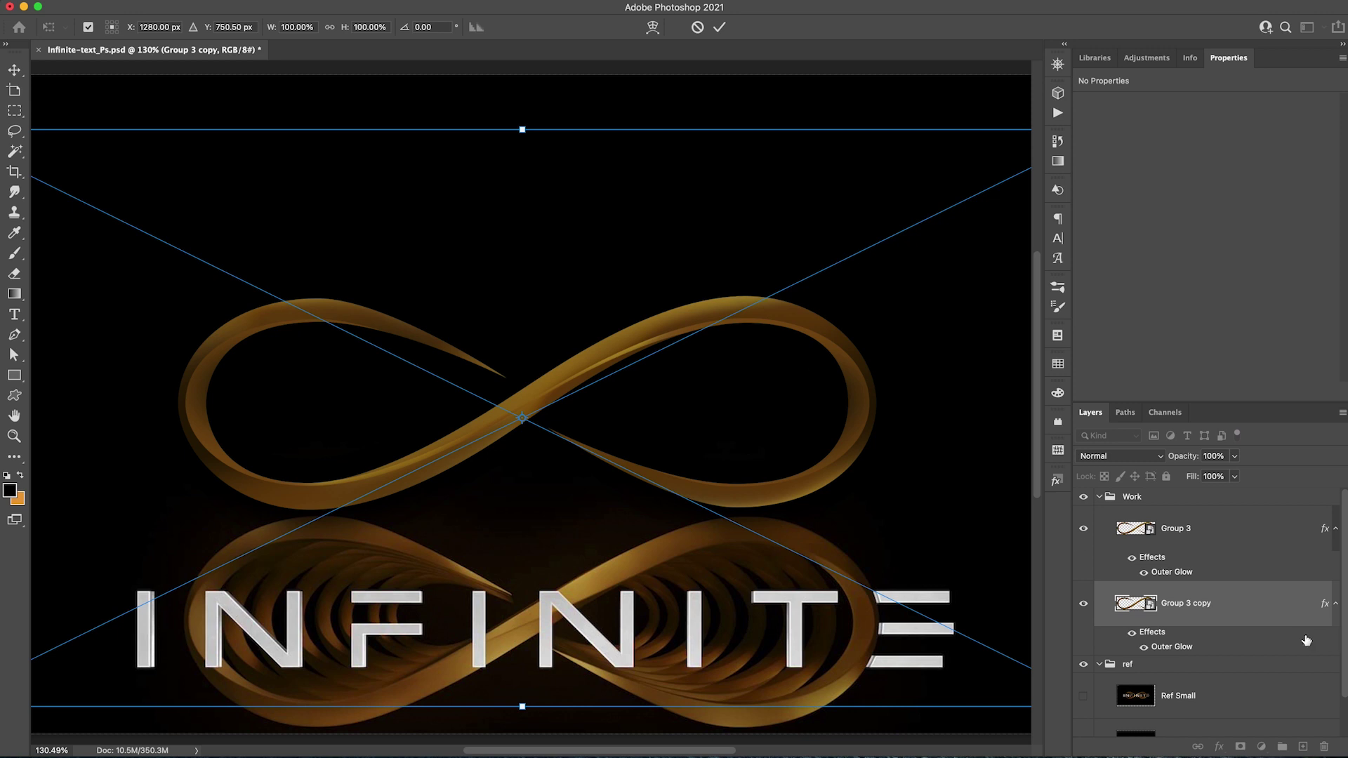
pyautogui.press('Return')
pyautogui.rightClick(1304, 611)
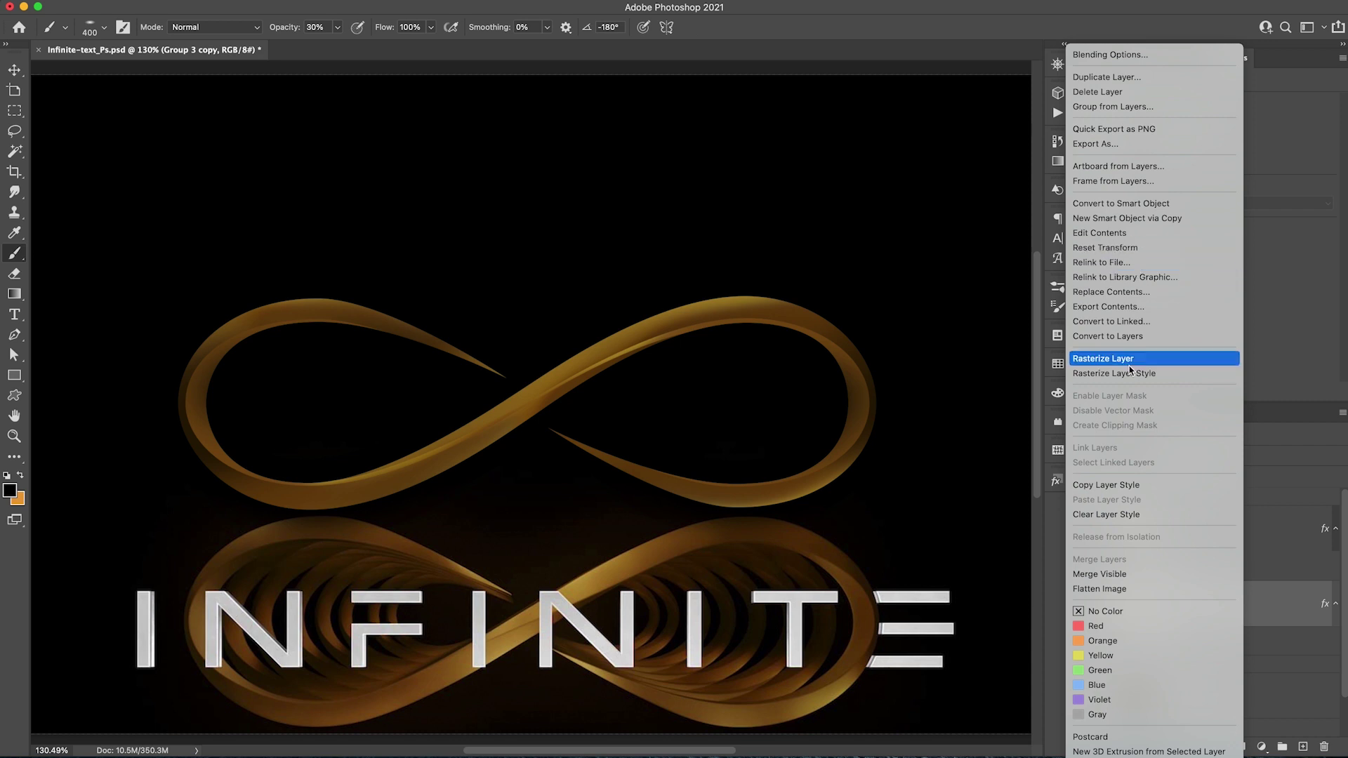
pyautogui.click(1155, 205)
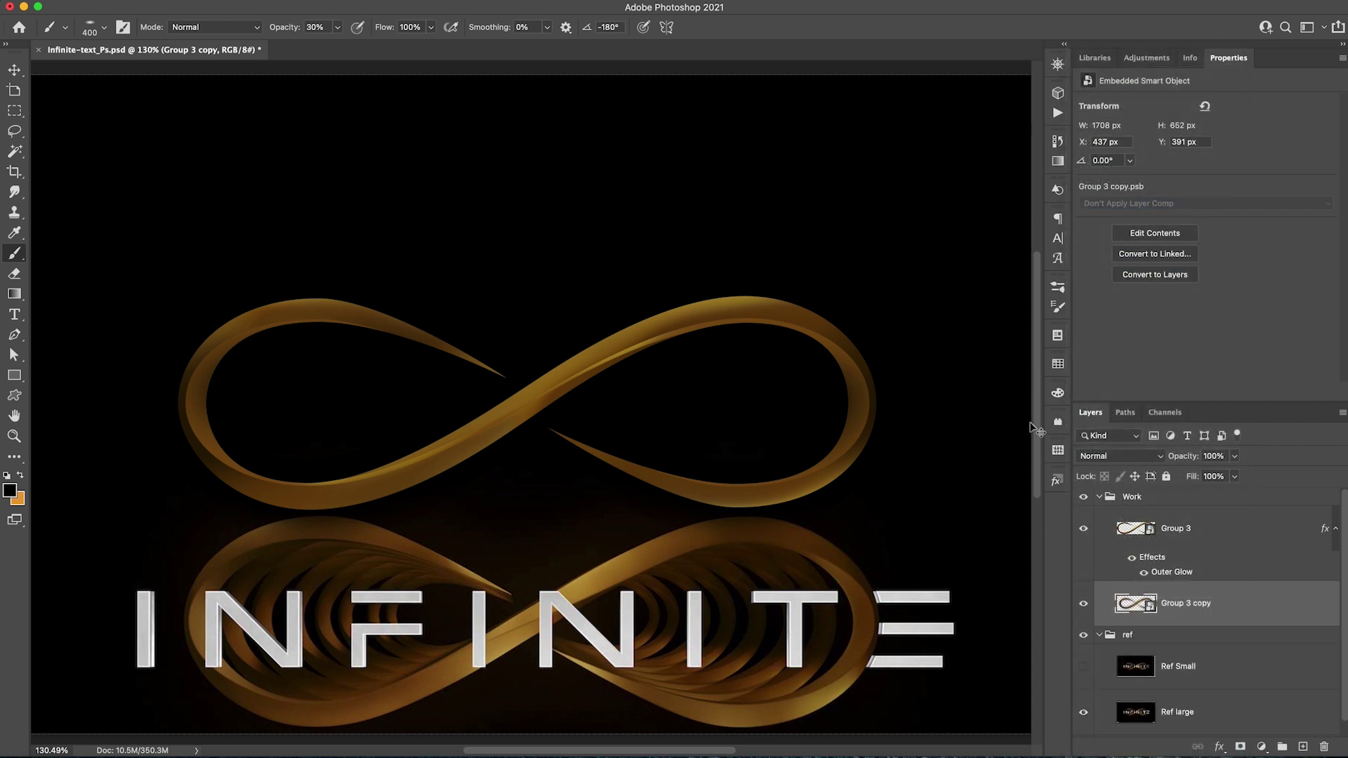
# - Scale the Group 3 copy to 90% with width and height linked
pyautogui.hotkey('ctrl', 't')
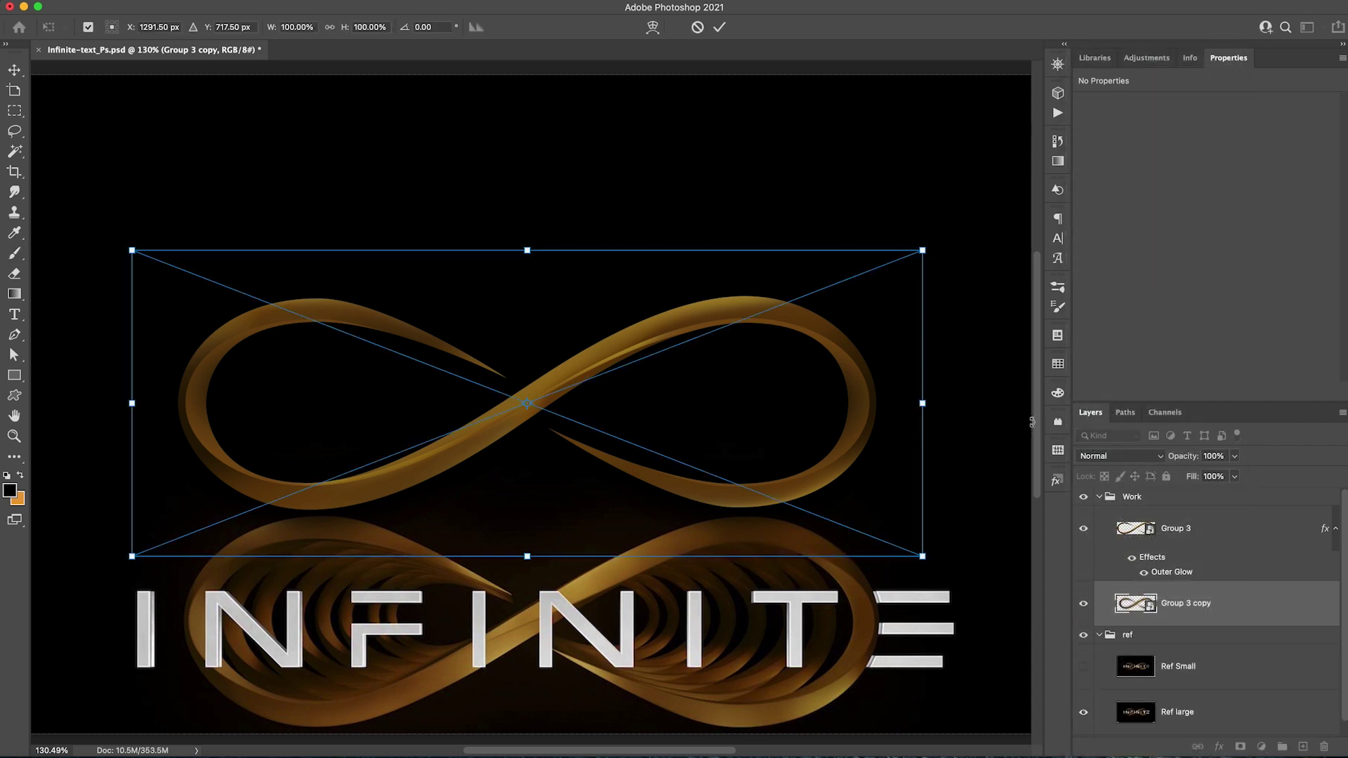
pyautogui.click(380, 28)
pyautogui.write('90')
pyautogui.press('Return')
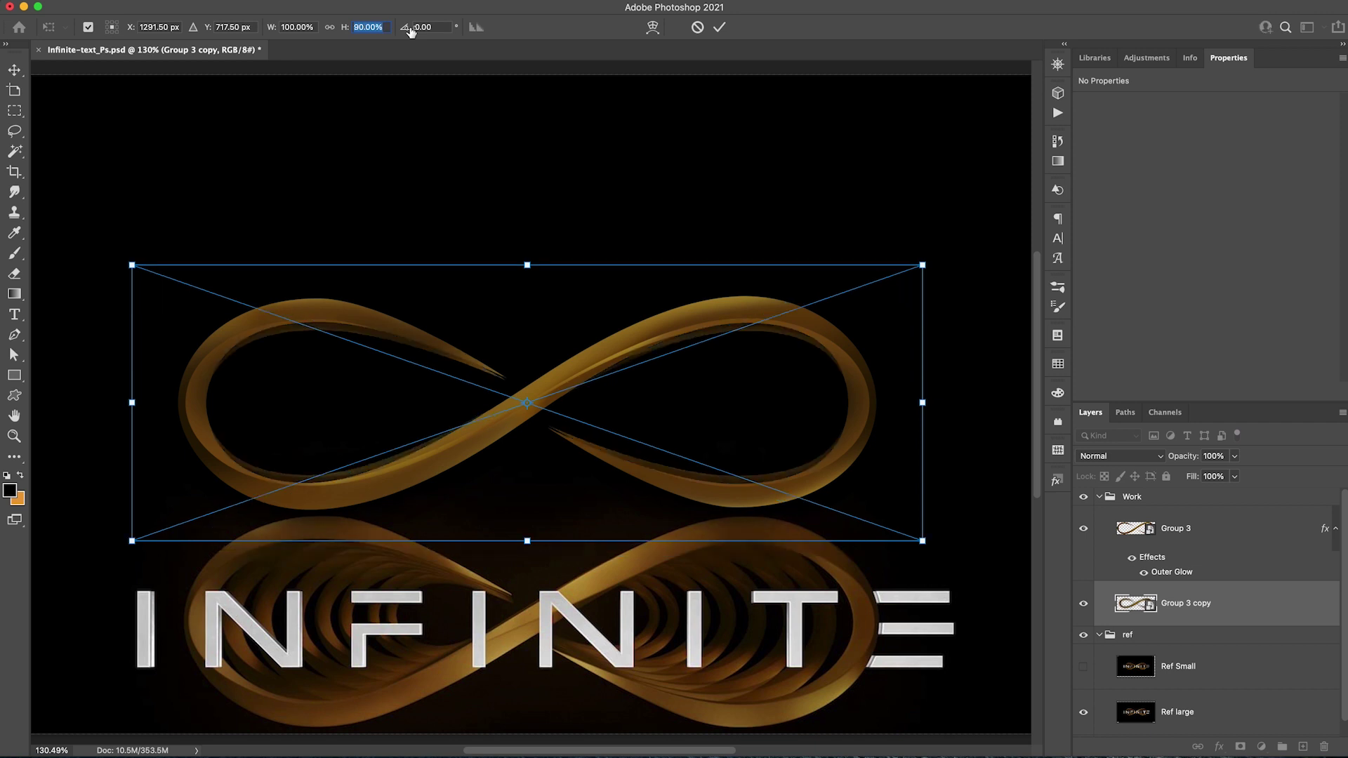
pyautogui.click(329, 27)
pyautogui.click(370, 27)
pyautogui.press('Return')
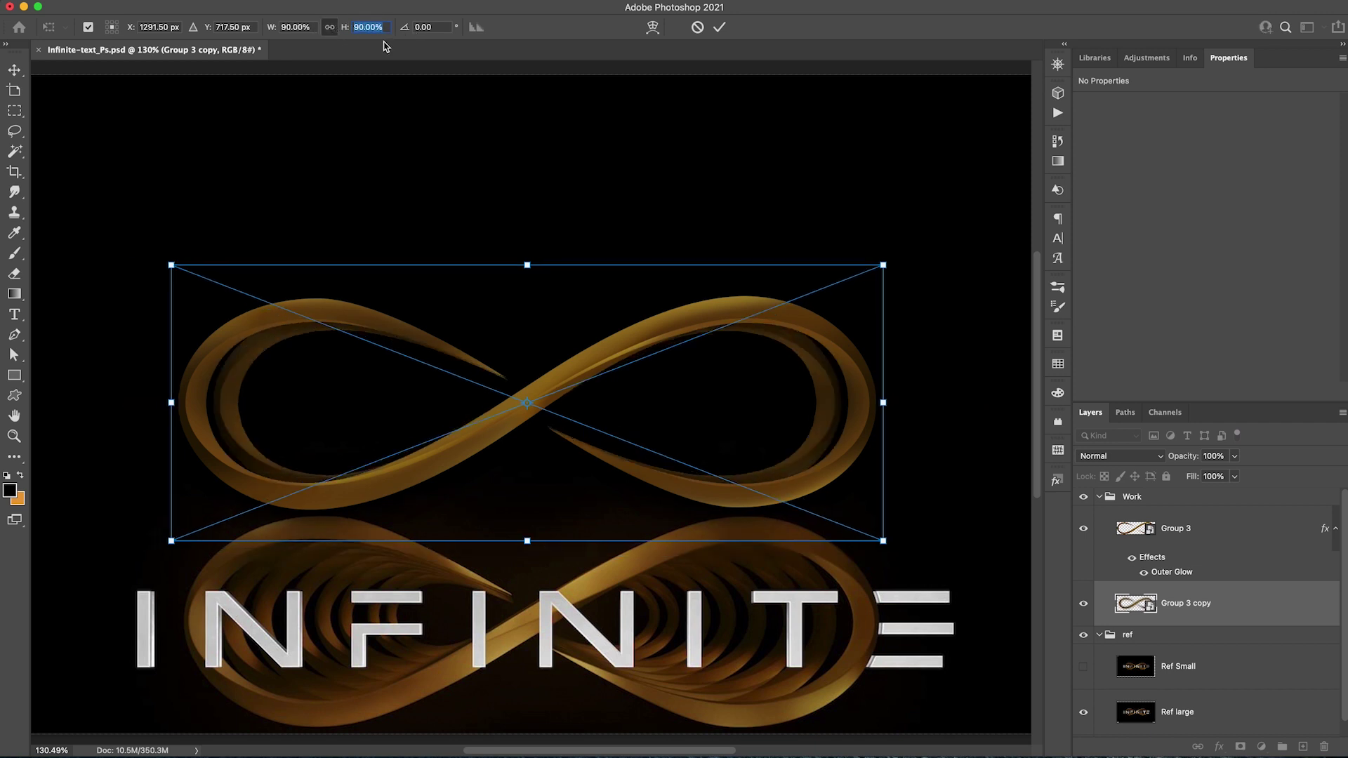
pyautogui.click(385, 46)
# - Commit the 90% copy and add a duplicate scaled to 80%
pyautogui.press('Return')
pyautogui.press('b')
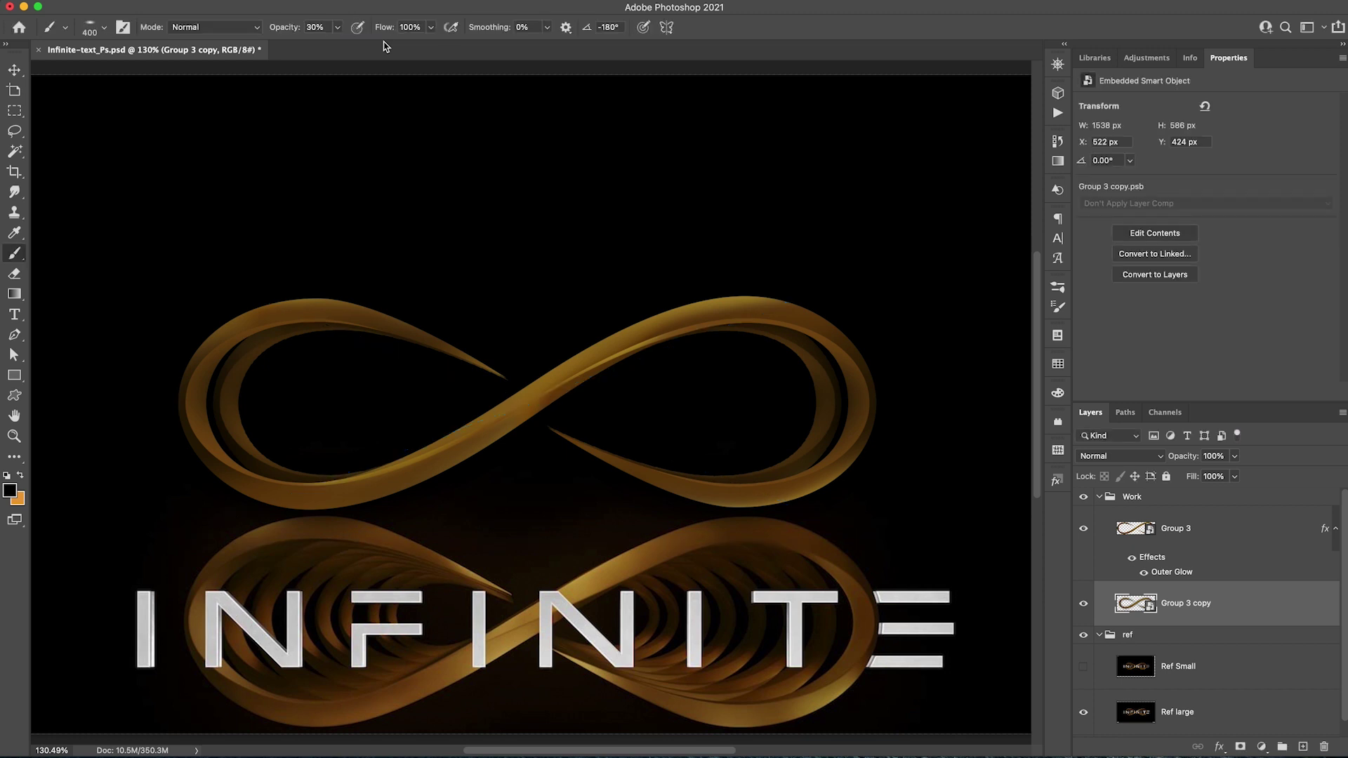
pyautogui.click(1244, 621)
pyautogui.moveTo(1237, 615); pyautogui.dragTo(1236, 626)
pyautogui.hotkey('ctrl', 't')
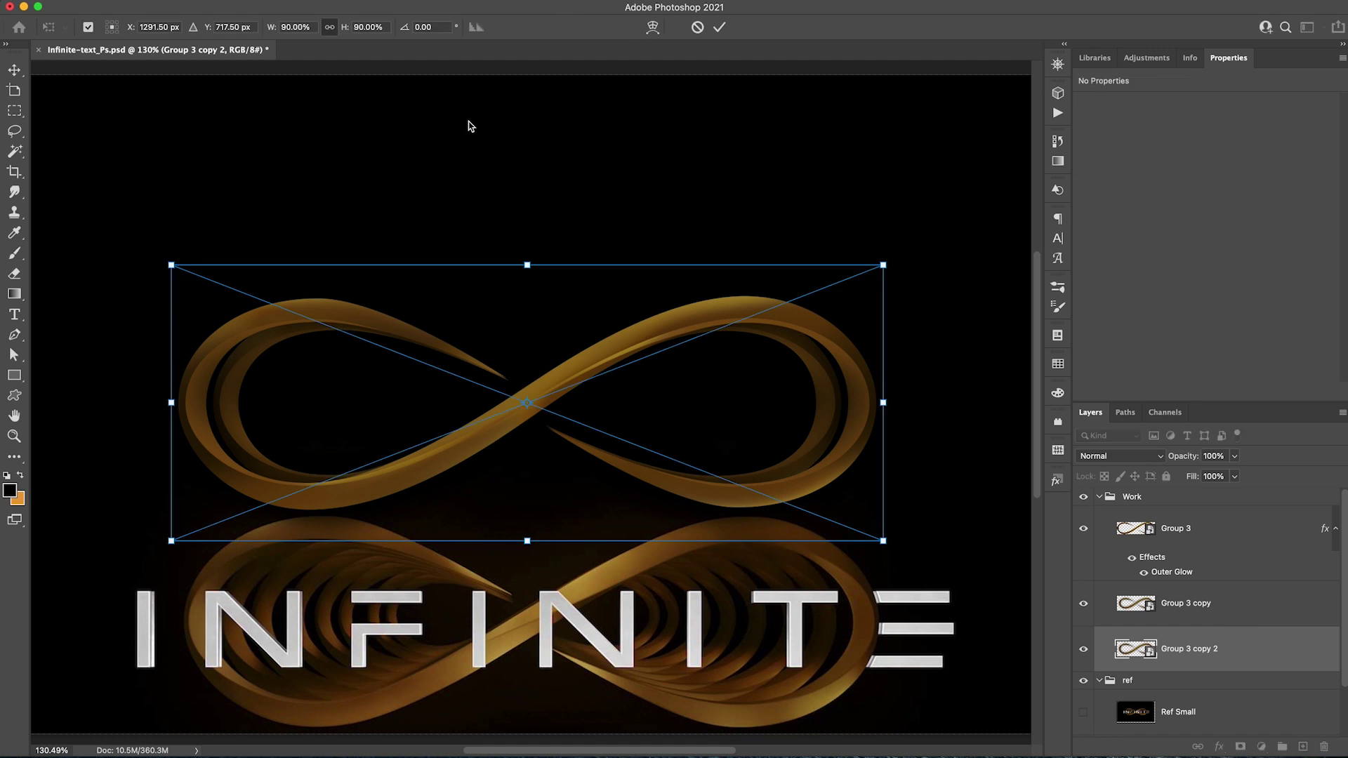
pyautogui.write('80')
pyautogui.press('Return')
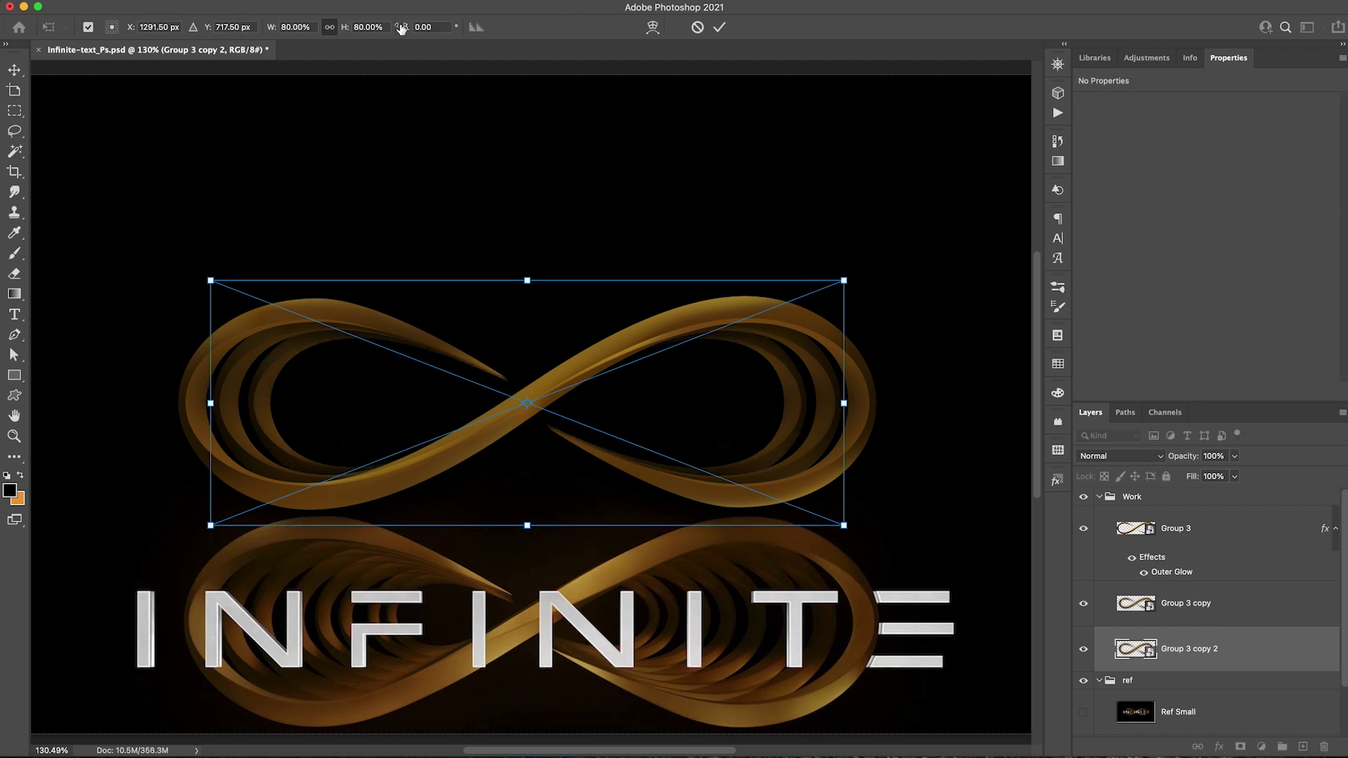
pyautogui.press('Return')
pyautogui.press('b')
# - Add two more ribbon duplicates scaled to 72% and 65%
pyautogui.moveTo(1228, 670); pyautogui.dragTo(1243, 665)
pyautogui.hotkey('ctrl', 't')
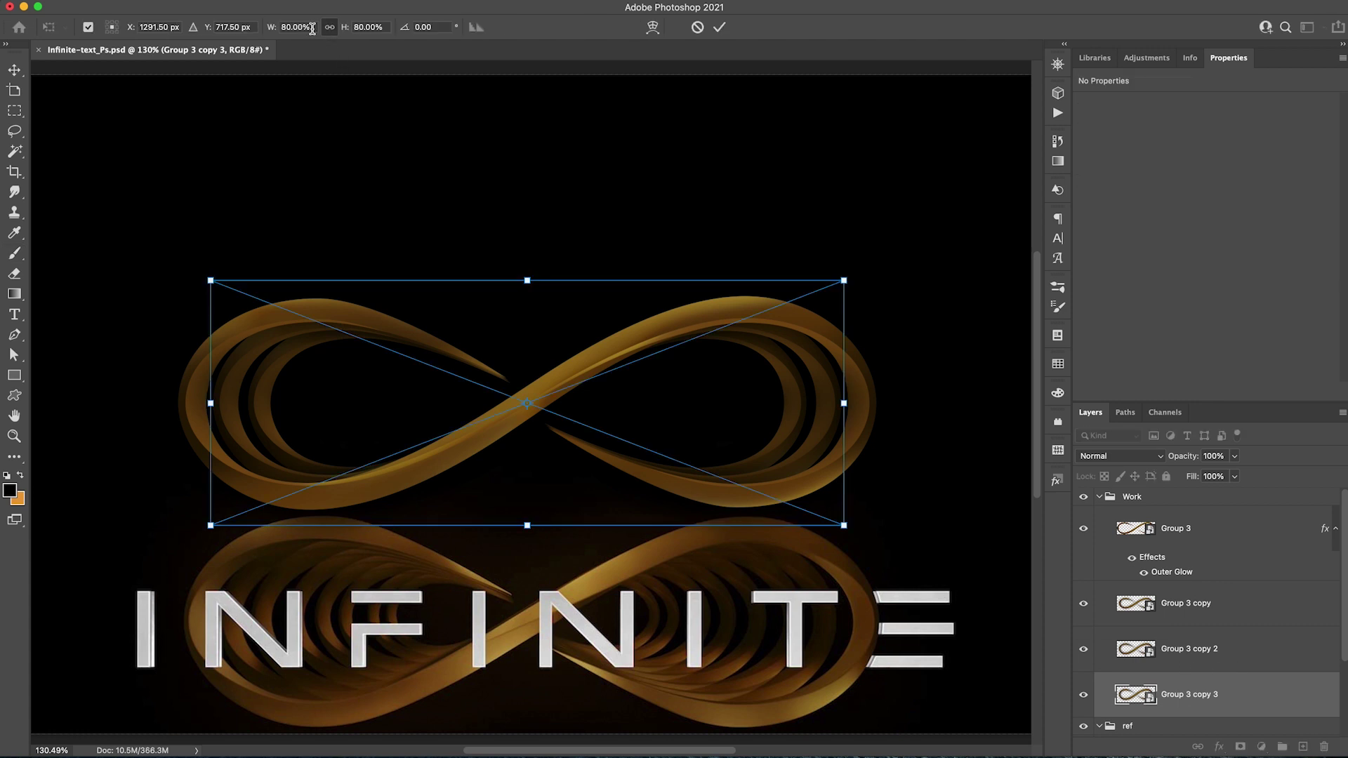
pyautogui.click(312, 28)
pyautogui.write('72')
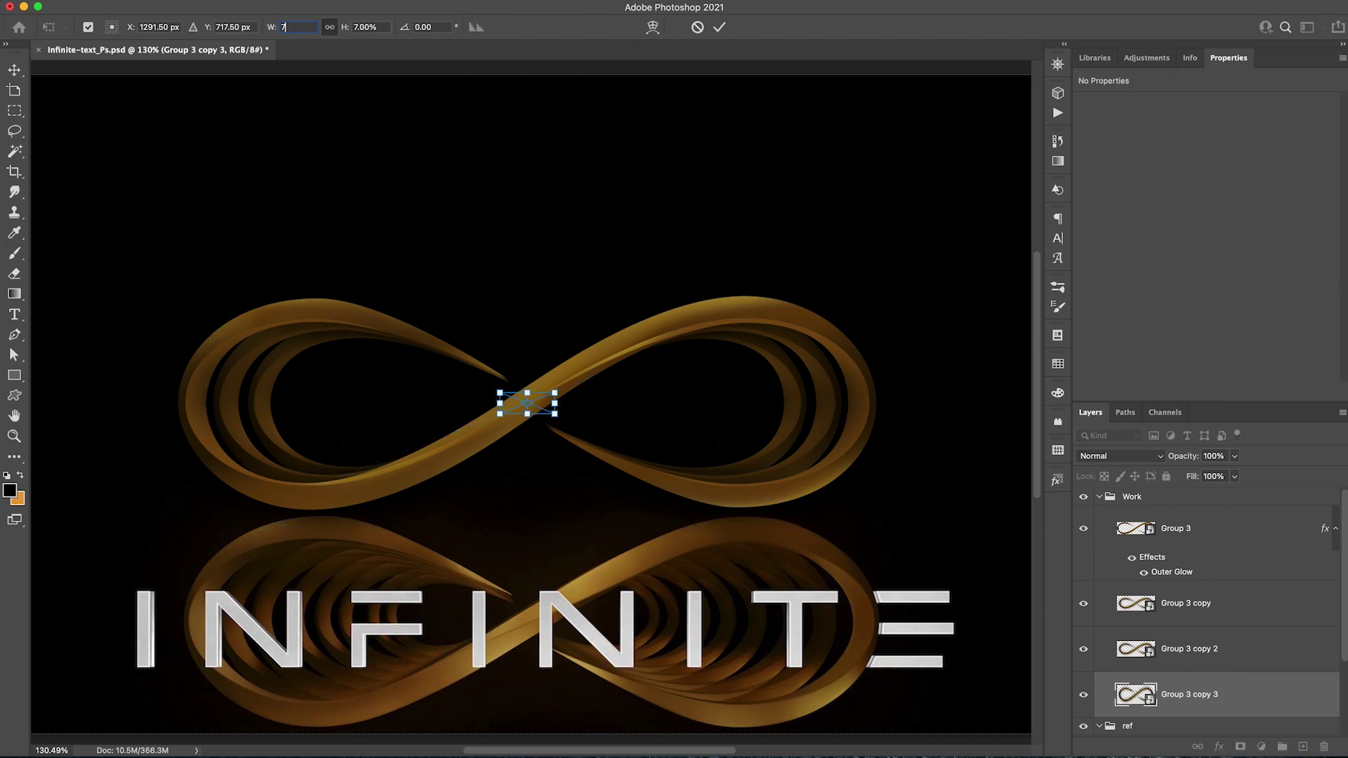
pyautogui.click(719, 27)
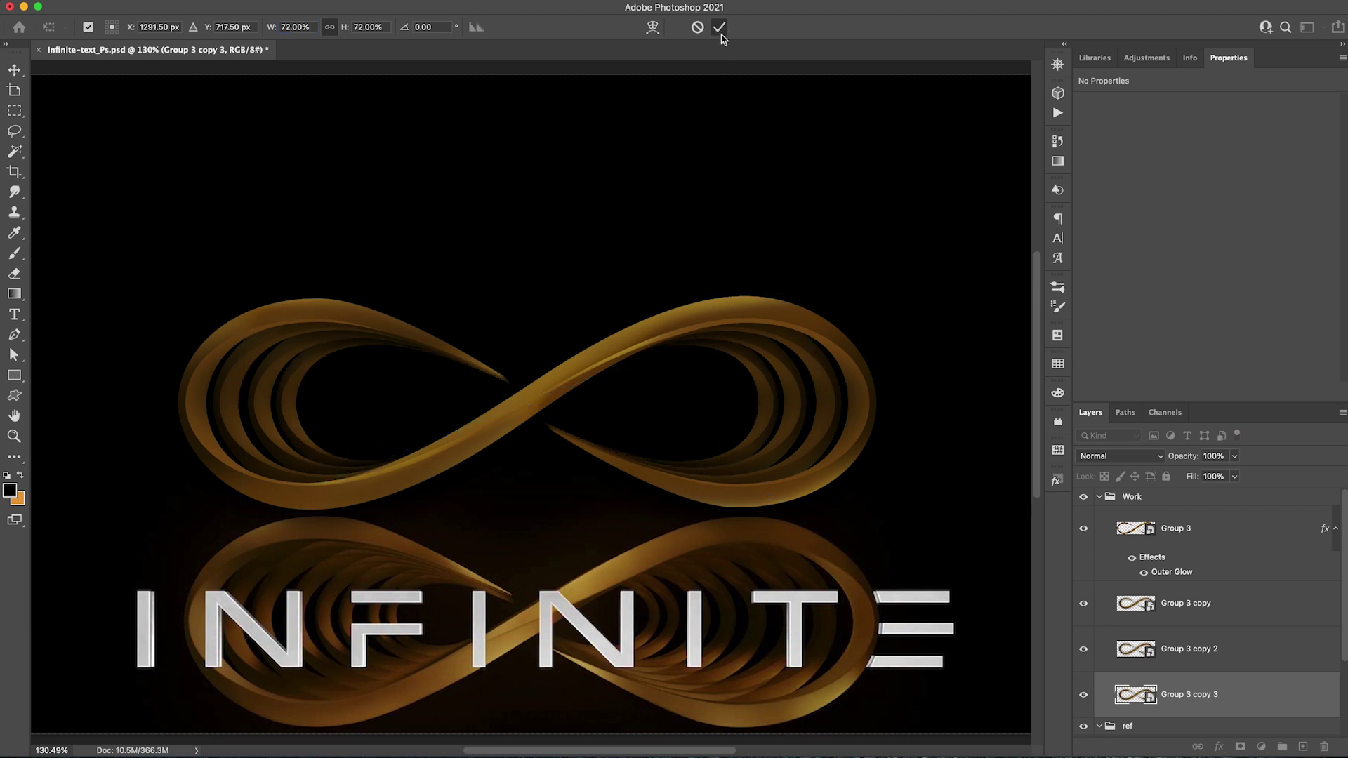
pyautogui.scroll(-2, 1214, 672)
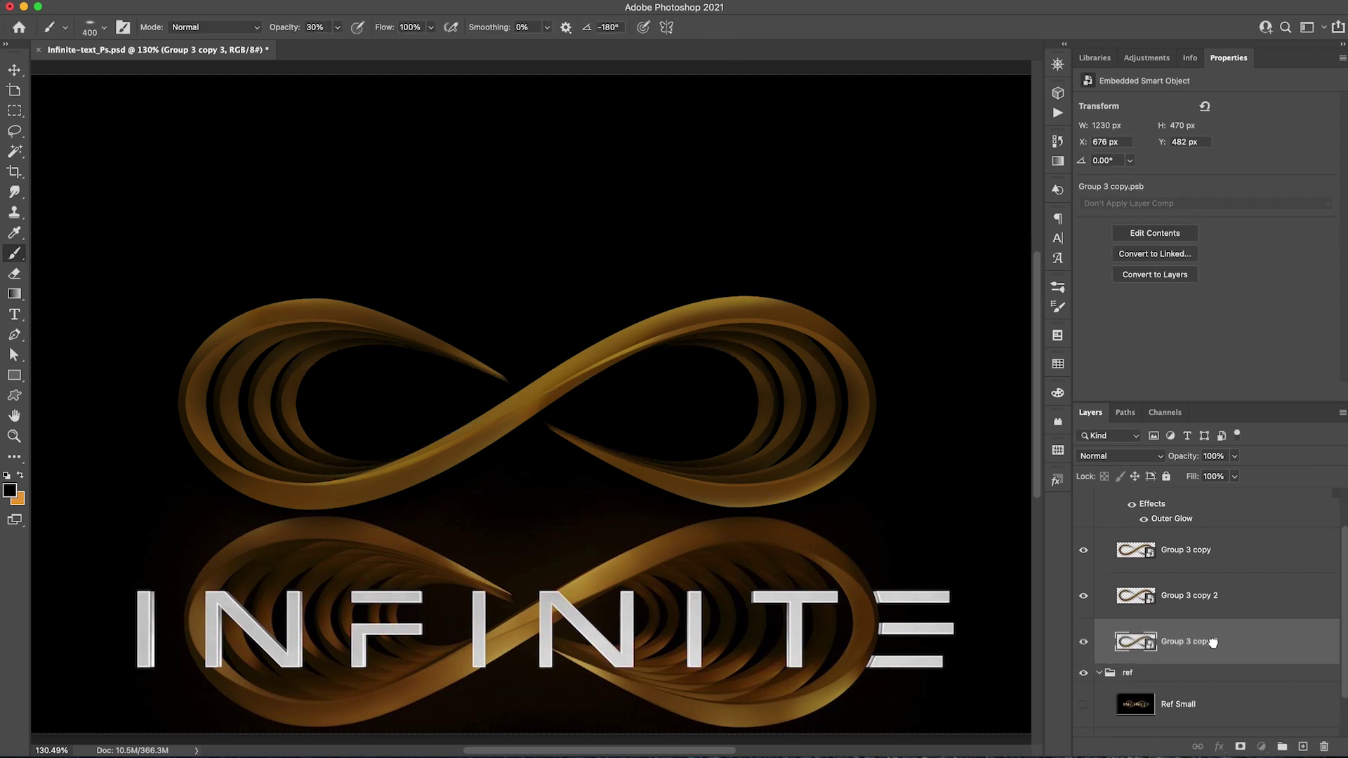
pyautogui.doubleClick(1225, 642)
pyautogui.press('Escape')
pyautogui.moveTo(1223, 660); pyautogui.dragTo(1214, 658)
pyautogui.press('super+t')
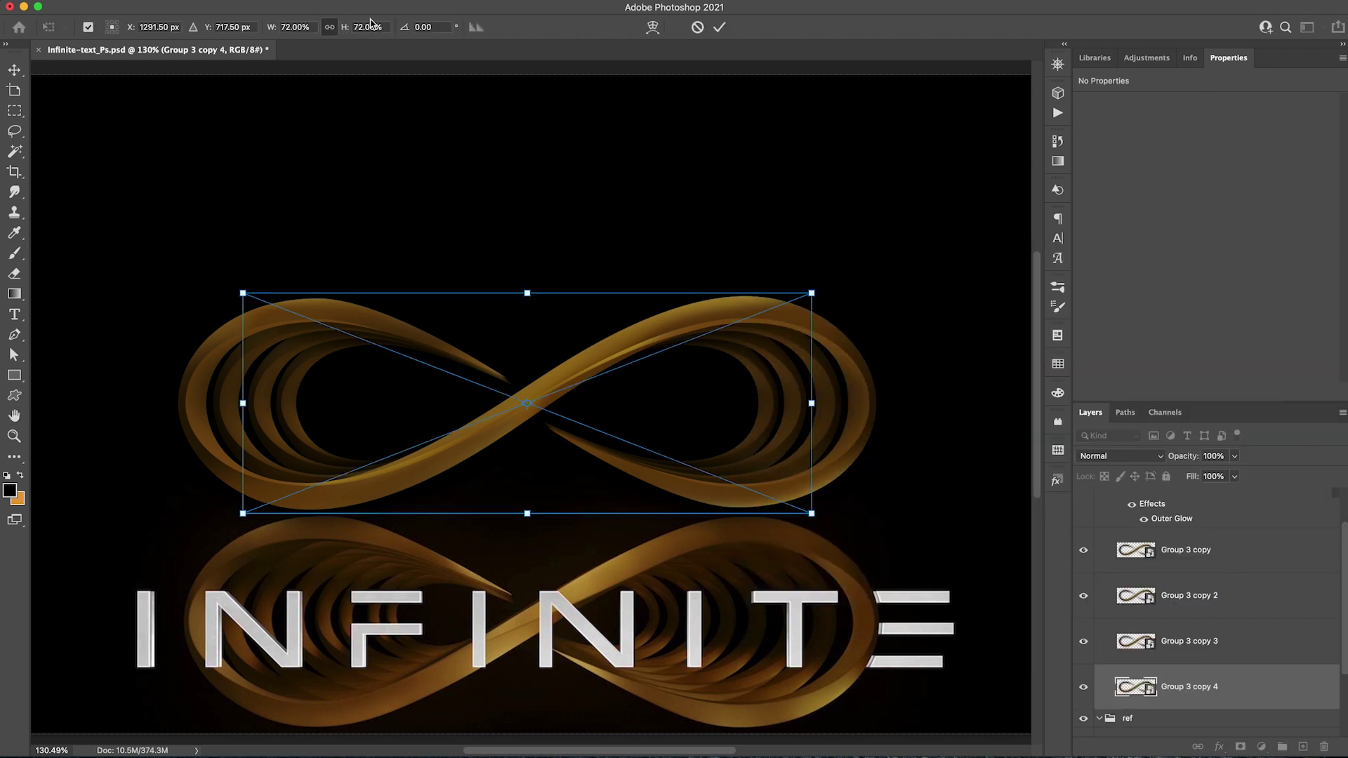
pyautogui.click(370, 23)
pyautogui.write('65')
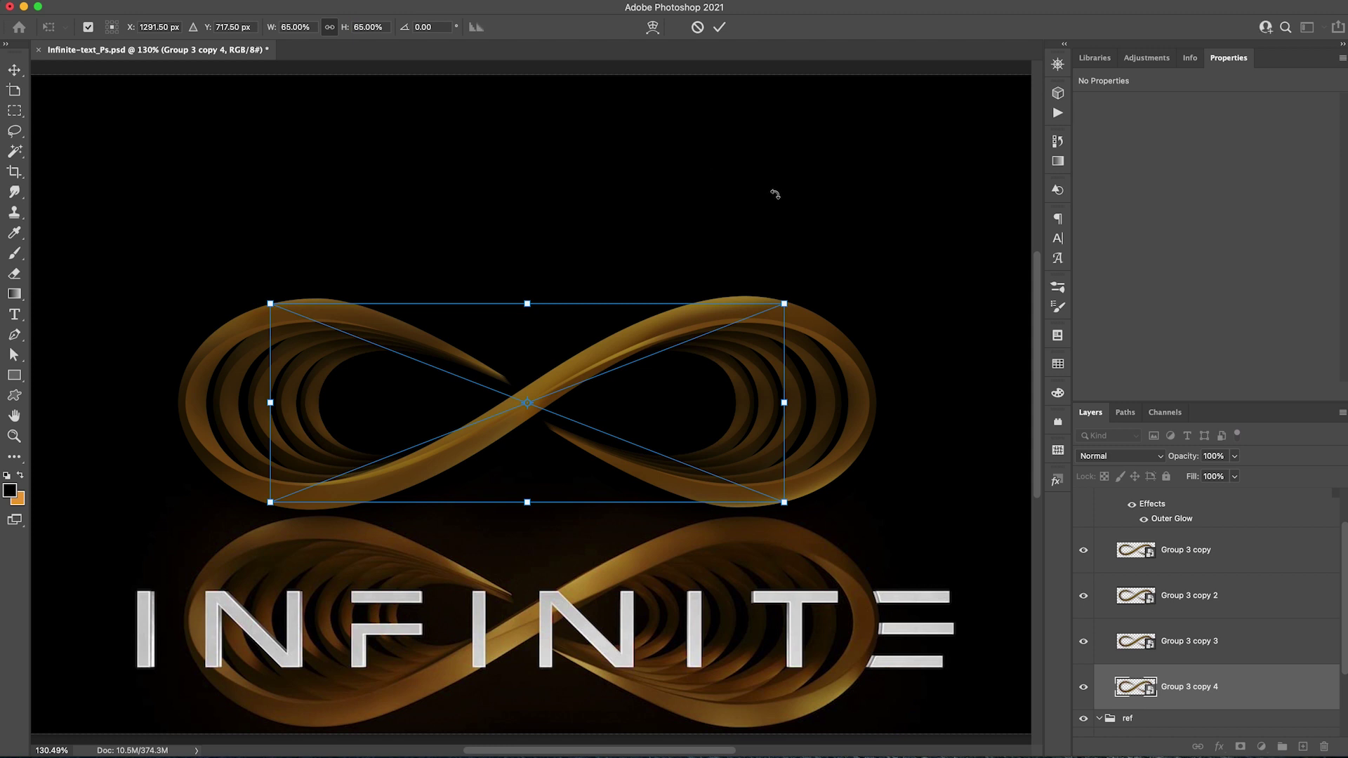
# - Add ribbon duplicates scaled to 58% and 53%
pyautogui.press('super+j')
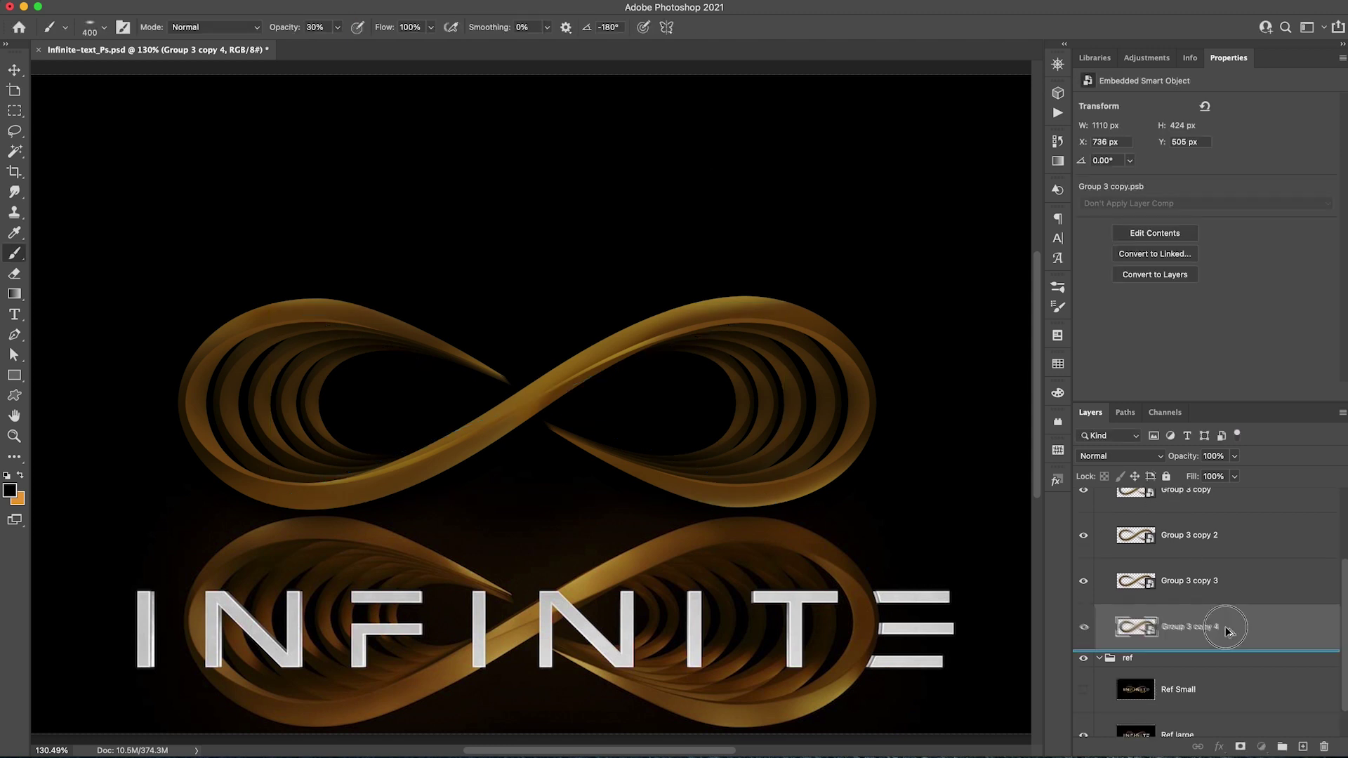
pyautogui.press('super+t')
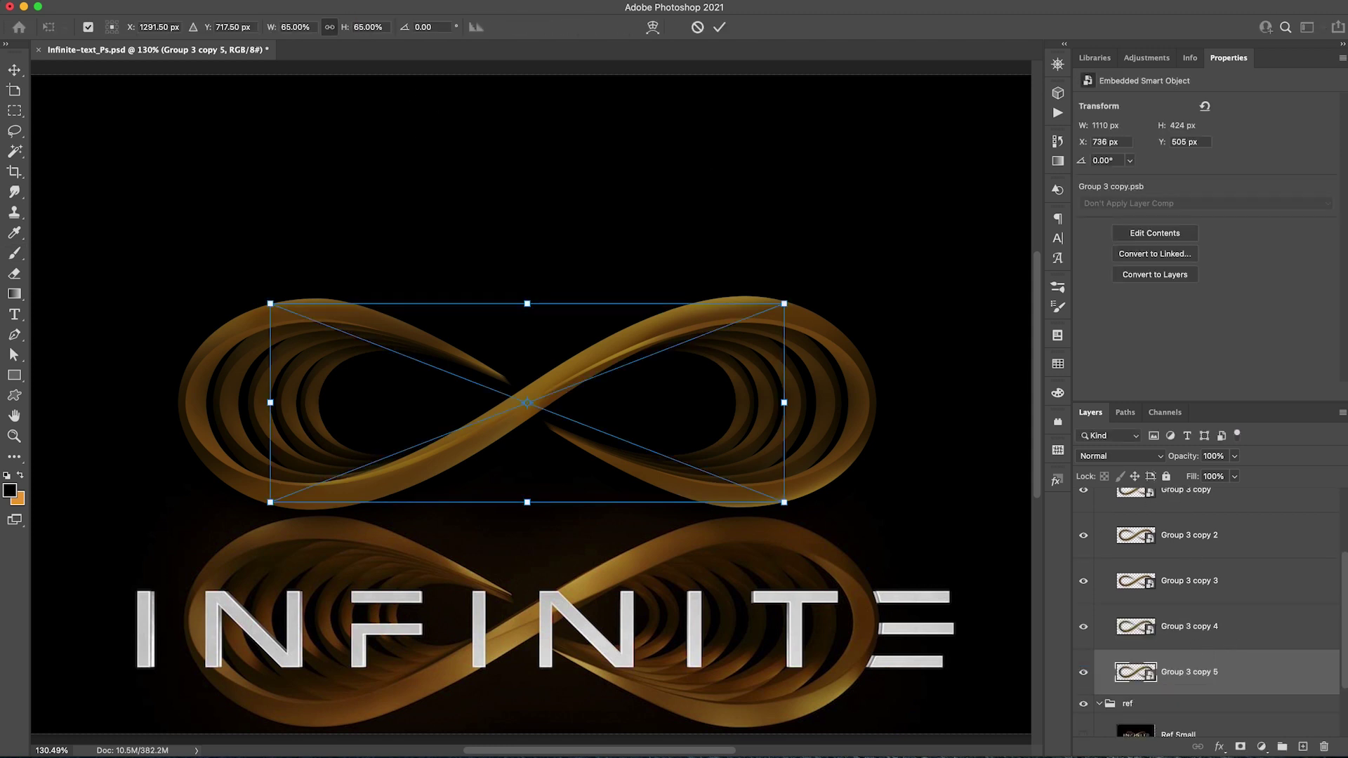
pyautogui.click(307, 27)
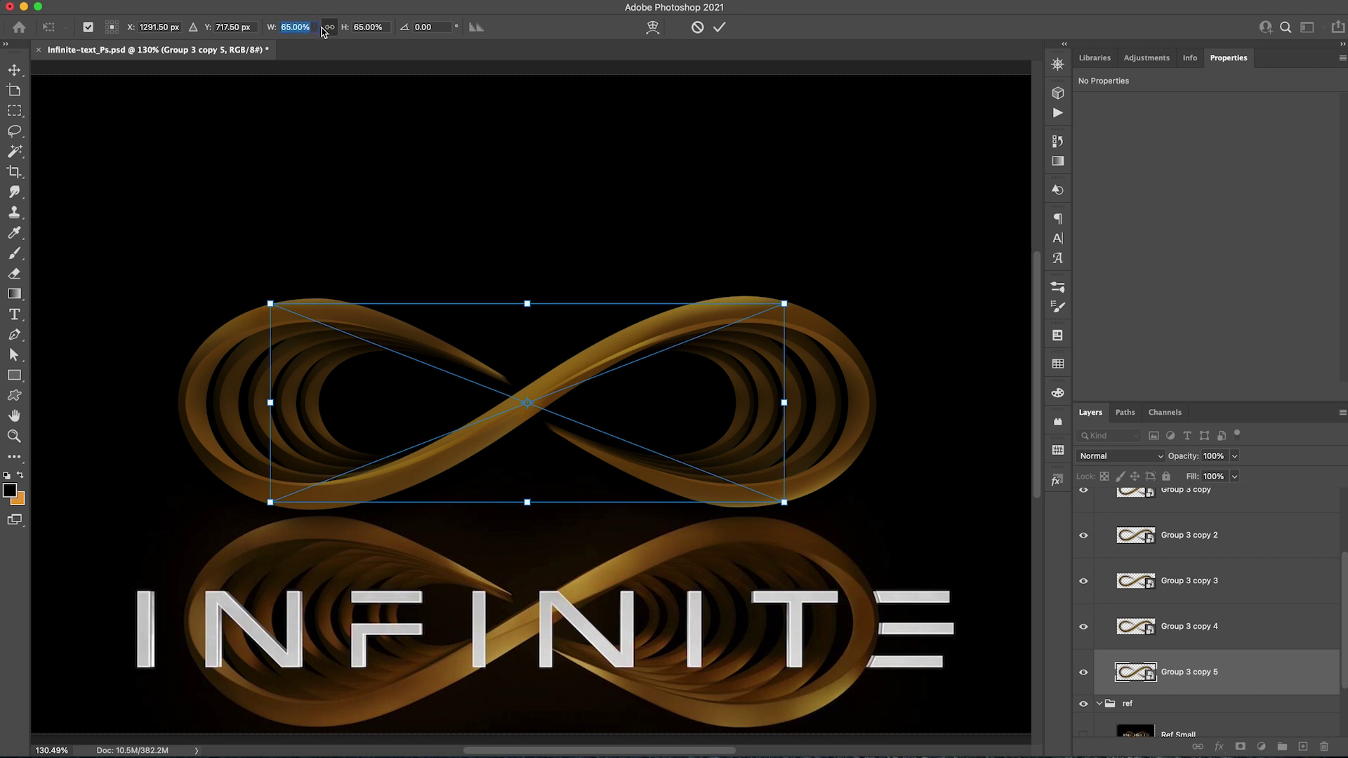
pyautogui.write('58')
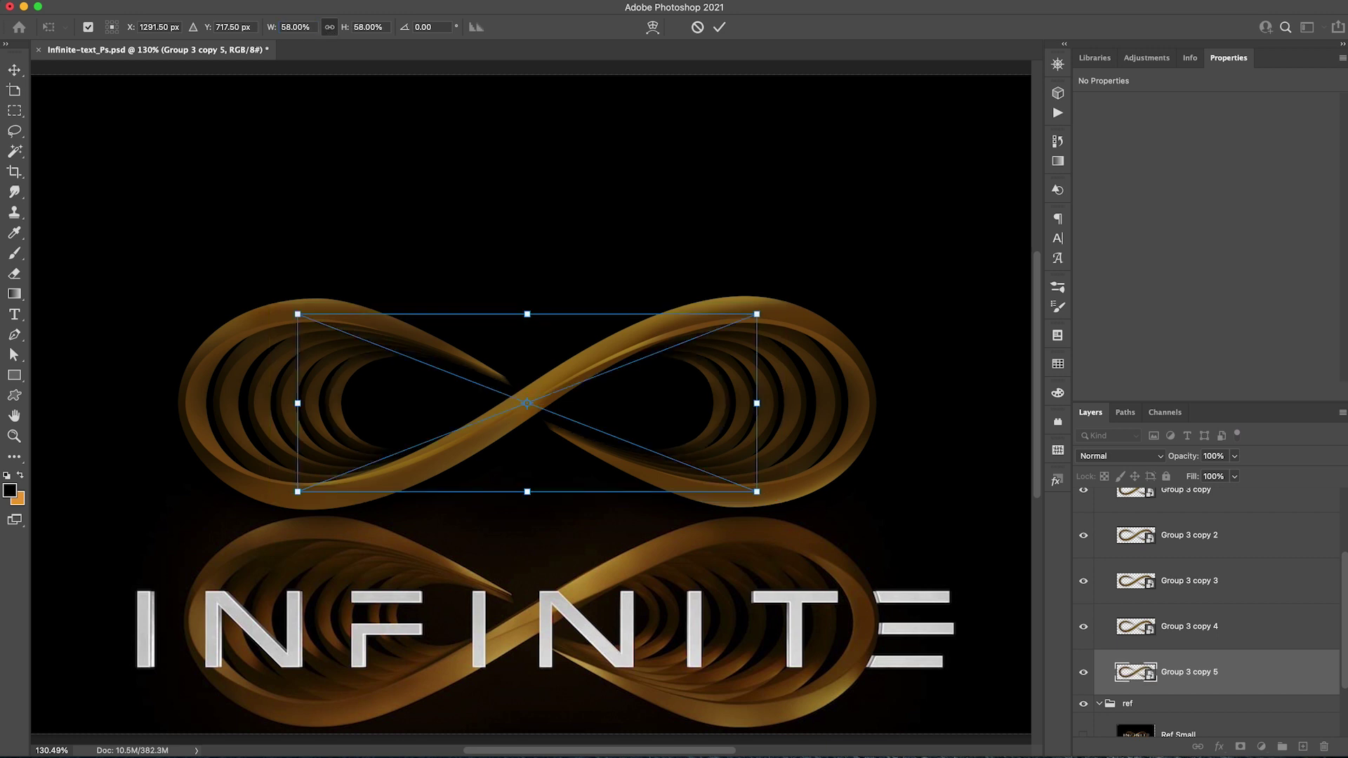
pyautogui.press('Return')
pyautogui.press('b')
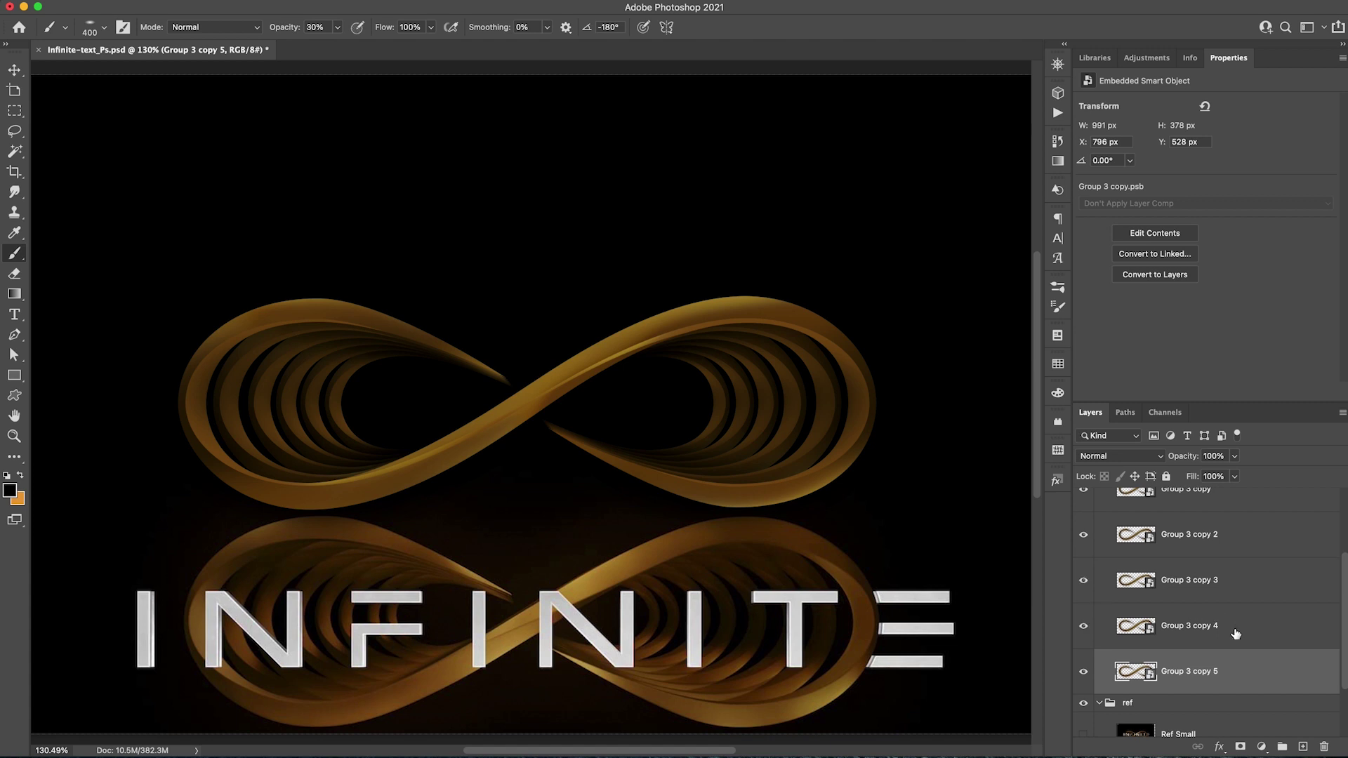
pyautogui.press('super+j')
pyautogui.press('super+t')
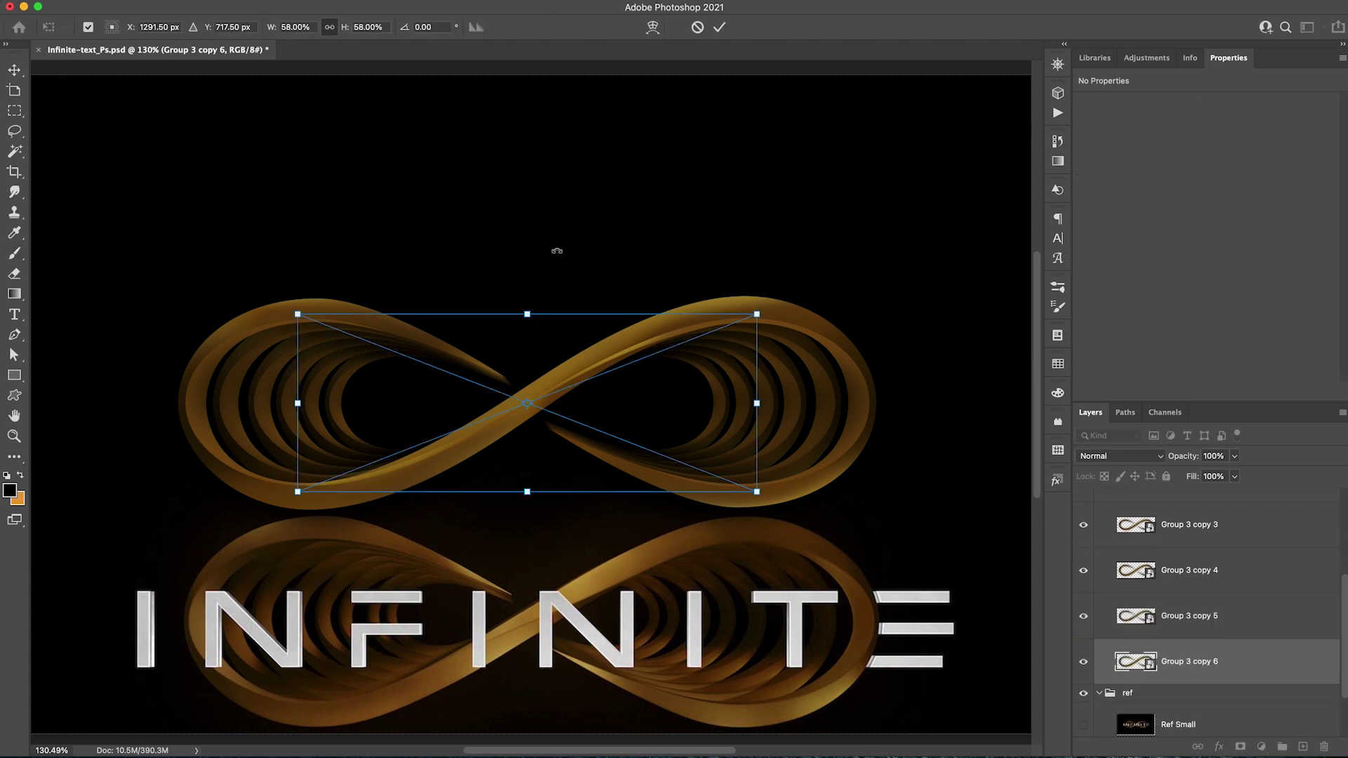
pyautogui.click(311, 27)
pyautogui.write('53')
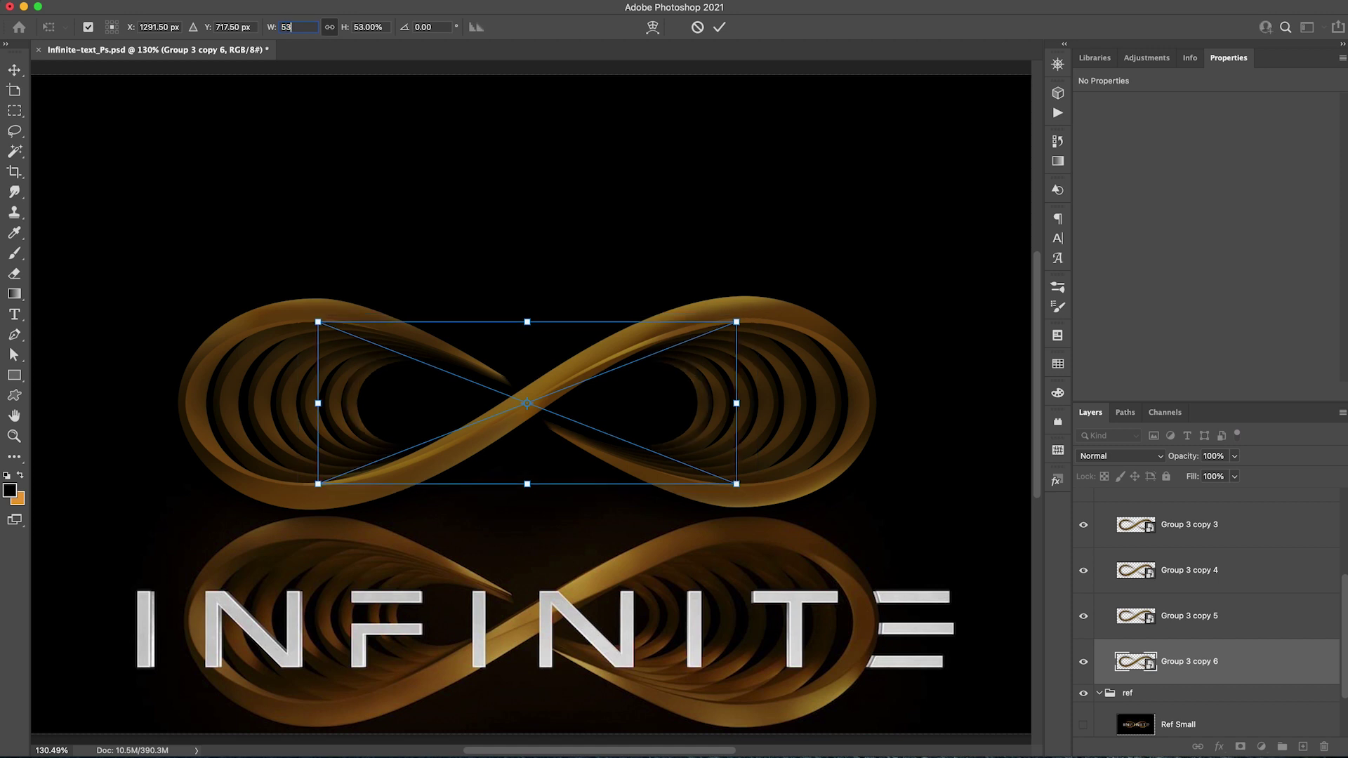
pyautogui.press('Return')
pyautogui.press('b')
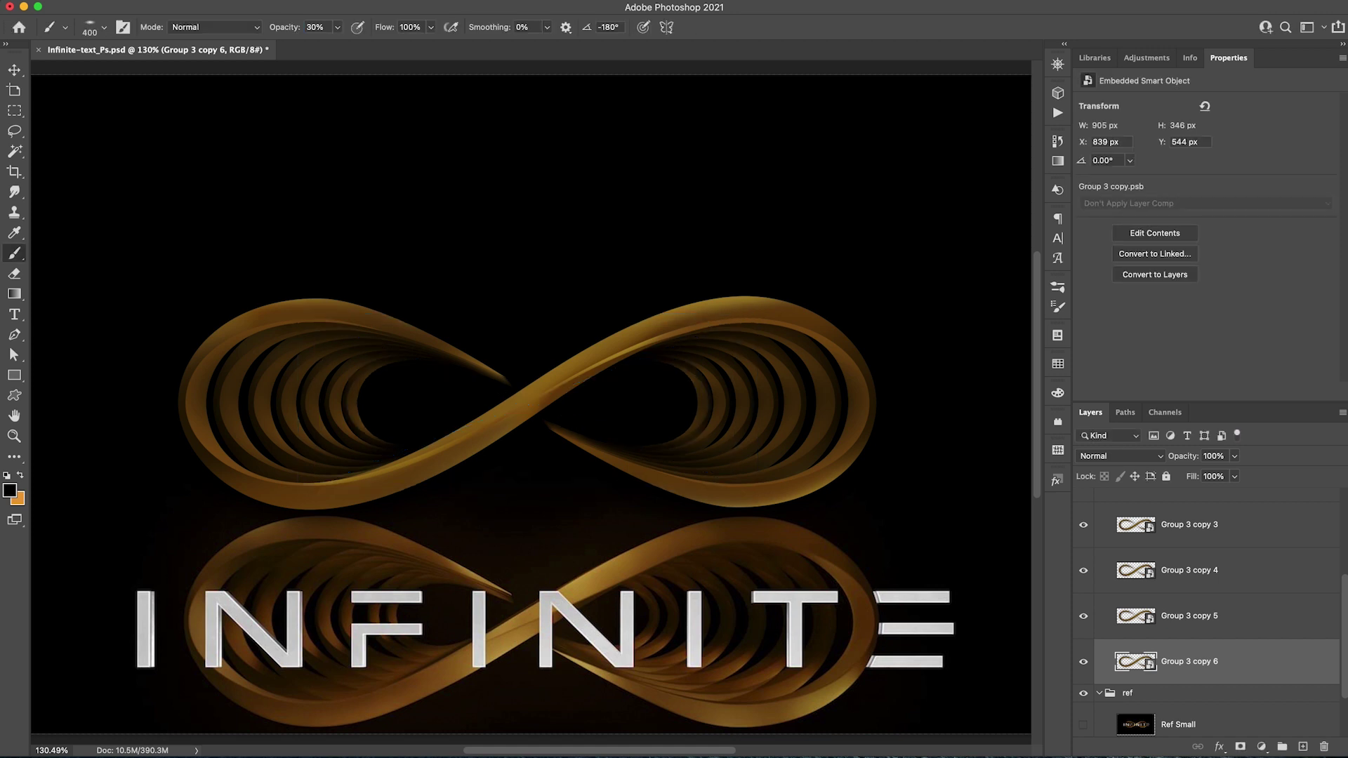
# - Add one more ribbon duplicate scaled down to 48%
pyautogui.moveTo(1264, 671); pyautogui.dragTo(1264, 680)
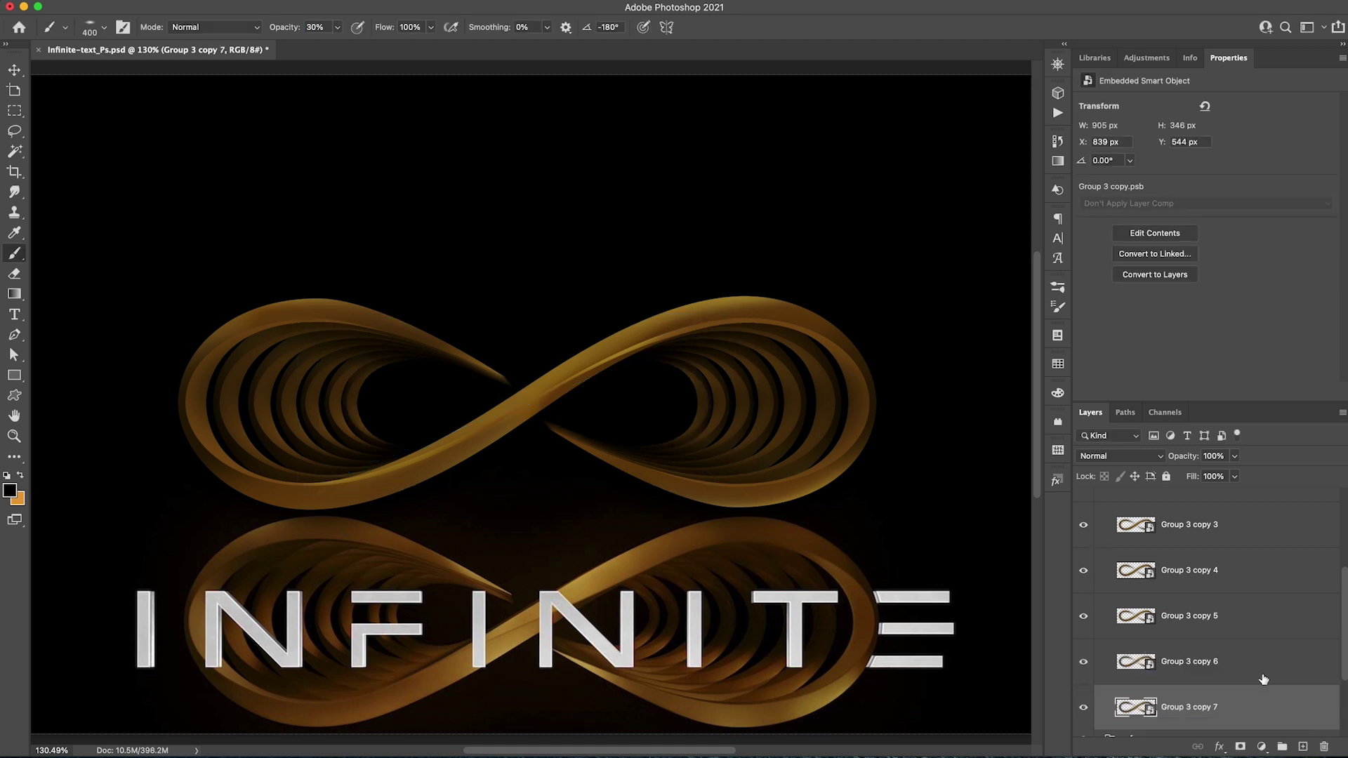
pyautogui.press('super+t')
pyautogui.click(375, 27)
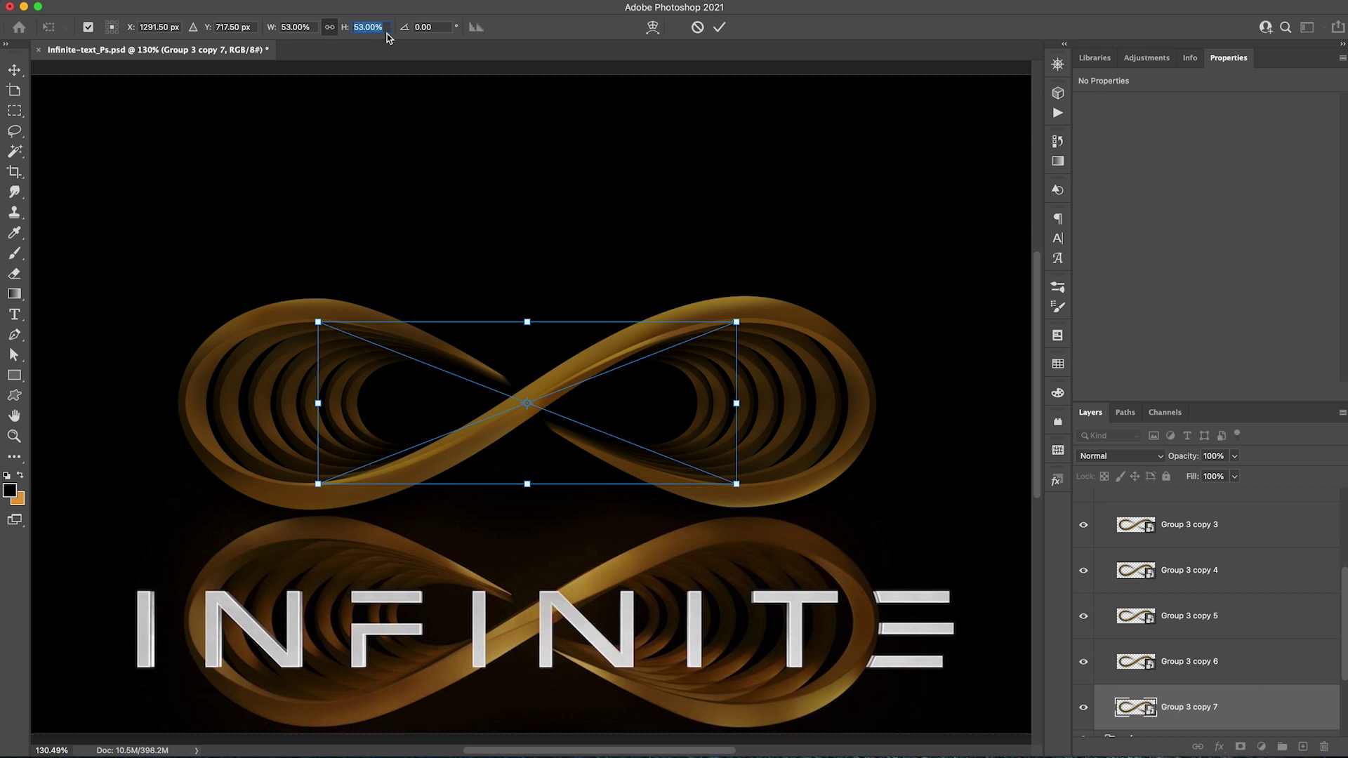
pyautogui.press('Down')
pyautogui.press('Down')
pyautogui.press('Down')
pyautogui.press('Down')
pyautogui.press('Down')
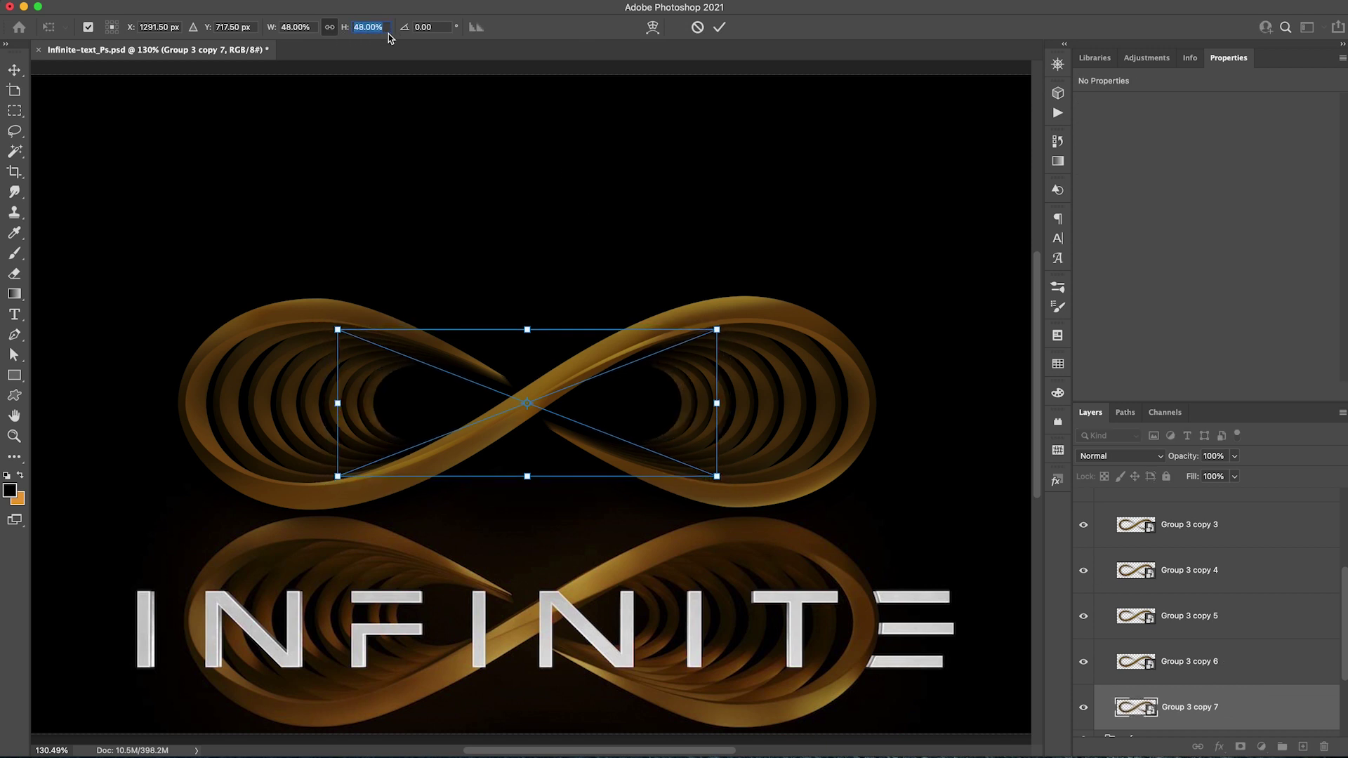
pyautogui.press('Return')
pyautogui.press('b')
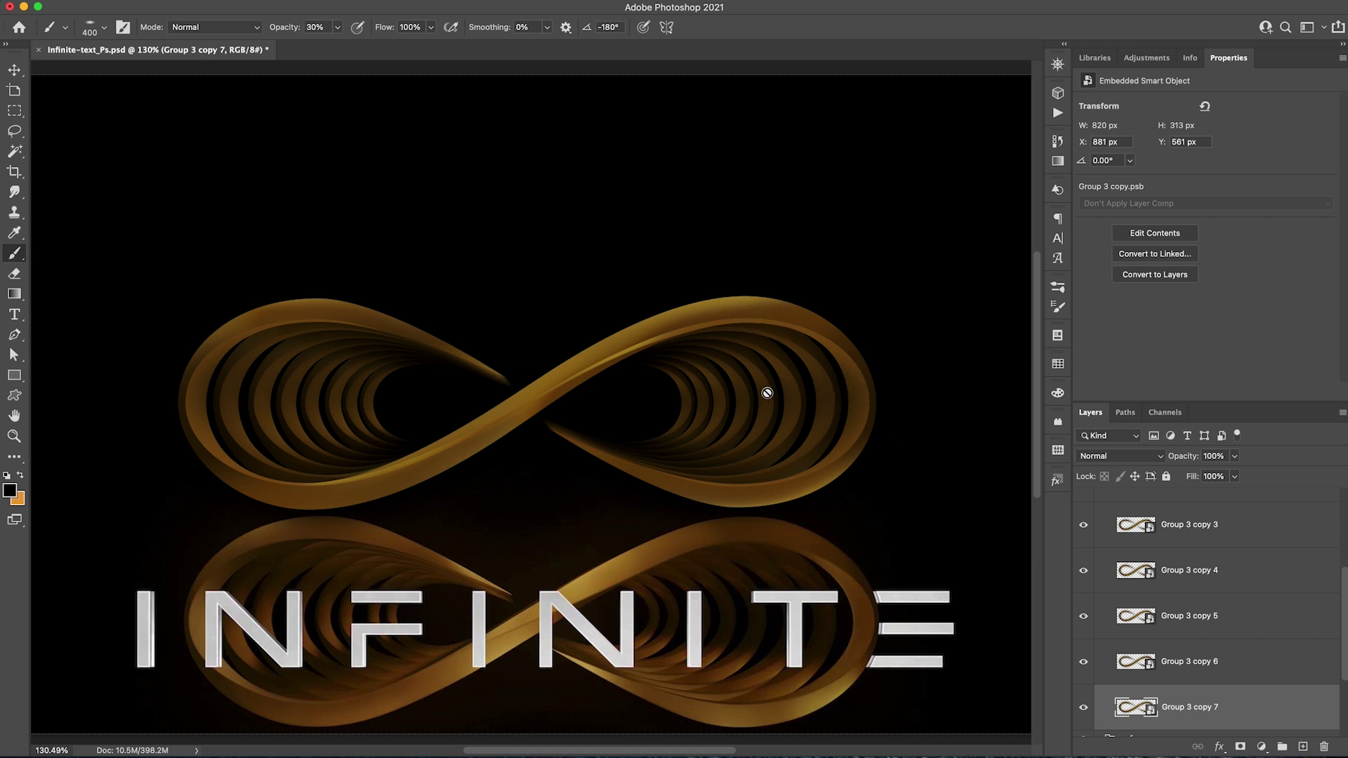
# - Group Group 3 through Group 3 copy 7 and name the group Shapes
pyautogui.scroll(5, 1211, 617)
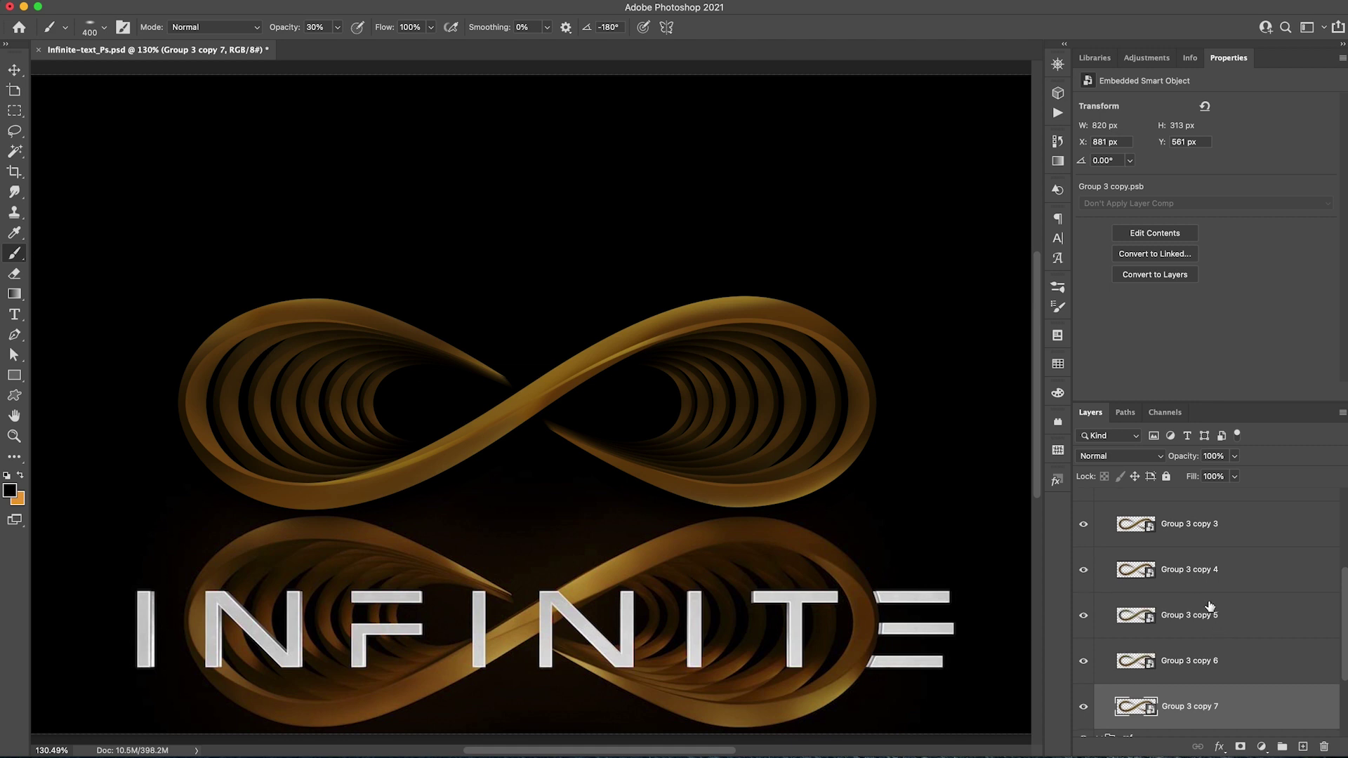
pyautogui.click(1170, 535)
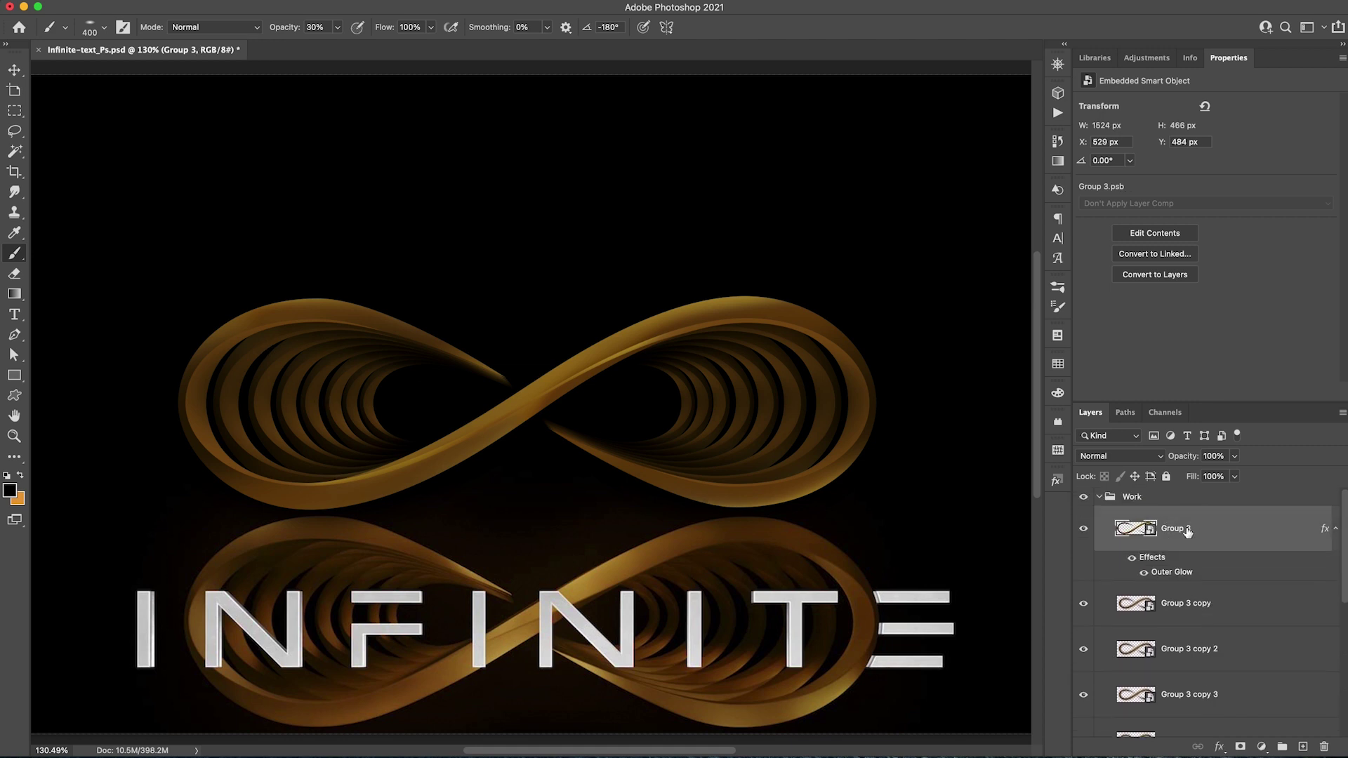
pyautogui.scroll(-8, 1204, 611)
pyautogui.keyDown('shift'); pyautogui.click(1204, 615); pyautogui.keyUp('shift')
pyautogui.press('super+g')
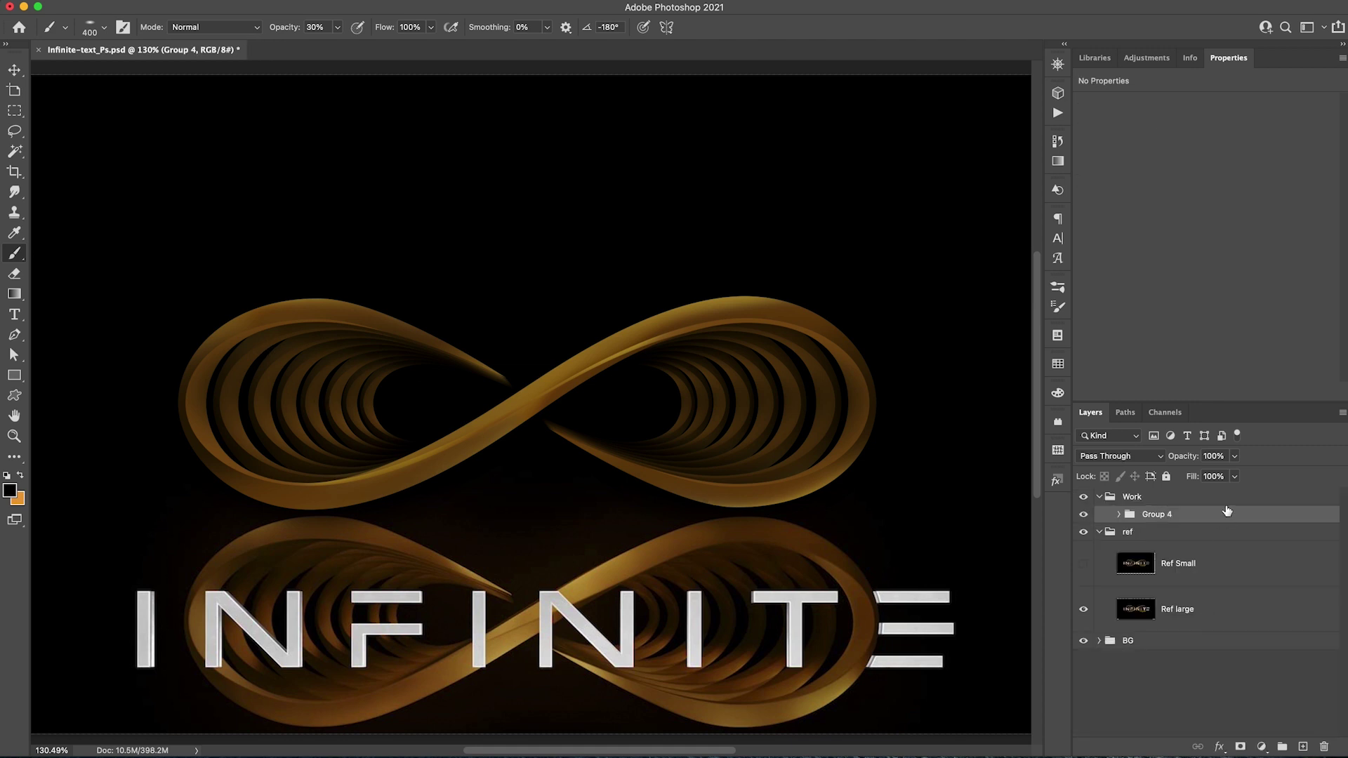
pyautogui.doubleClick(1171, 515)
pyautogui.write('Shapes')
pyautogui.press('Return')
# - Create a text layer in light grey (d4d4d4) sampled from the reference letters
pyautogui.click(15, 314)
pyautogui.click(202, 215)
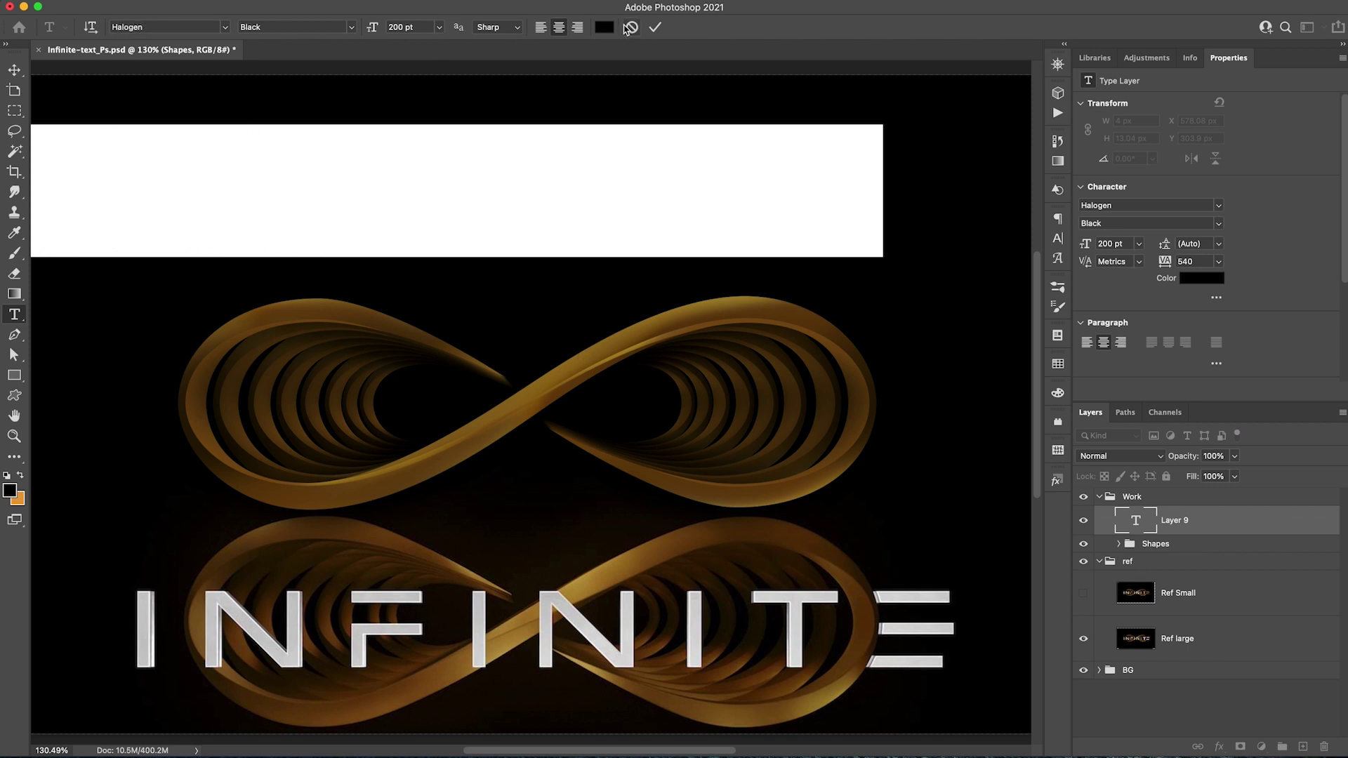
pyautogui.click(604, 28)
pyautogui.click(796, 594)
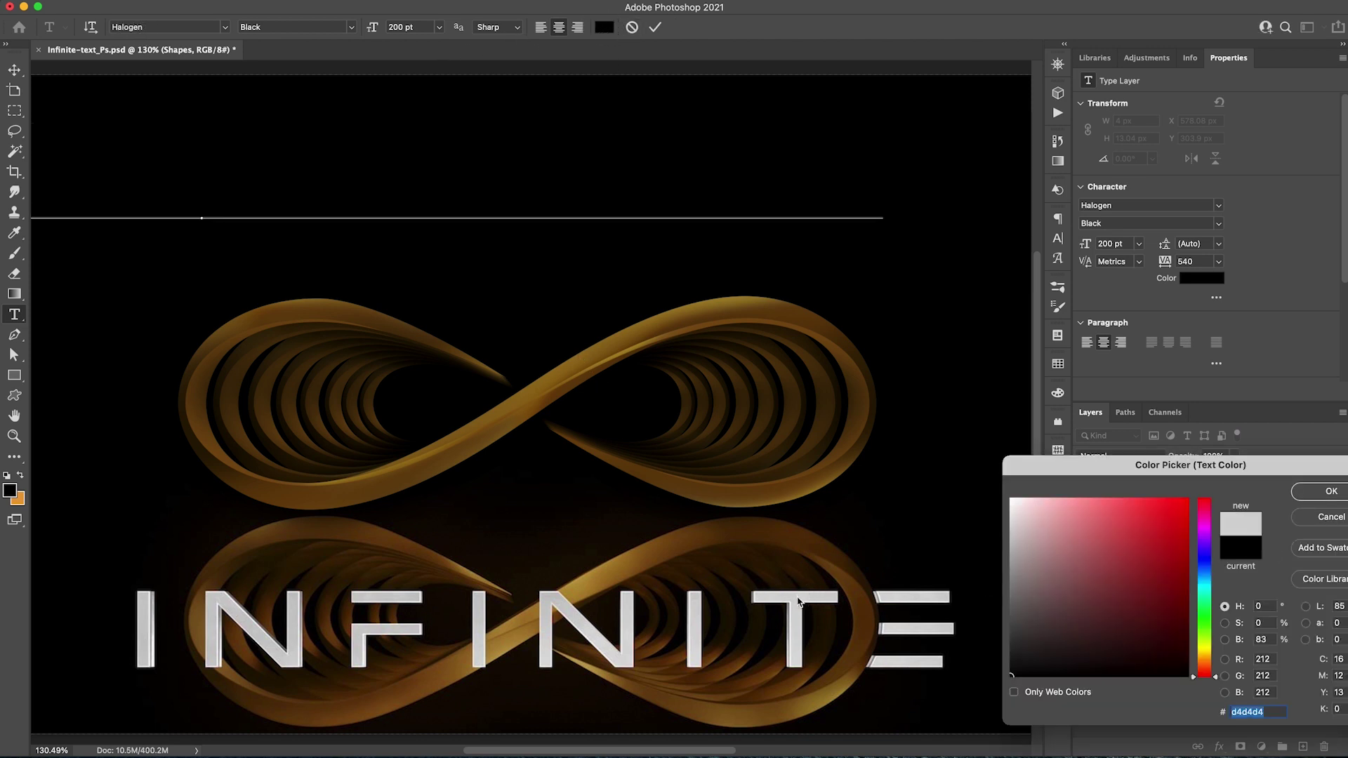
pyautogui.click(1331, 492)
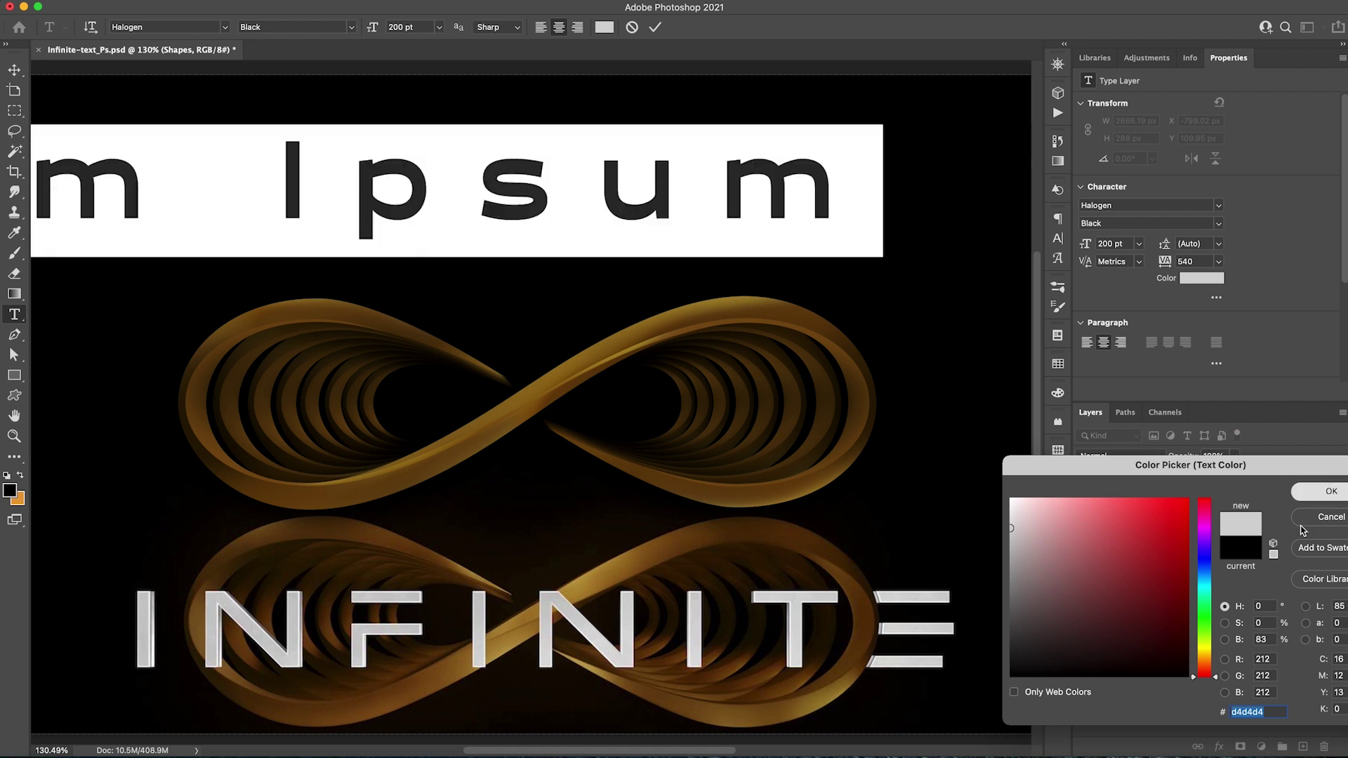
pyautogui.click(14, 70)
pyautogui.moveTo(310, 187); pyautogui.dragTo(498, 351)
# - Change the text to INFINITE and centre it across the upper infinity ribbon
pyautogui.doubleClick(1136, 521)
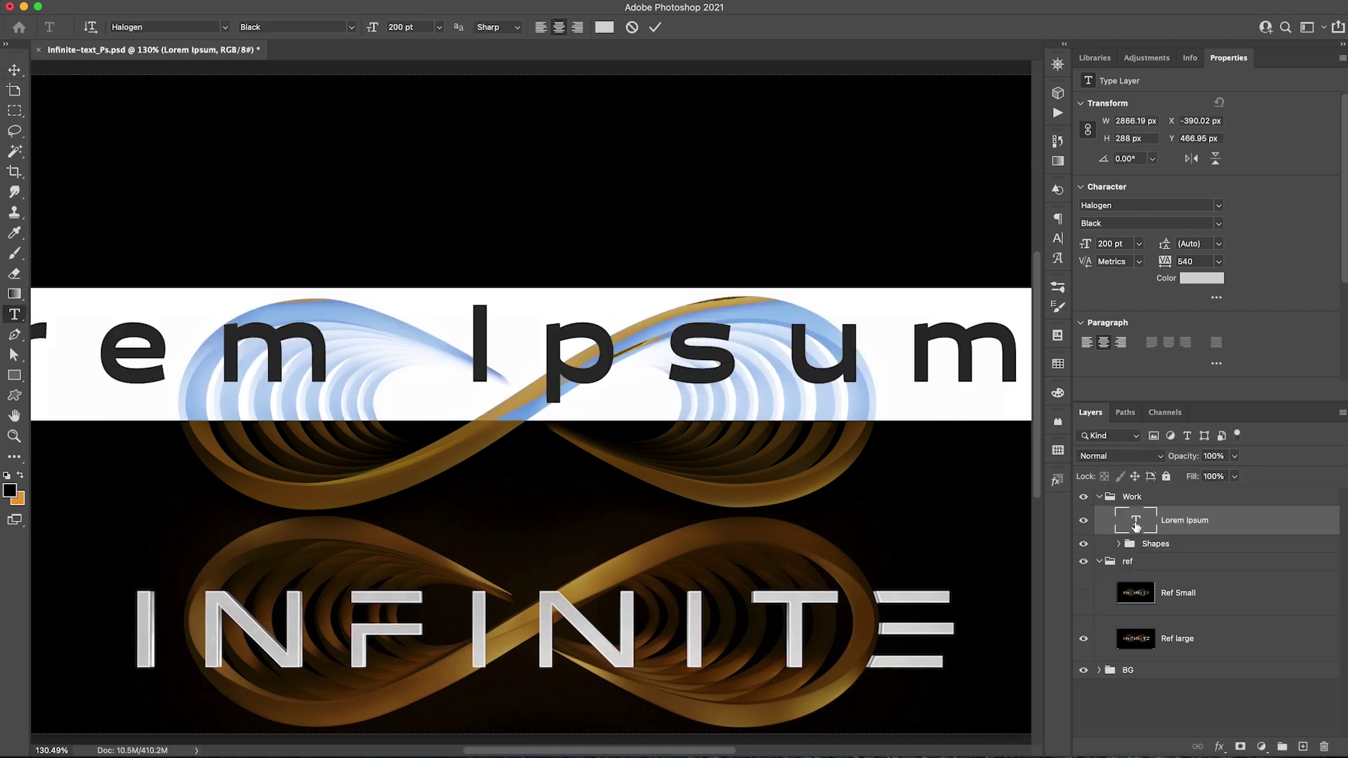
pyautogui.write('INFINITE')
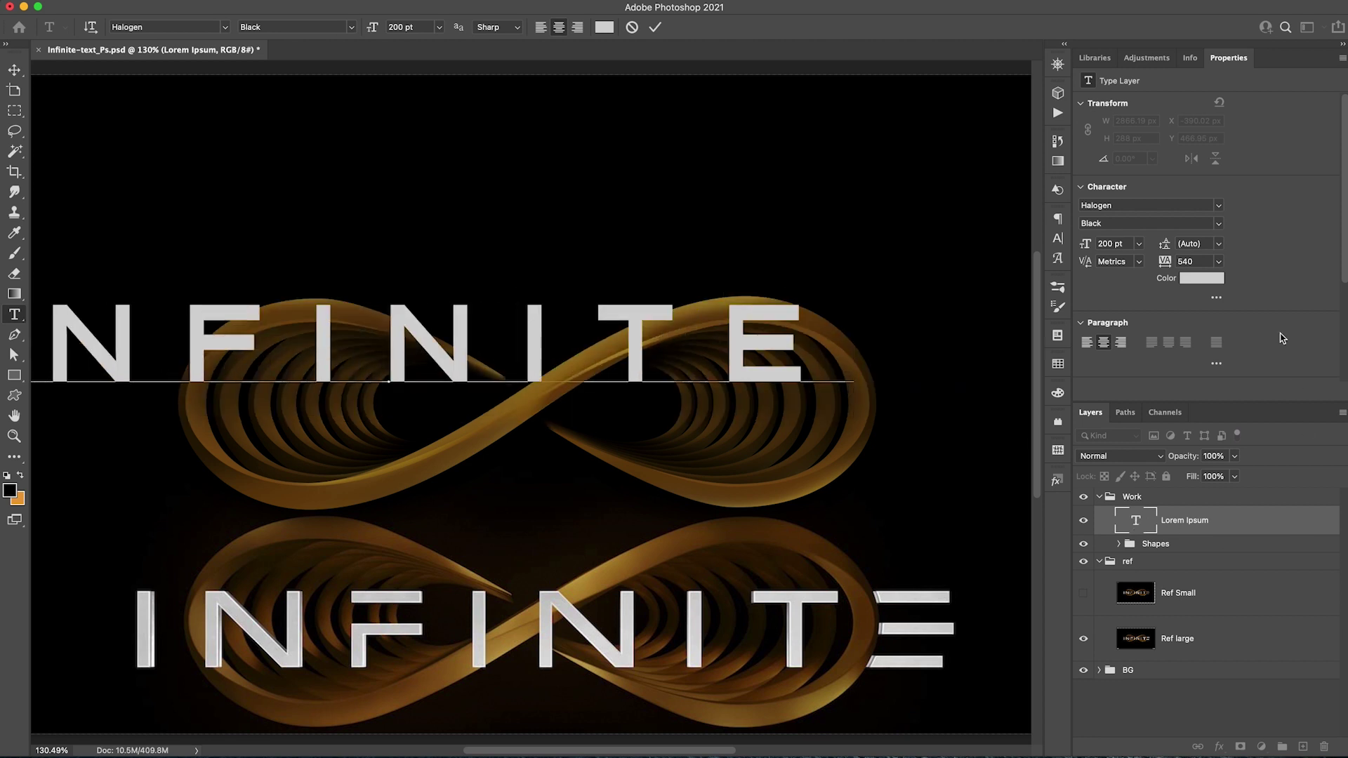
pyautogui.click(655, 27)
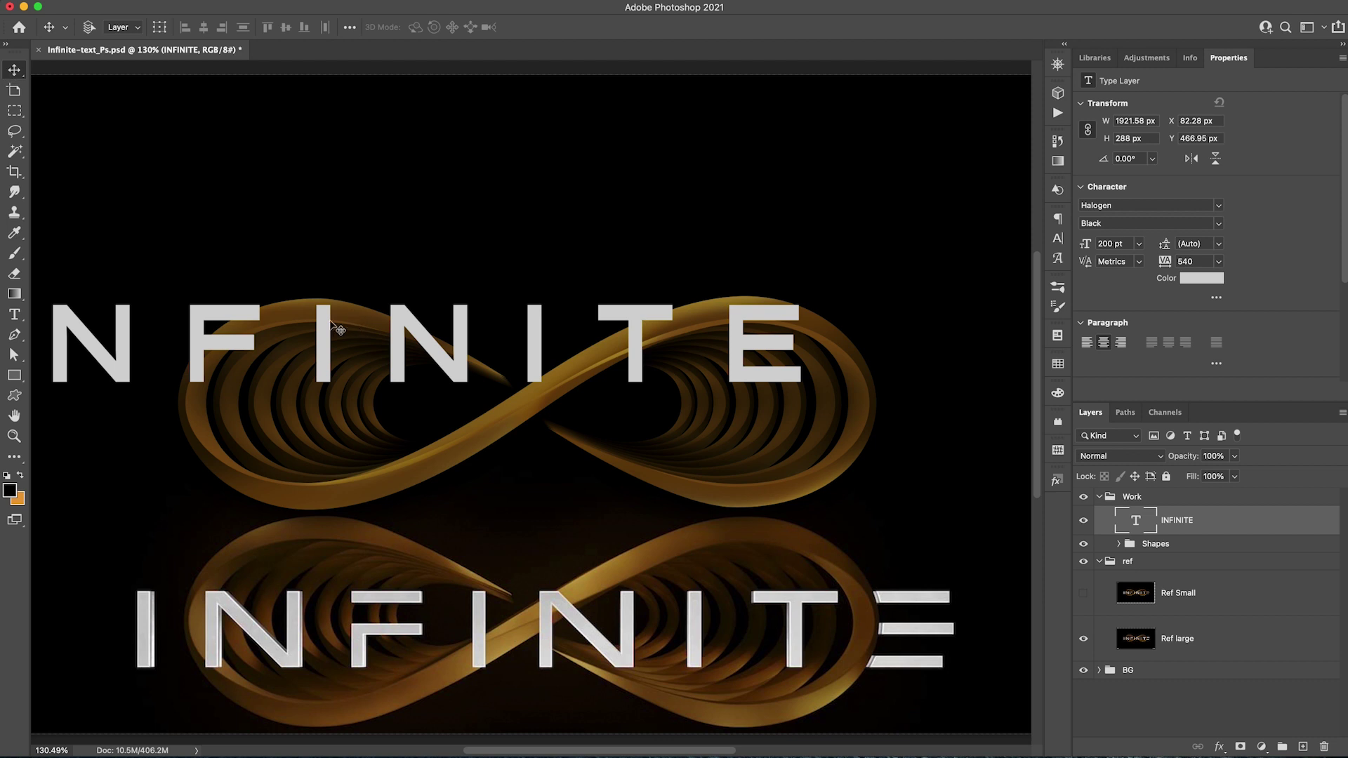
pyautogui.moveTo(279, 344); pyautogui.dragTo(416, 404)
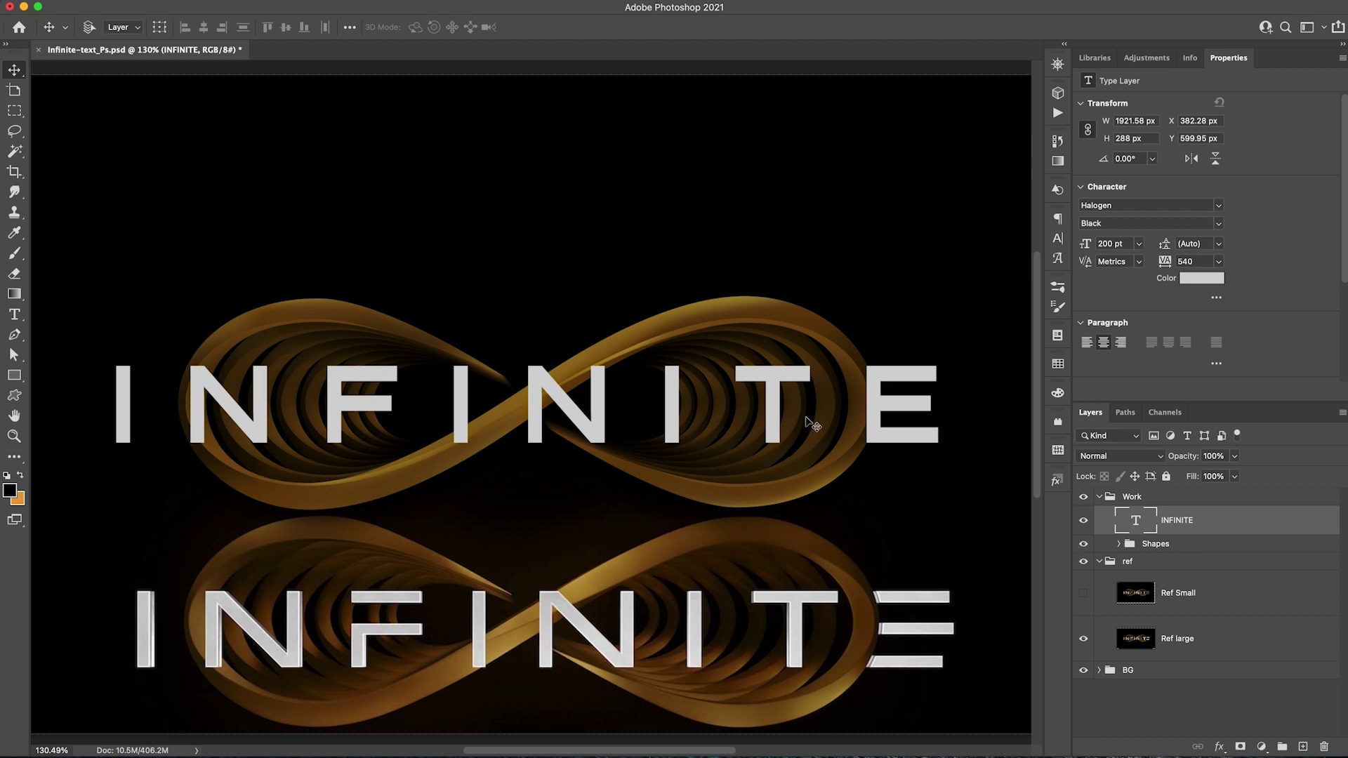
# - Add a layer mask to INFINITE and marquee a thin strip across the F
pyautogui.click(1241, 748)
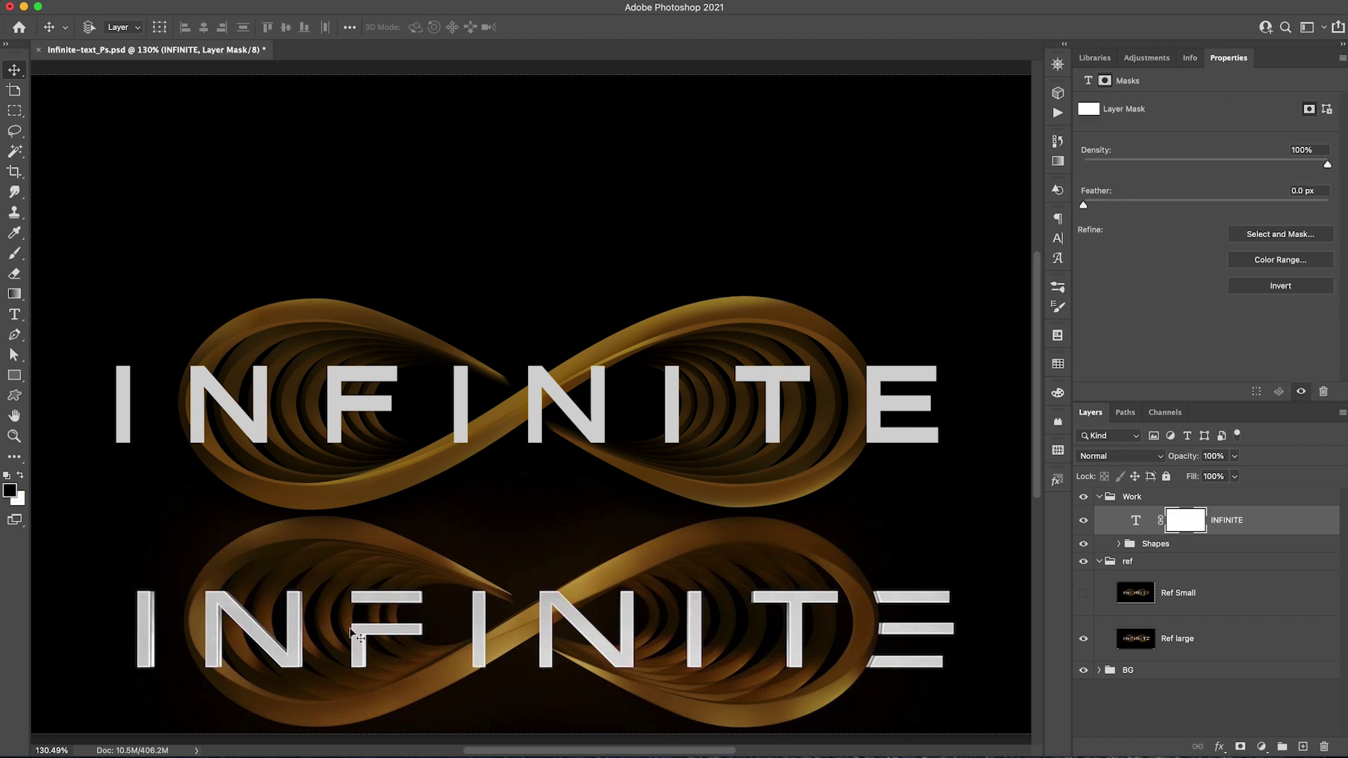
pyautogui.click(14, 110)
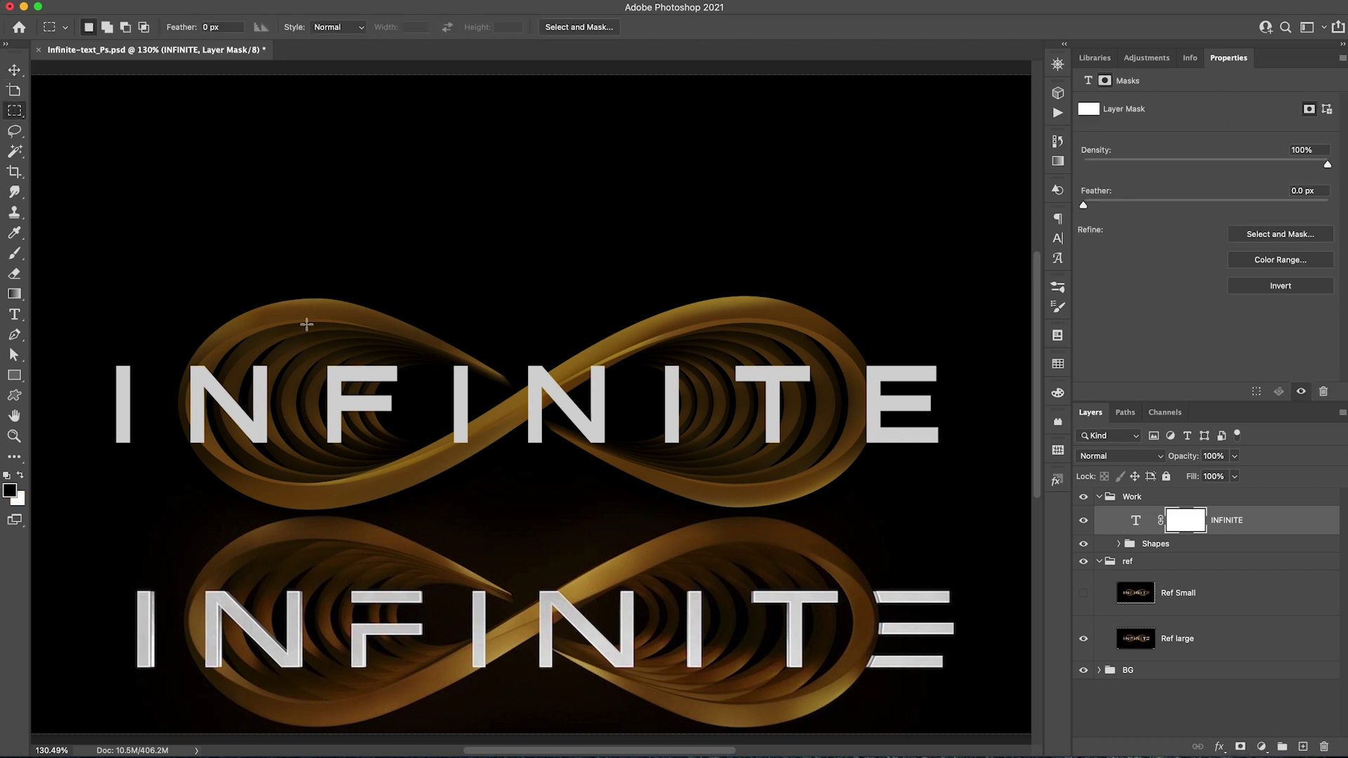
pyautogui.scroll(10, 324, 383)
pyautogui.moveTo(294, 353); pyautogui.dragTo(674, 411)
pyautogui.scroll(-10, 674, 410)
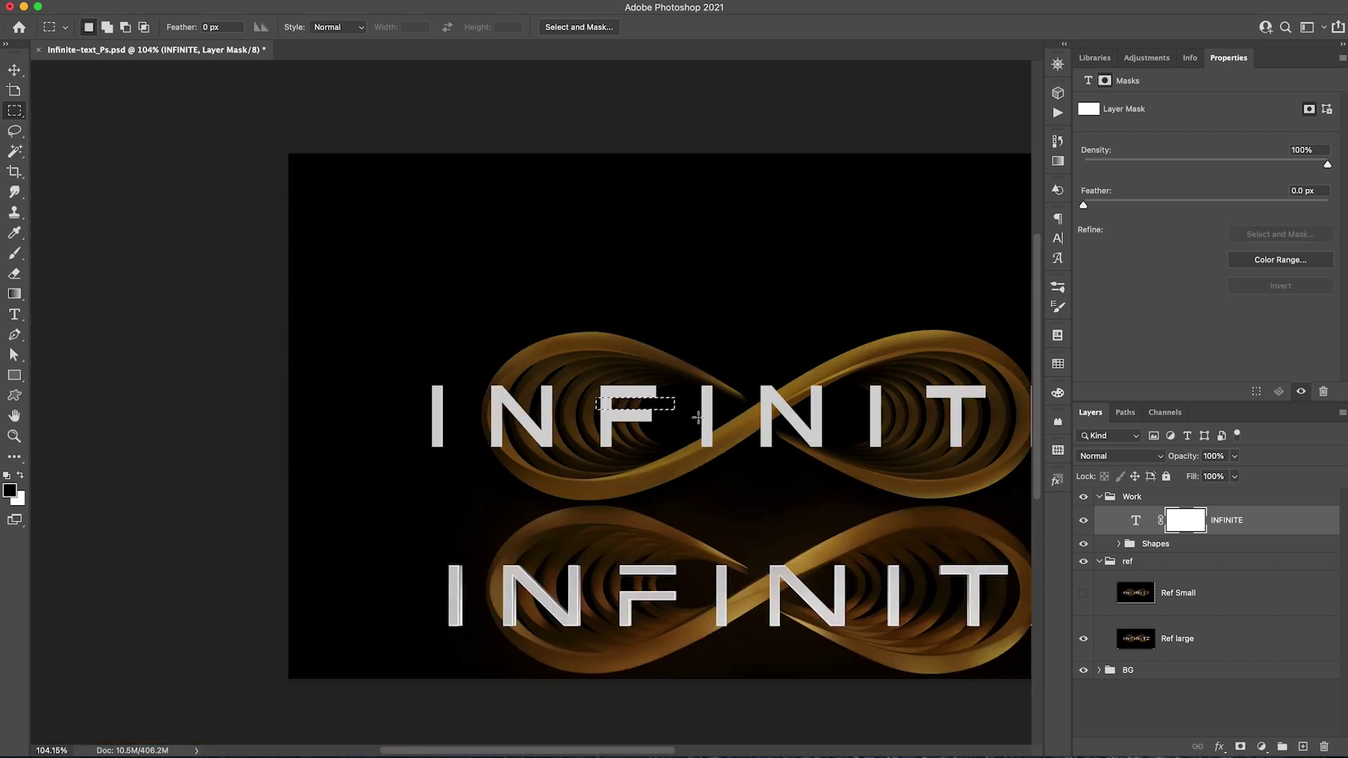
pyautogui.hscroll(5, 684, 400)
pyautogui.scroll(8, 939, 362)
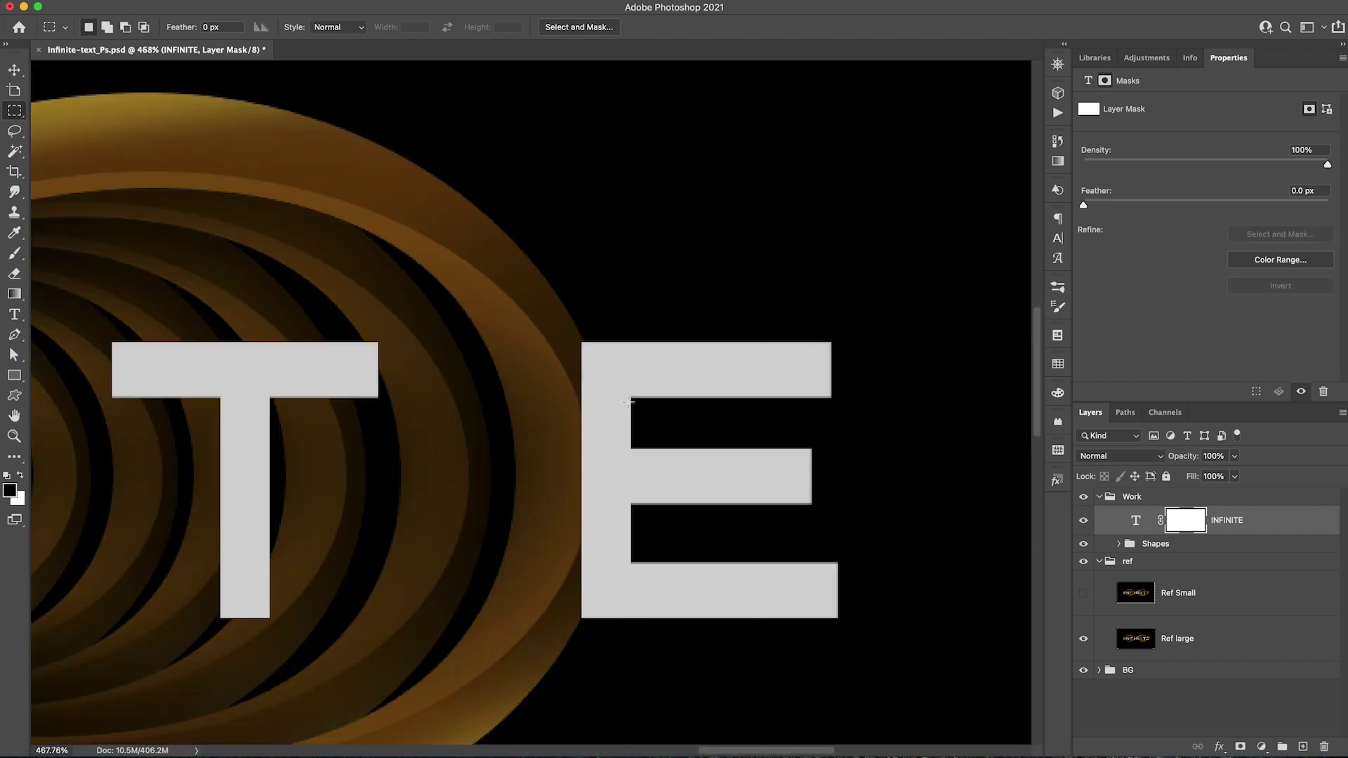
# - Add strips across the E's upper and lower gaps, fill them black in the mask, and deselect
pyautogui.press('shift')
pyautogui.moveTo(555, 400); pyautogui.dragTo(911, 449)
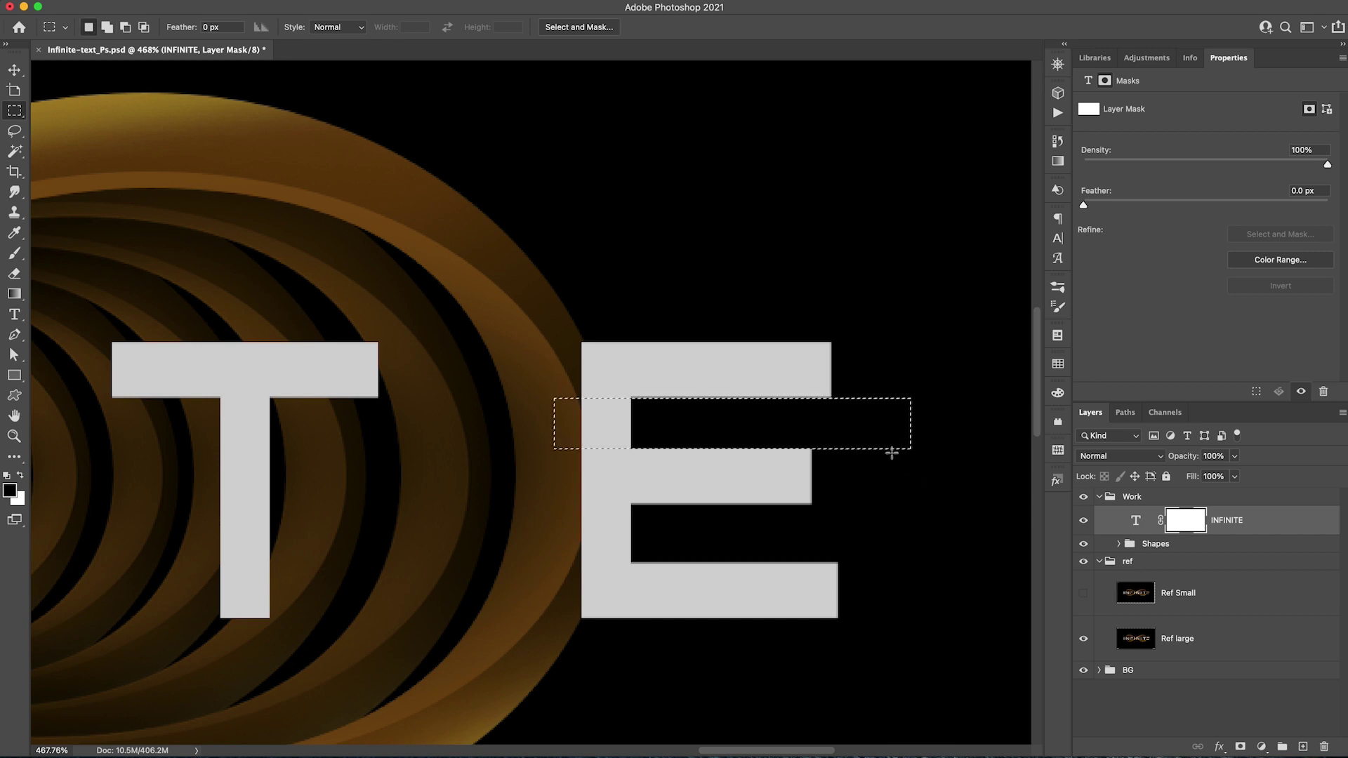
pyautogui.moveTo(556, 505); pyautogui.dragTo(908, 553)
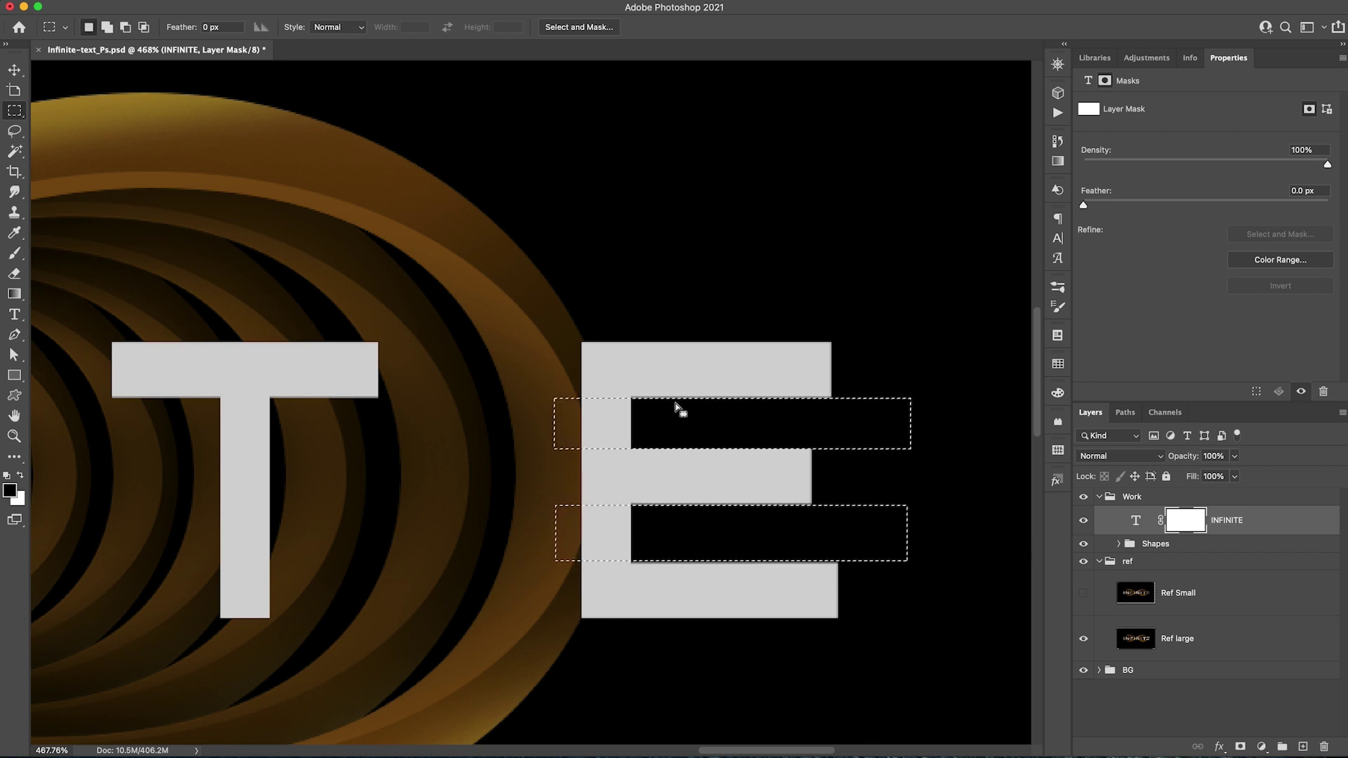
pyautogui.scroll(3, 681, 406)
pyautogui.scroll(-5, 680, 407)
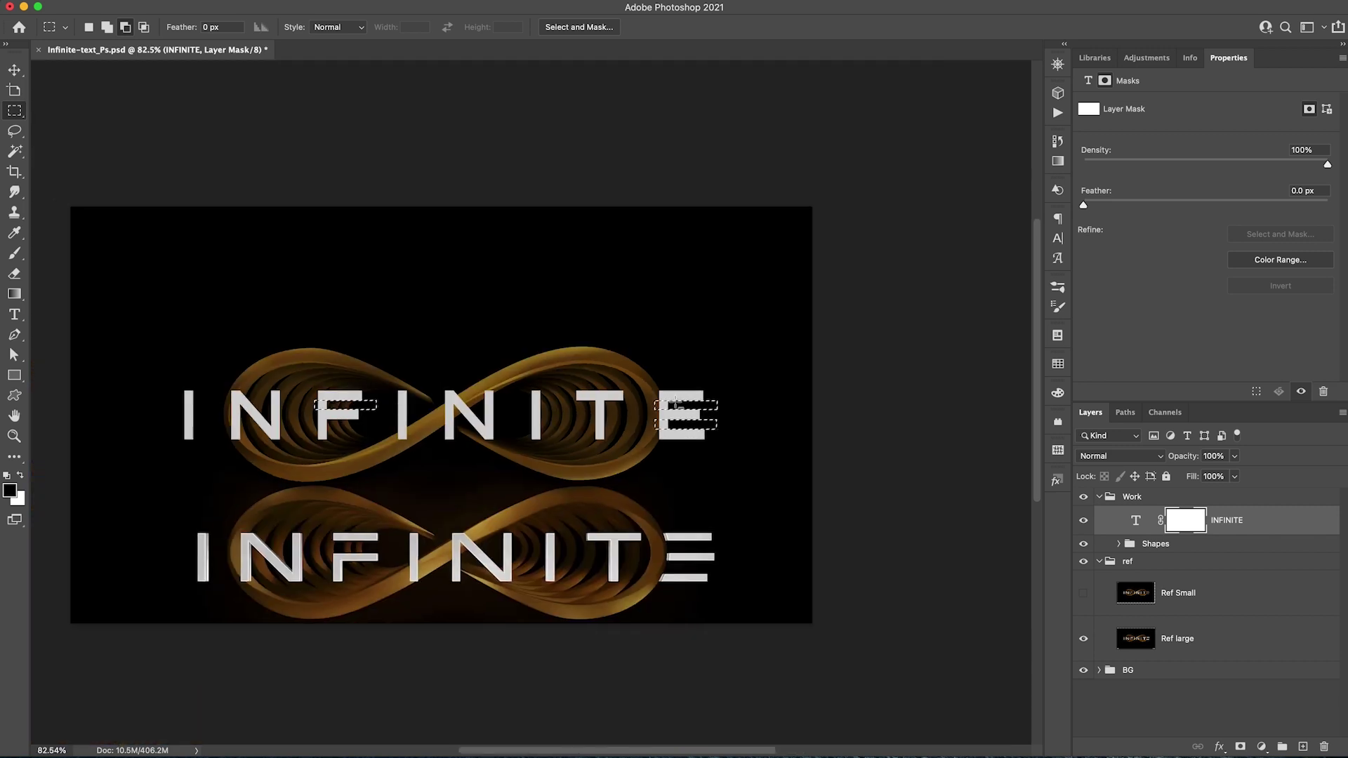
pyautogui.hotkey('alt', 'BackSpace')
pyautogui.scroll(2, 661, 429)
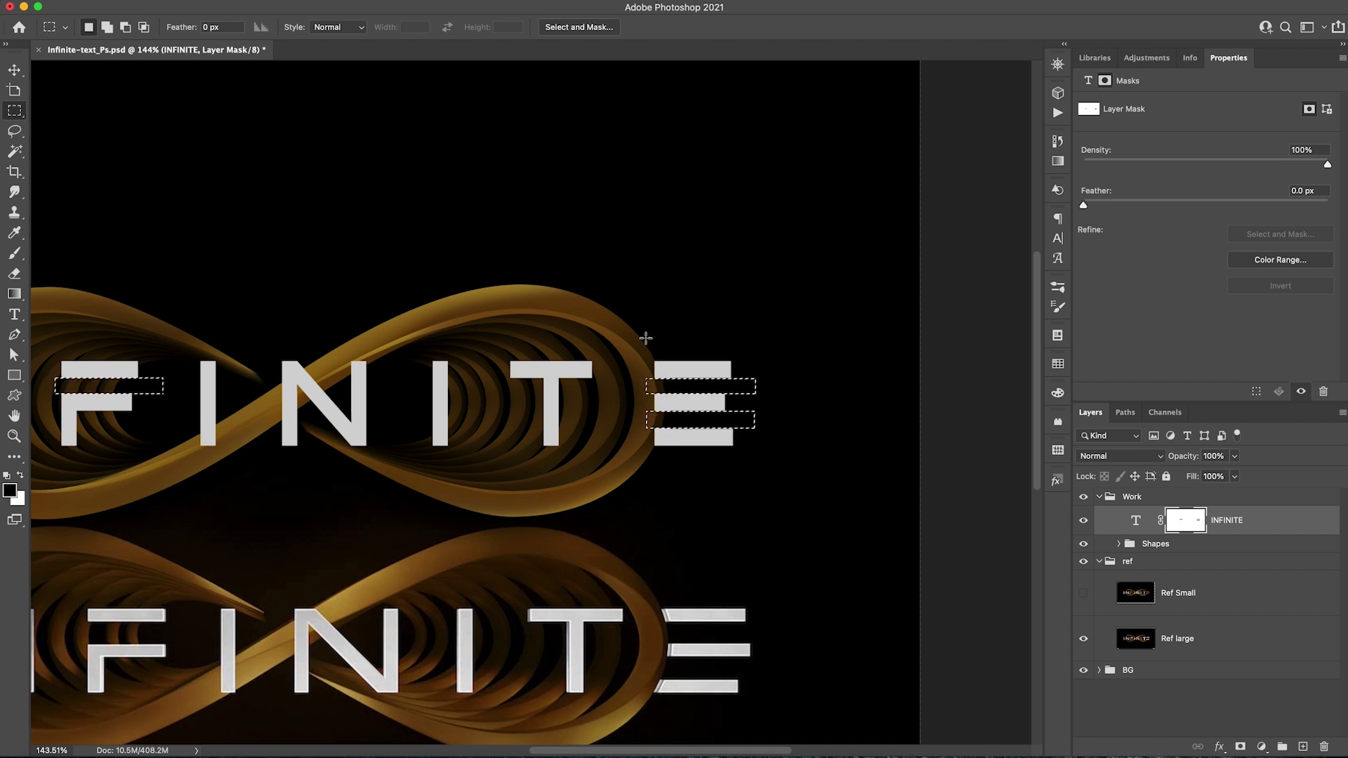
pyautogui.press('super+d')
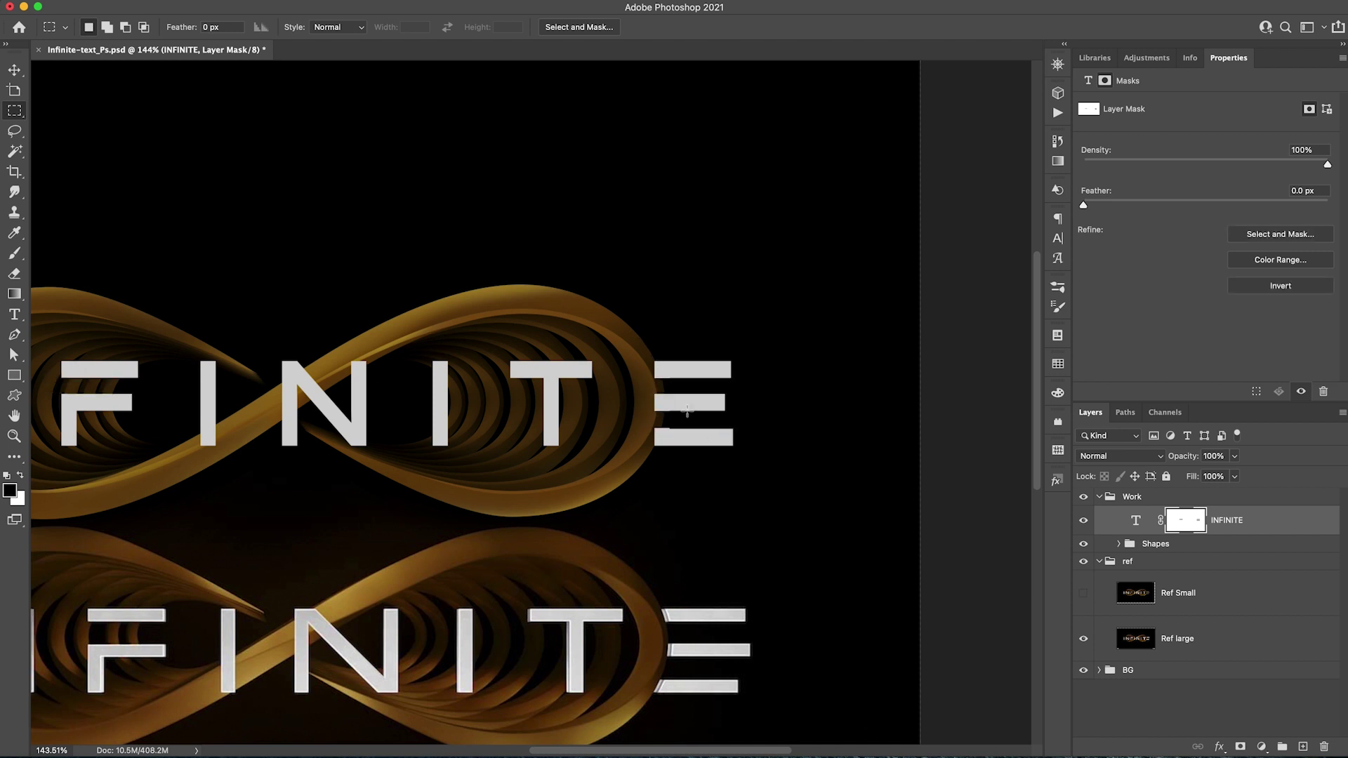
# - Mask out the sliver of INFINITE's final E where the Group 3 ribbon crosses it
pyautogui.click(1121, 544)
pyautogui.keyDown('super'); pyautogui.click(1155, 576); pyautogui.keyUp('super')
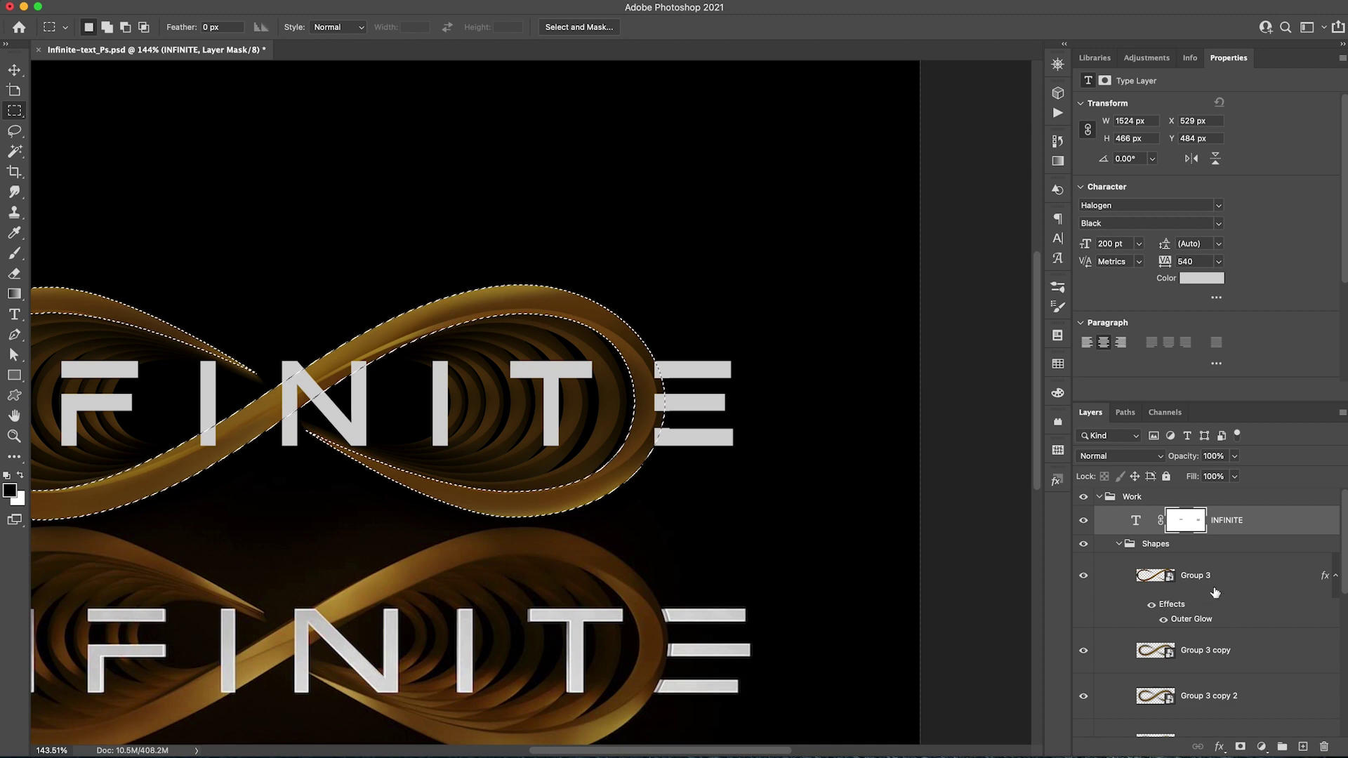
pyautogui.click(1185, 520)
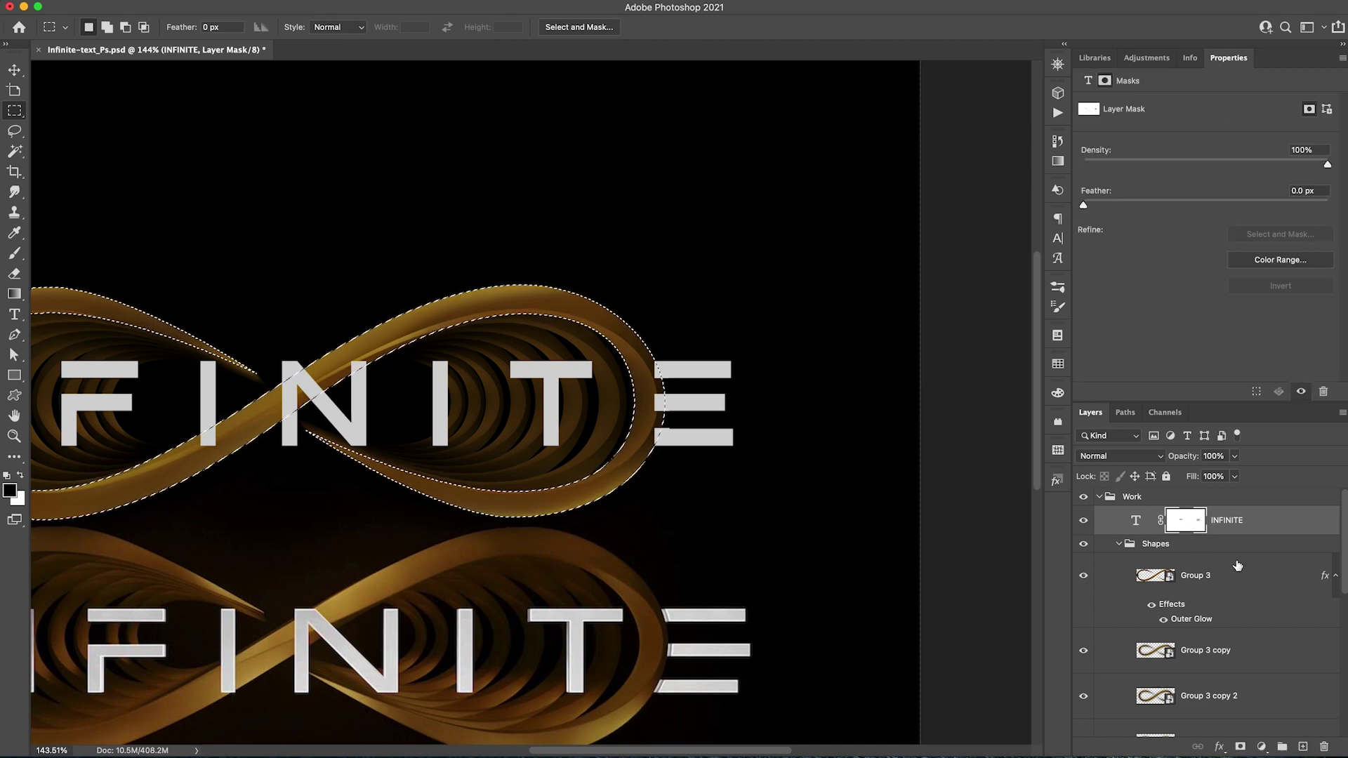
pyautogui.press('l')
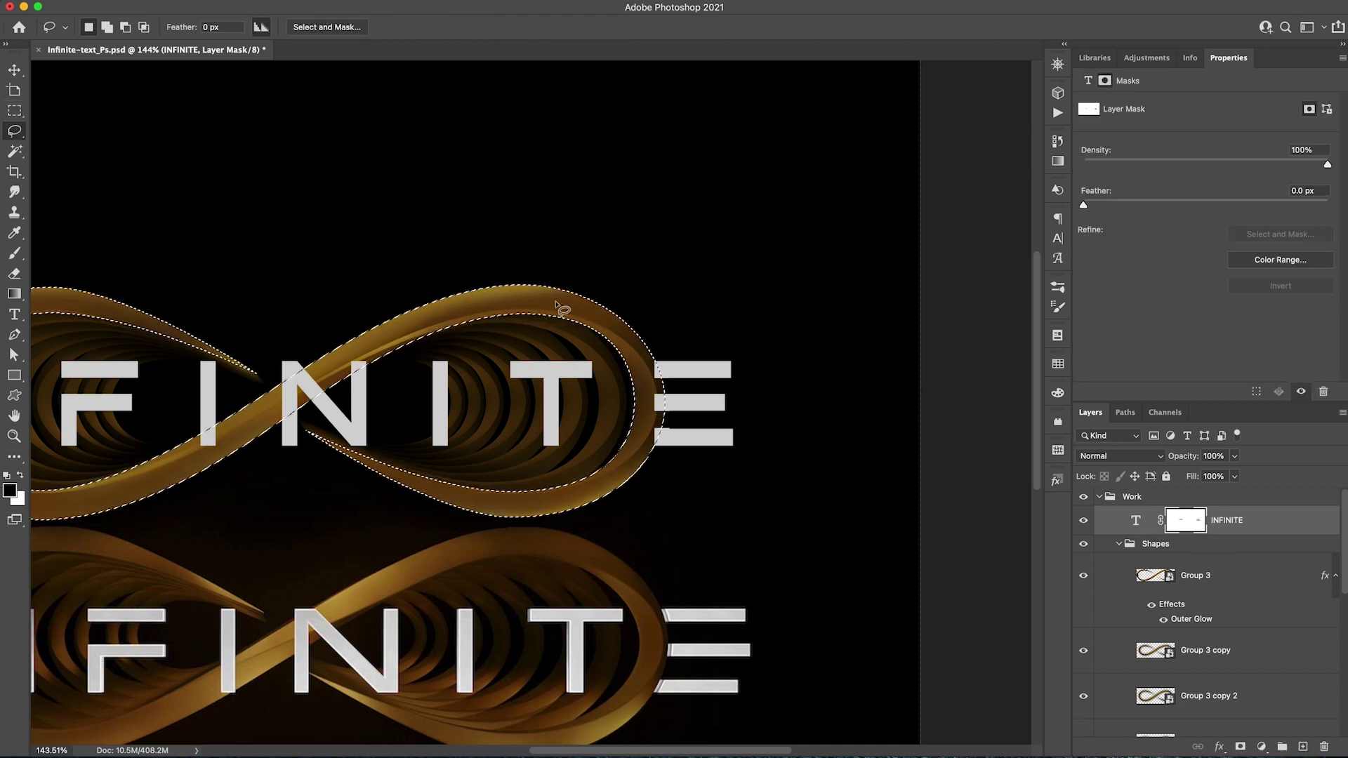
pyautogui.scroll(-3, 602, 346)
pyautogui.hscroll(-3, 587, 247)
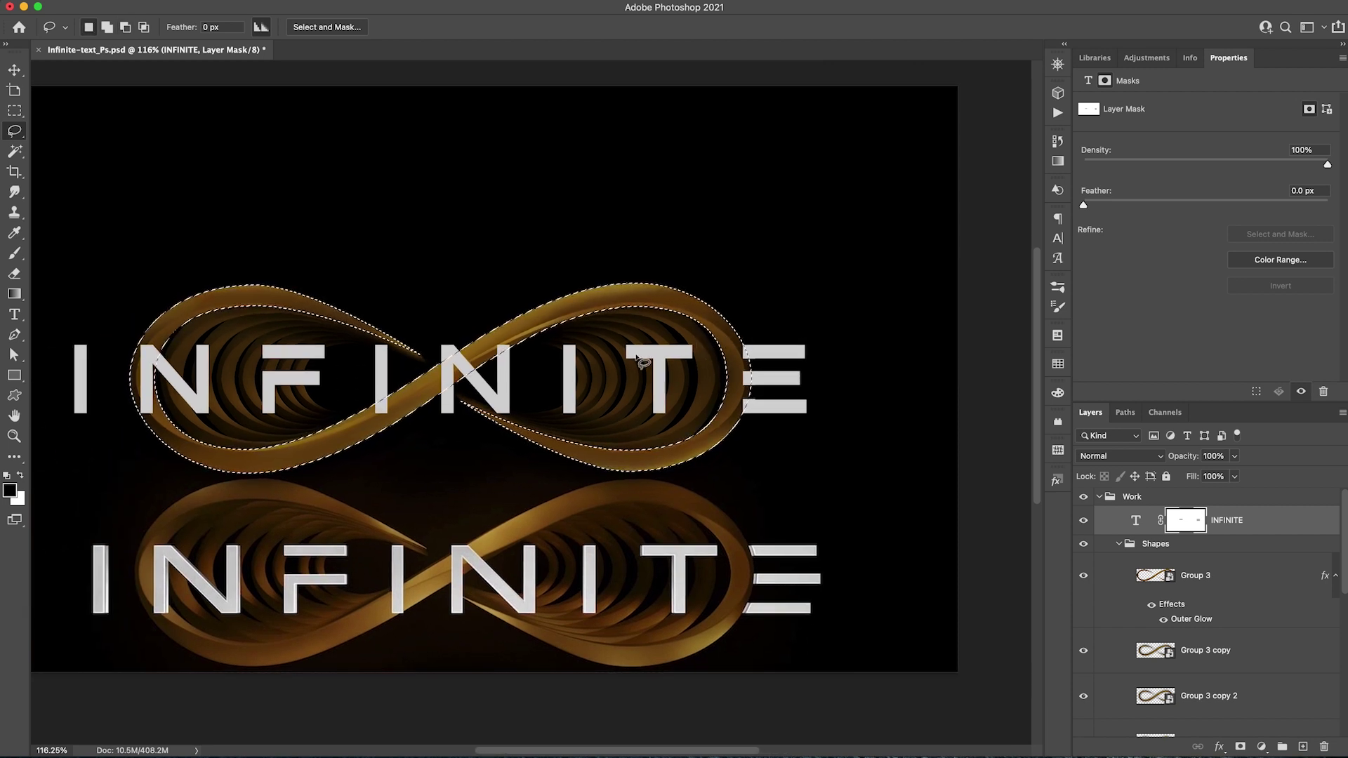
pyautogui.press('alt')
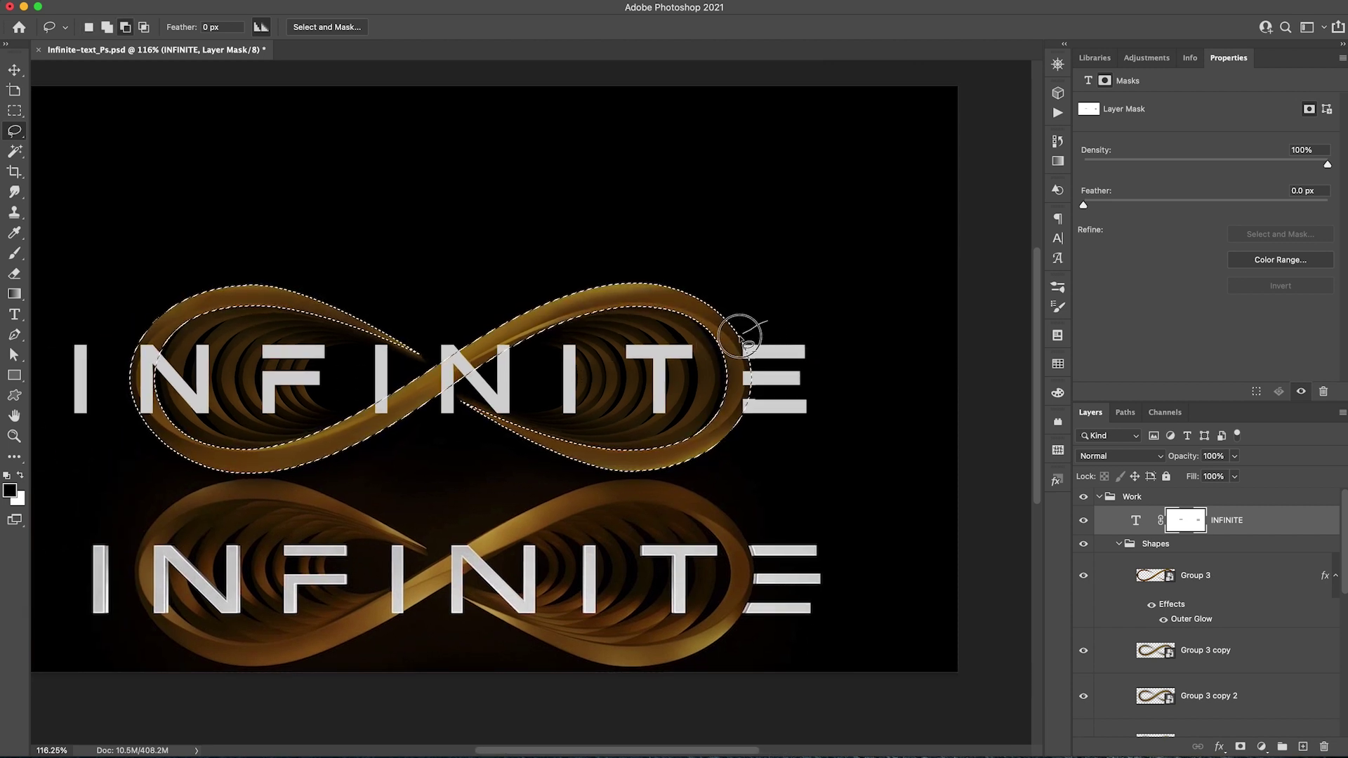
pyautogui.moveTo(741, 337)
pyautogui.mouseDown()
pyautogui.moveTo(740, 455)
pyautogui.moveTo(559, 535)
pyautogui.moveTo(88, 556)
pyautogui.moveTo(78, 427)
pyautogui.moveTo(109, 274)
pyautogui.moveTo(376, 211)
pyautogui.moveTo(641, 223)
pyautogui.moveTo(810, 254)
pyautogui.moveTo(807, 295)
pyautogui.mouseUp()
pyautogui.scroll(3, 804, 379)
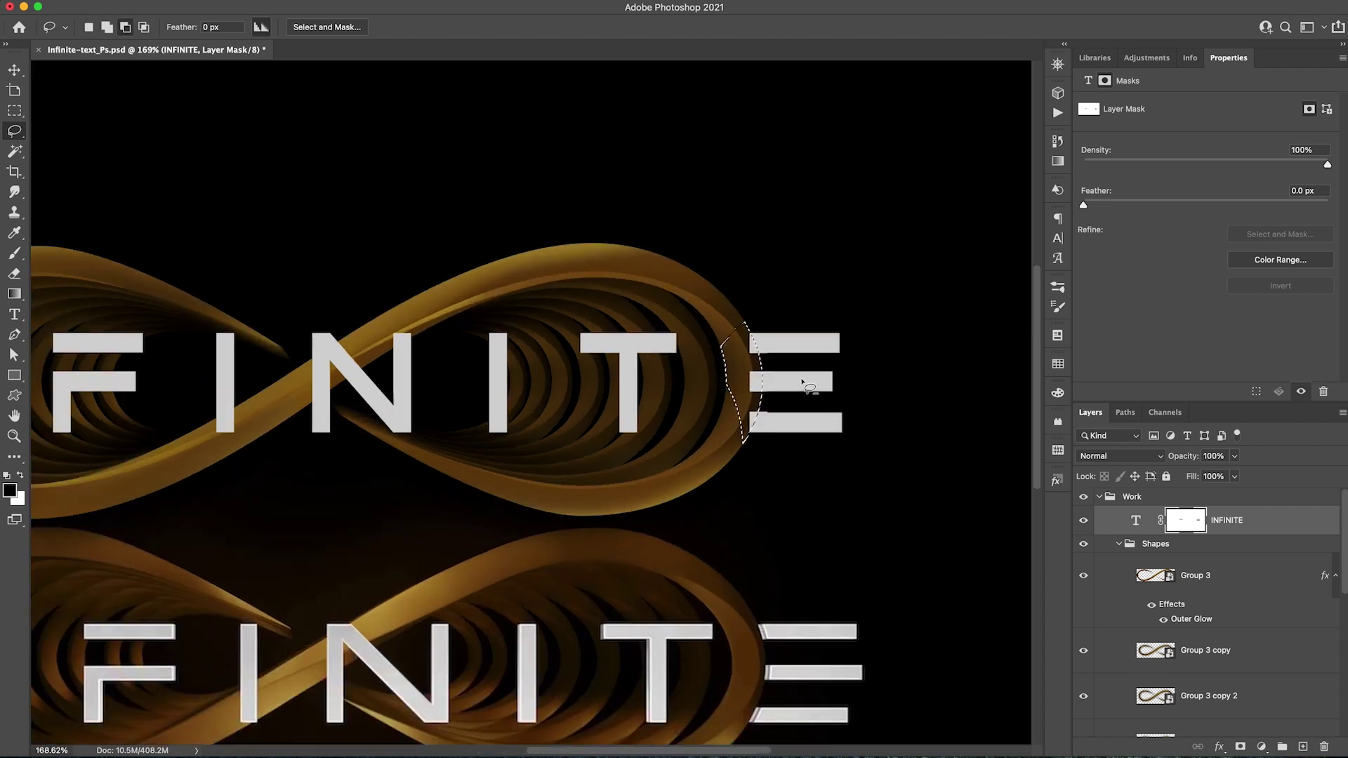
pyautogui.scroll(3, 804, 385)
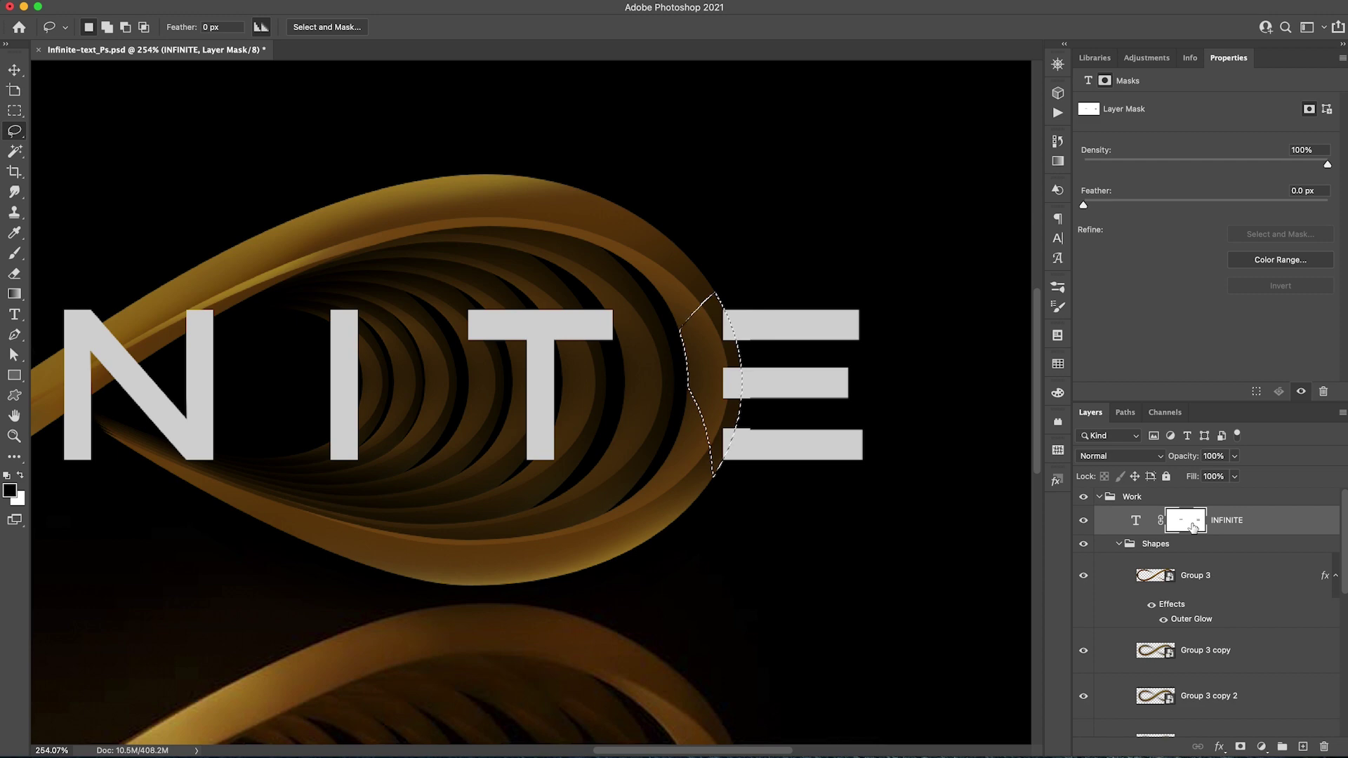
pyautogui.hotkey('alt', 'BackSpace')
pyautogui.press('super+d')
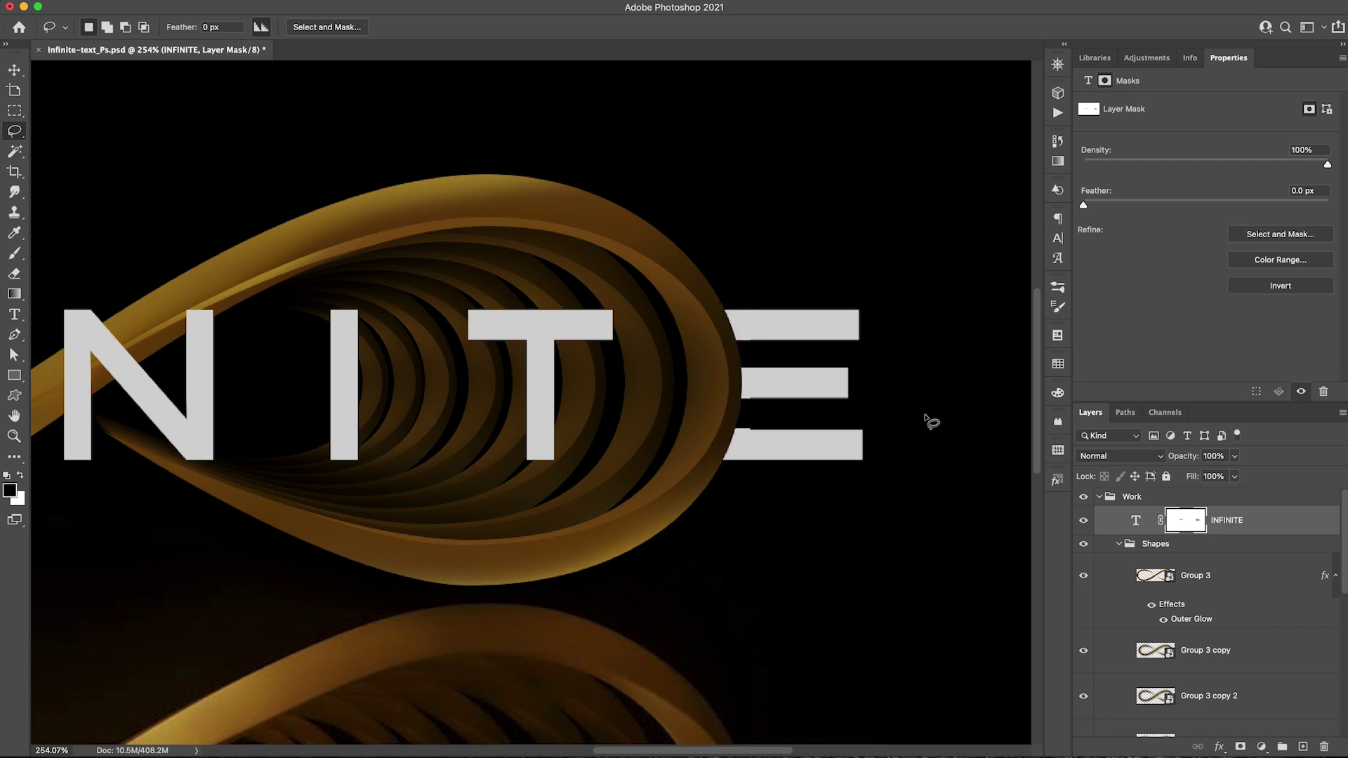
# - Mask out the leftover notches beside the E's bottom and top bars with rectangular selections
pyautogui.scroll(-4, 934, 420)
pyautogui.scroll(8, 753, 437)
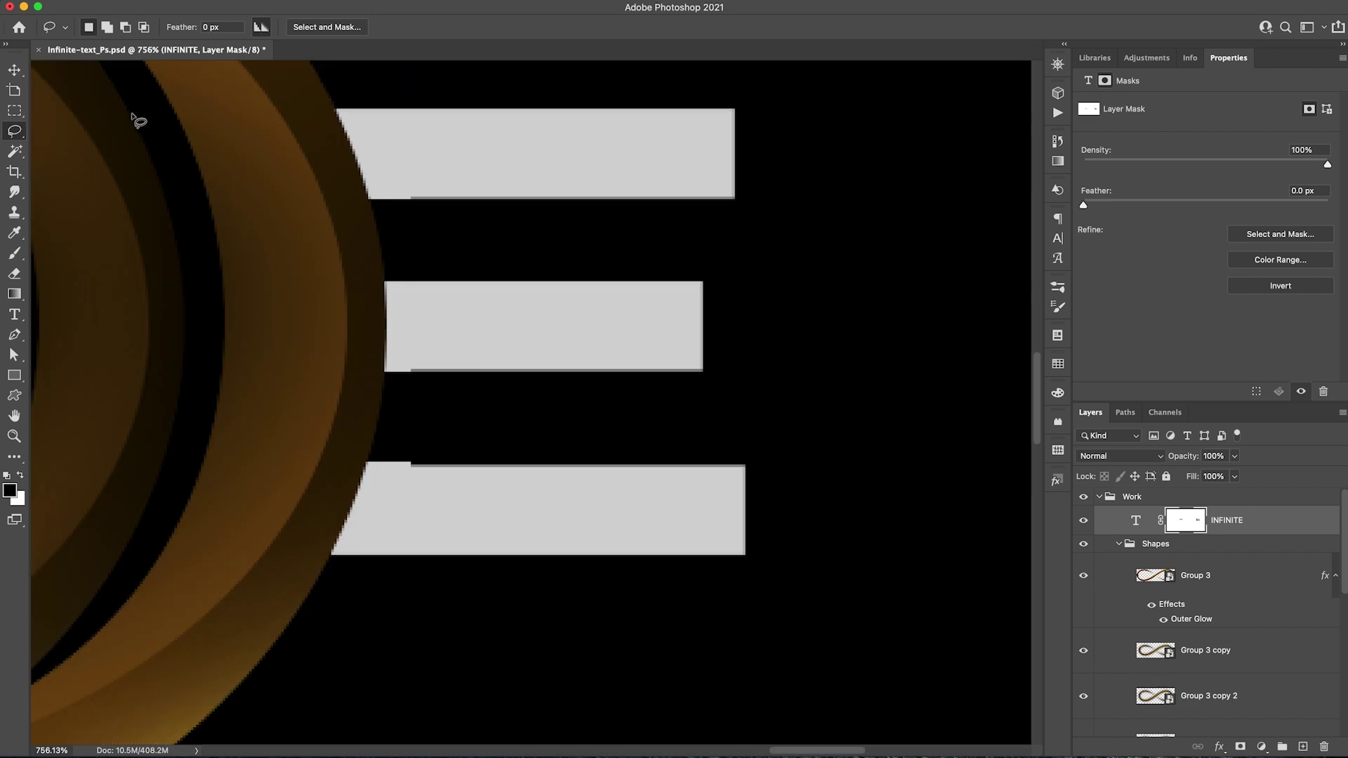
pyautogui.click(14, 110)
pyautogui.moveTo(342, 436)
pyautogui.mouseDown()
pyautogui.moveTo(731, 430)
pyautogui.moveTo(813, 468)
pyautogui.mouseUp()
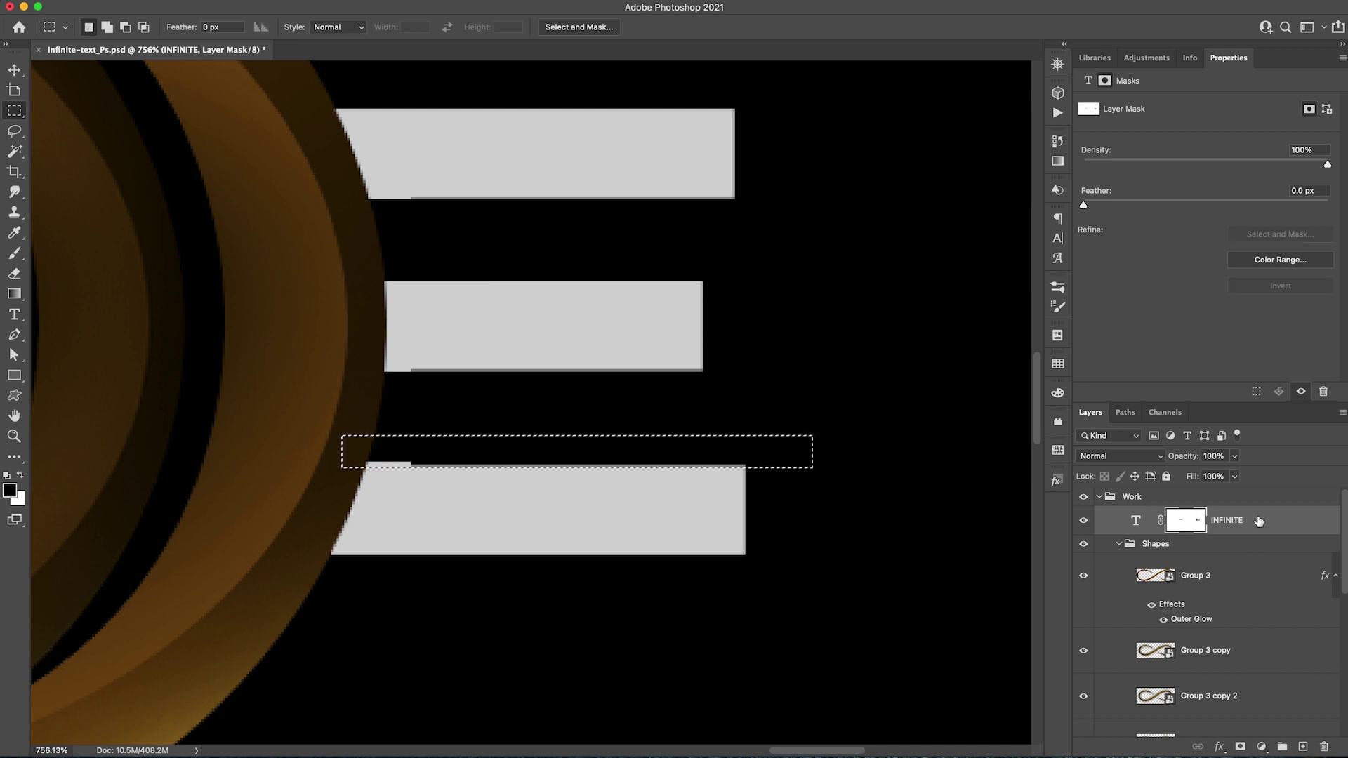
pyautogui.hotkey('alt', 'BackSpace')
pyautogui.moveTo(329, 200); pyautogui.dragTo(767, 247)
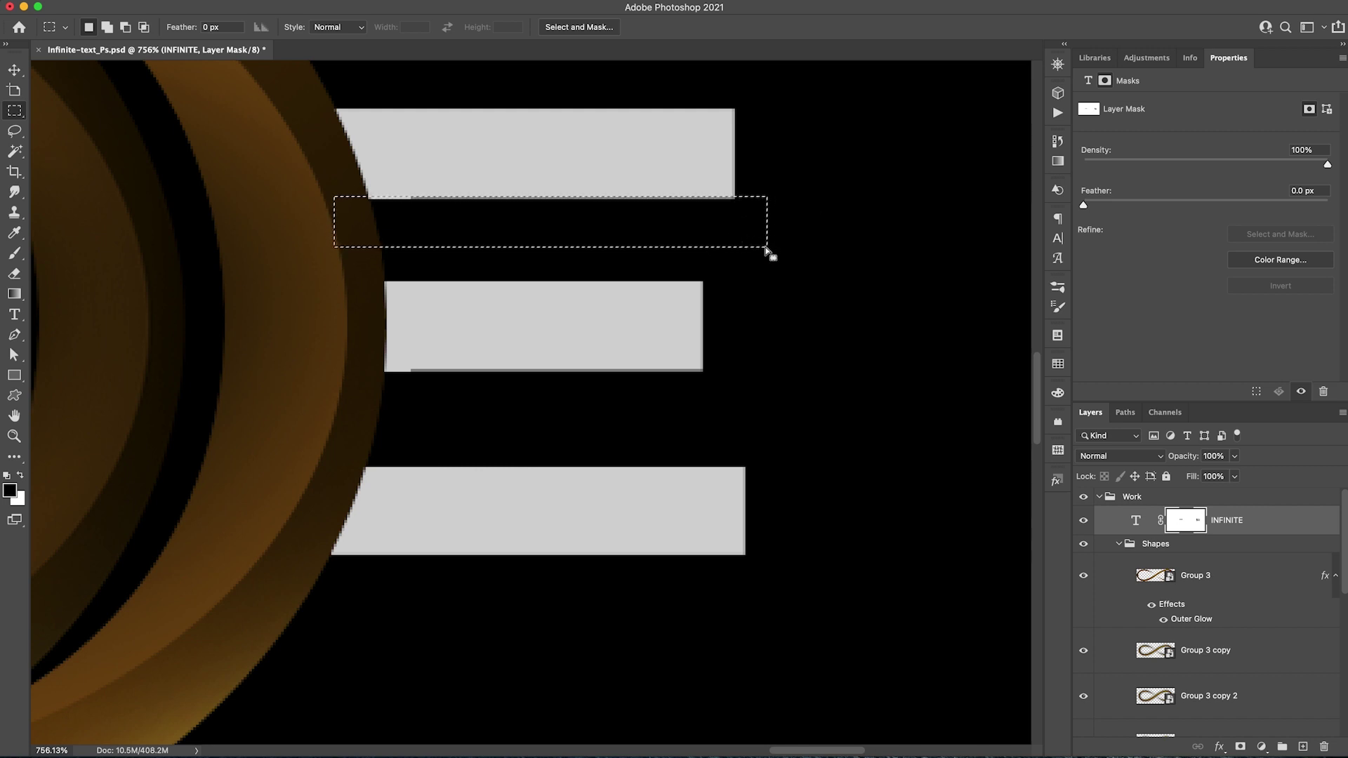
pyautogui.press('super+d')
pyautogui.scroll(-5, 467, 247)
pyautogui.moveTo(355, 301); pyautogui.dragTo(704, 299)
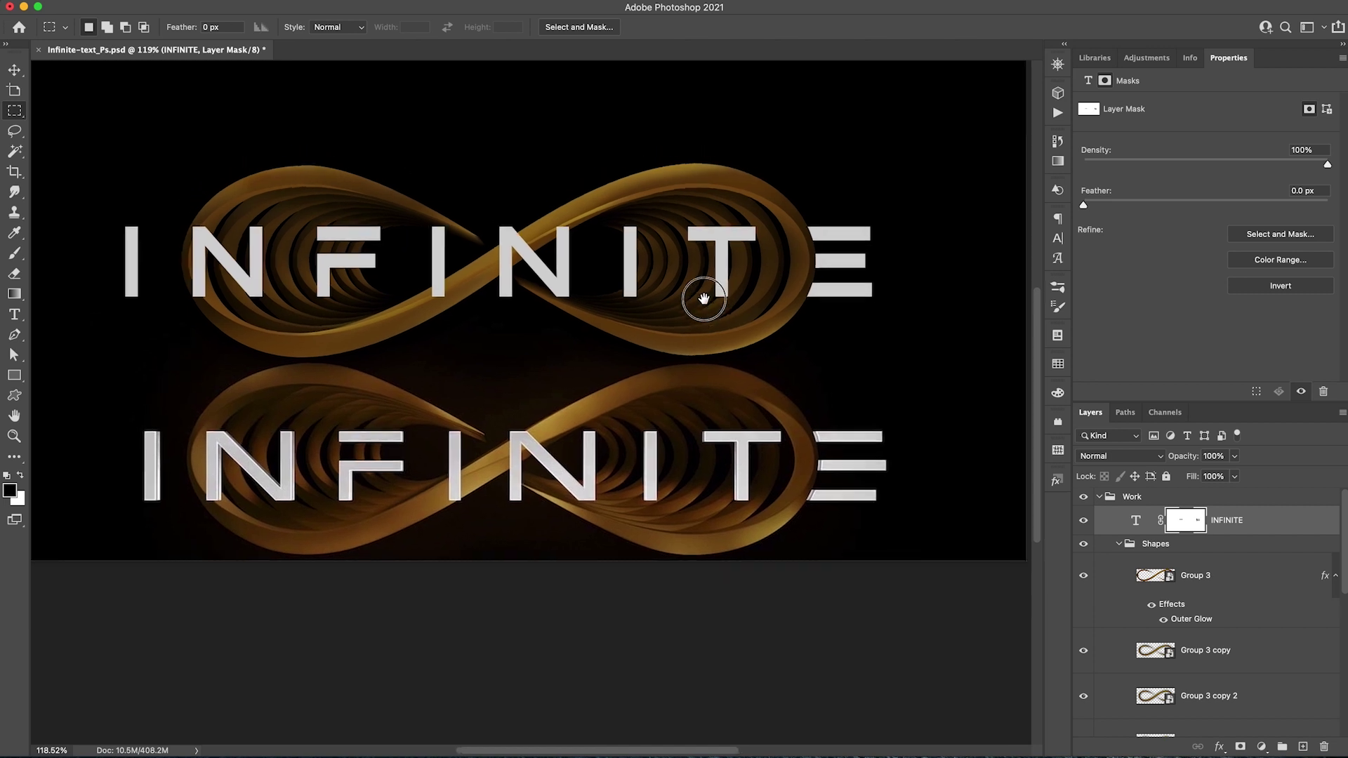
pyautogui.scroll(1, 477, 223)
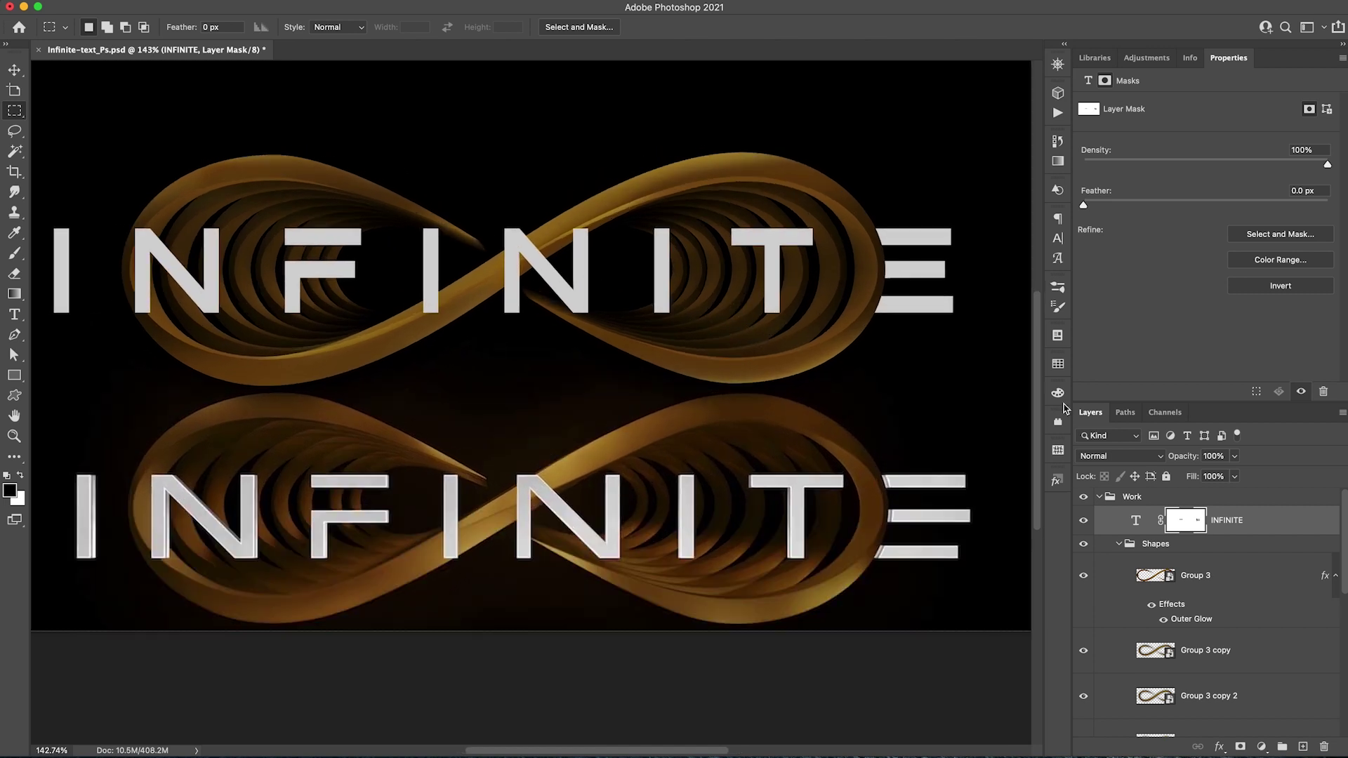
# - Add a 3 px white Stroke to INFINITE, trying Inside before settling on Center position
pyautogui.click(1219, 748)
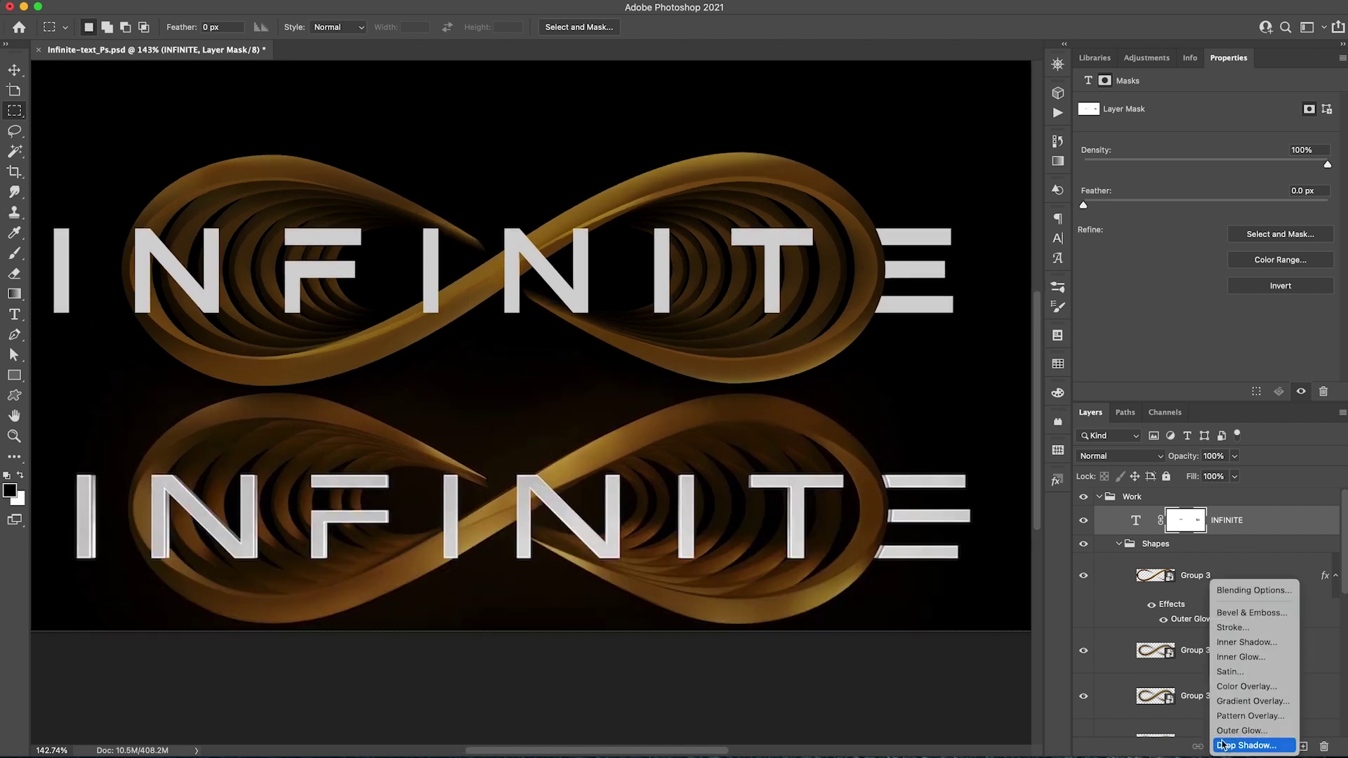
pyautogui.click(1229, 632)
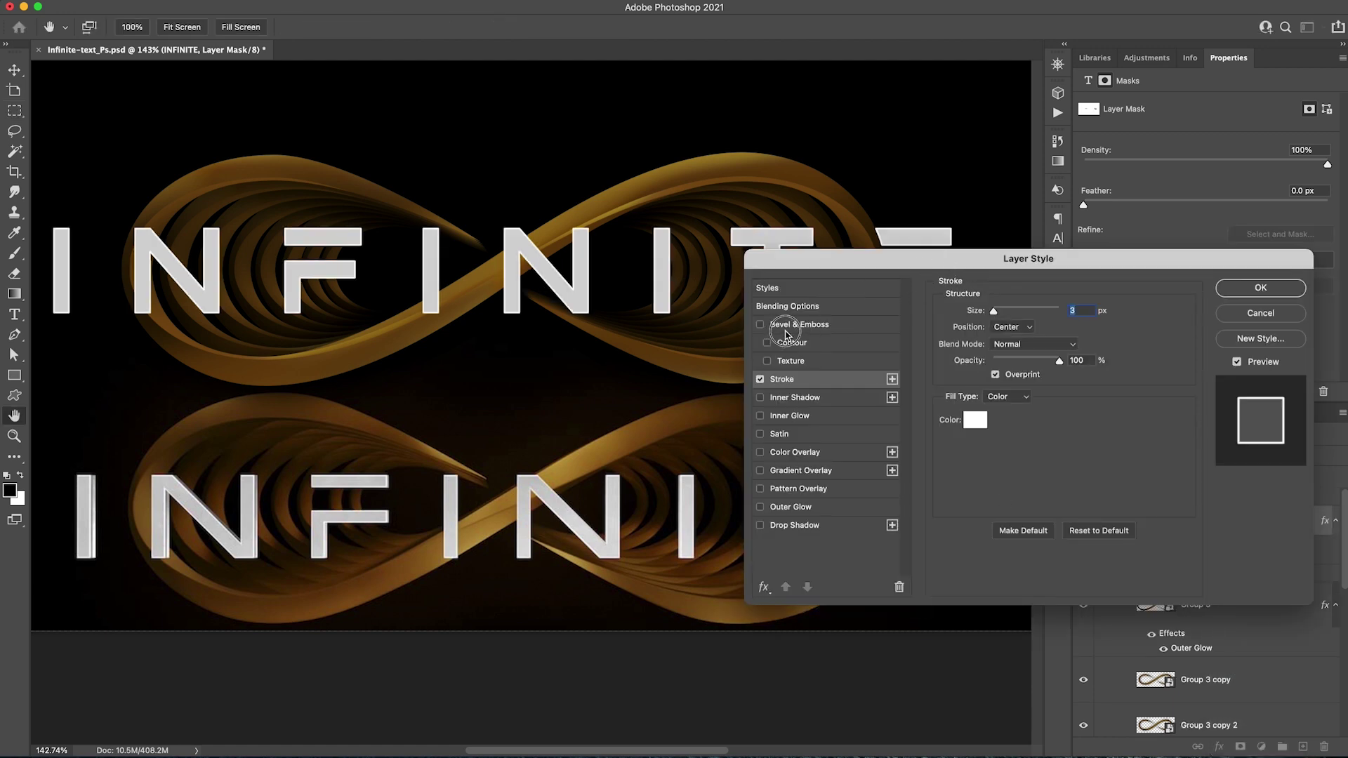
pyautogui.moveTo(851, 269); pyautogui.dragTo(561, 351)
pyautogui.scroll(3, 519, 255)
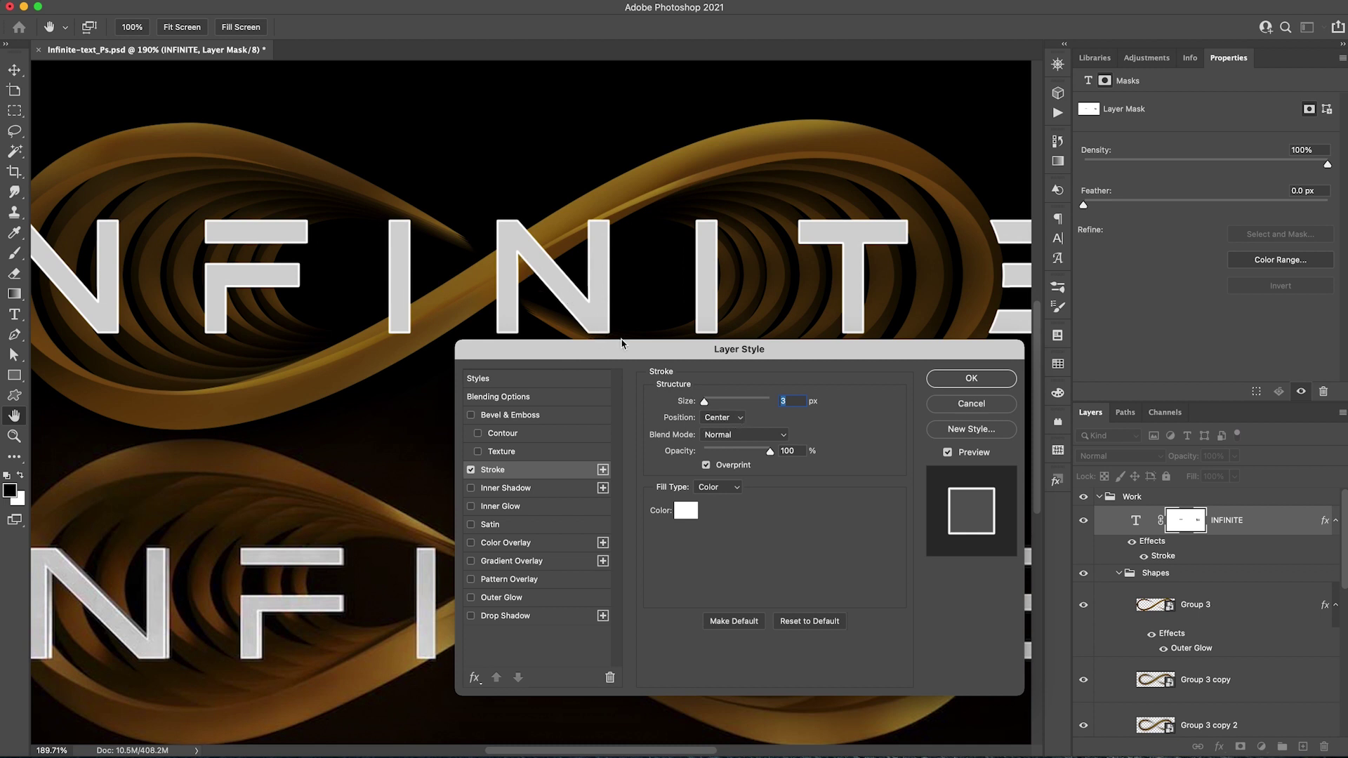
pyautogui.scroll(4, 517, 251)
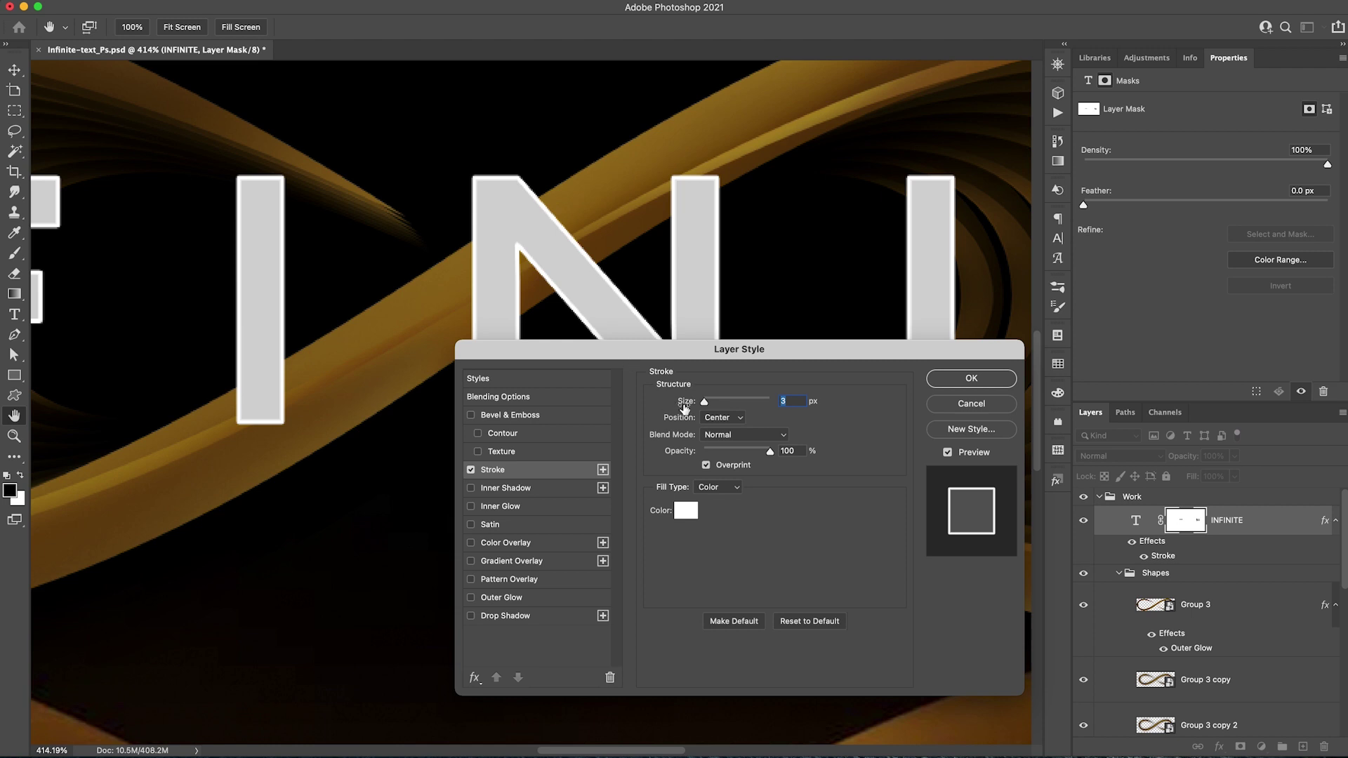
pyautogui.click(724, 417)
pyautogui.click(724, 408)
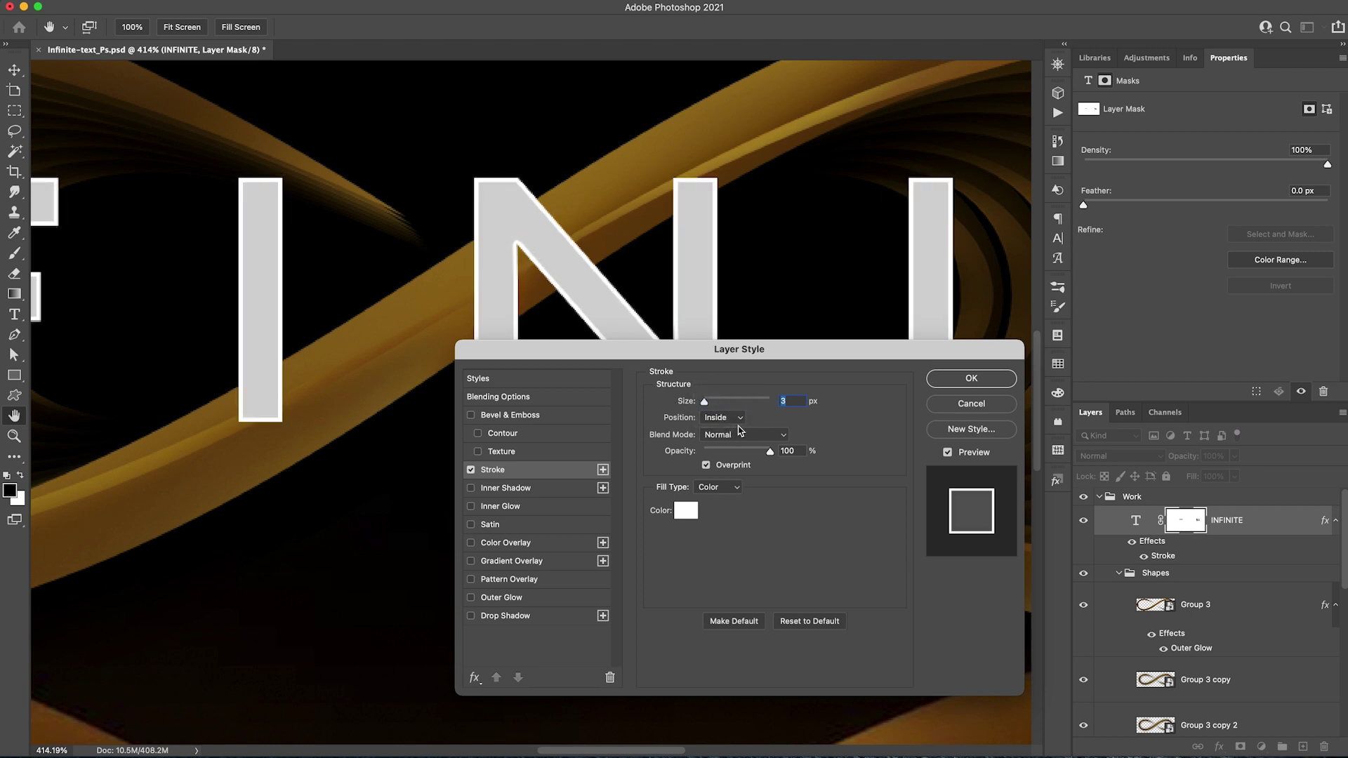
pyautogui.click(737, 419)
pyautogui.click(724, 429)
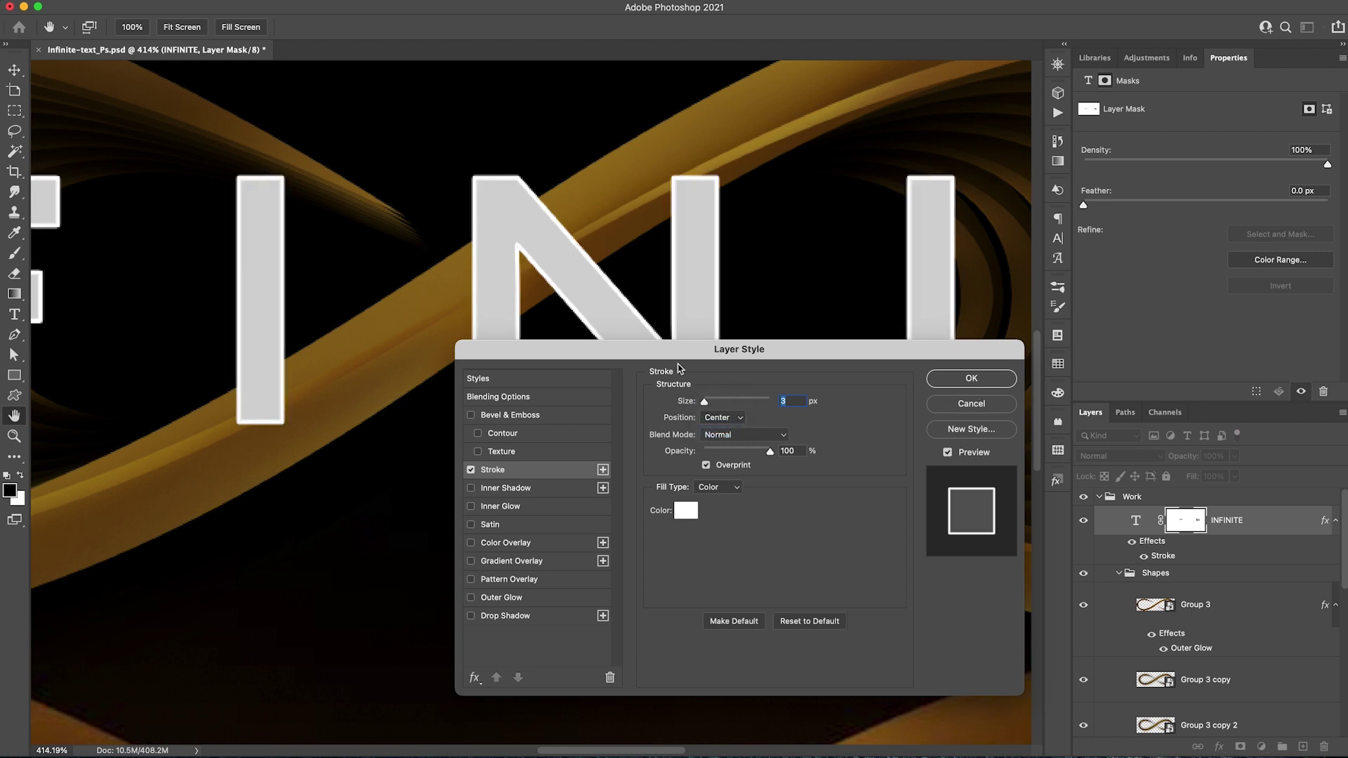
pyautogui.scroll(-10, 387, 289)
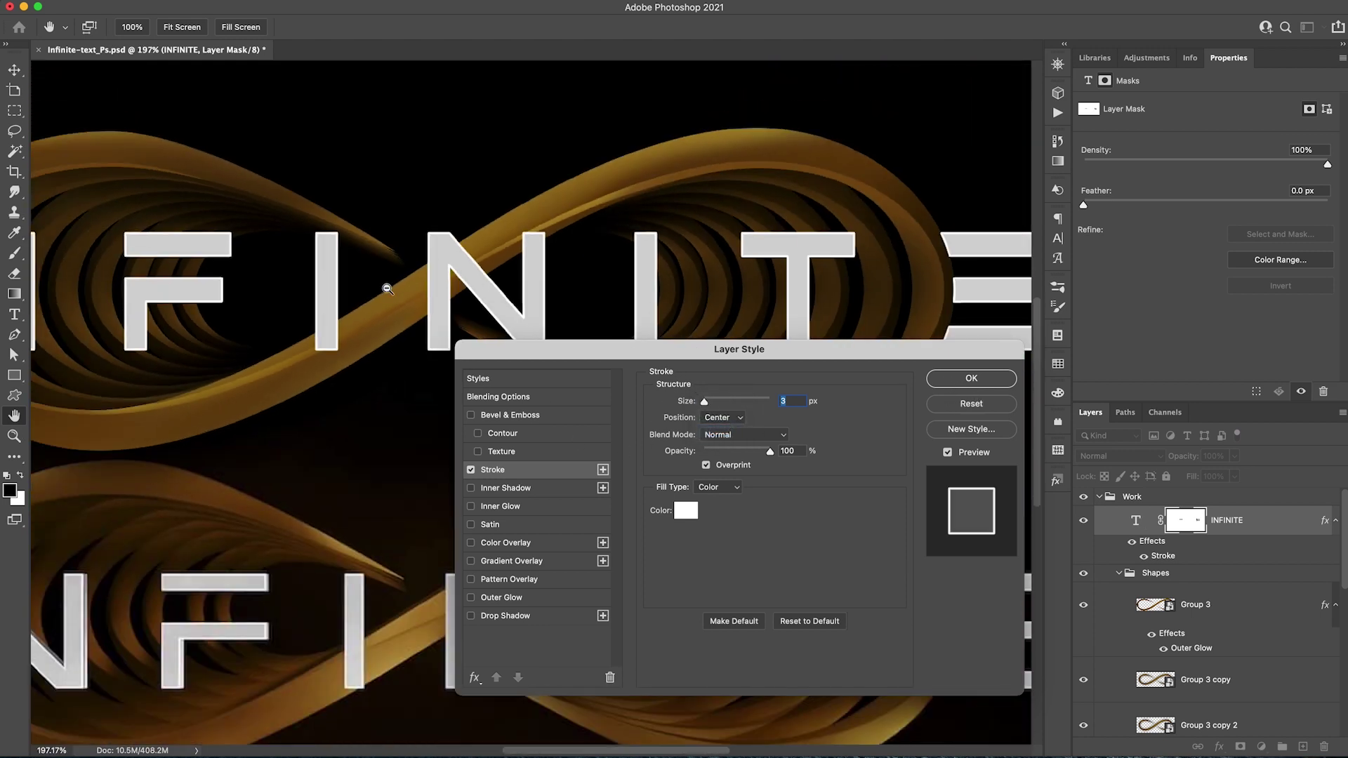
# - Add a Pattern Overlay with Overlay blend, 50% opacity and 15% scale, and apply the effects
pyautogui.moveTo(327, 302); pyautogui.dragTo(546, 243)
pyautogui.click(470, 580)
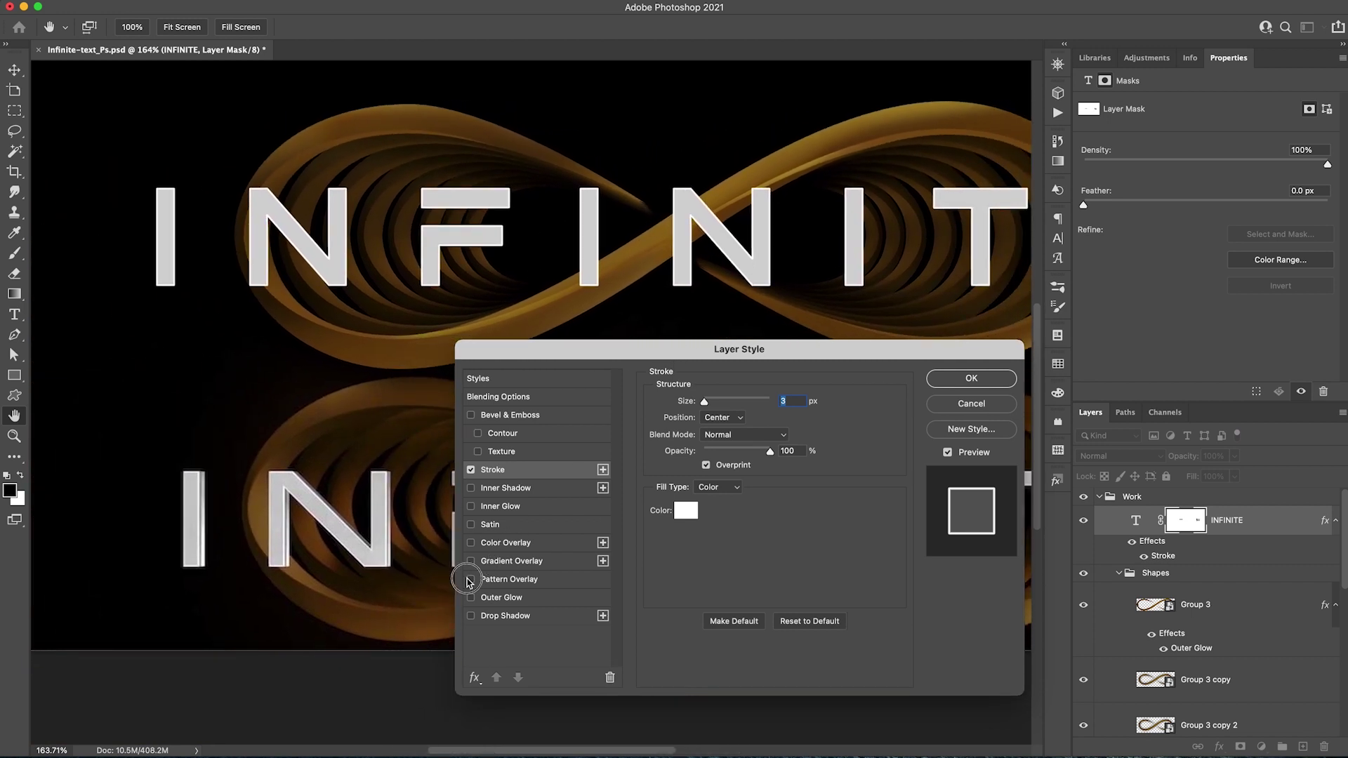
pyautogui.click(509, 581)
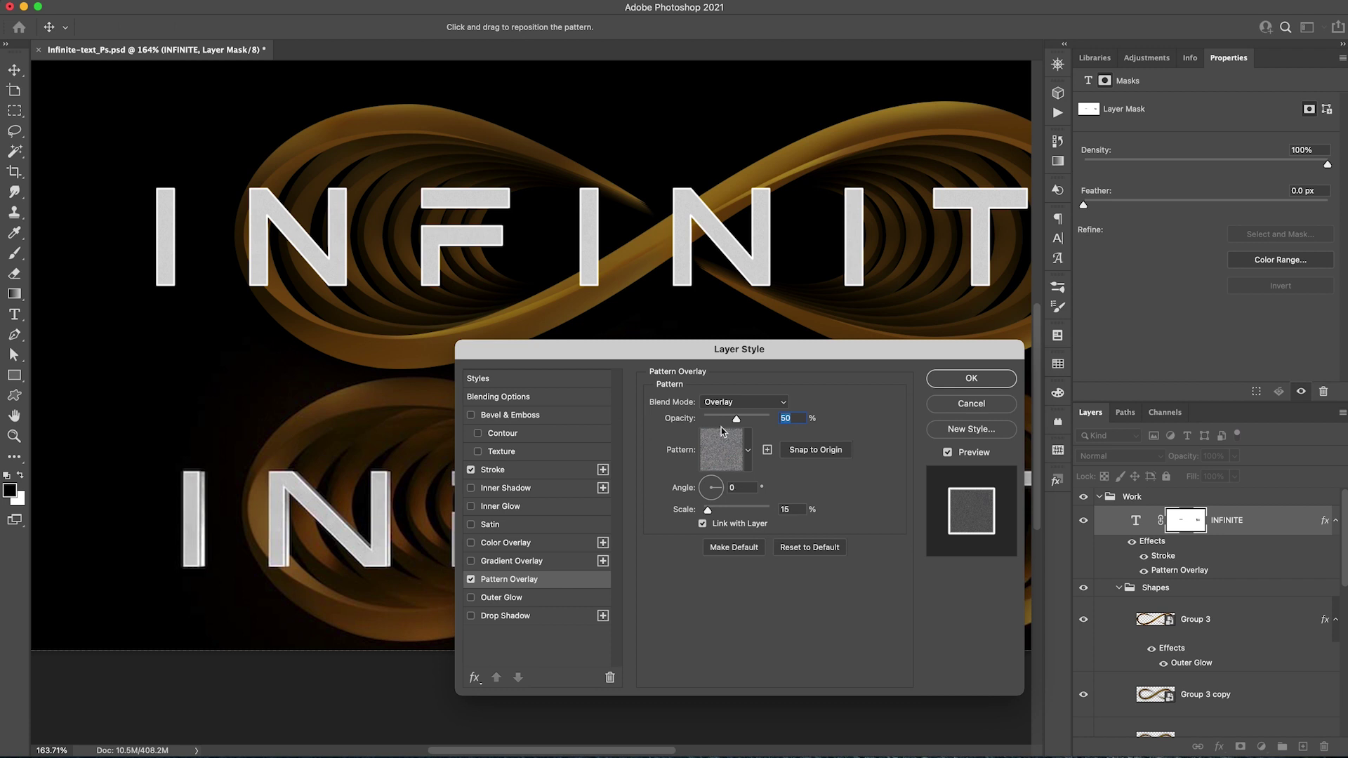
pyautogui.click(749, 451)
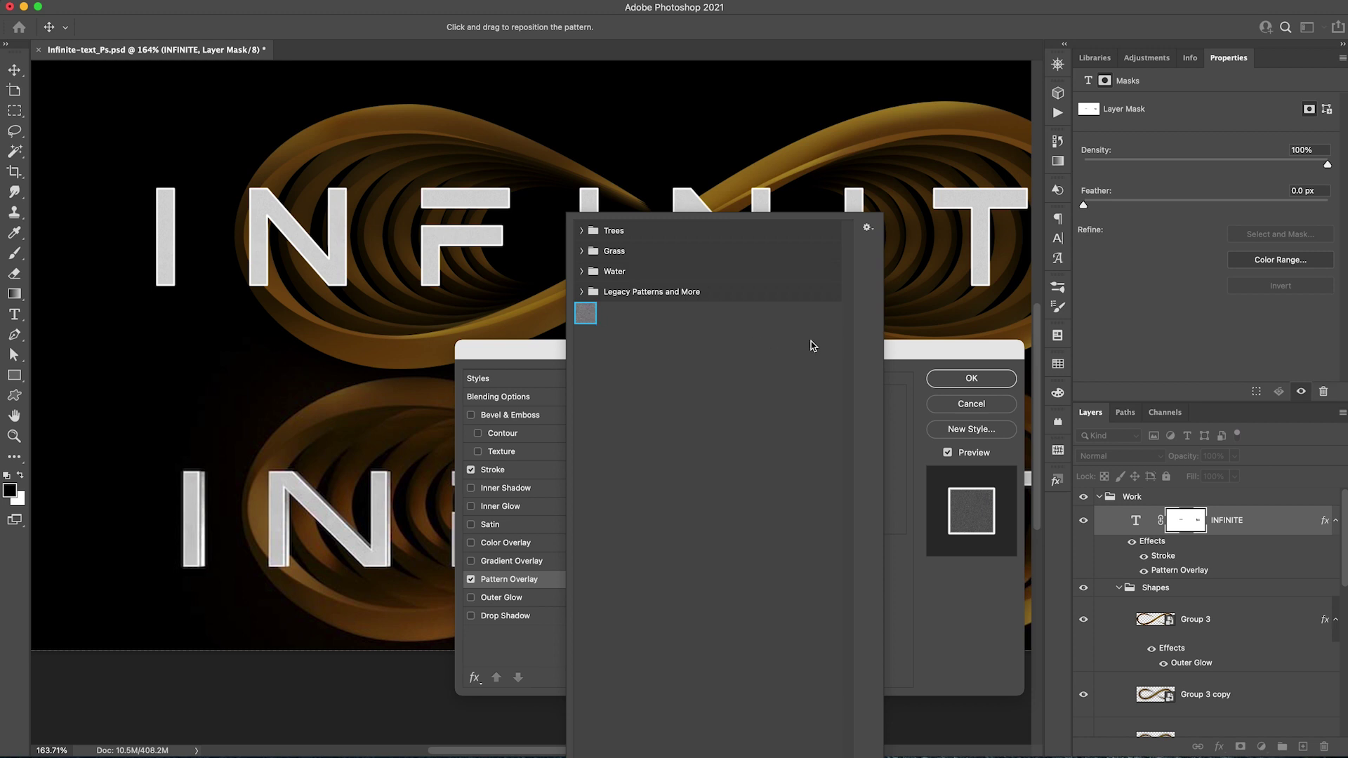
pyautogui.click(885, 376)
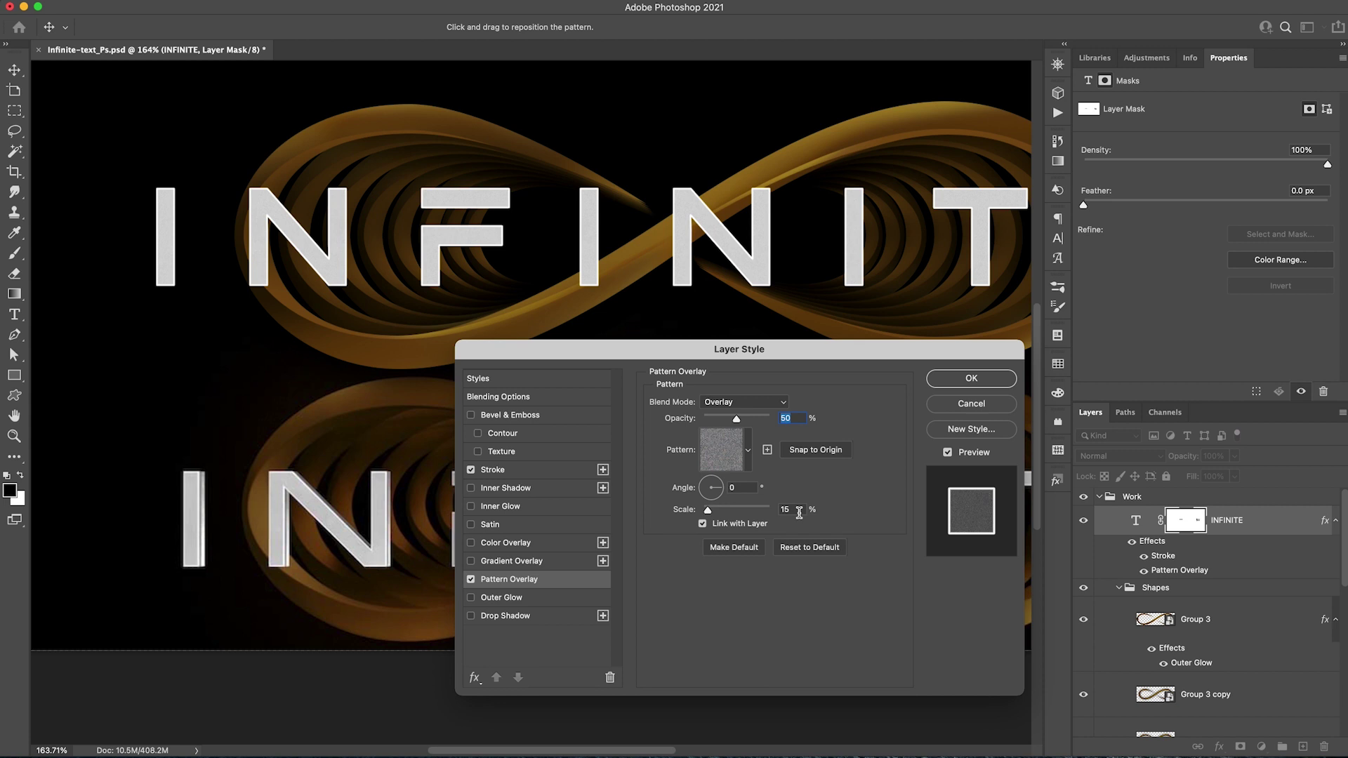
pyautogui.click(971, 379)
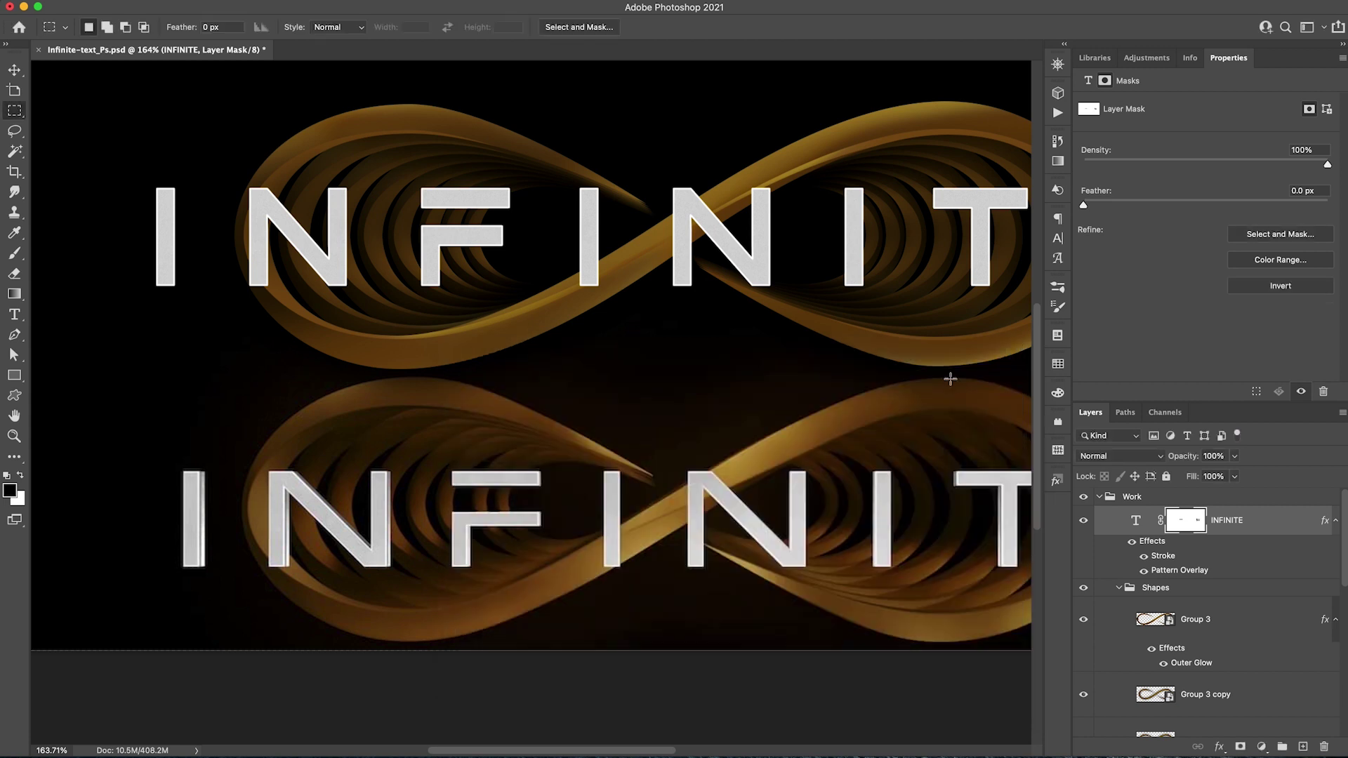
# - Add a Multiply drop shadow: 35% opacity, 0 px distance, 50% spread, 2 px size
pyautogui.doubleClick(1152, 541)
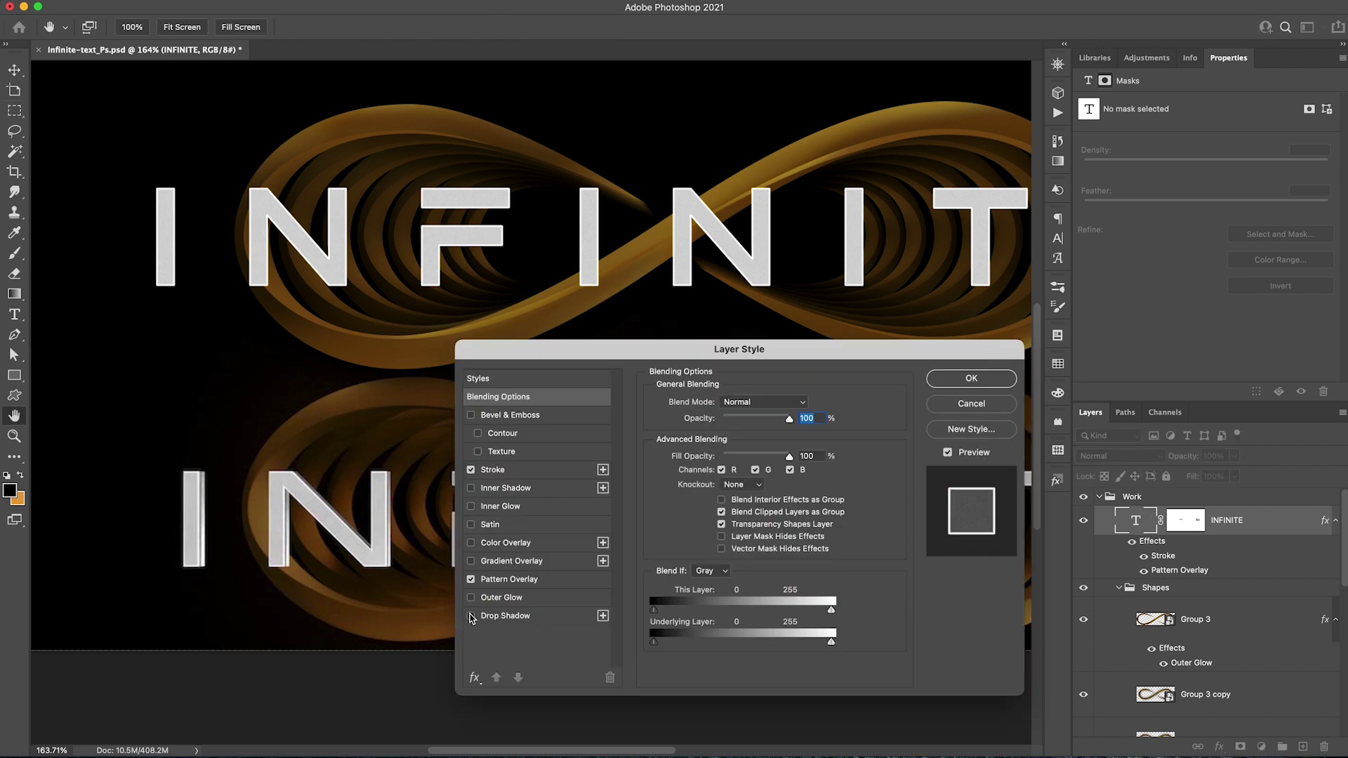
pyautogui.click(471, 616)
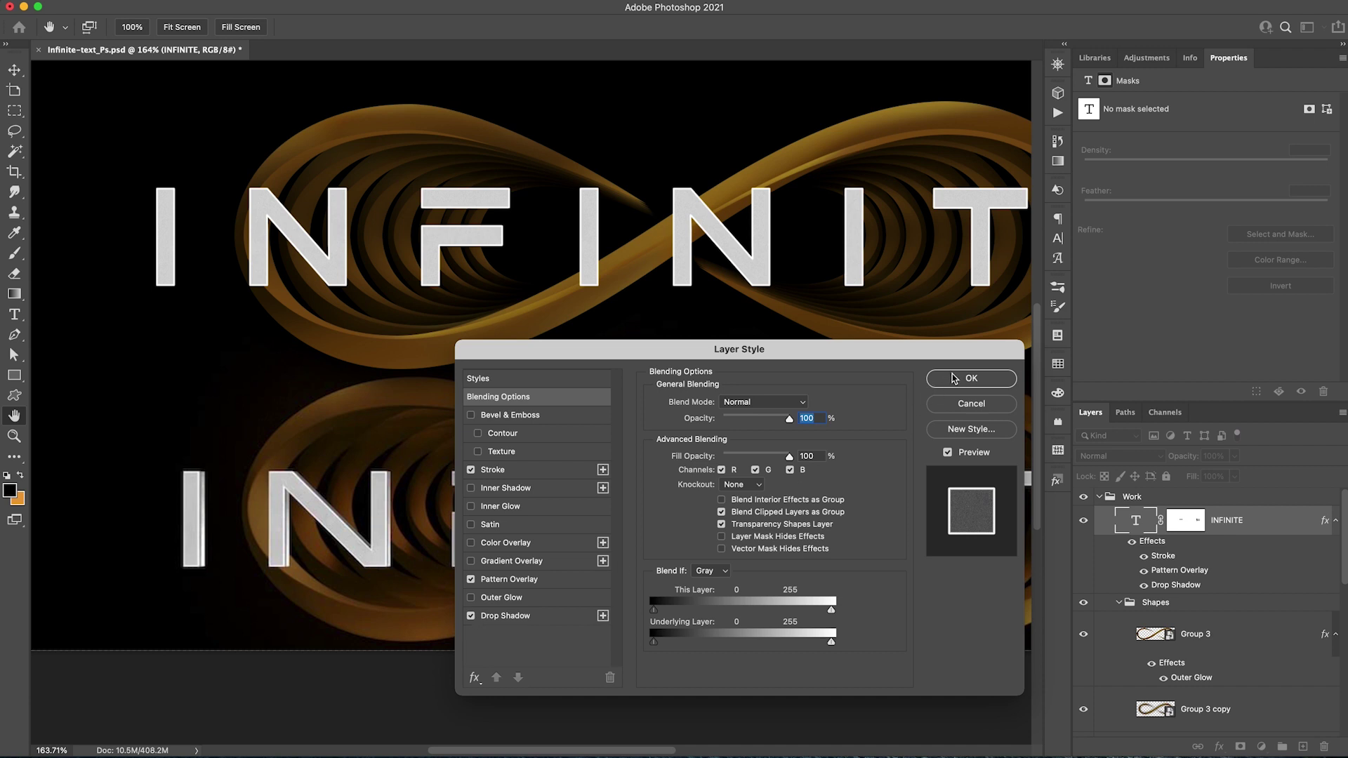
pyautogui.click(505, 616)
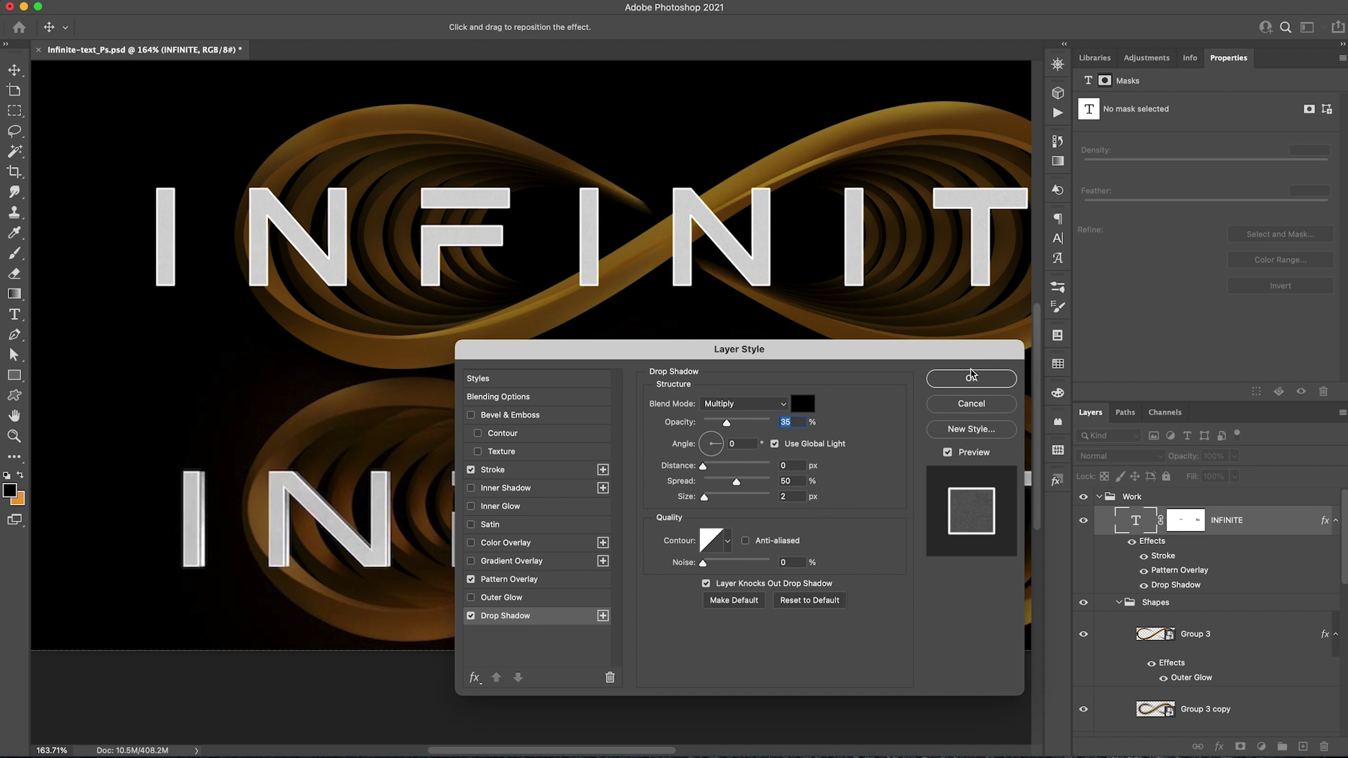
pyautogui.click(971, 377)
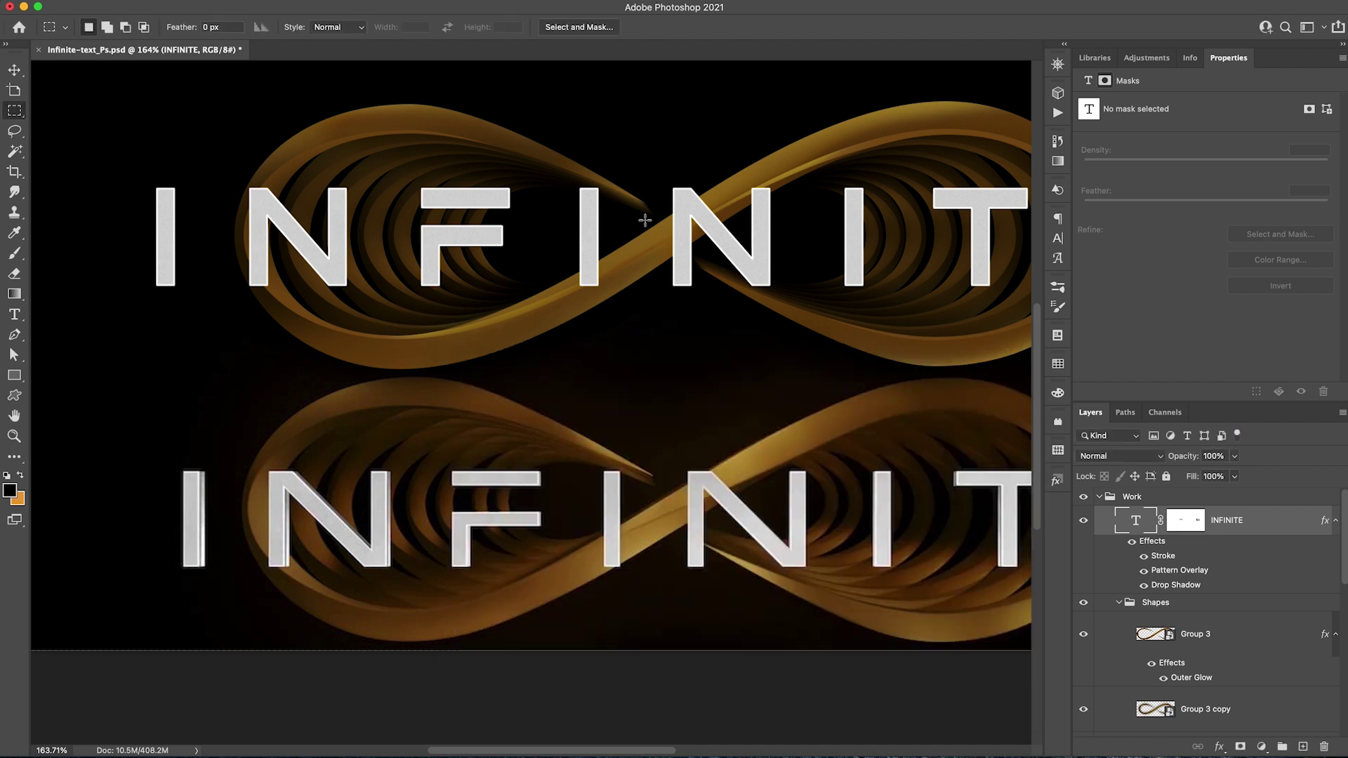
# - Duplicate the INFINITE text layer and target the copy rather than its mask
pyautogui.click(1335, 521)
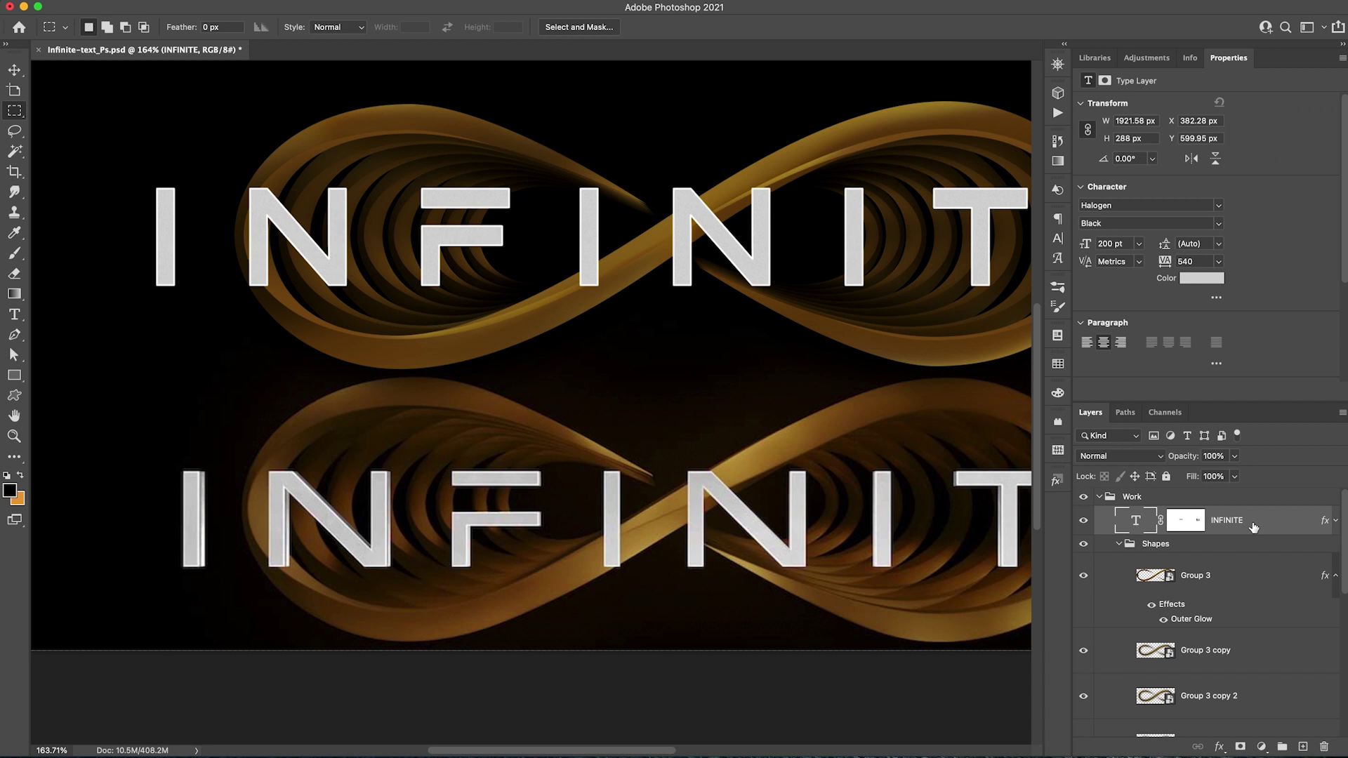
pyautogui.moveTo(1254, 527)
pyautogui.mouseDown()
pyautogui.moveTo(1236, 528)
pyautogui.moveTo(1257, 551)
pyautogui.mouseUp()
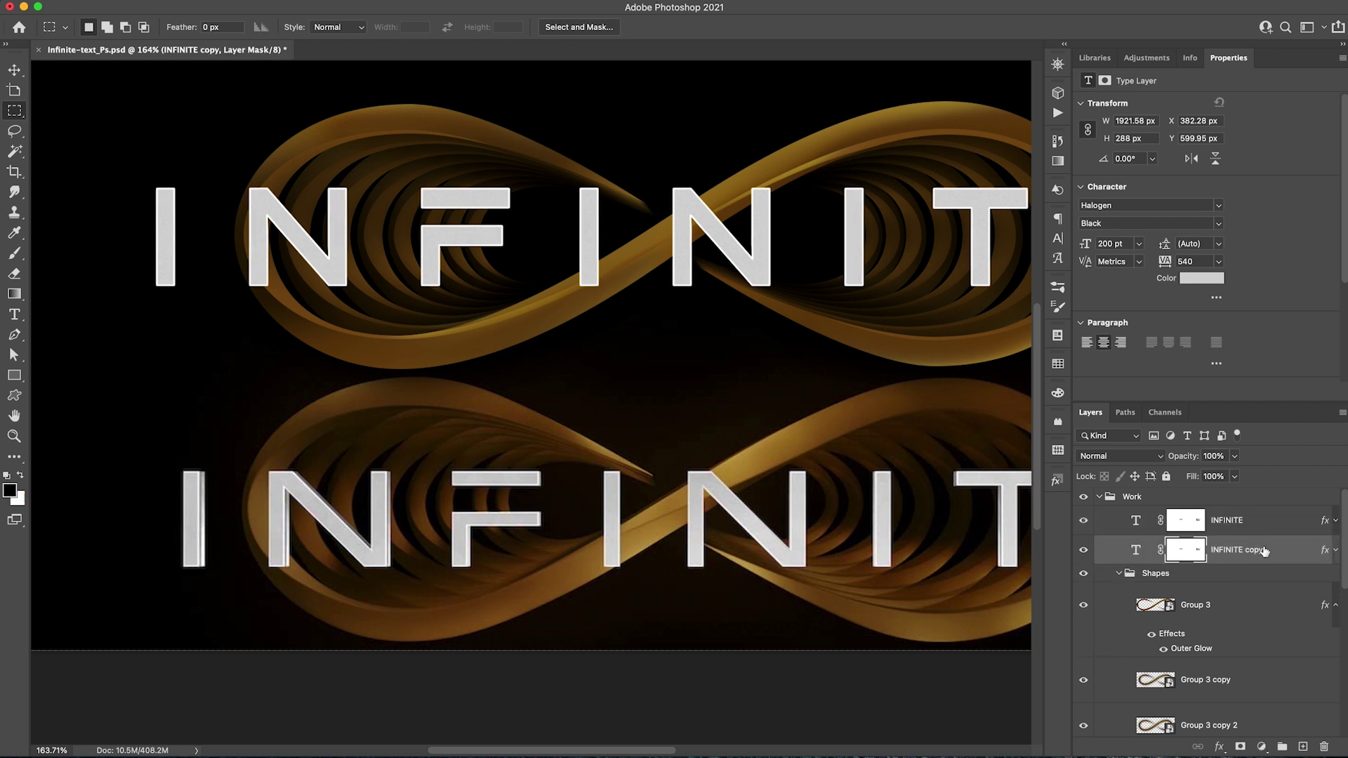
pyautogui.click(1335, 551)
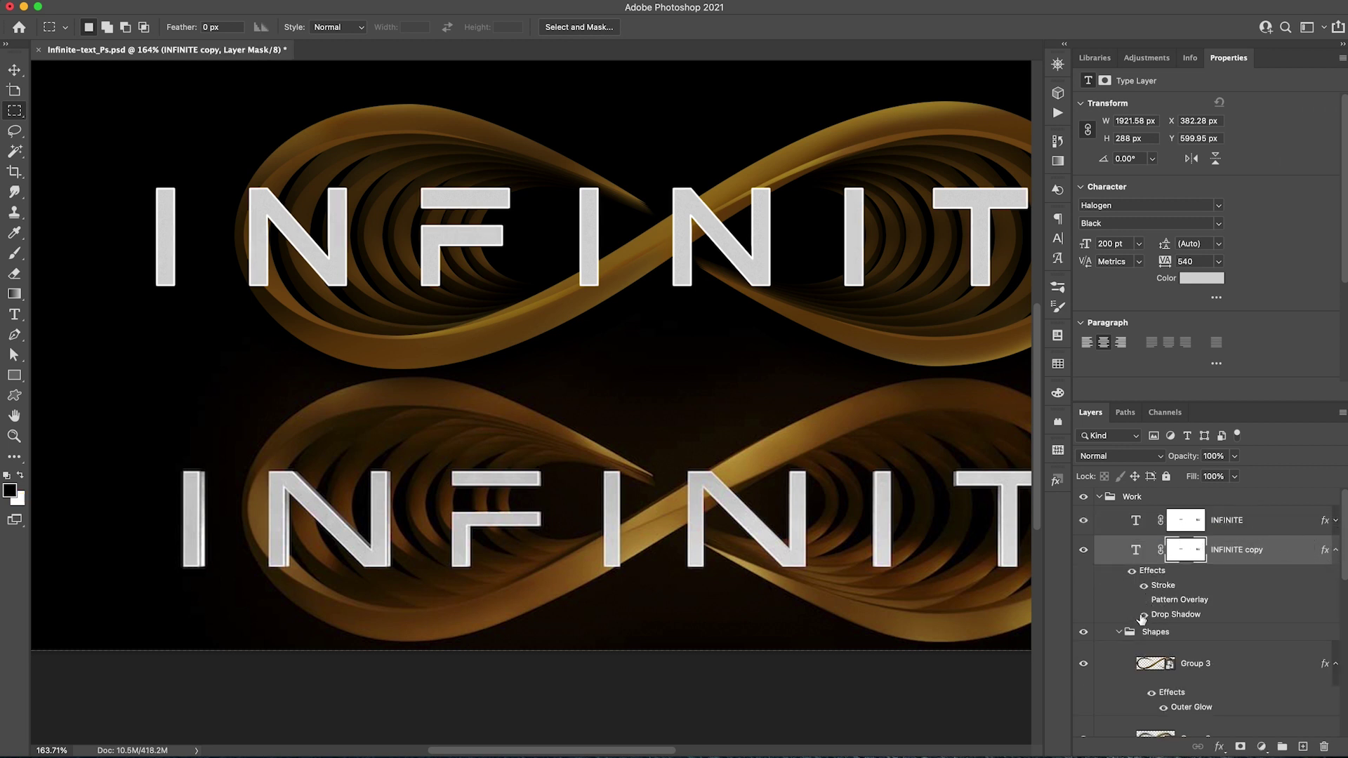
pyautogui.press('super+2')
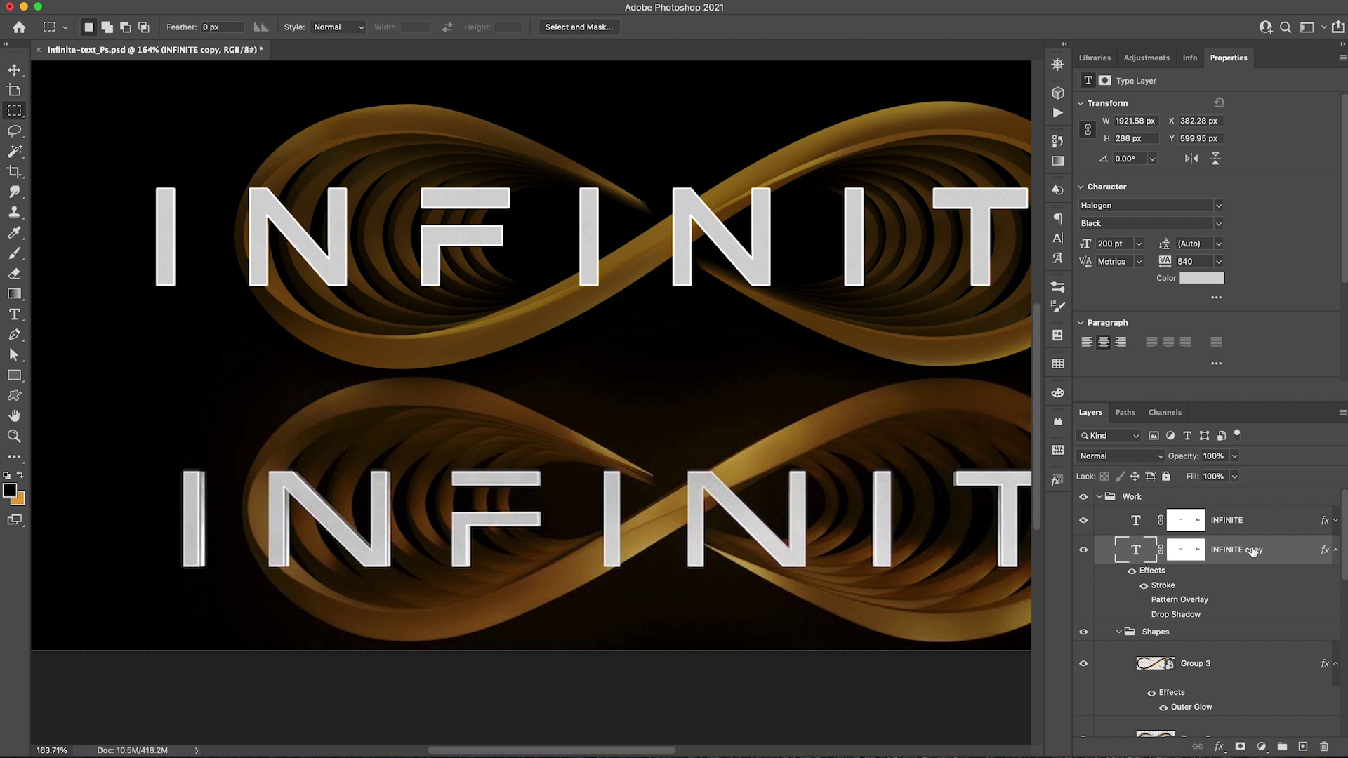
# - Convert INFINITE copy into a smart object
pyautogui.press('super+t')
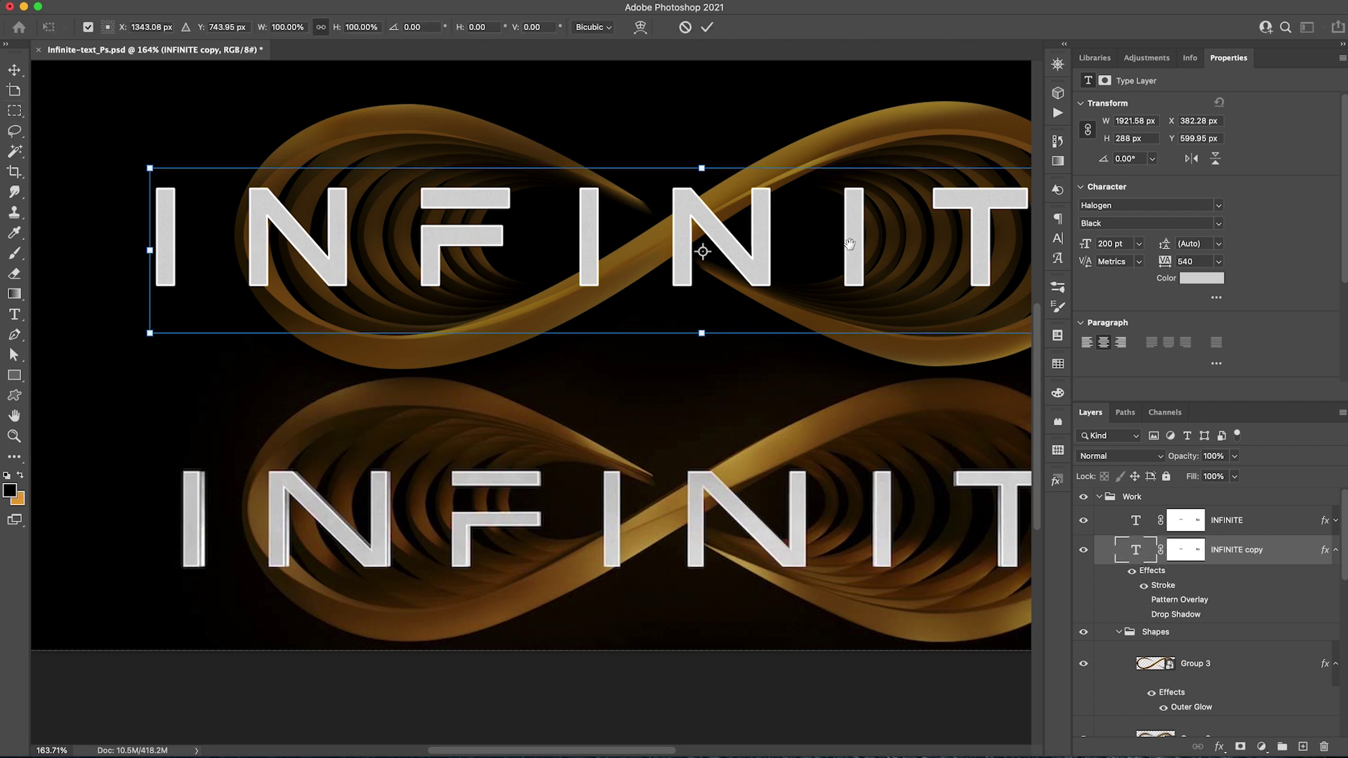
pyautogui.moveTo(848, 246); pyautogui.dragTo(760, 313)
pyautogui.scroll(3, 761, 306)
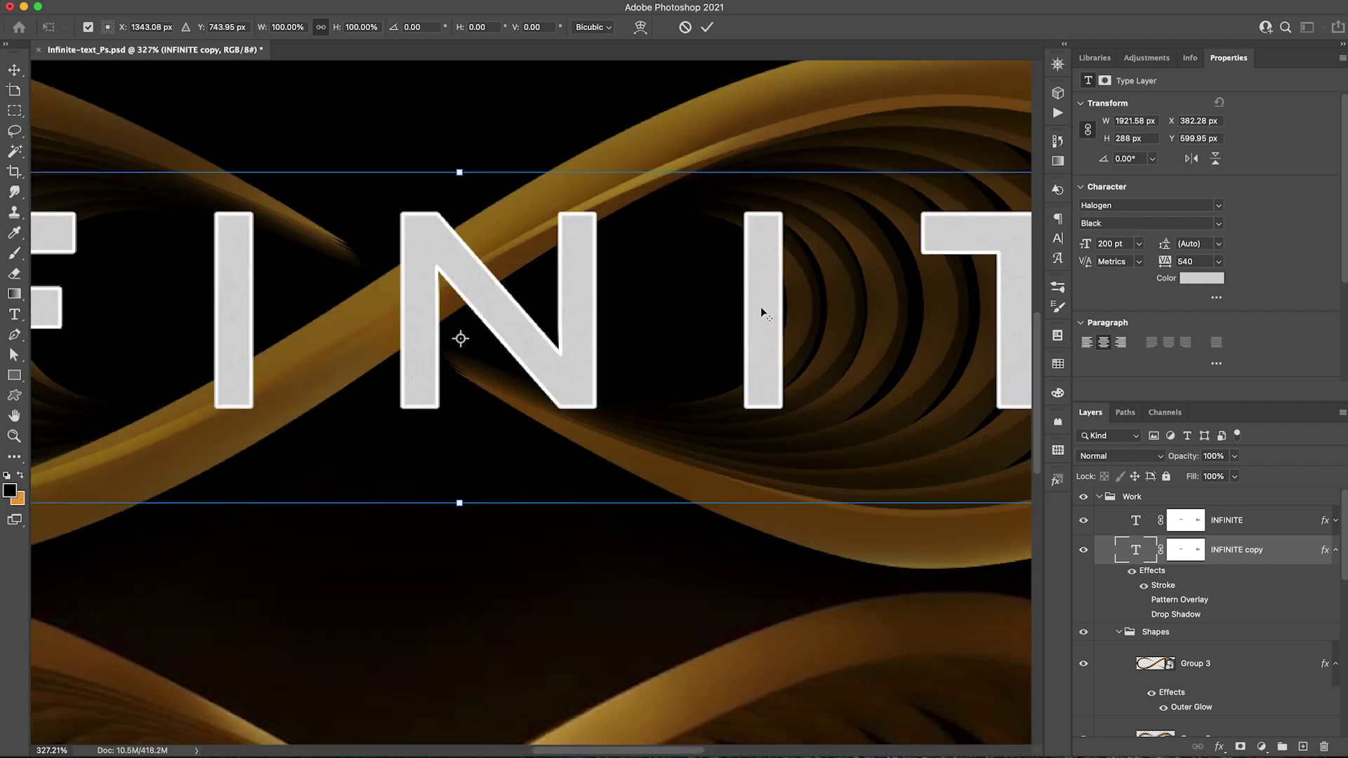
pyautogui.scroll(-8, 764, 313)
pyautogui.scroll(3, 763, 309)
pyautogui.scroll(-4, 762, 308)
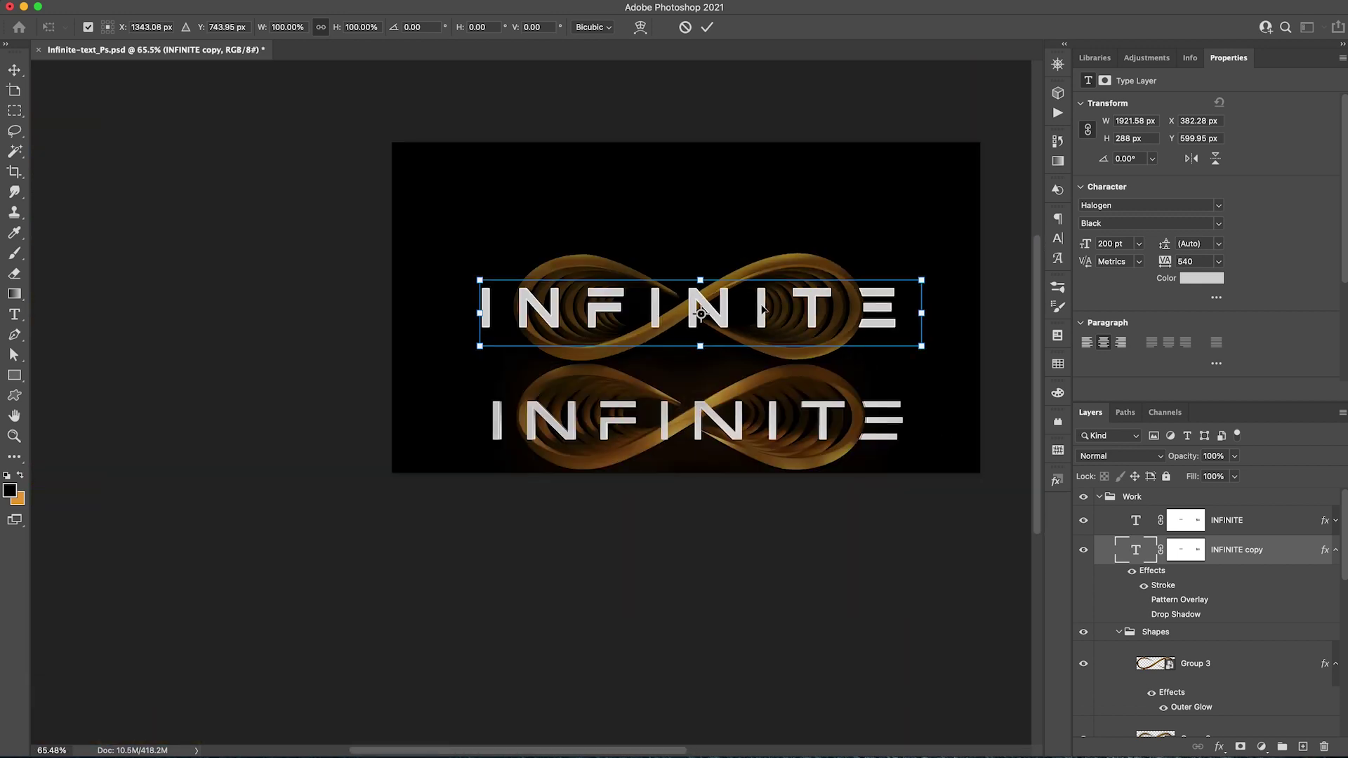
pyautogui.press('Return')
pyautogui.press('m')
pyautogui.rightClick(1216, 545)
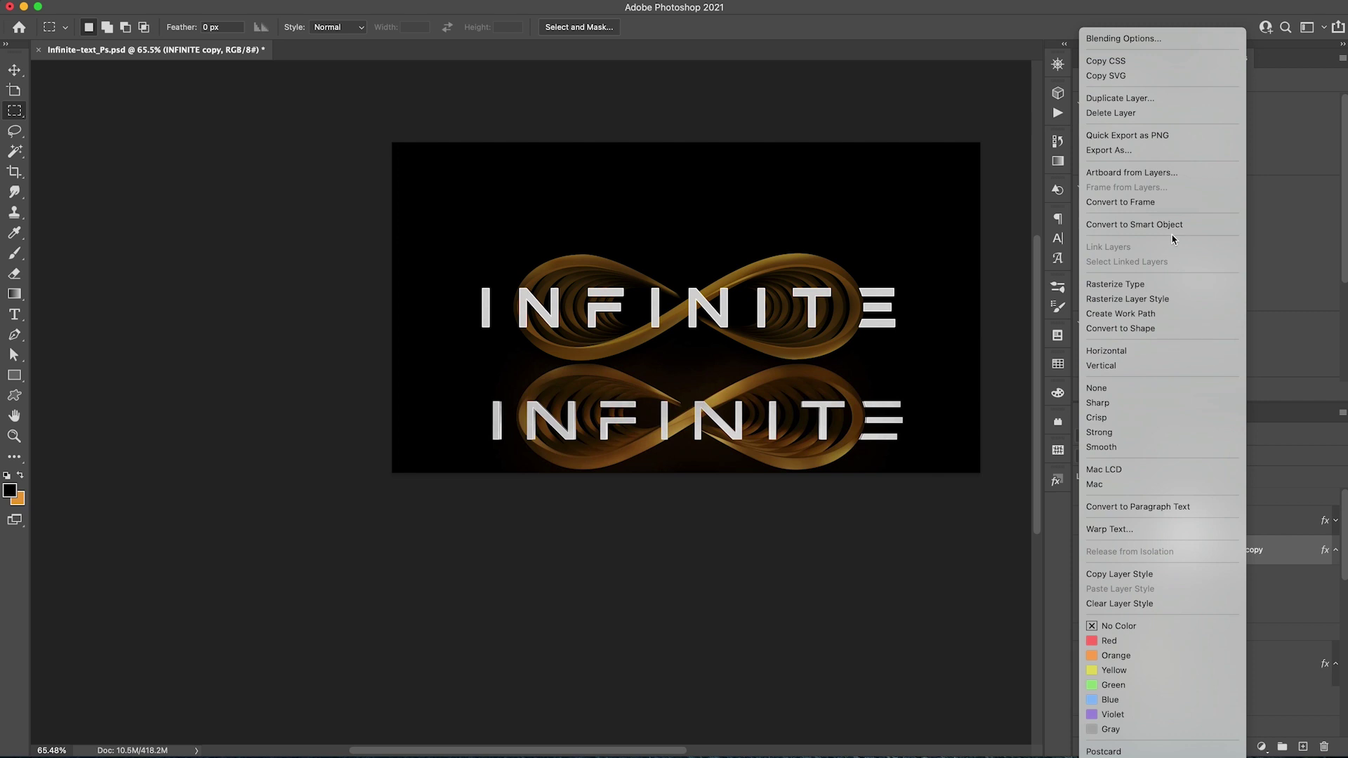
pyautogui.click(1171, 224)
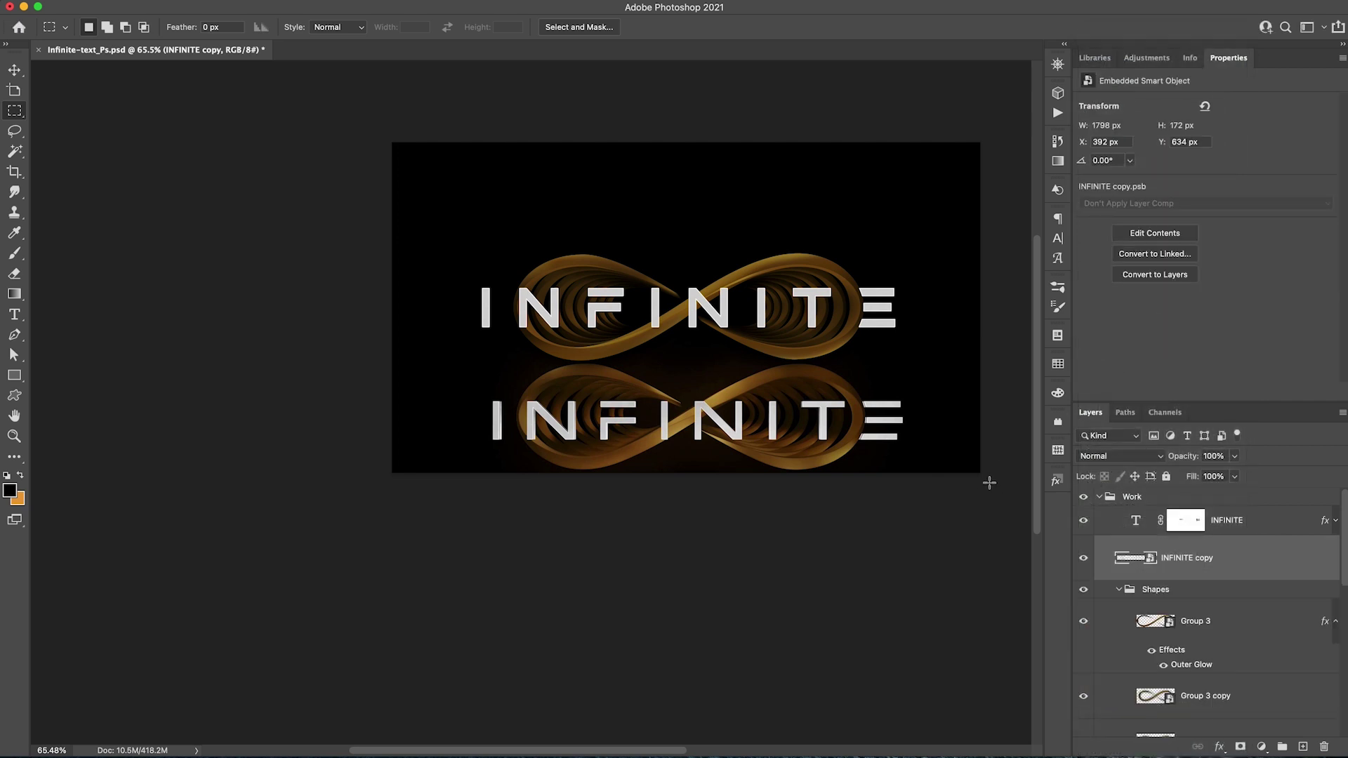
# - Narrow the smart object to 99% width with the aspect ratio unlinked, and commit
pyautogui.press('super+t')
pyautogui.scroll(-2, 913, 422)
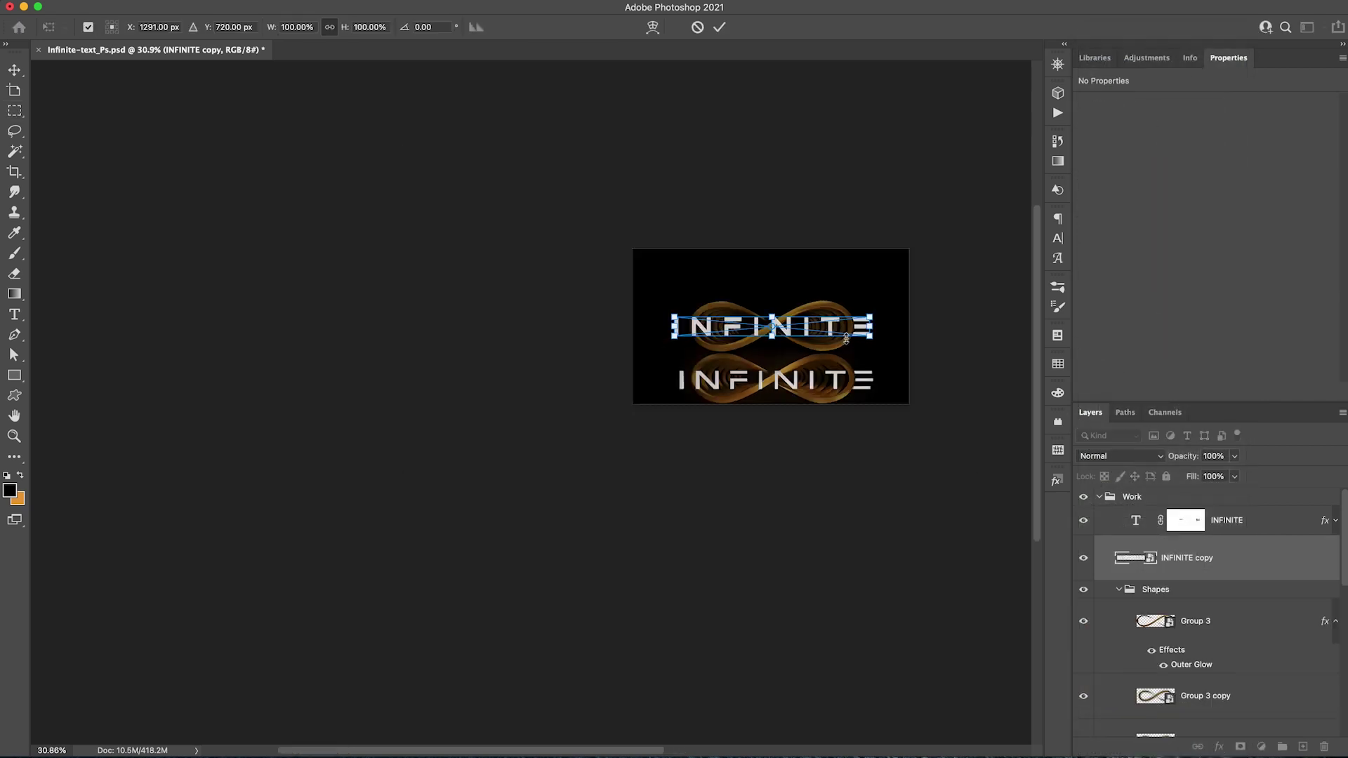
pyautogui.scroll(3, 871, 337)
pyautogui.scroll(2, 871, 332)
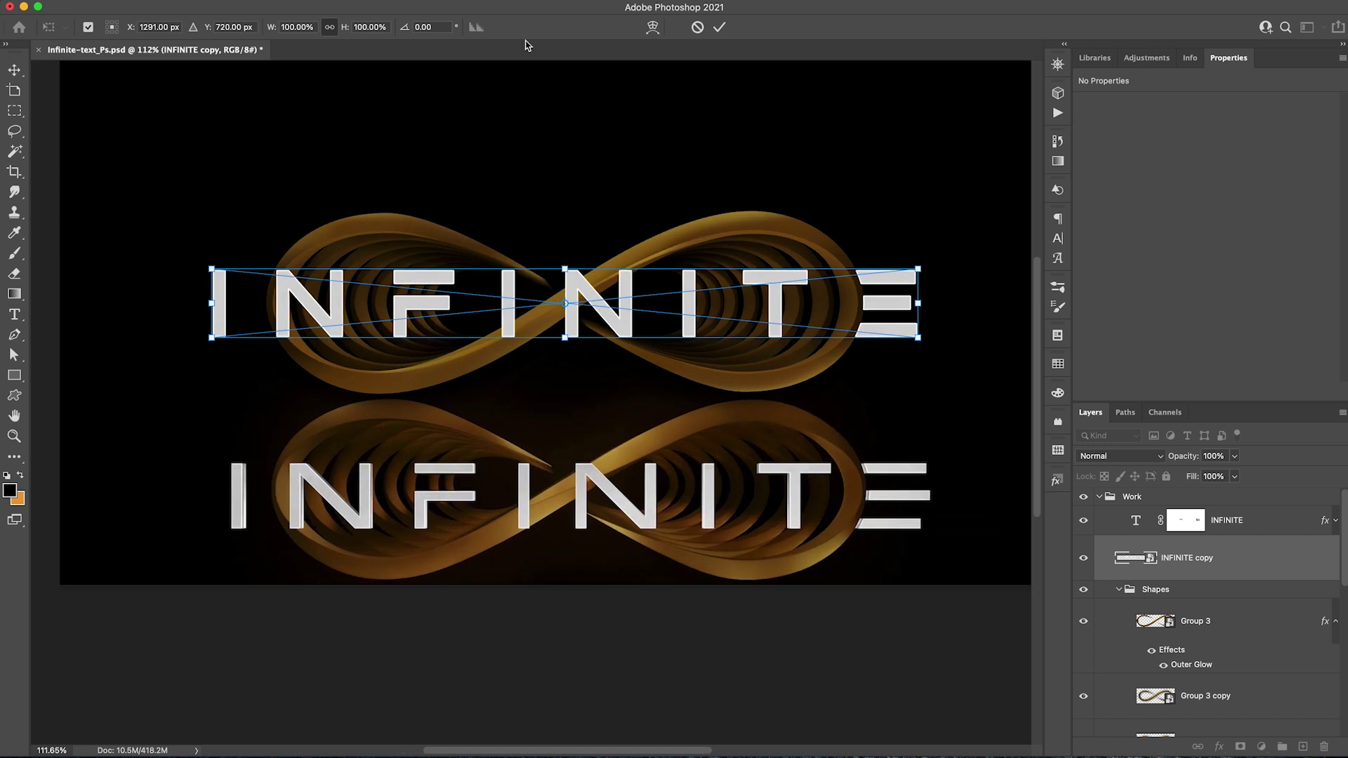
pyautogui.click(331, 29)
pyautogui.click(309, 30)
pyautogui.write('90')
pyautogui.press('Return')
pyautogui.write('99')
pyautogui.press('Return')
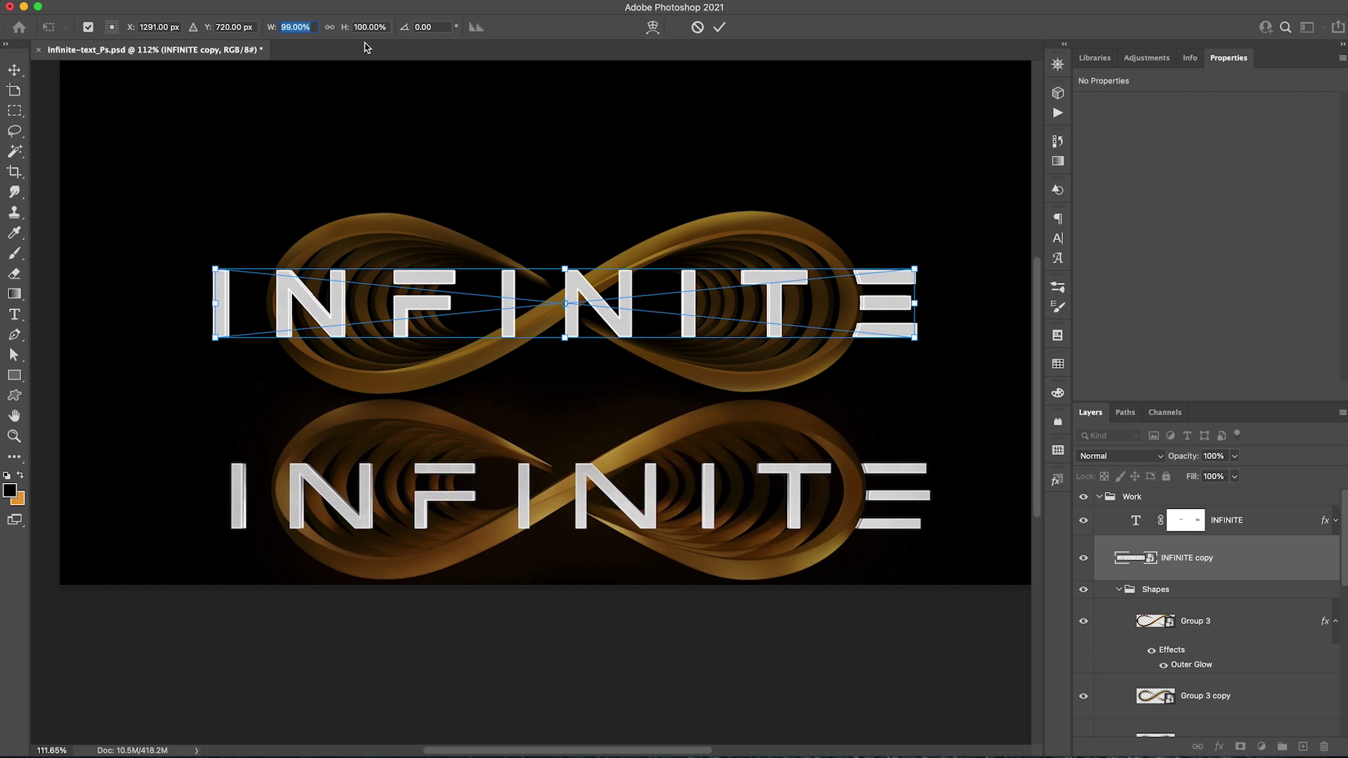
pyautogui.click(365, 47)
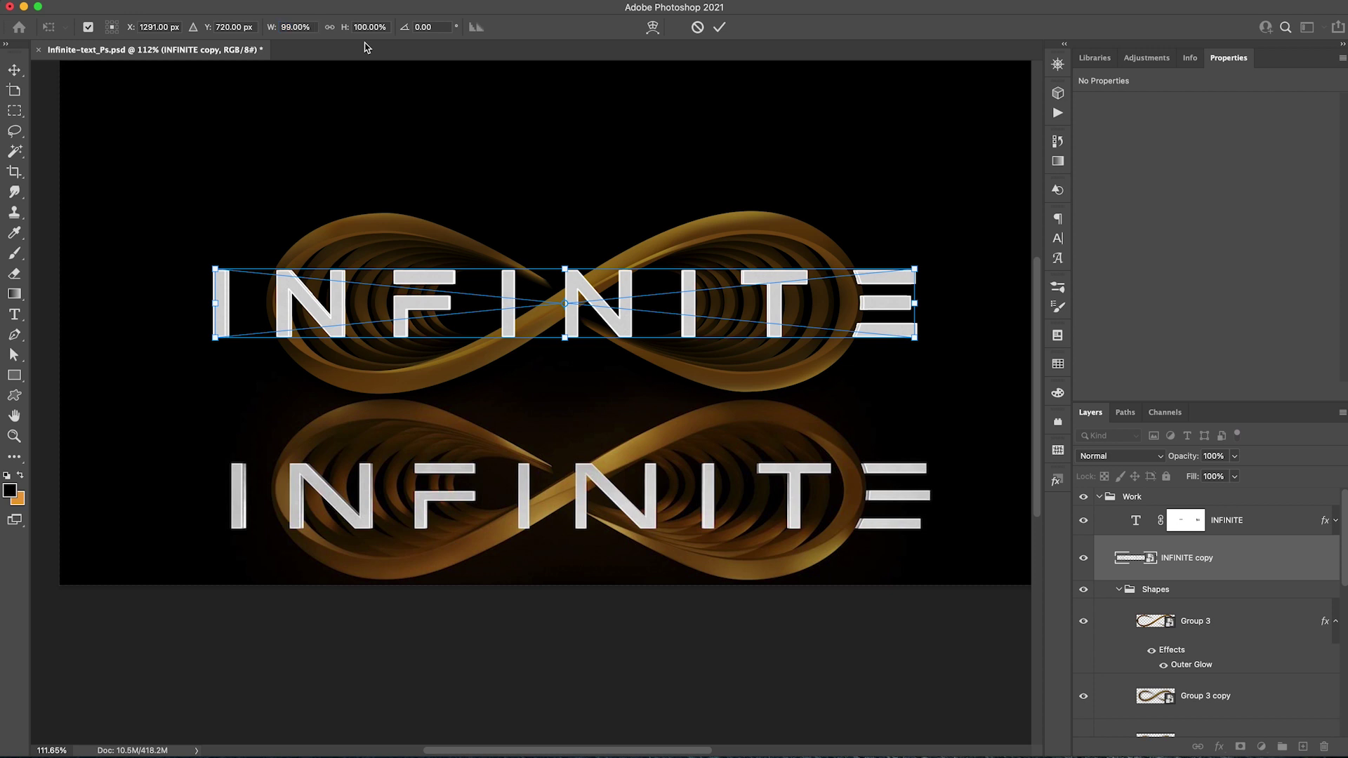
pyautogui.click(720, 28)
# - Add a Color Overlay to INFINITE copy using light grey cdcdcd sampled from a letter
pyautogui.scroll(5, 349, 301)
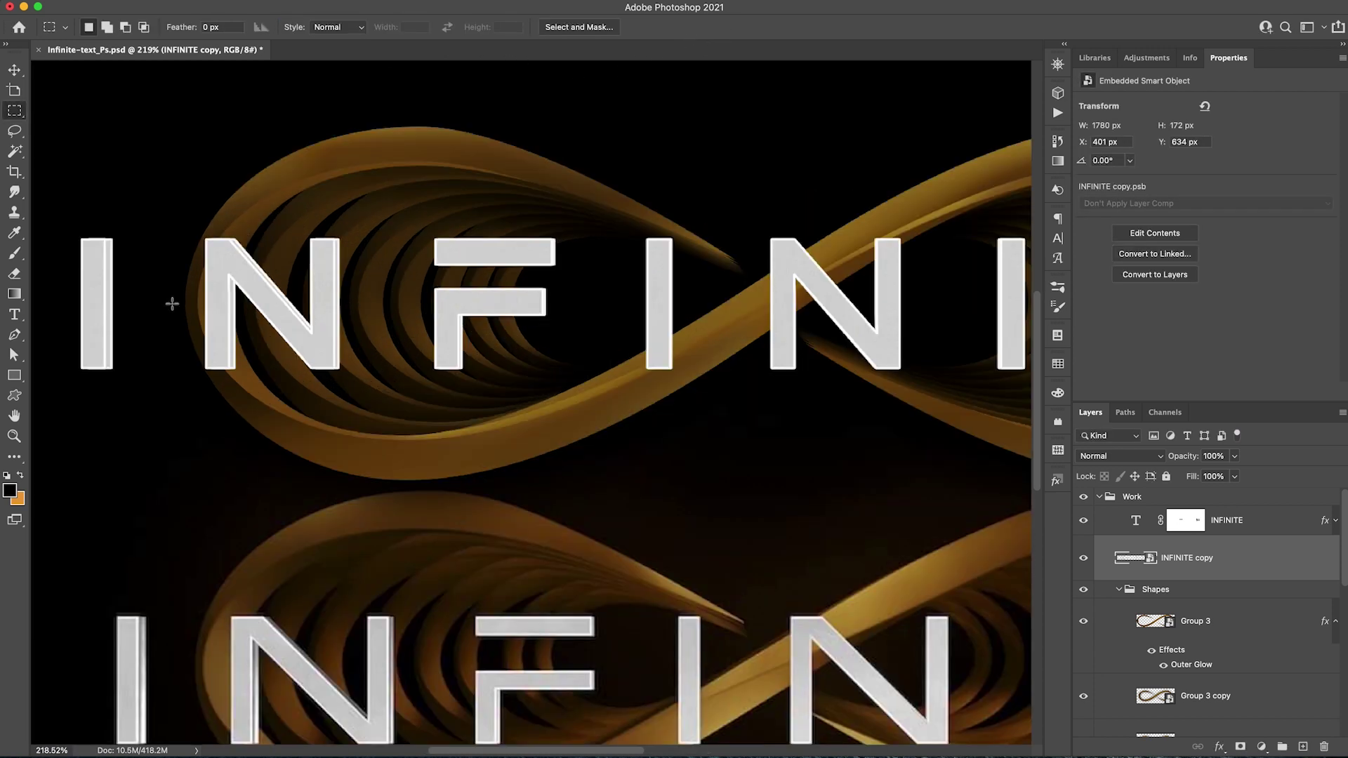
pyautogui.scroll(-3, 181, 265)
pyautogui.hscroll(-1, 180, 265)
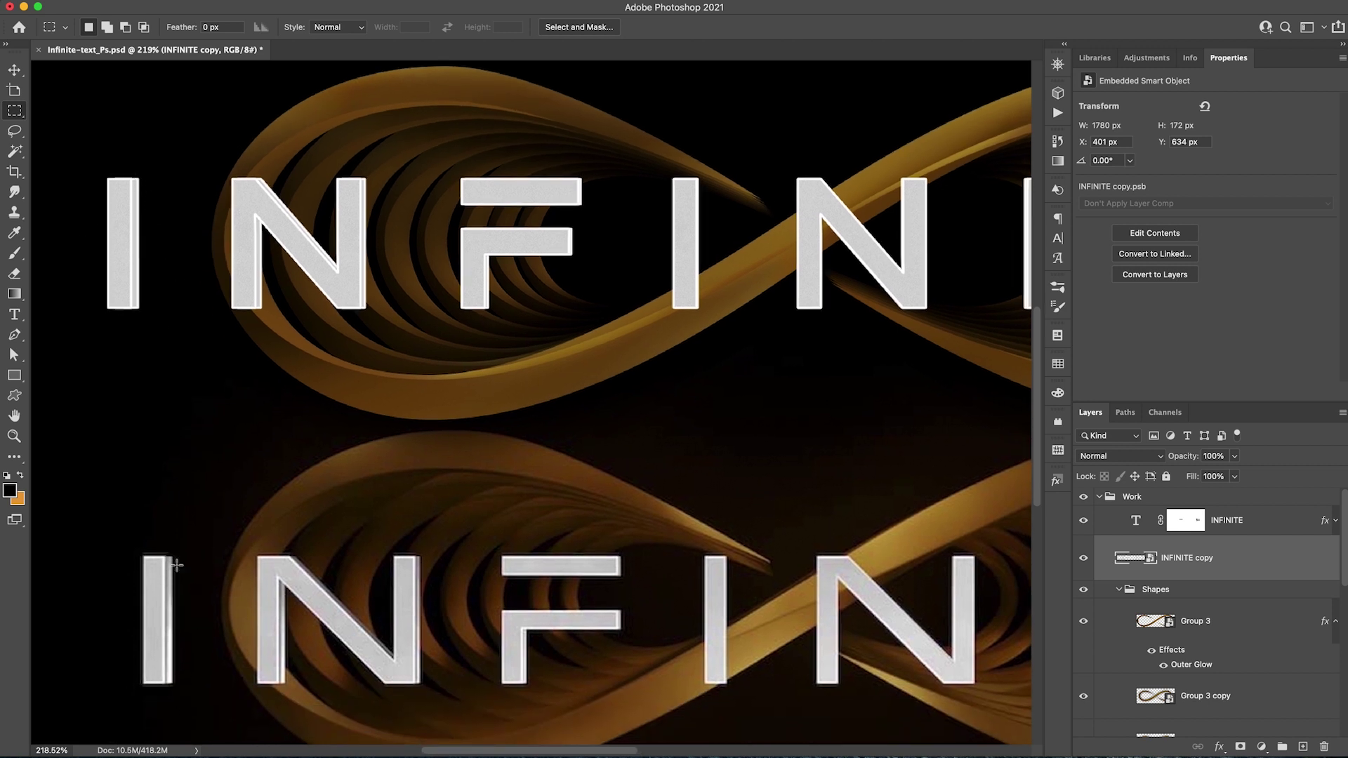
pyautogui.click(1222, 747)
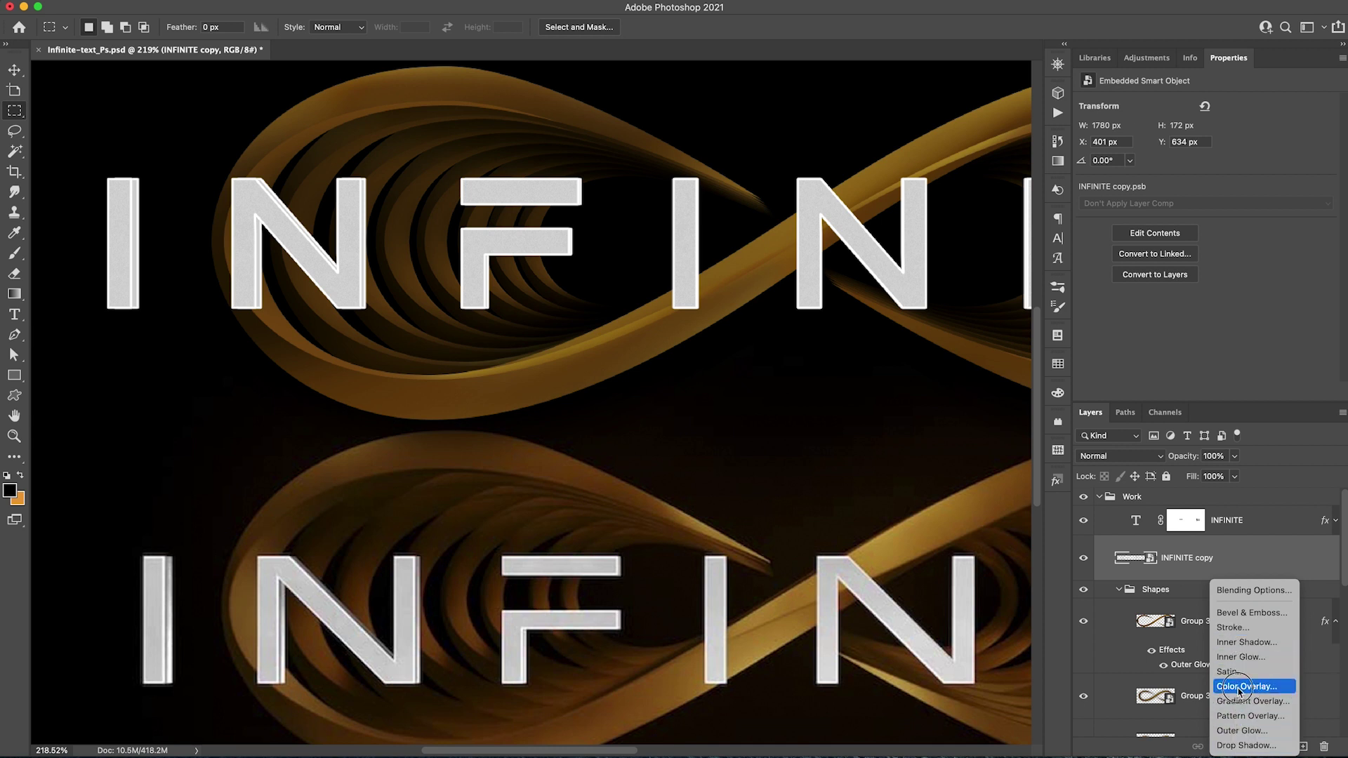
pyautogui.click(1234, 688)
pyautogui.click(806, 409)
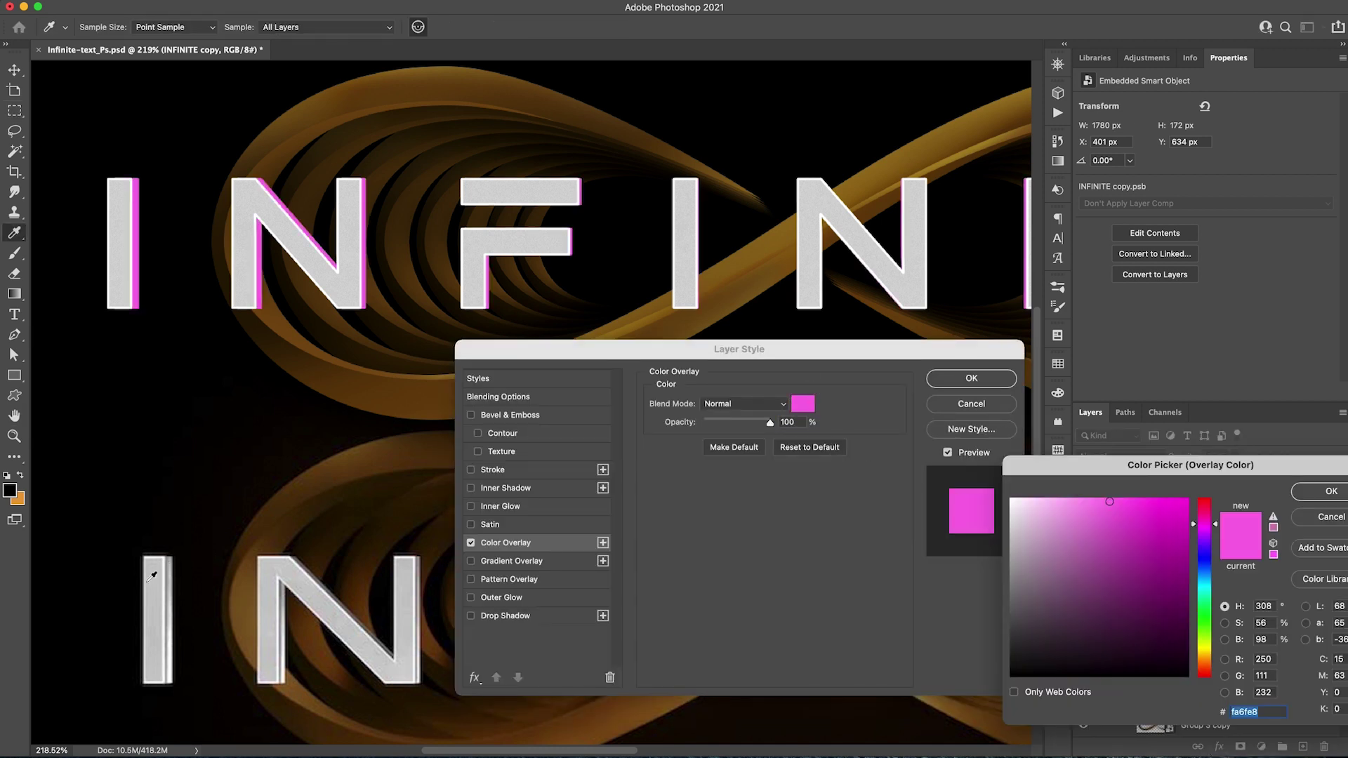
pyautogui.click(174, 580)
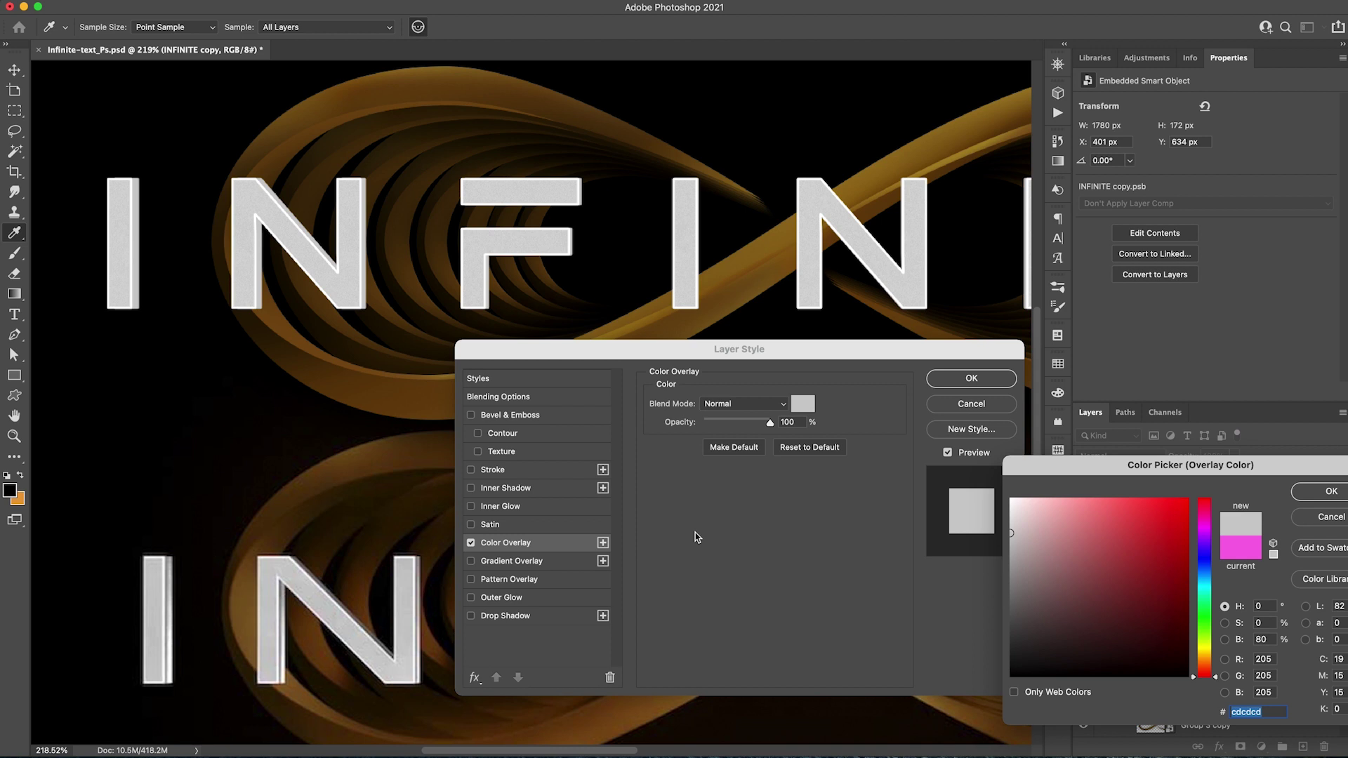
pyautogui.click(1332, 492)
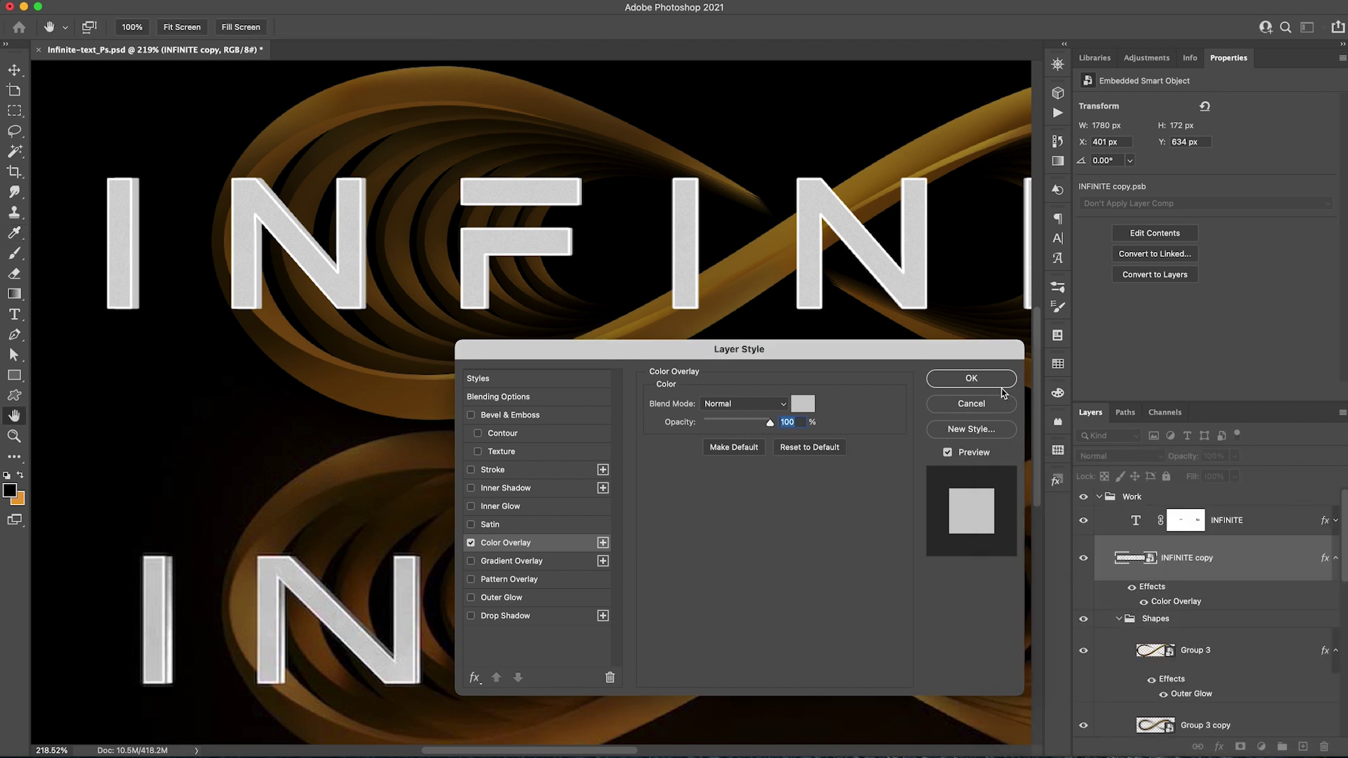
pyautogui.click(971, 379)
# - Adjust INFINITE's drop shadow (100% opacity, 90° angle, 14% spread), then disable it
pyautogui.click(1262, 529)
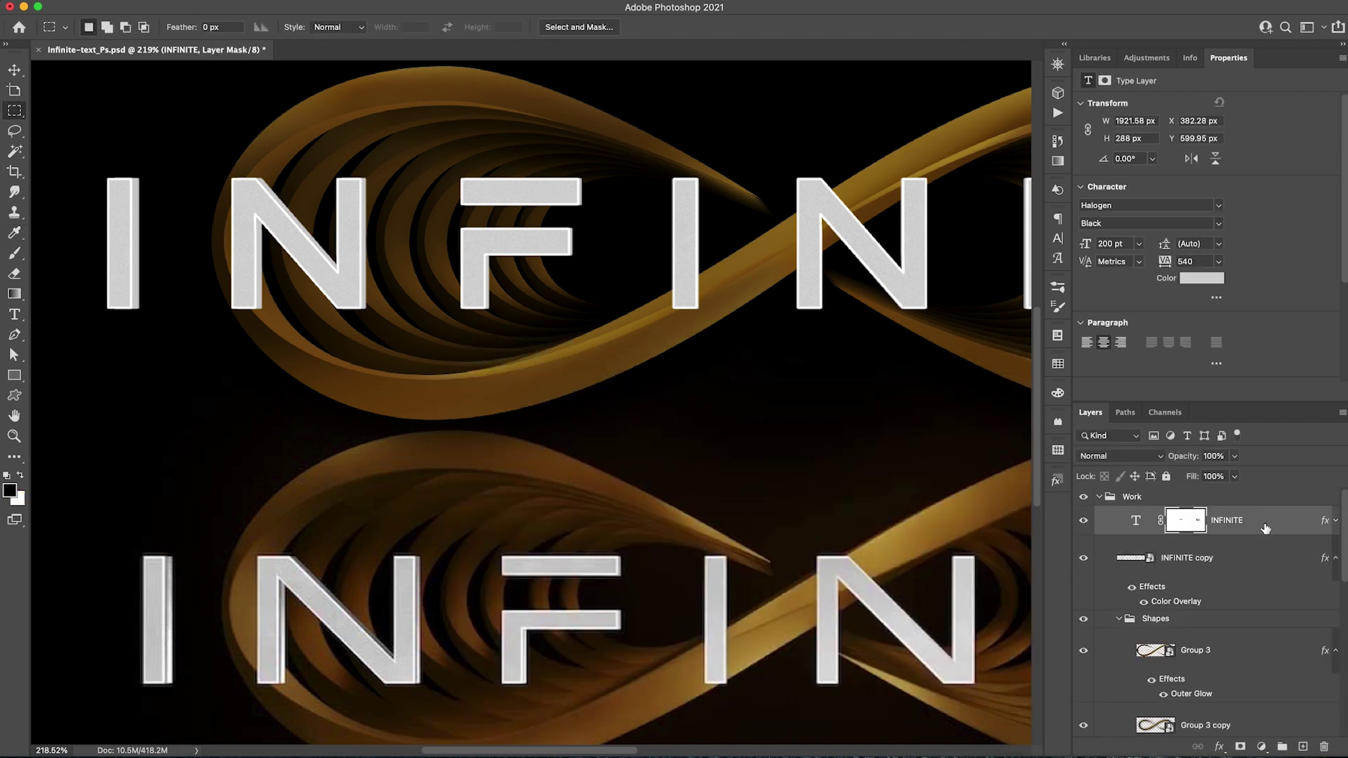
pyautogui.click(1336, 523)
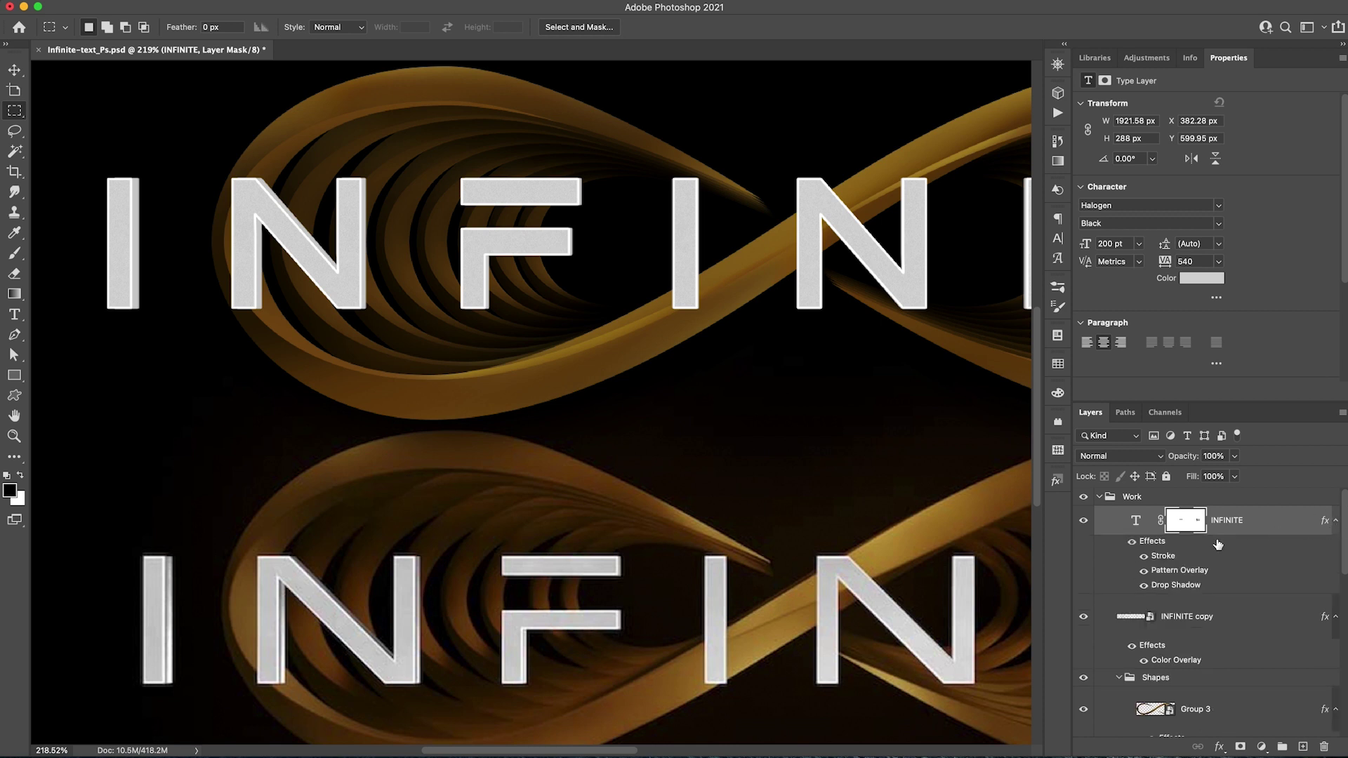
pyautogui.doubleClick(1197, 587)
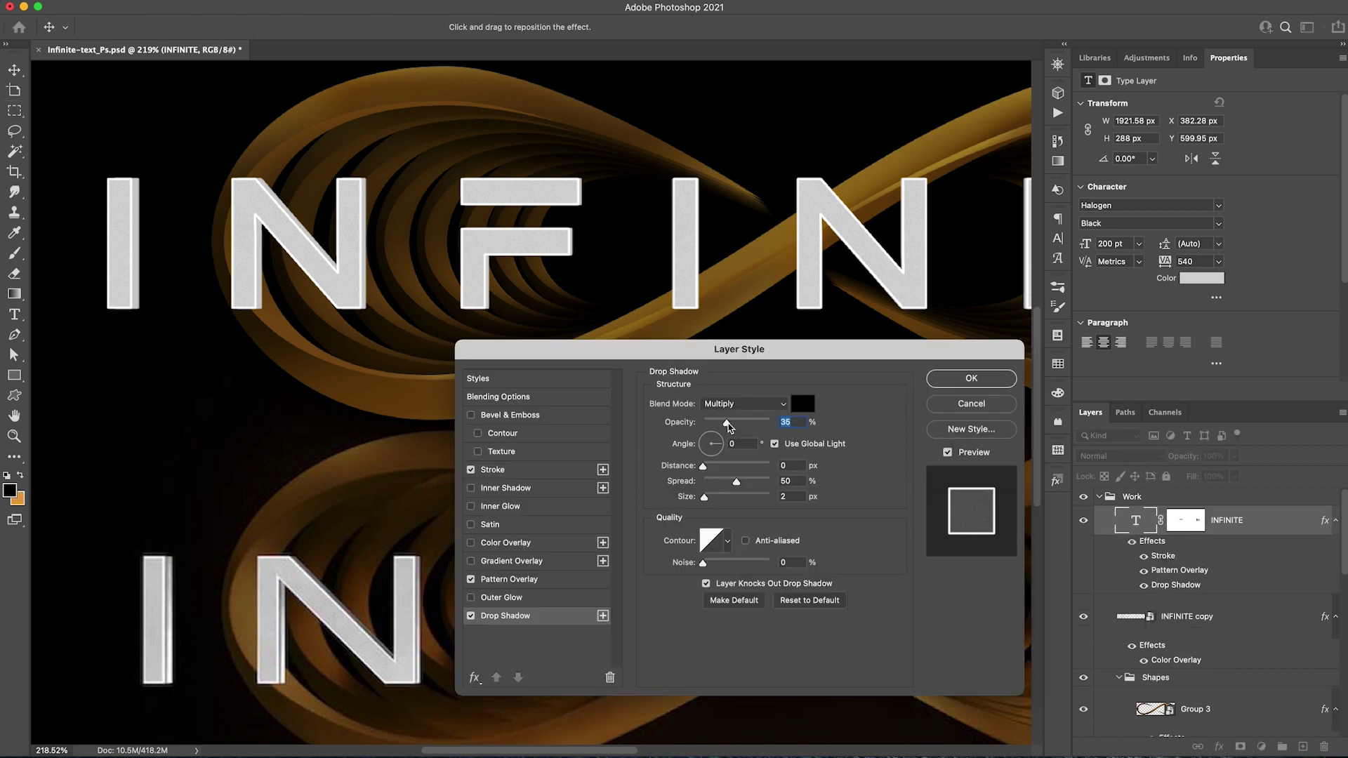
pyautogui.moveTo(727, 422); pyautogui.dragTo(783, 422)
pyautogui.click(775, 444)
pyautogui.moveTo(737, 483); pyautogui.dragTo(712, 482)
pyautogui.click(470, 616)
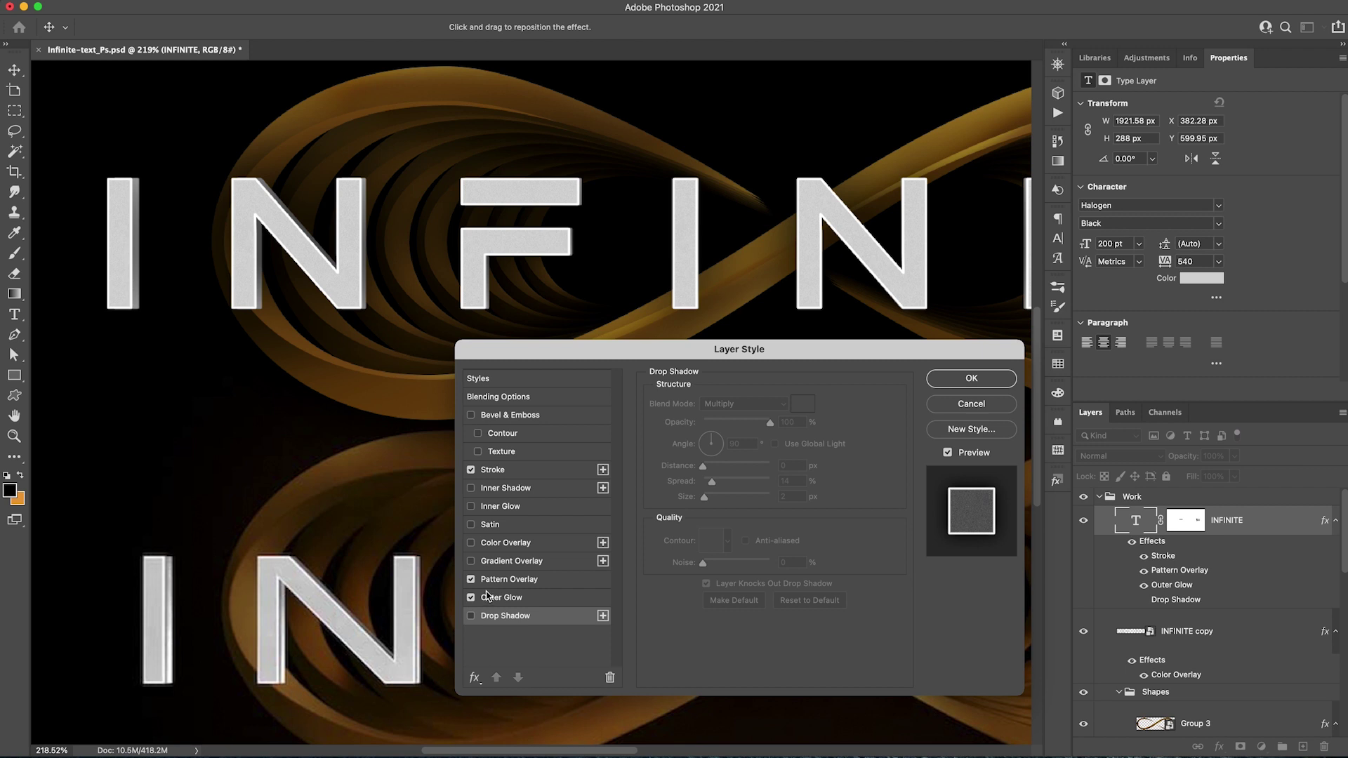
# - Add a black Outer Glow with 6% spread and 10 px size, and apply it
pyautogui.click(492, 597)
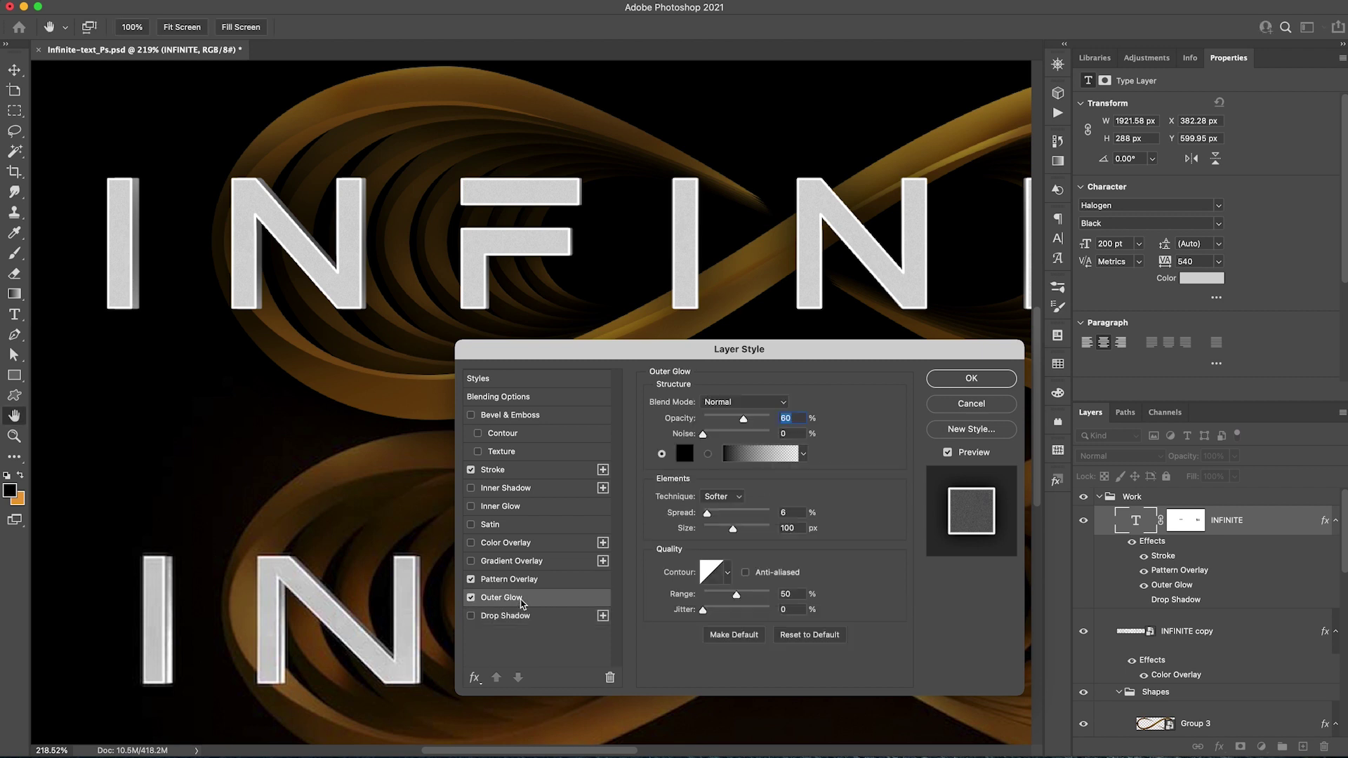
pyautogui.click(800, 512)
pyautogui.click(799, 527)
pyautogui.hotkey('shift', 'Down')
pyautogui.hotkey('shift', 'Down')
pyautogui.hotkey('shift', 'Down')
pyautogui.hotkey('shift', 'Down')
pyautogui.hotkey('shift', 'Down')
pyautogui.hotkey('shift', 'Down')
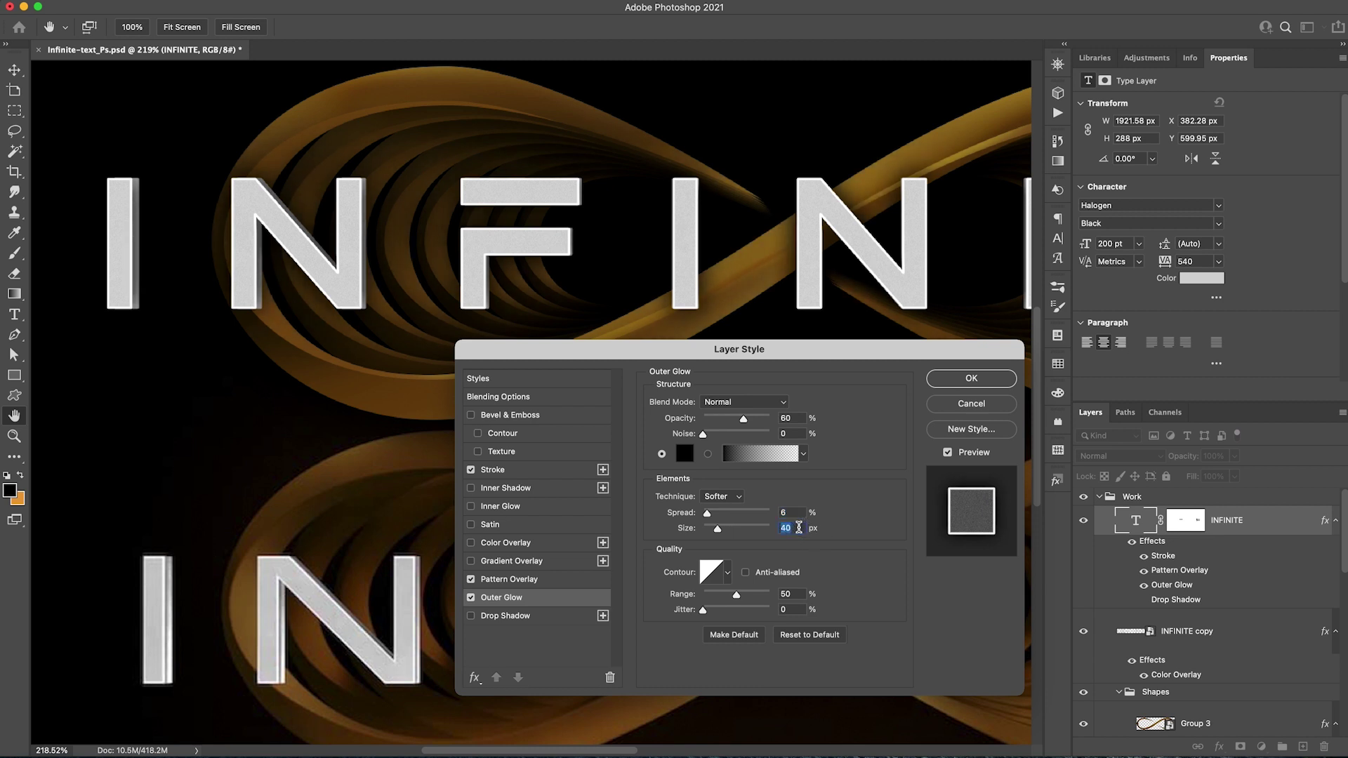
pyautogui.hotkey('shift', 'Down')
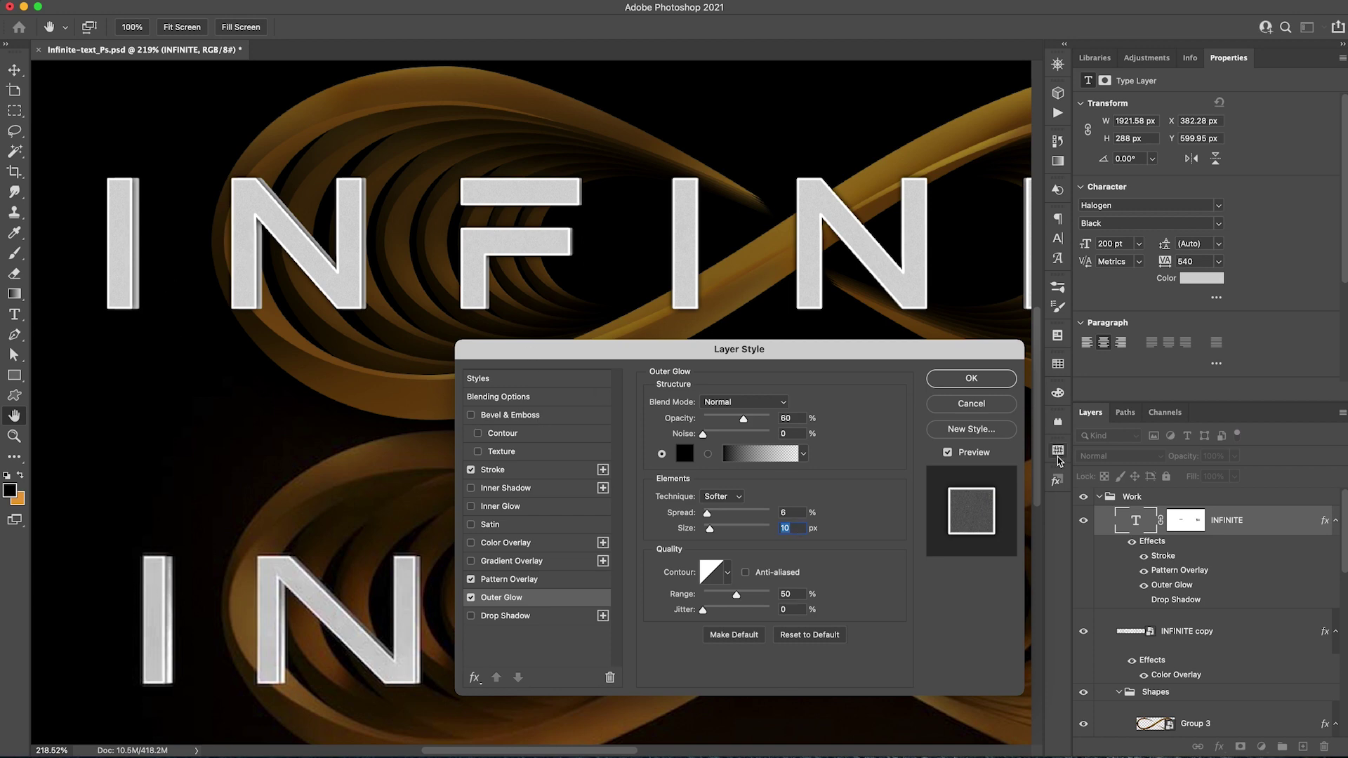
pyautogui.click(982, 381)
pyautogui.scroll(-4, 801, 375)
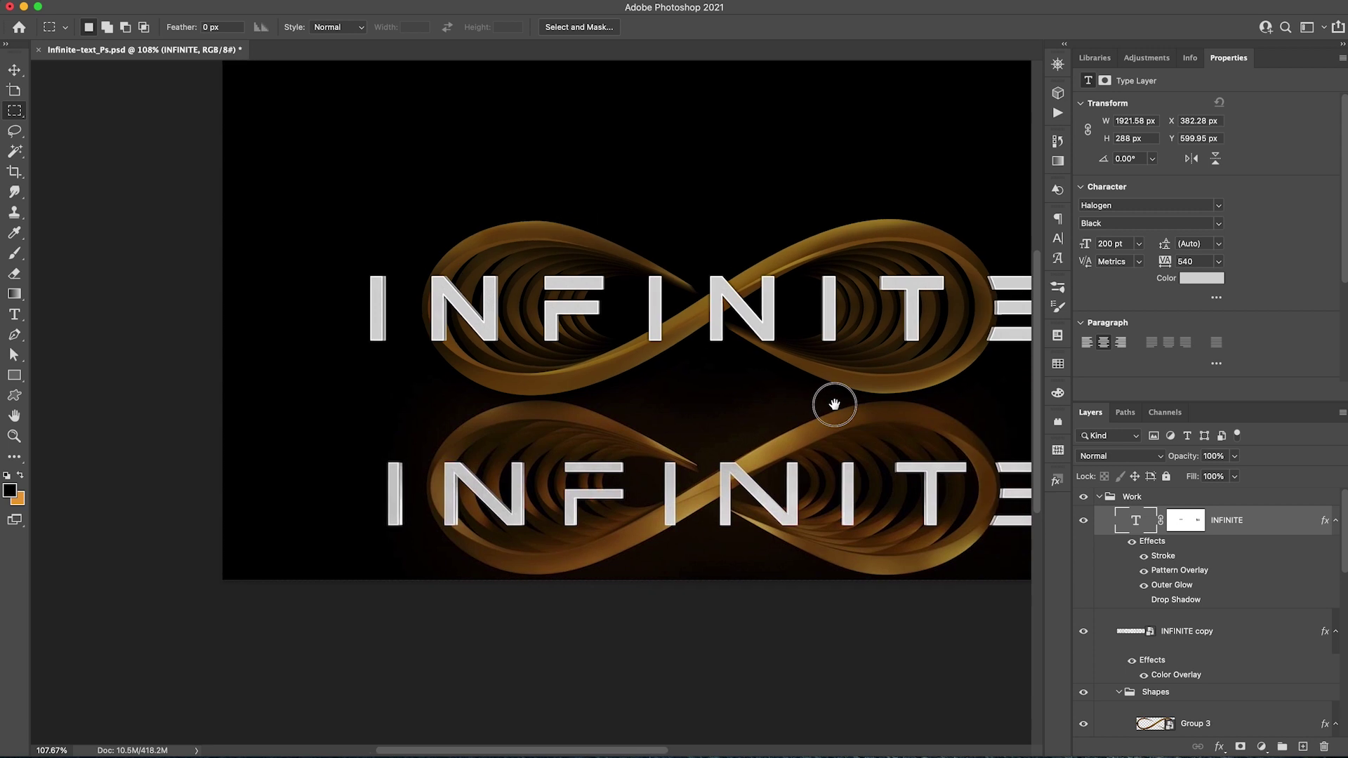
# - Collapse the Work and ref groups in the Layers panel
pyautogui.hscroll(3, 829, 419)
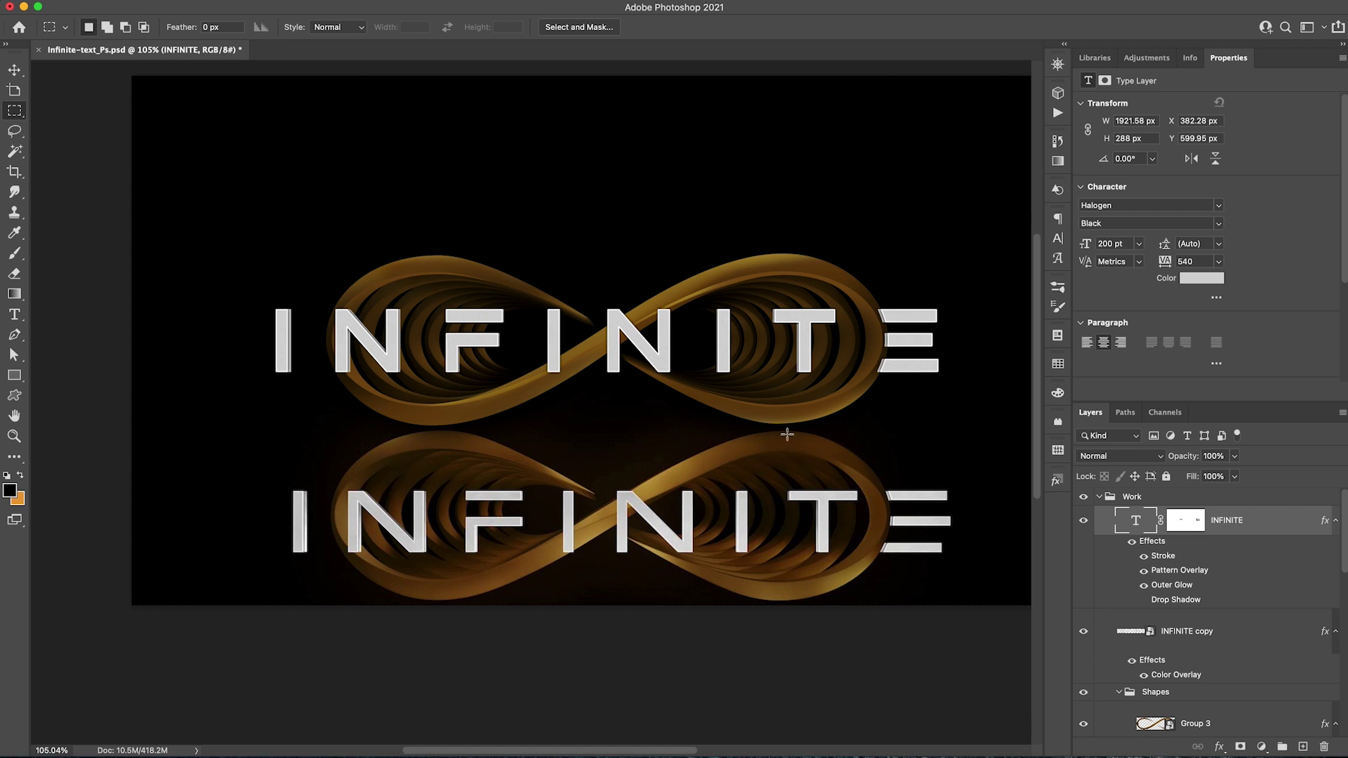
pyautogui.click(1099, 497)
pyautogui.click(1099, 515)
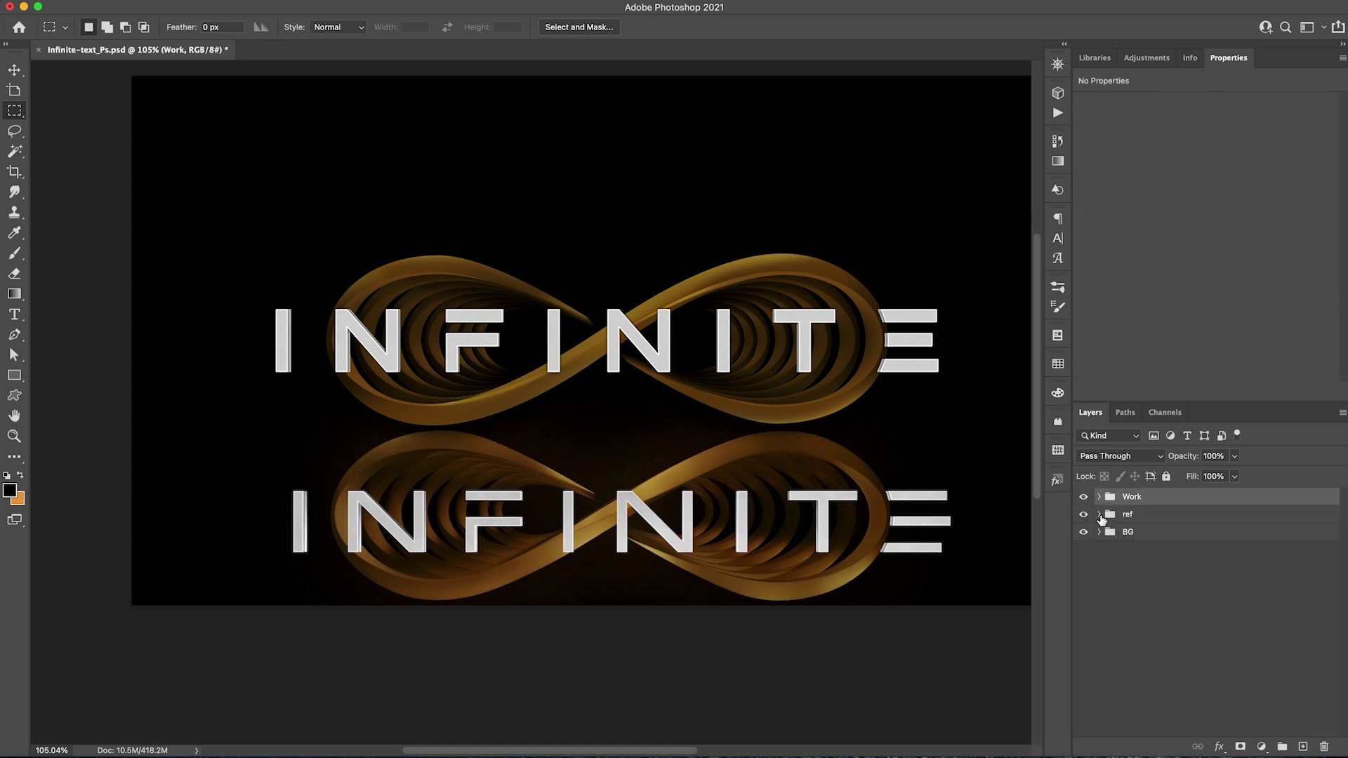